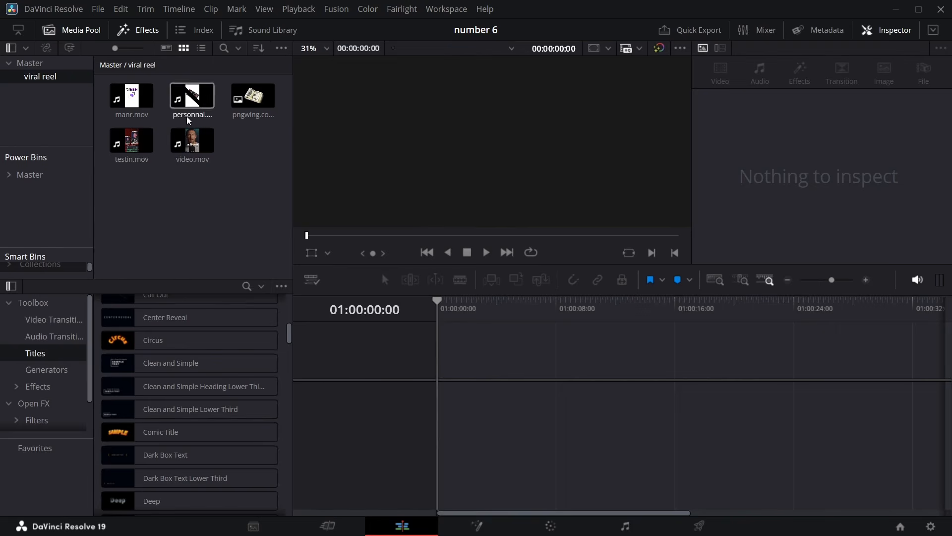
Create a new timeline from the bin with vertical resolution enabled in its format settings
right_click(216, 216)
mouse_move(250, 224)
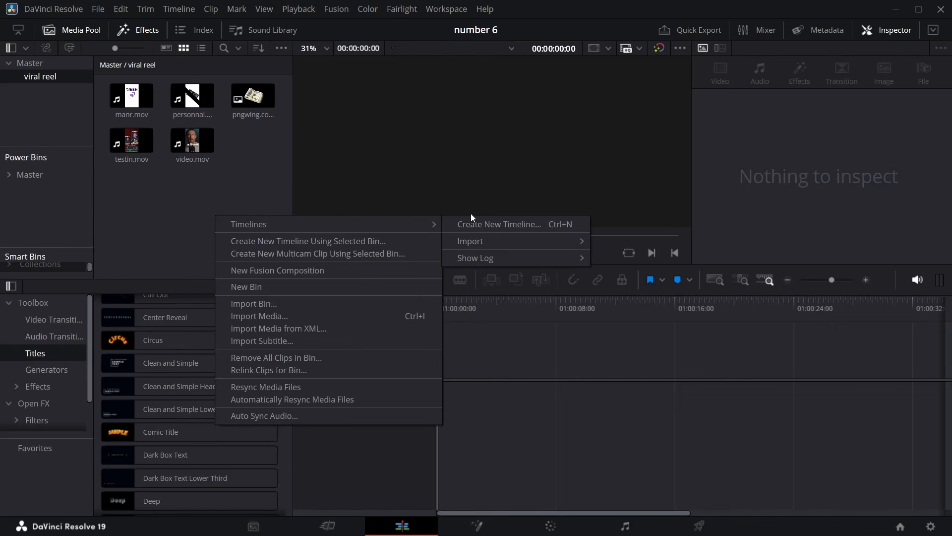
click(487, 222)
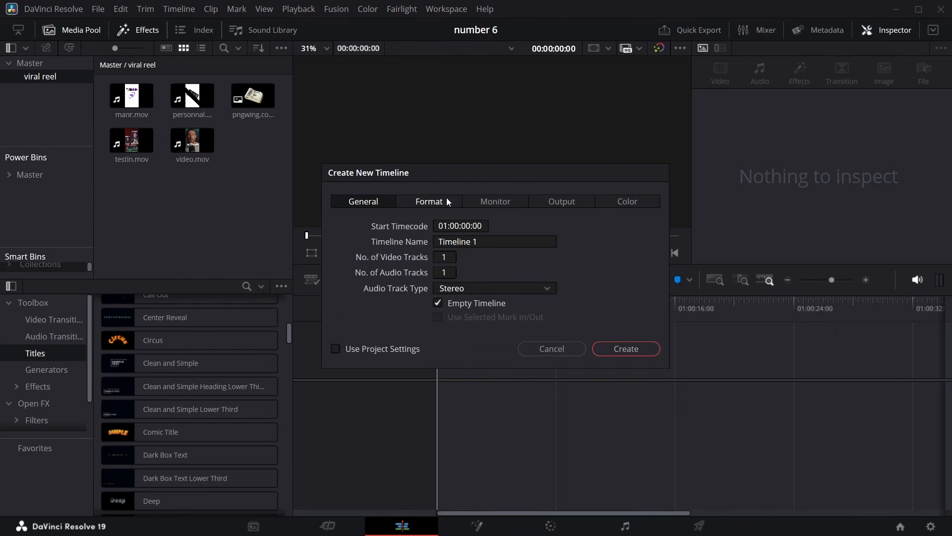
click(446, 199)
click(457, 319)
click(453, 417)
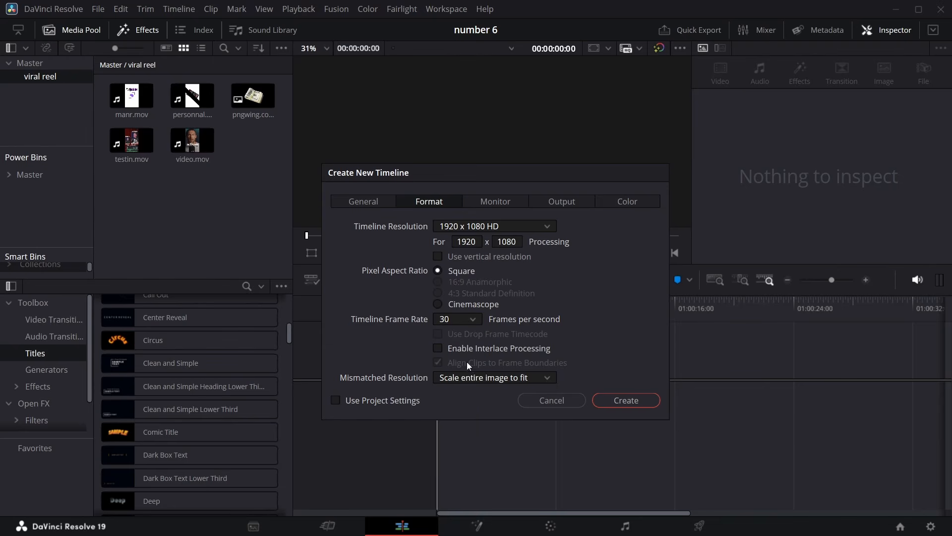
click(438, 256)
click(624, 399)
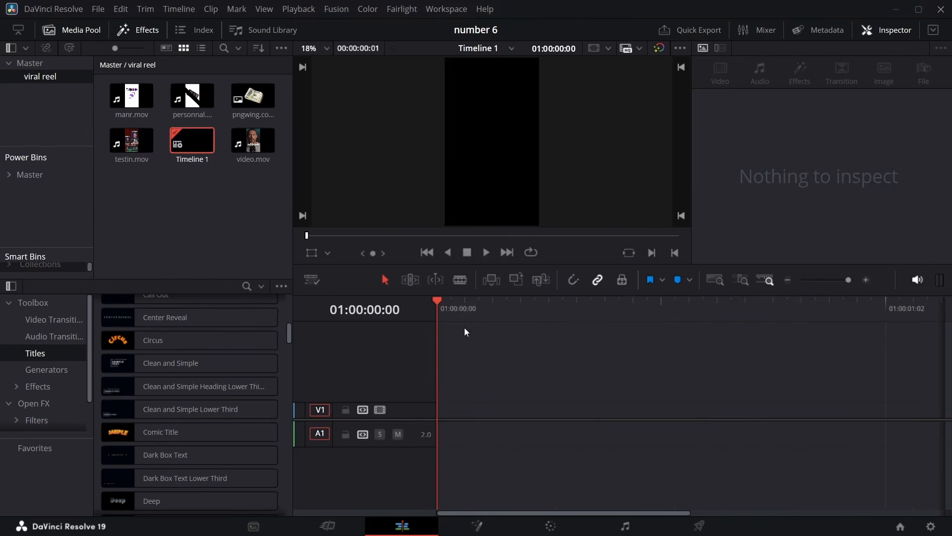
Place personnal.mov on the new timeline
drag(192, 96, 440, 427)
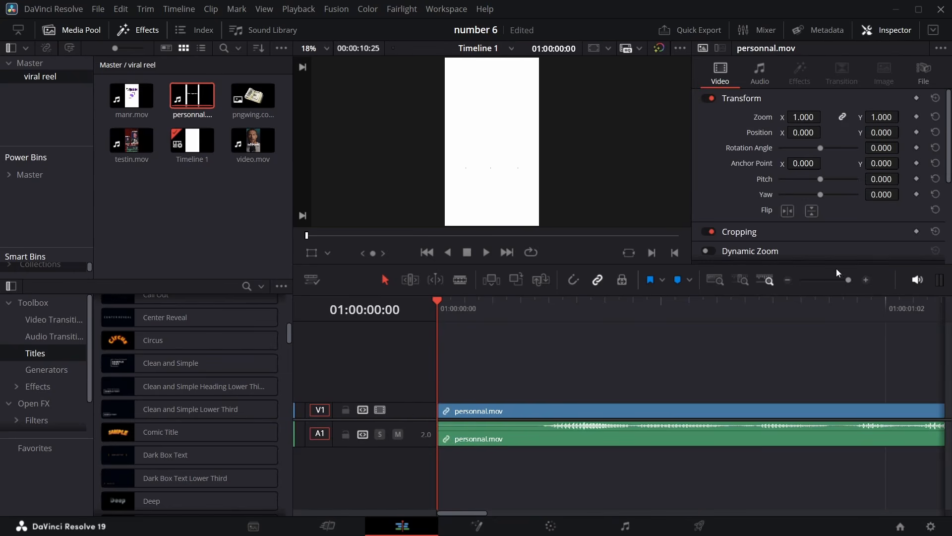
drag(847, 280, 834, 280)
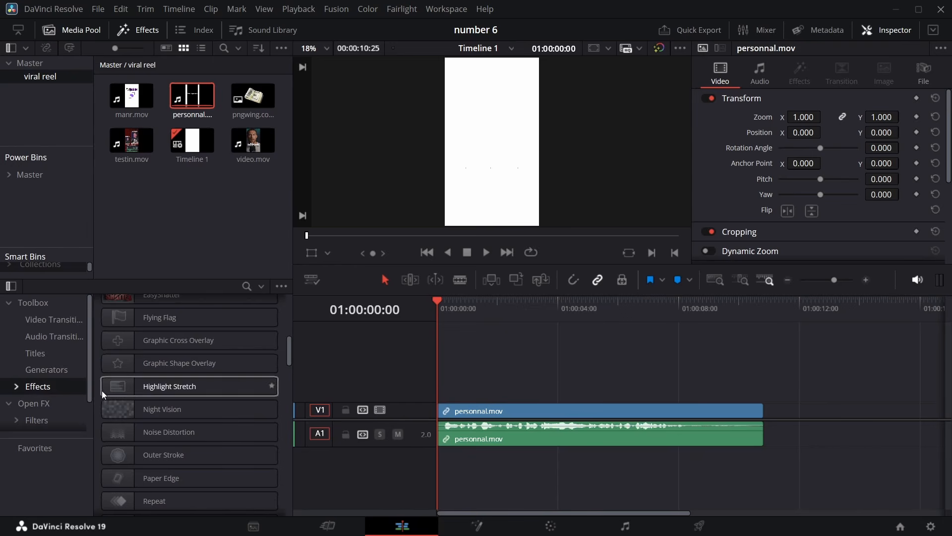
Add a Fusion Composition above the clip and extend it to the clip's full length
scroll(129, 325, up, 10)
drag(134, 350, 437, 392)
drag(590, 391, 762, 384)
Delete the personnal.mov clip and move the Fusion Composition down onto track V1
click(709, 409)
key(Delete)
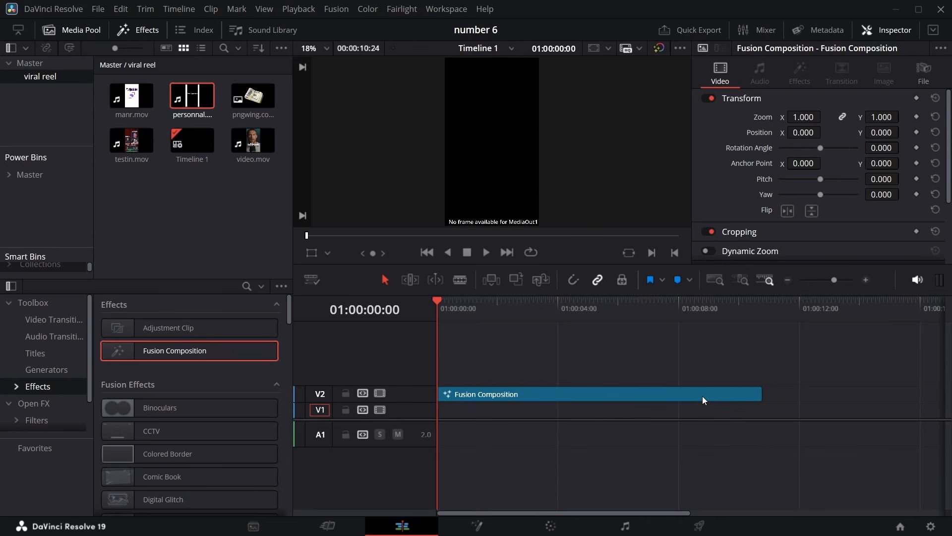
drag(703, 397, 702, 413)
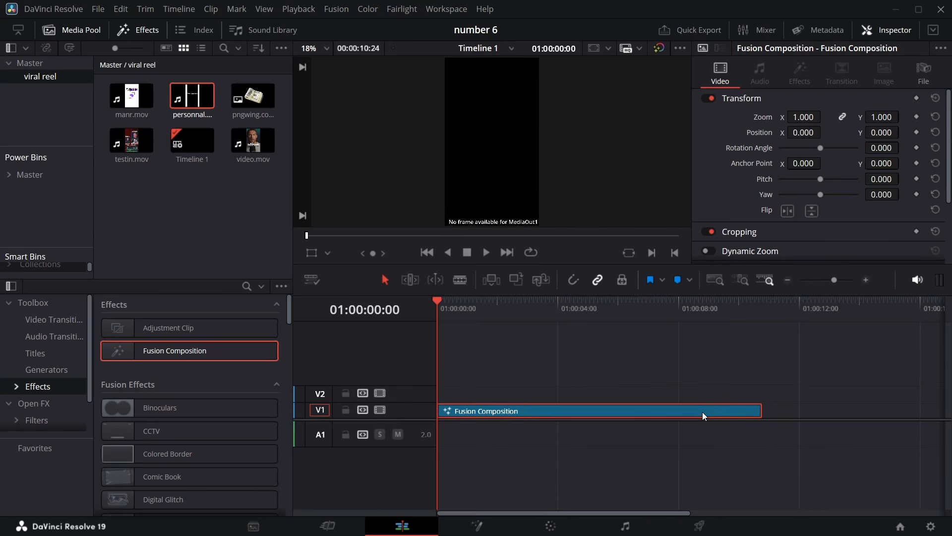
Open the composition in Fusion, move MediaOut1 aside, and bring personnal.mov in as a media node
click(479, 519)
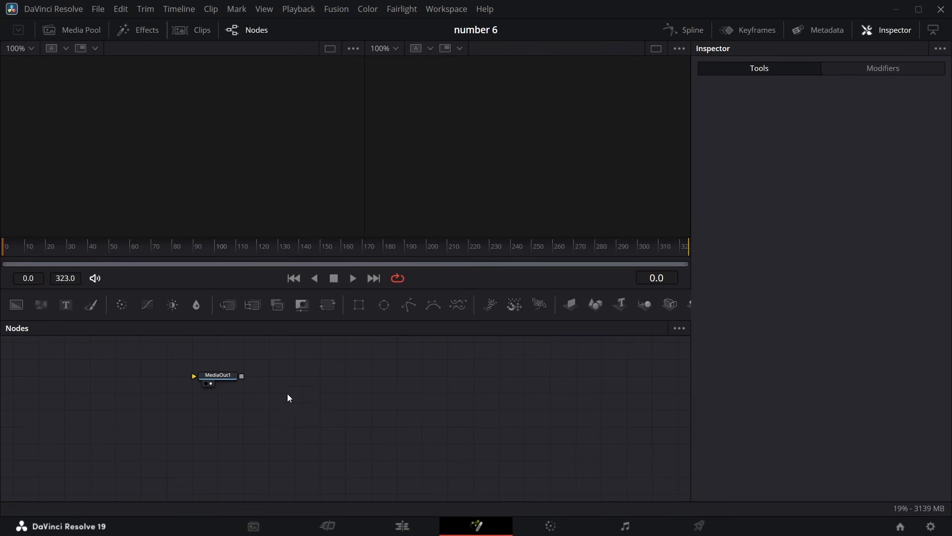
drag(230, 386, 575, 394)
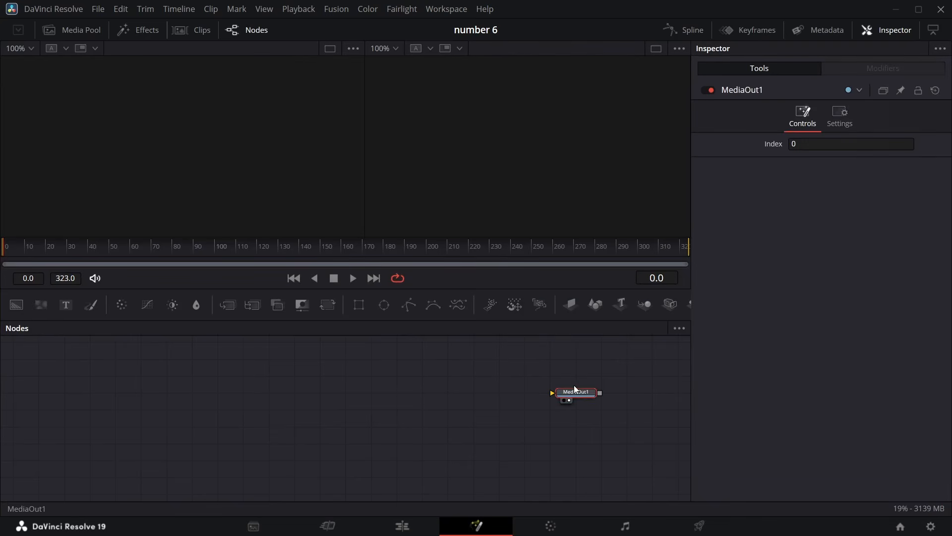
click(80, 30)
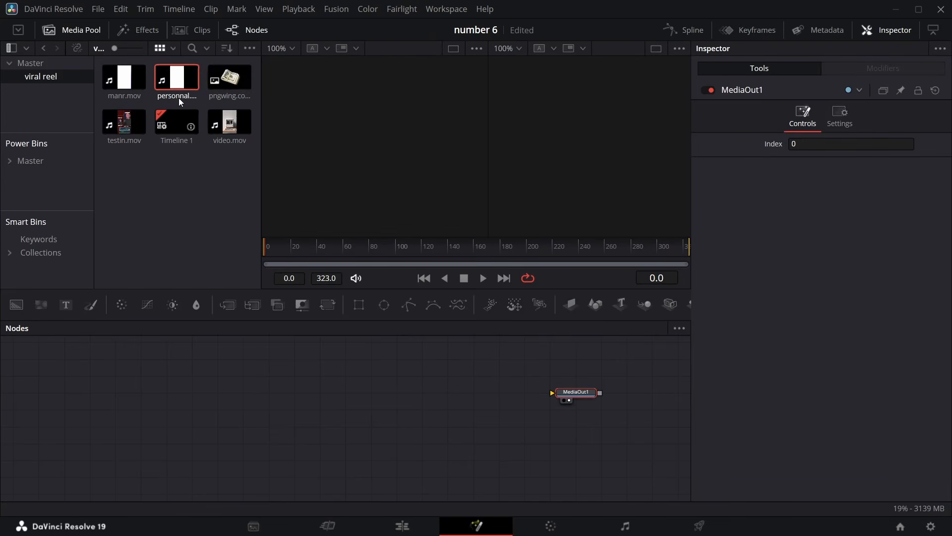
drag(177, 80, 575, 377)
Rename the media node to reel and show it in the first viewer
key(F2)
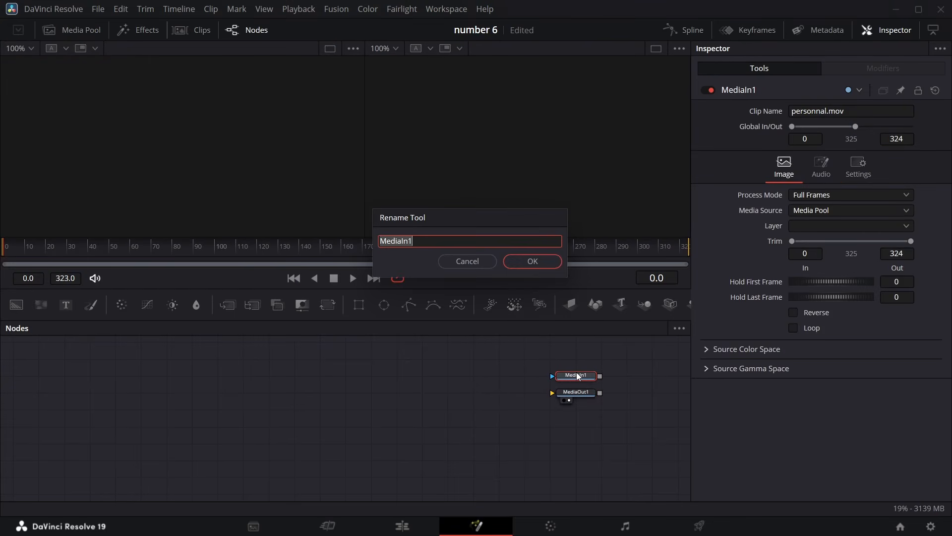
text(reel)
click(542, 266)
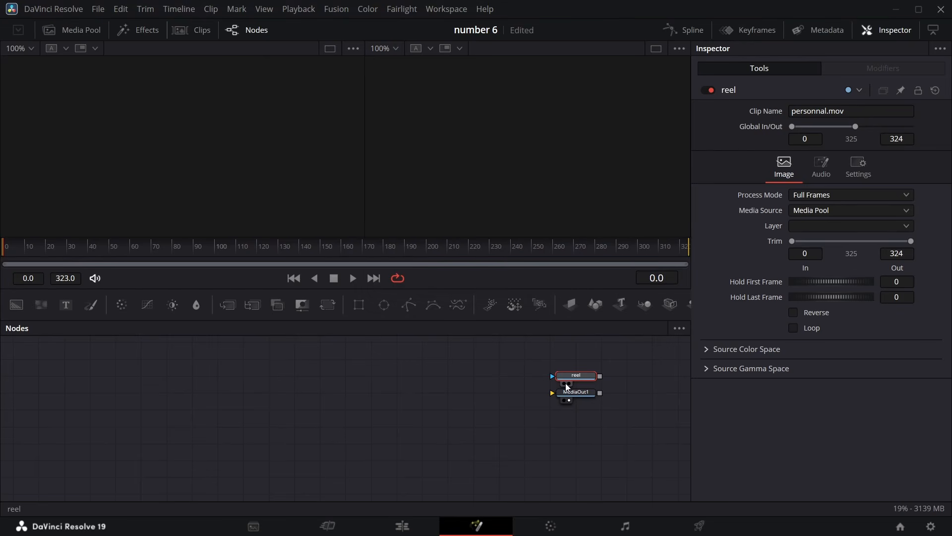
click(565, 384)
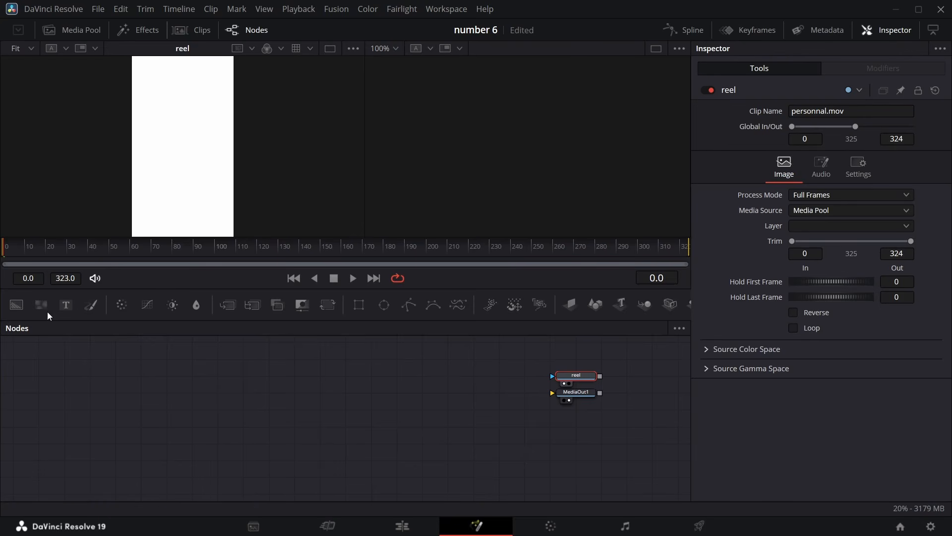
Add a Background node feeding MediaOut1 and set its color to white #fdfdfd
drag(32, 392, 572, 396)
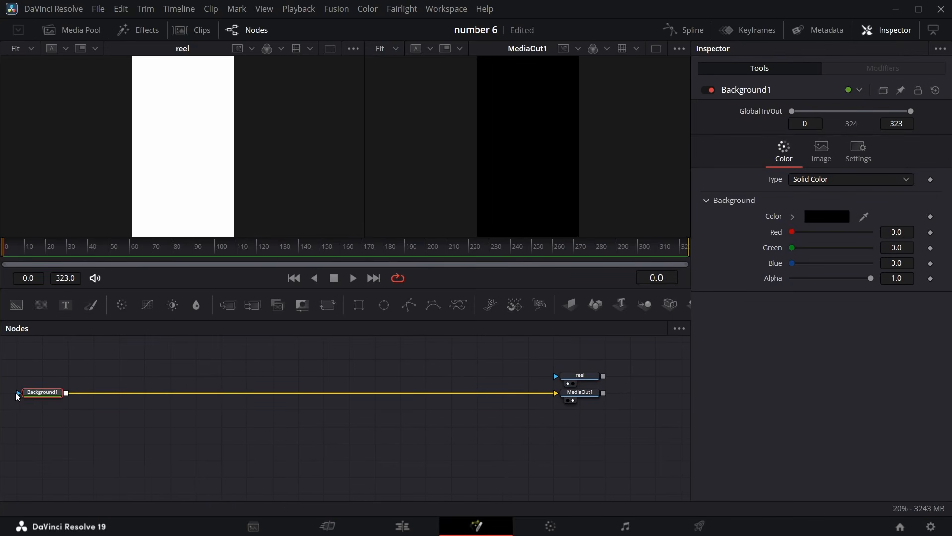
click(833, 216)
drag(625, 173, 625, 159)
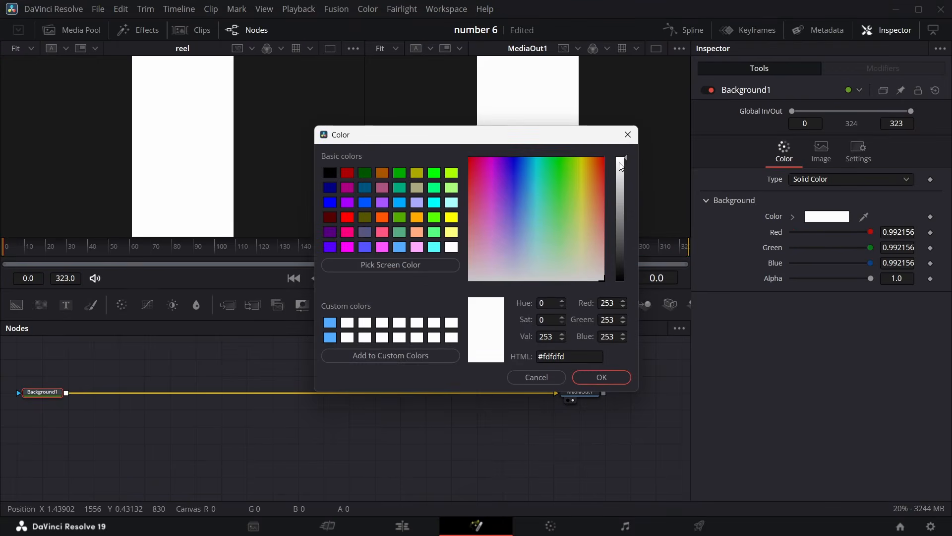
click(608, 378)
Rearrange the nodes so Background1 lines up with MediaOut1 lower in the node graph
drag(5, 388, 70, 374)
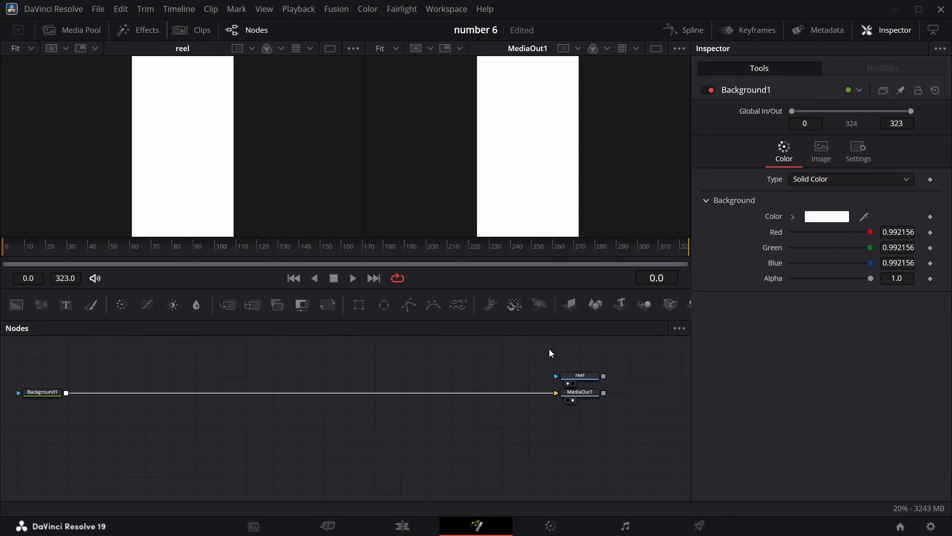
drag(505, 346, 599, 476)
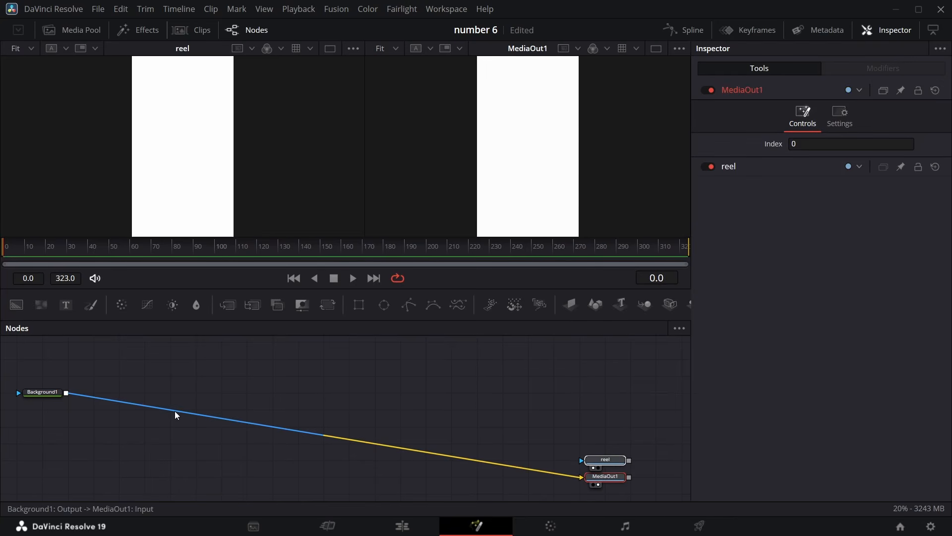
drag(51, 395, 22, 479)
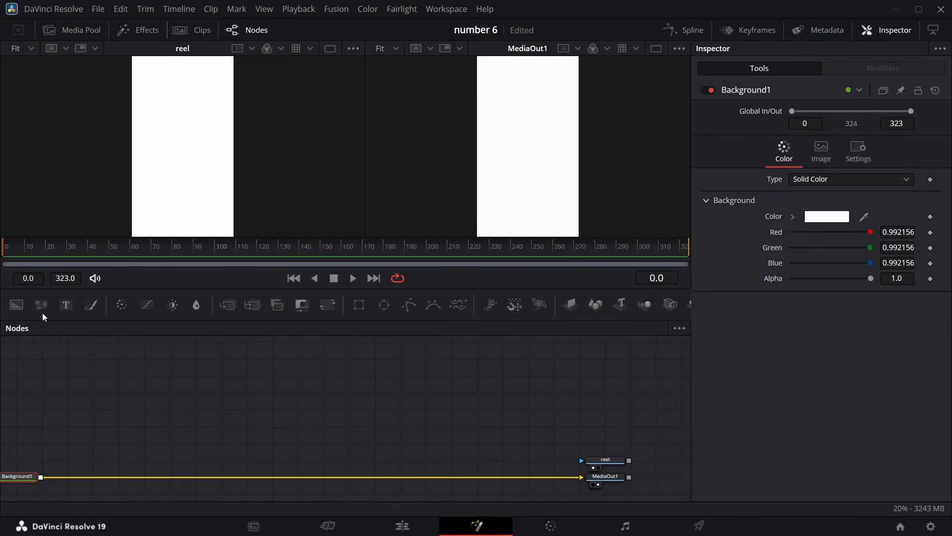
Scrub the timeline to frame 28 to examine the reel's text
click(43, 246)
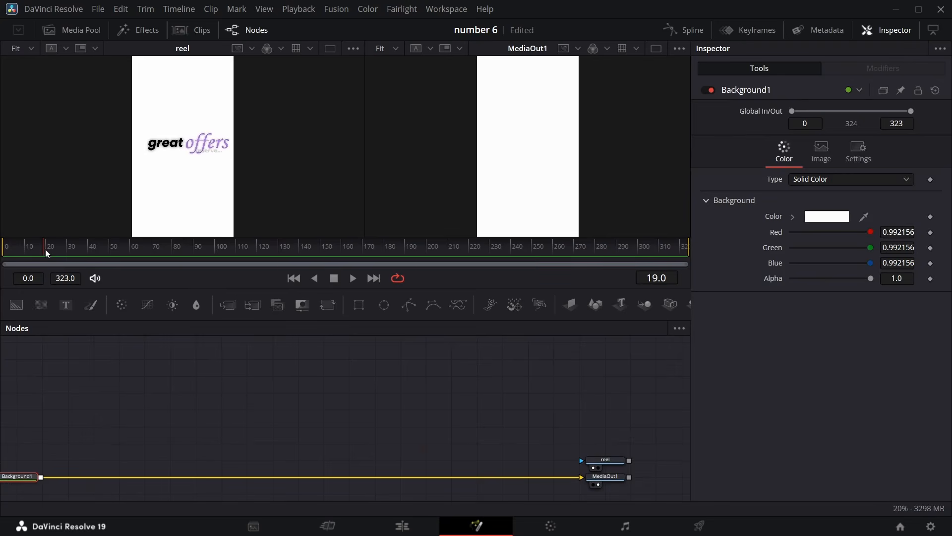
click(63, 247)
click(35, 158)
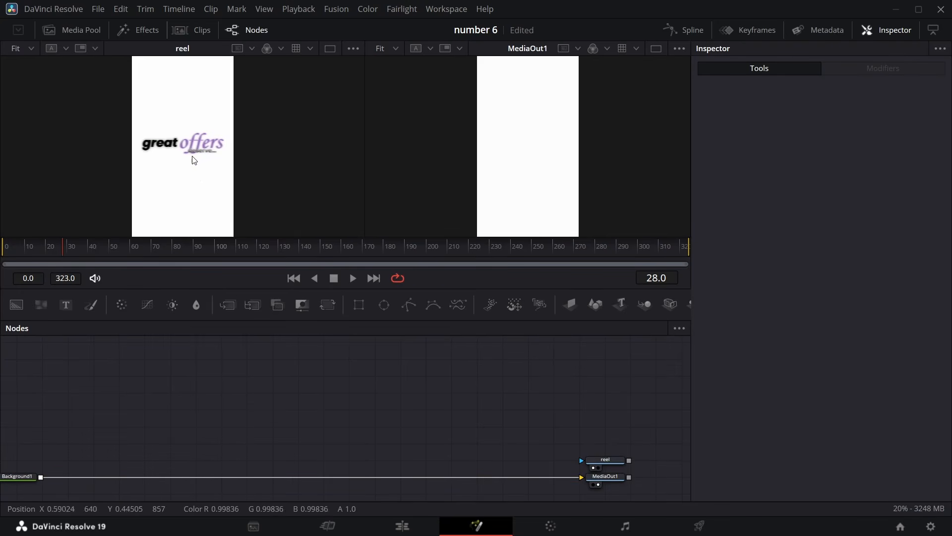
Add a Text node with the text great and set its font to Helvetica
drag(66, 305, 52, 412)
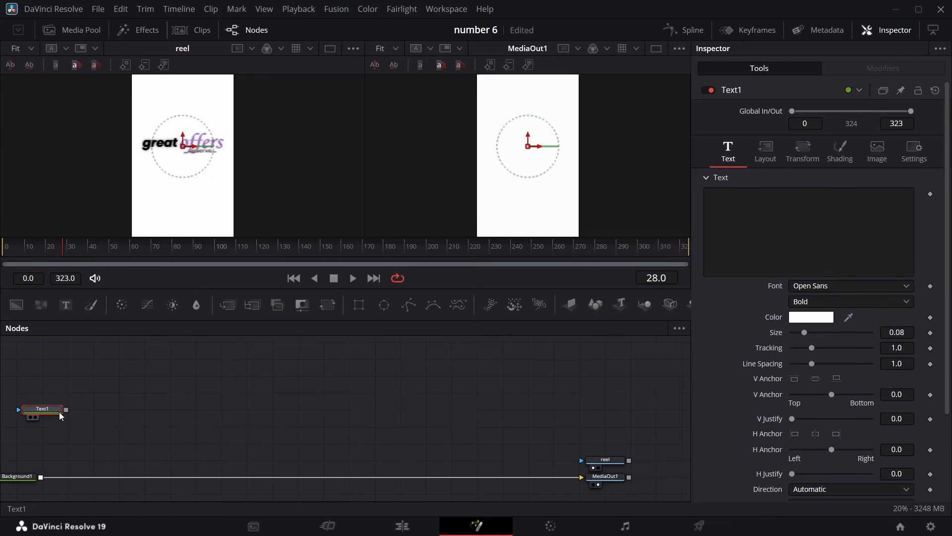
click(735, 205)
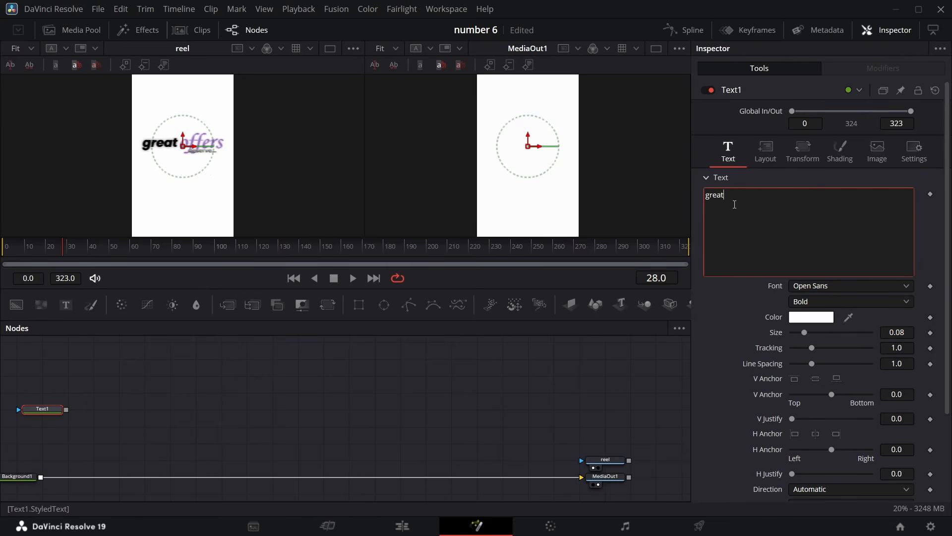
click(844, 285)
click(847, 157)
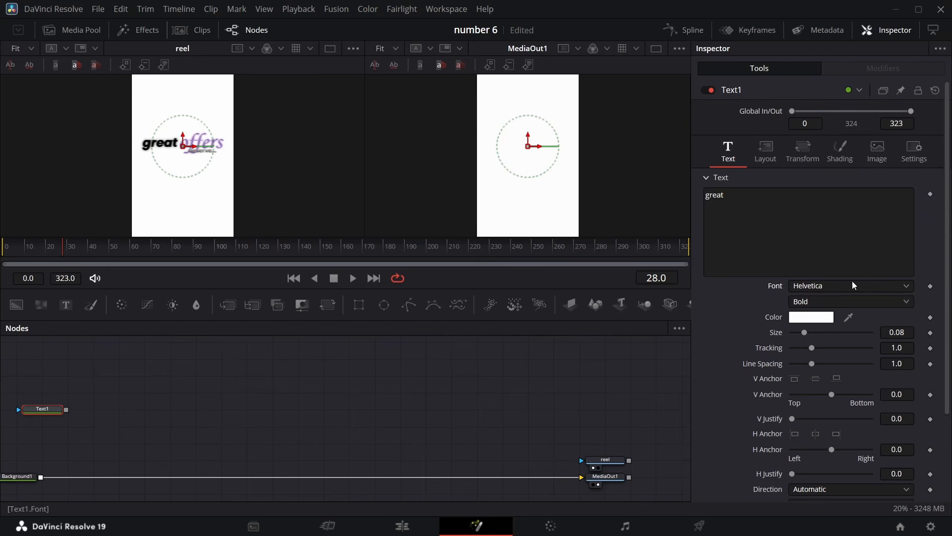
Set the text color to black #070707
click(813, 319)
click(620, 281)
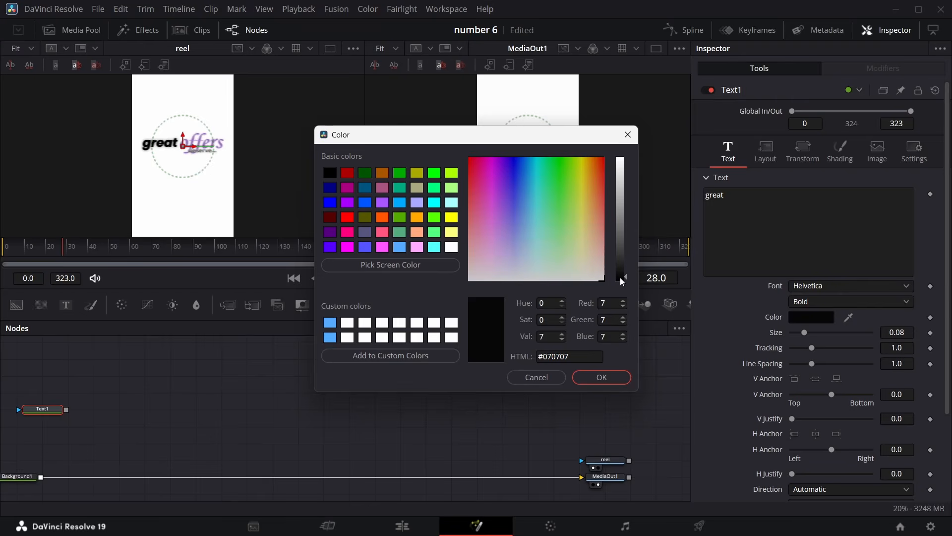
click(602, 378)
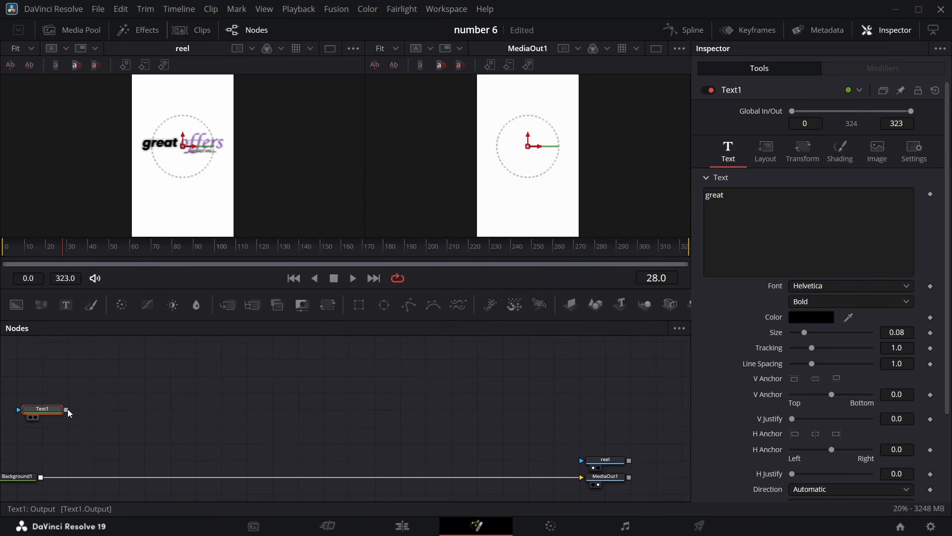
Merge Text1 over the background through a new Merge node and position Text1 above it
drag(68, 410, 40, 479)
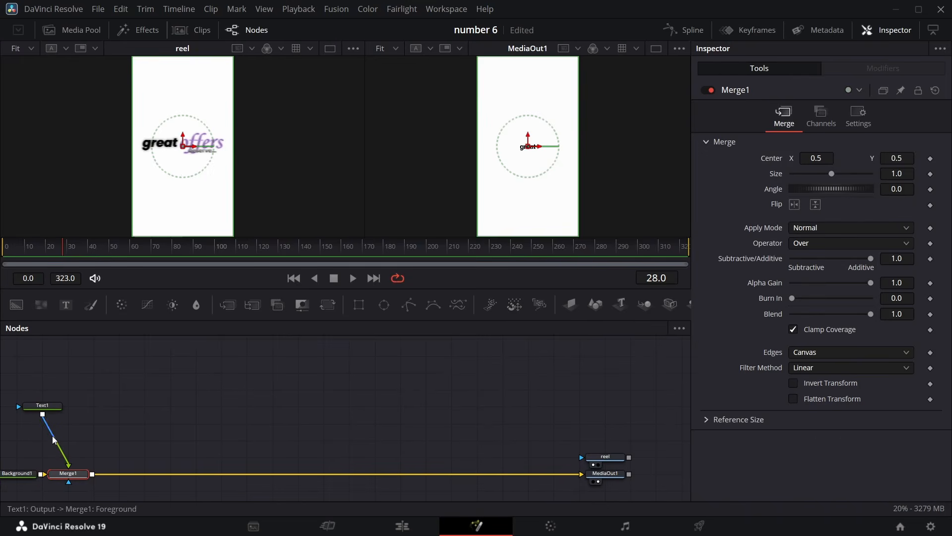
drag(45, 408, 76, 412)
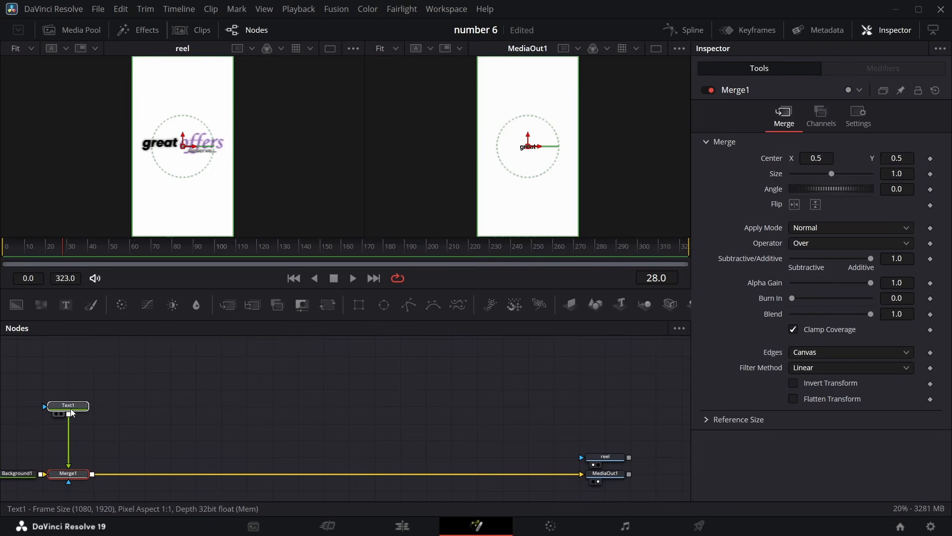
click(71, 412)
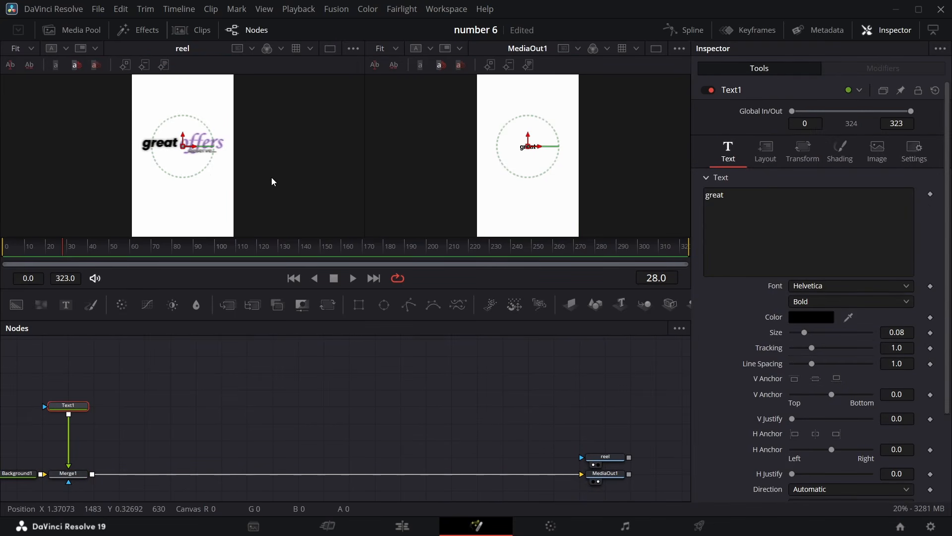
Toggle the viewer guides on and save the project
key(ctrl+g)
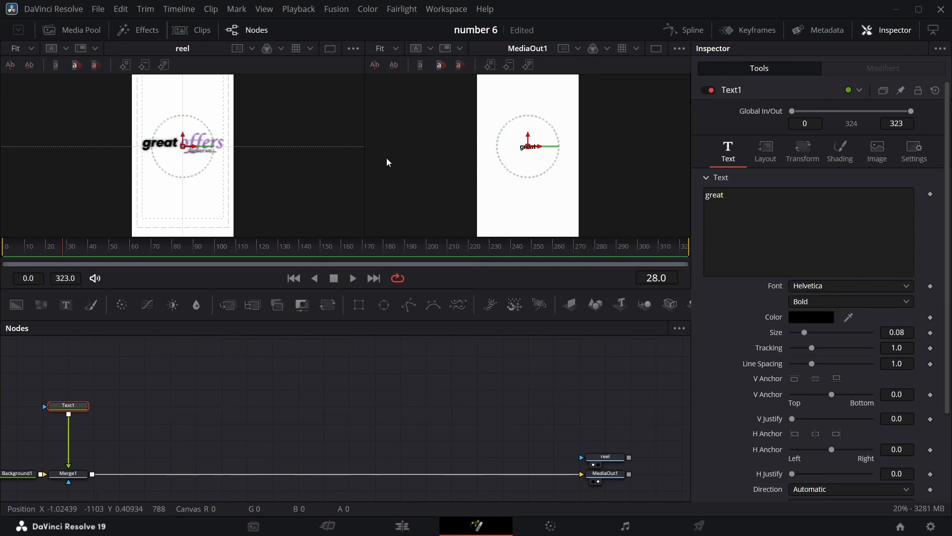
key(ctrl+g)
key(ctrl+s)
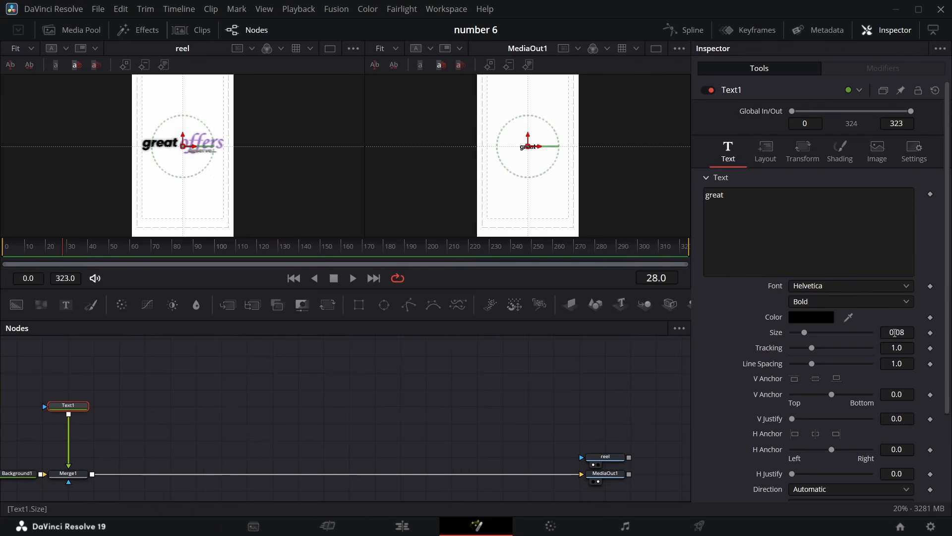
Enlarge the text to size 0.1559 and move its center to X 0.268, Y 0.524
scroll(896, 332, up, 8)
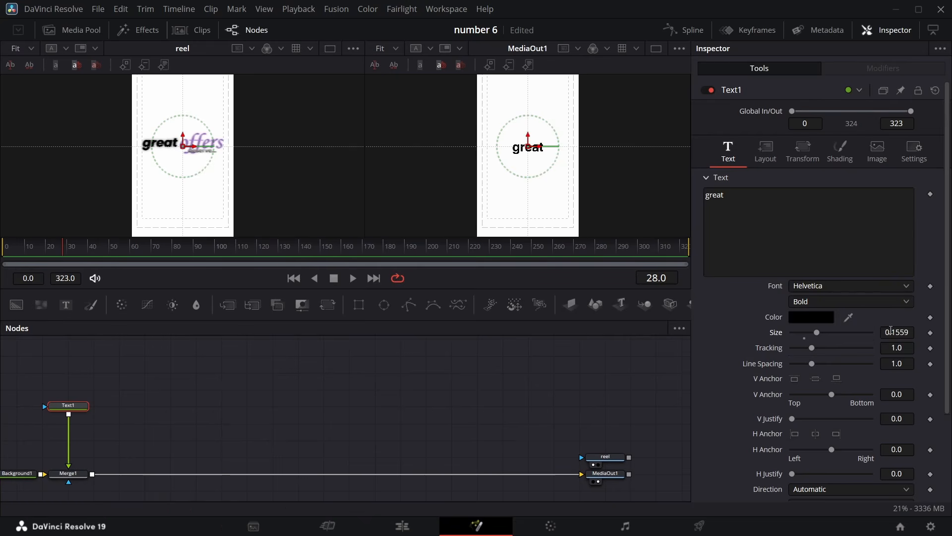
click(765, 151)
drag(815, 209, 759, 209)
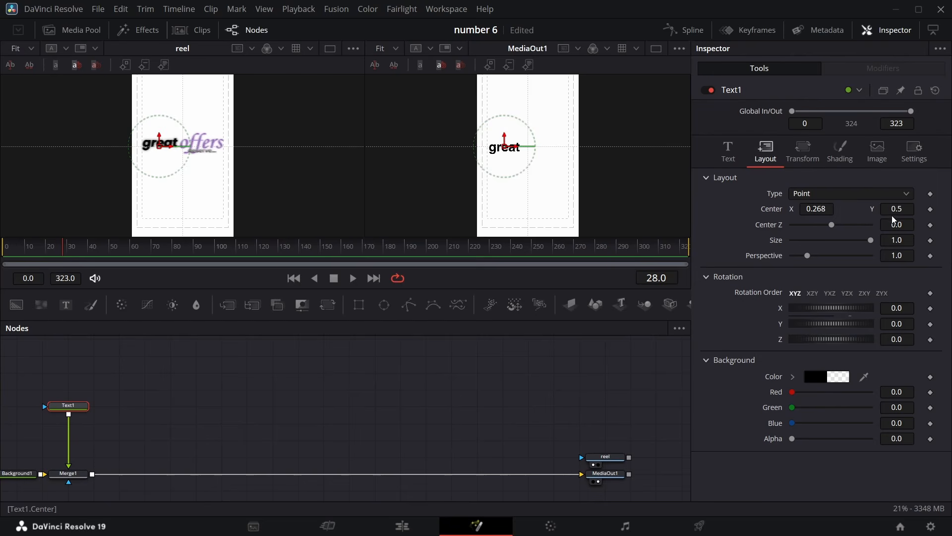
drag(894, 210, 900, 211)
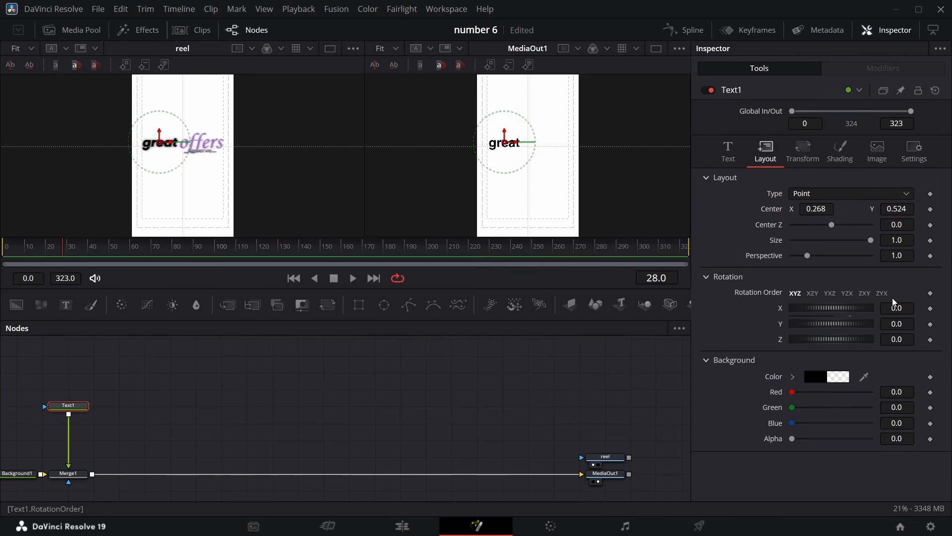
click(728, 149)
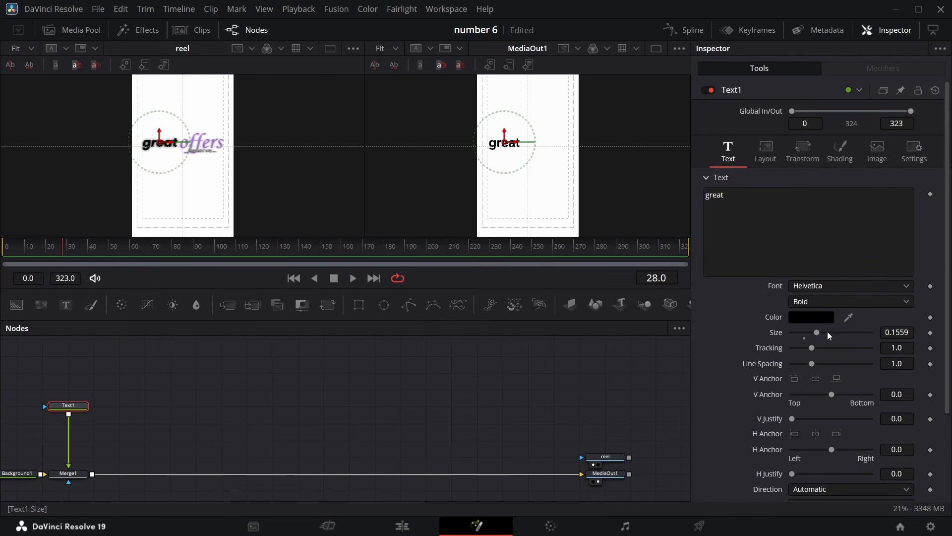
Increase the great text size to 0.168
drag(887, 333, 893, 332)
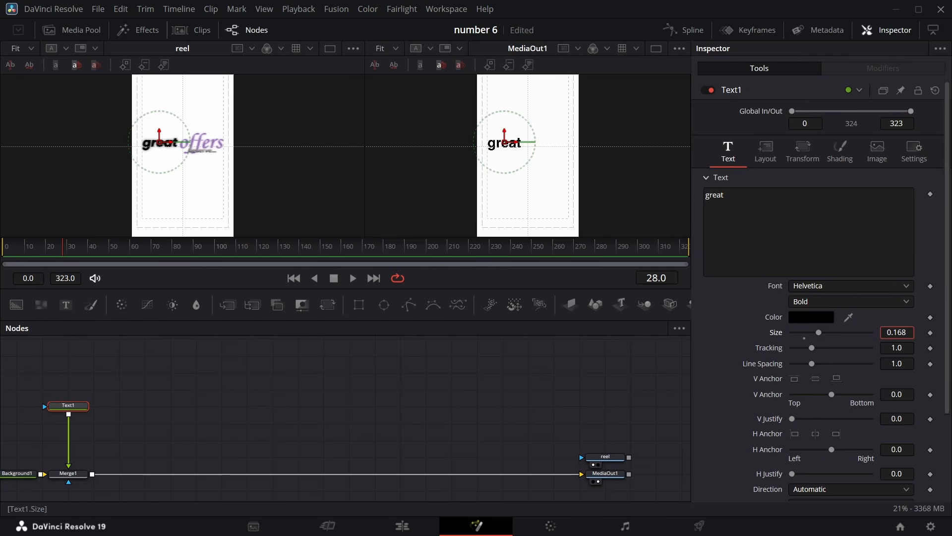
drag(879, 332, 879, 332)
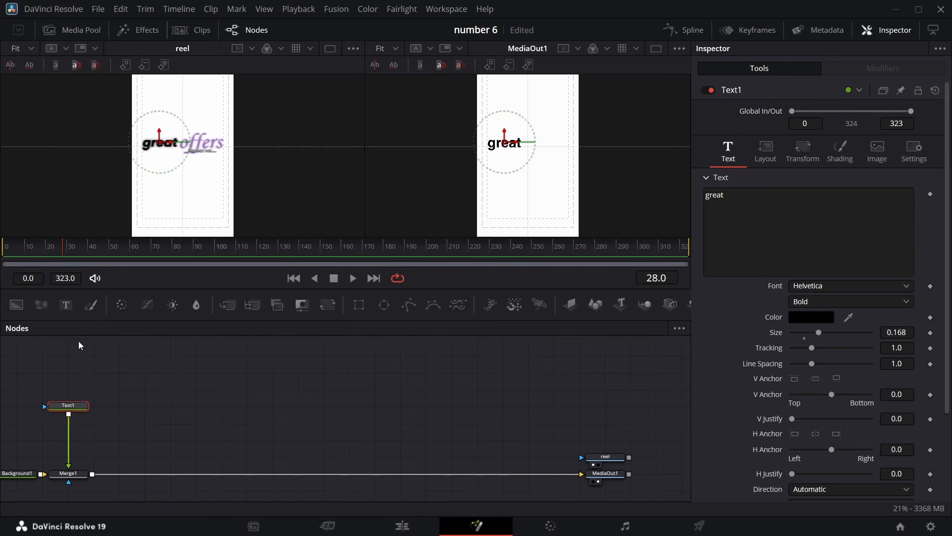
Add a second text node reading offers in Times New Roman Bold Italic and merge it over the composite
drag(66, 304, 134, 407)
click(908, 285)
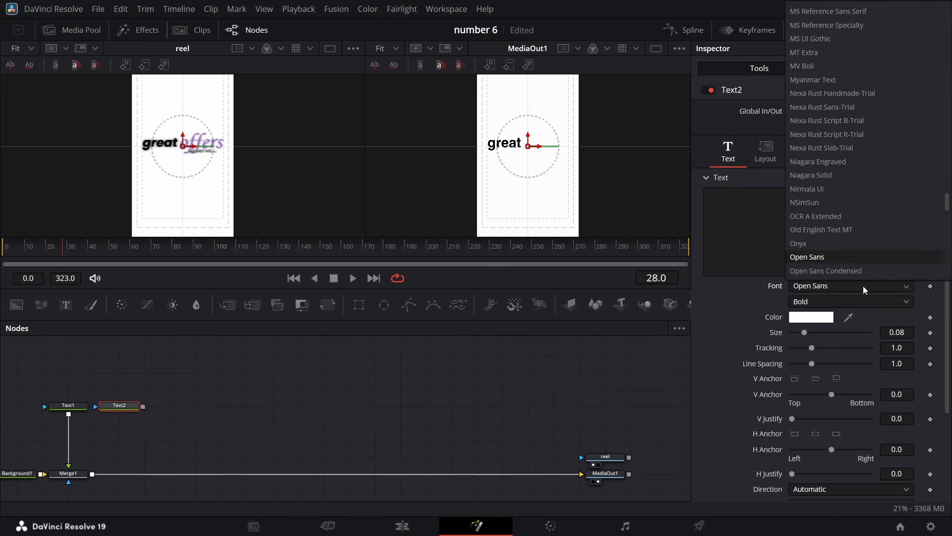
scroll(844, 155, down, 20)
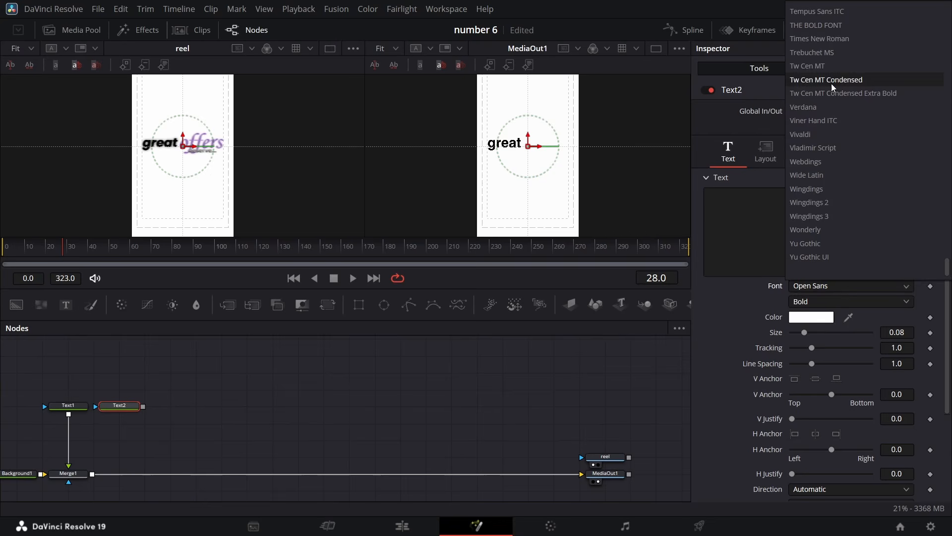
click(828, 39)
click(915, 301)
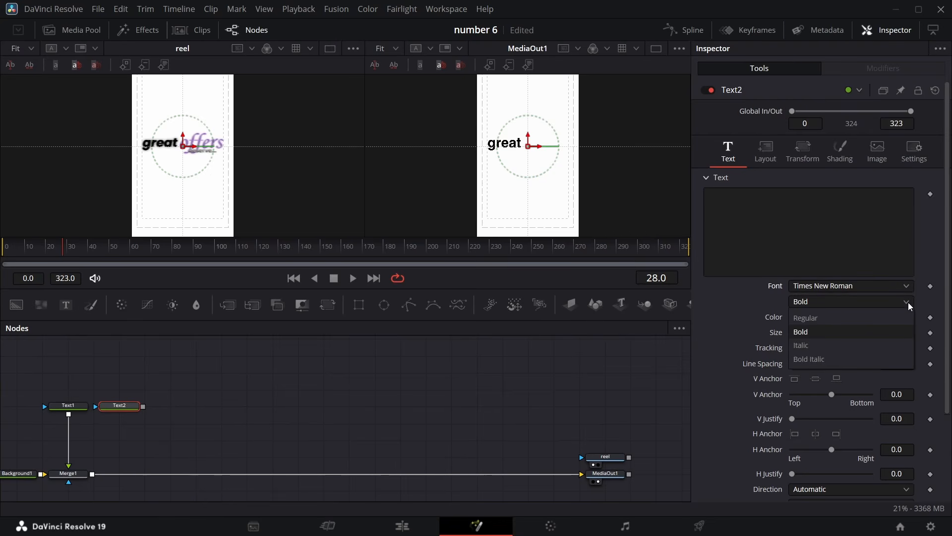
click(855, 358)
click(744, 216)
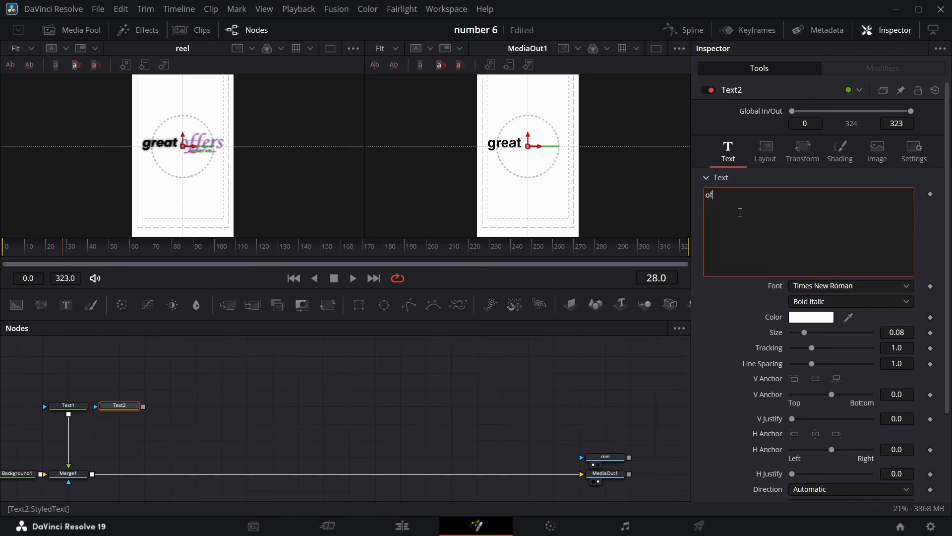
text(offers)
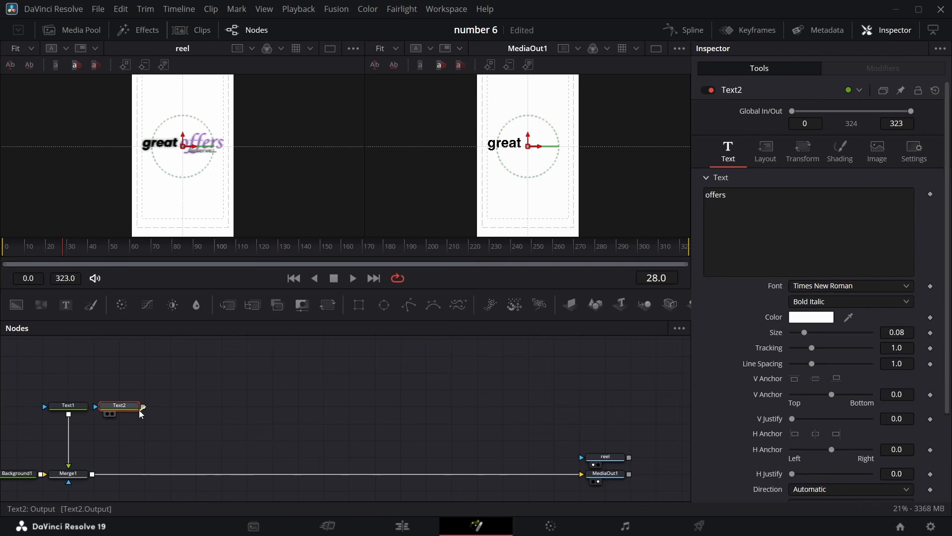
drag(142, 407, 92, 473)
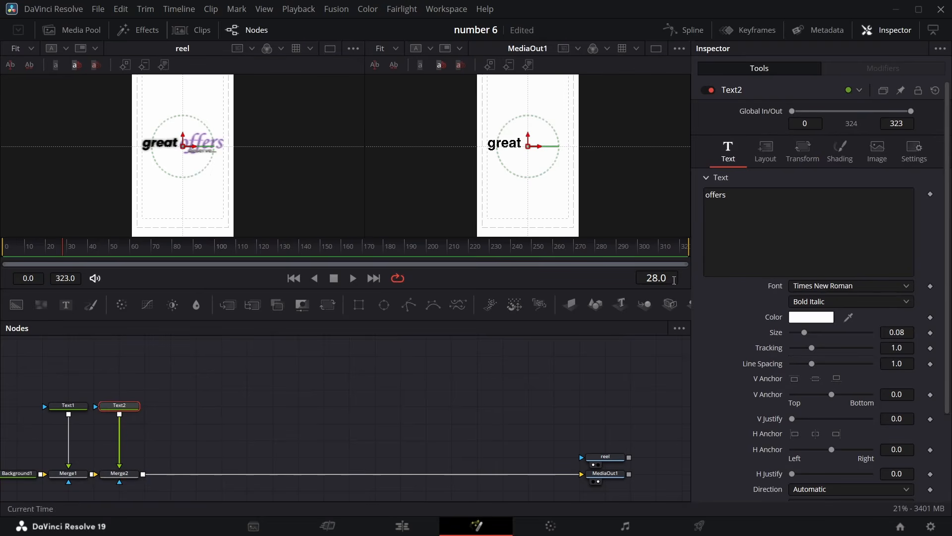
Sample the purple offers color from the reference viewer and enlarge the offers text slightly
drag(848, 317, 208, 144)
drag(897, 333, 914, 333)
Position the offers text center at X 0.68, Y 0.532
click(767, 151)
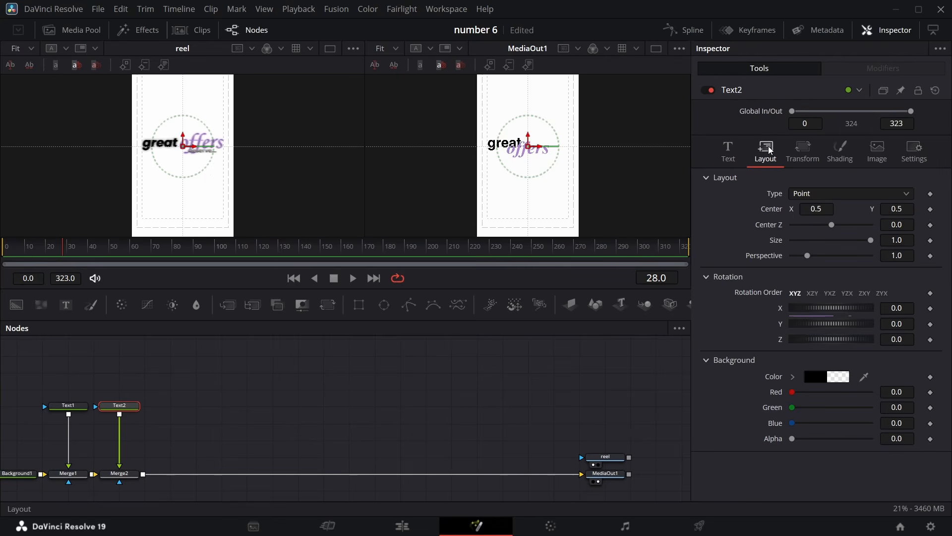
drag(811, 206, 820, 206)
drag(891, 212, 894, 212)
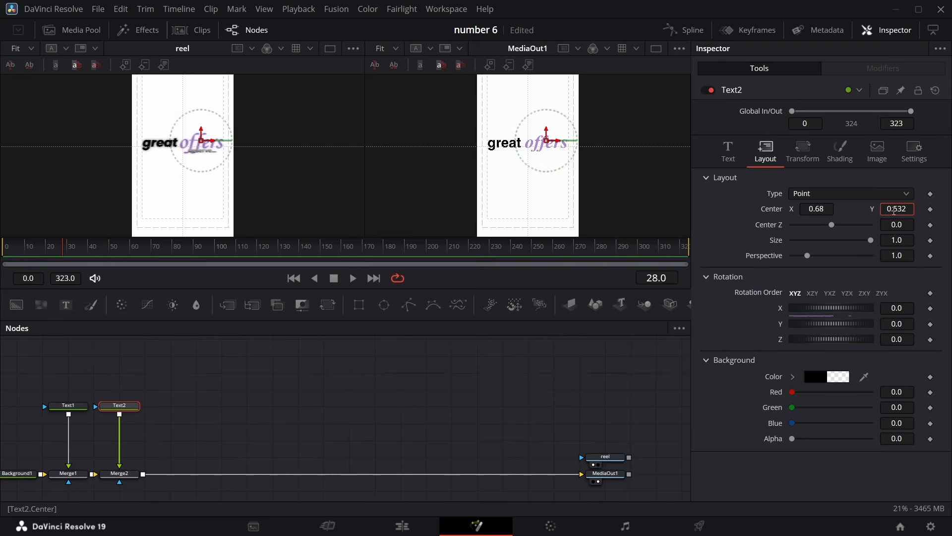
Duplicate the great text node and merge the copy over the composite through a new Merge node
click(86, 410)
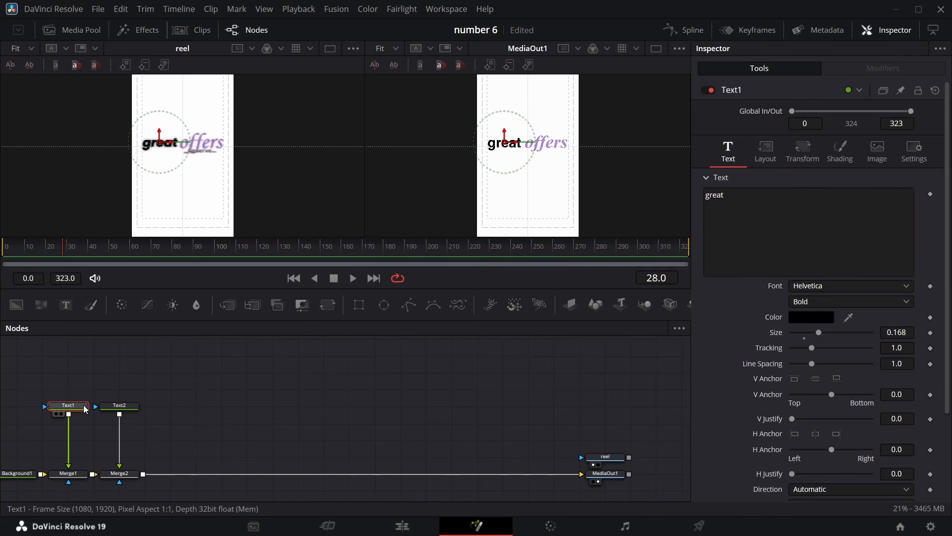
click(165, 411)
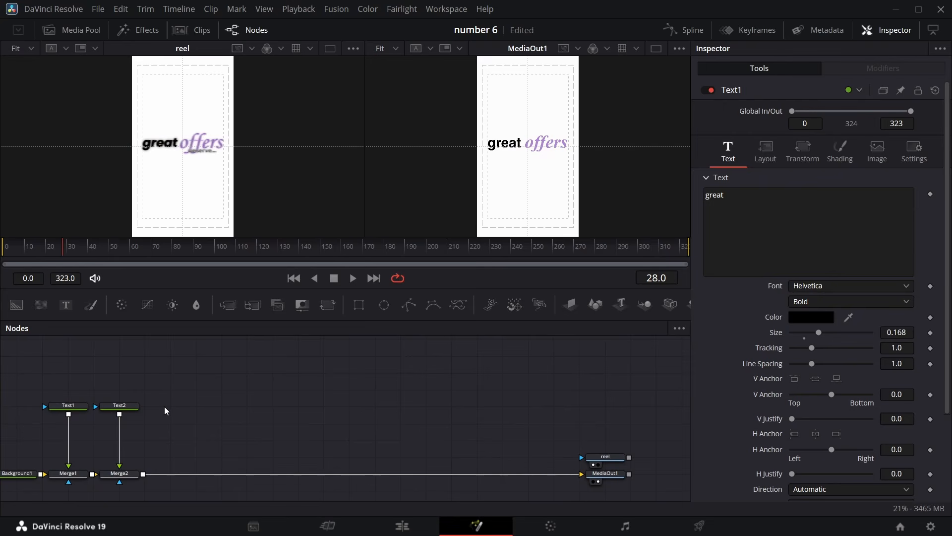
key(ctrl+v)
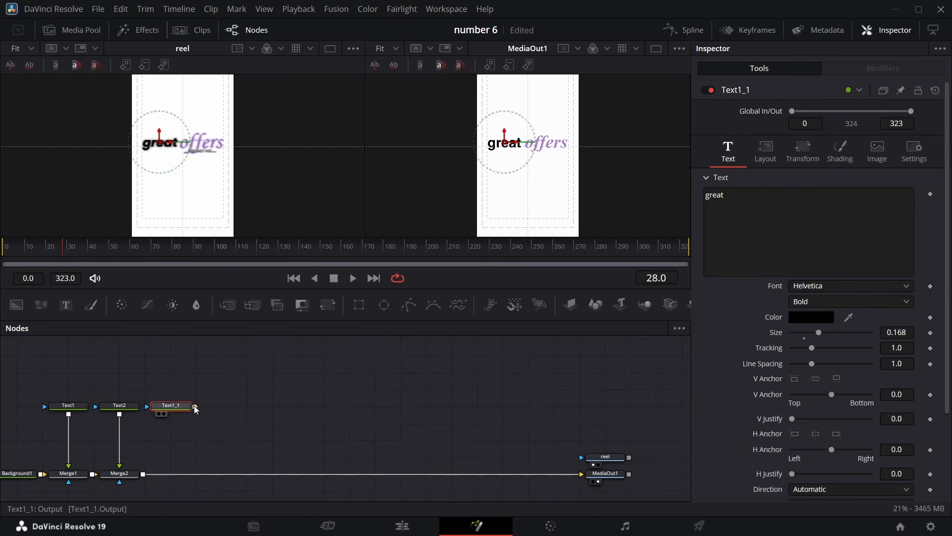
drag(195, 409, 149, 474)
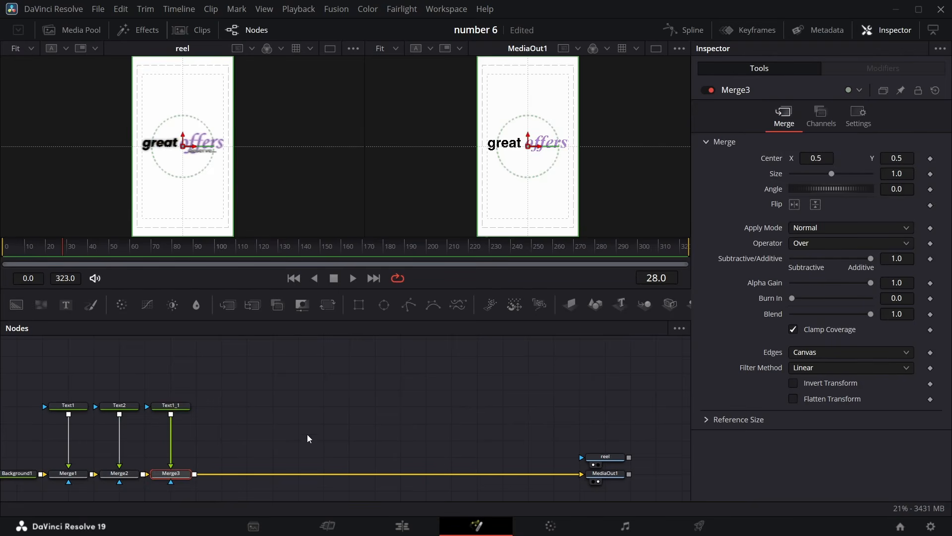
Replace the duplicated node's text with deserve
click(171, 406)
click(761, 211)
key(ctrl+a)
text(deserve)
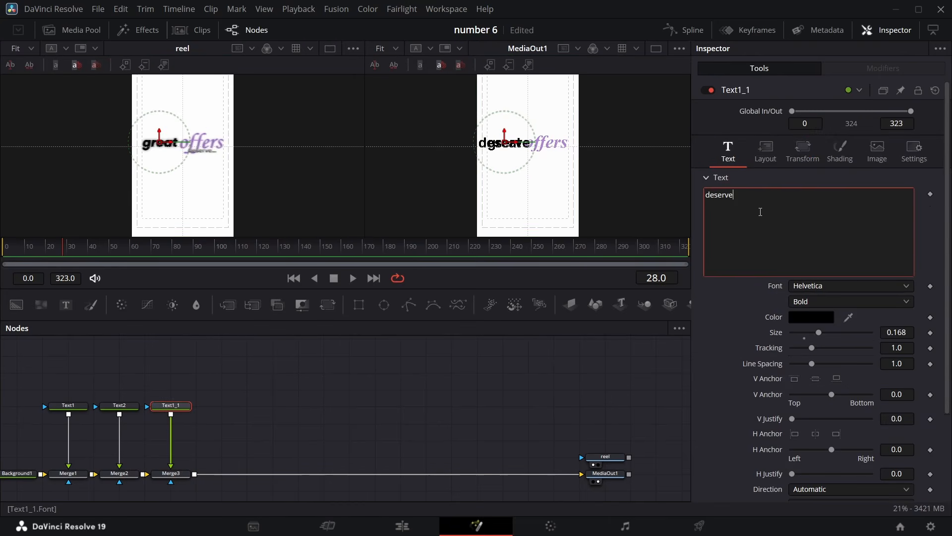
Set the deserve text size to 0.08
click(907, 333)
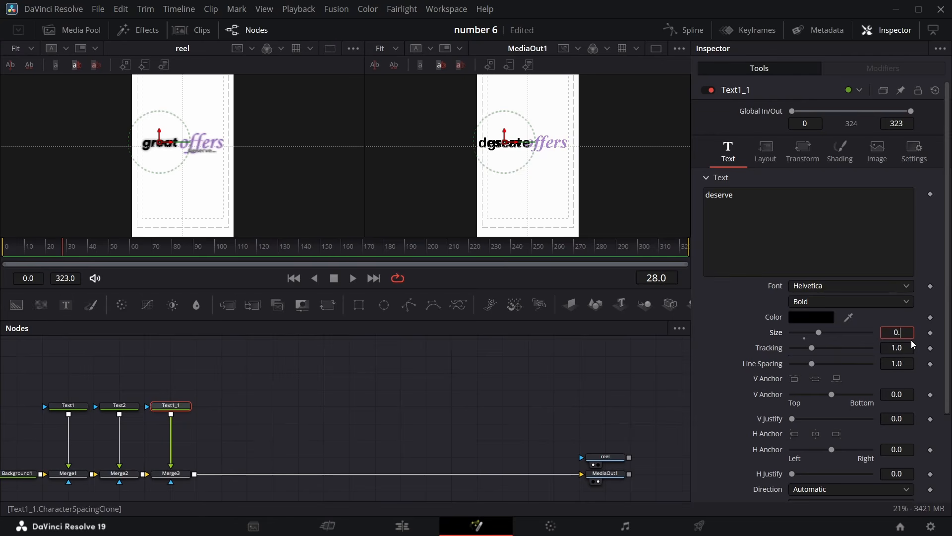
text(0.08)
key(Return)
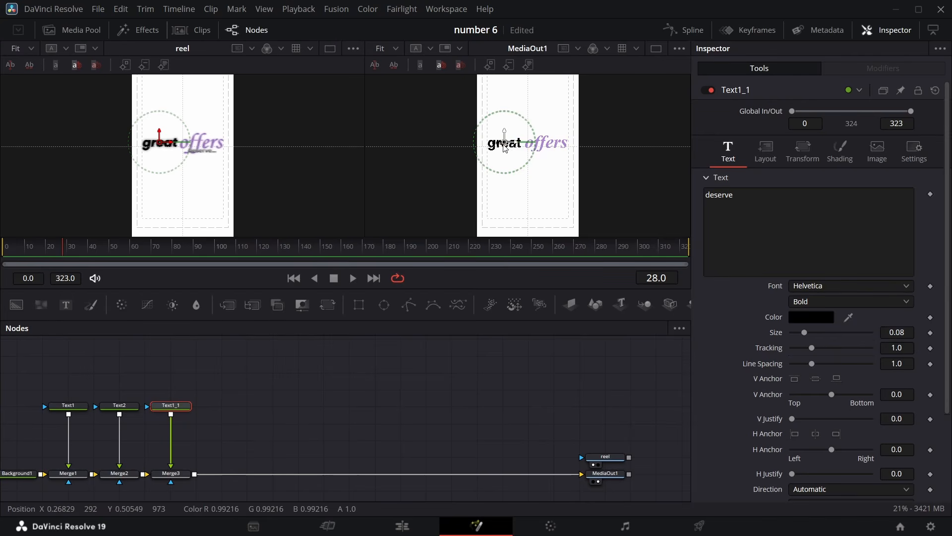
Drag the deserve text beneath offers and switch its shading fill type to Gradient
drag(525, 153, 551, 154)
click(840, 150)
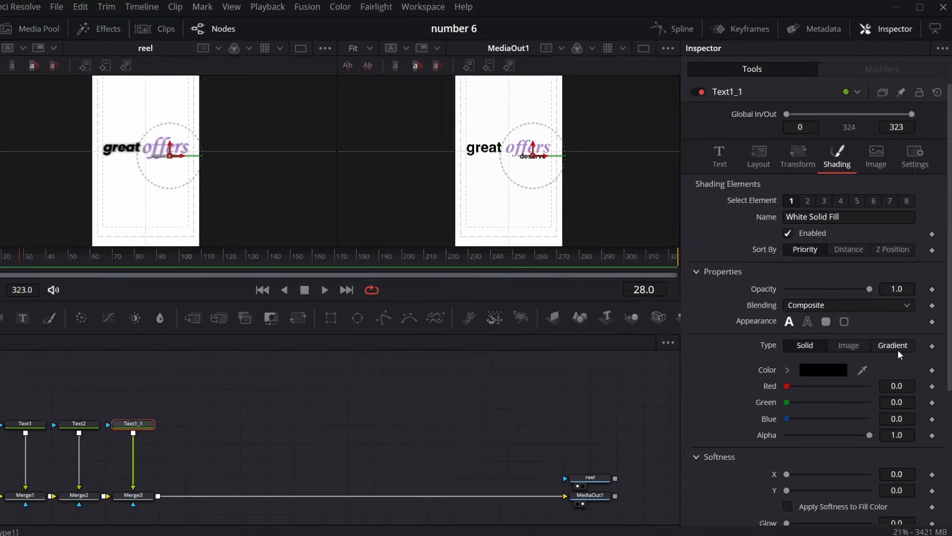
click(893, 331)
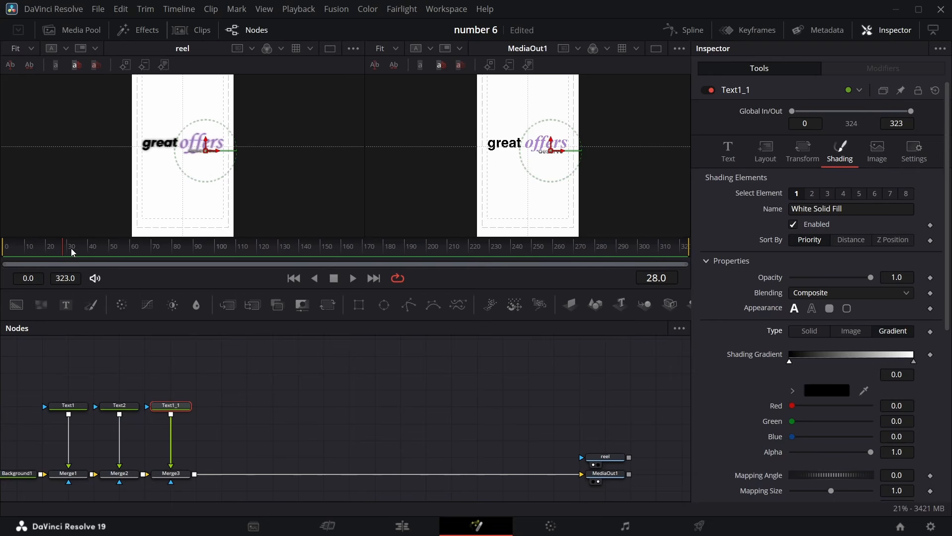
Keyframe Merge1's Blend from 0 at the first frame to 1.0 at frame 6 so great fades in
drag(63, 253, 7, 265)
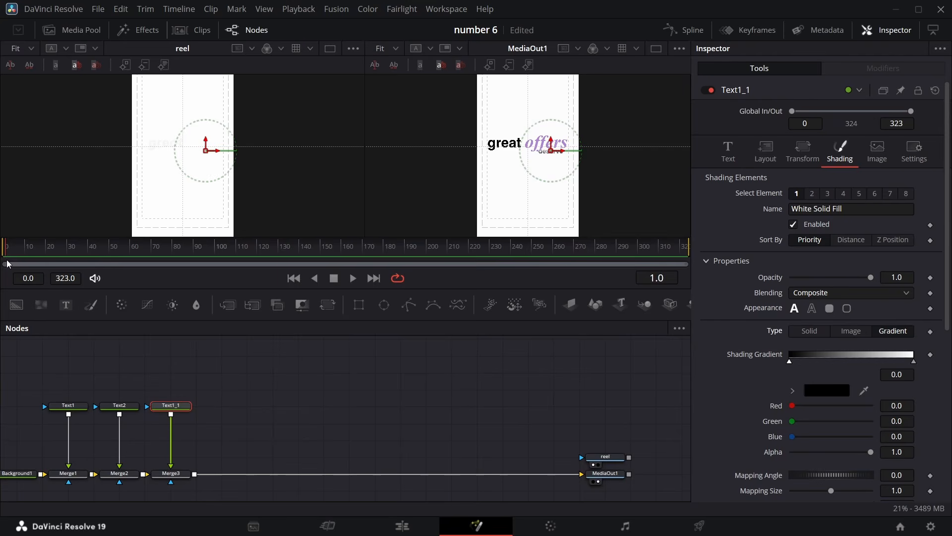
click(68, 474)
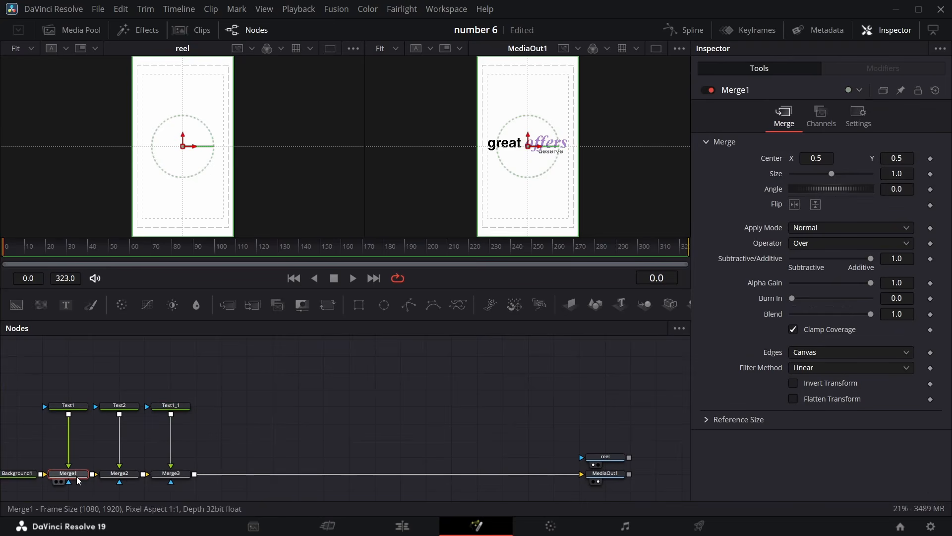
click(930, 314)
drag(871, 314, 583, 306)
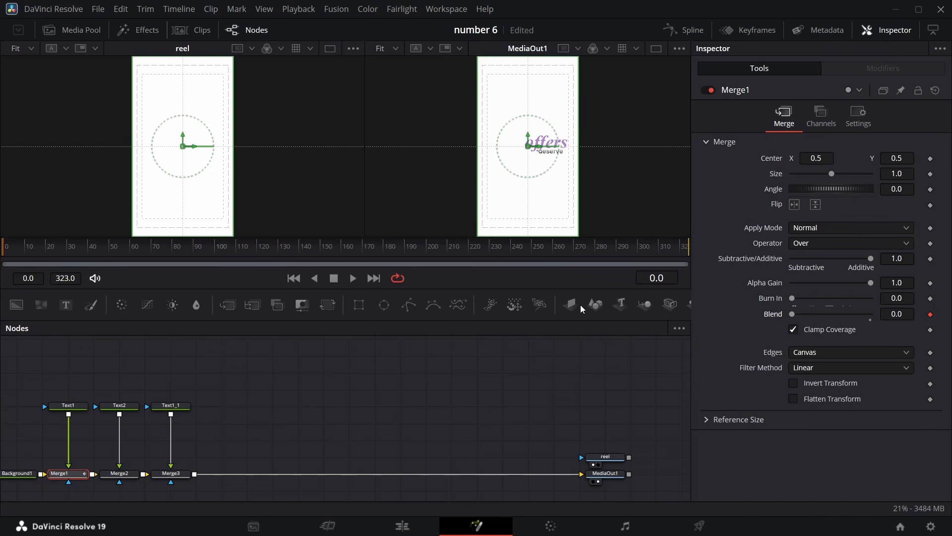
key(shift+Right)
key(Right)
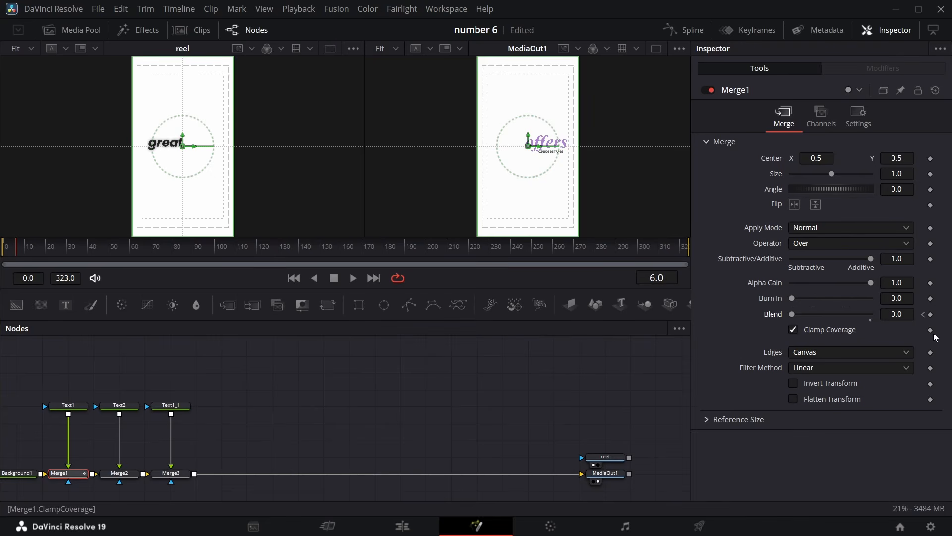
drag(793, 316, 924, 321)
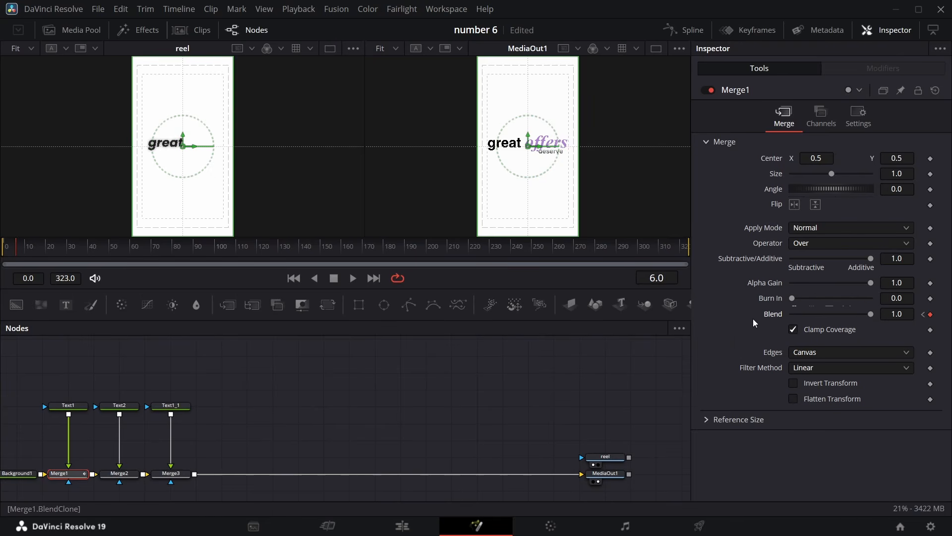
Keyframe Merge2's Blend from 0 at frame 9 to 1.0 about six frames later so offers fades in
key(Right)
key(Right)
key(Right)
click(123, 476)
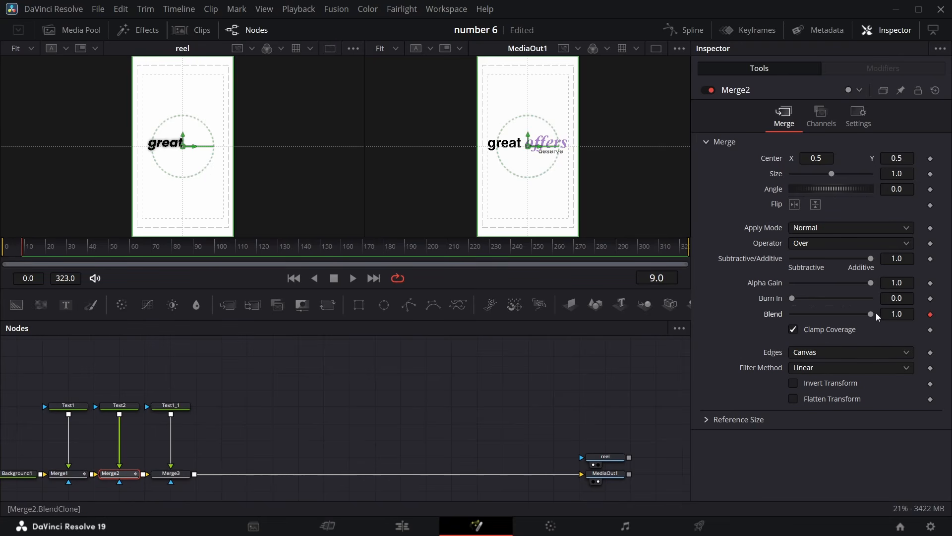
drag(876, 312, 639, 340)
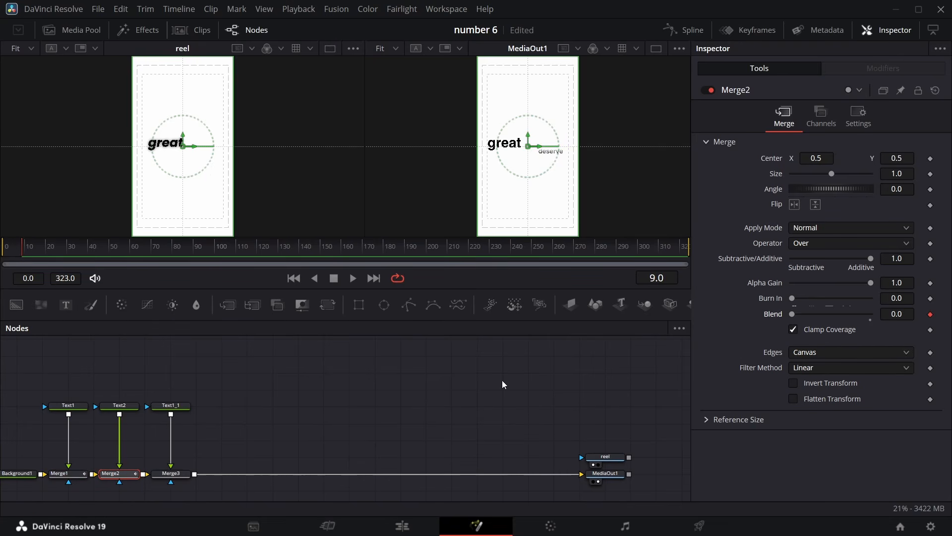
key(Right)
key(Right)
key(Right)
key(Right)
key(Right)
key(Right)
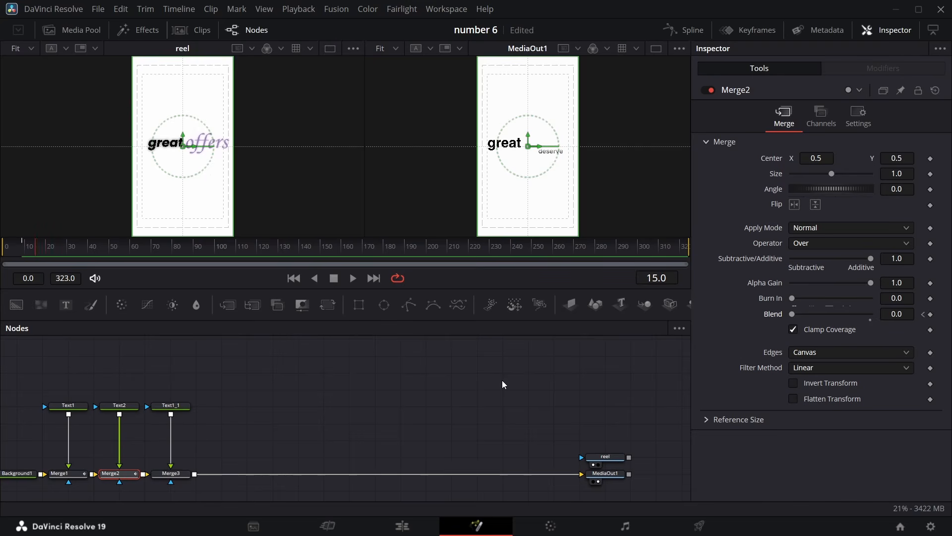
drag(908, 299, 917, 299)
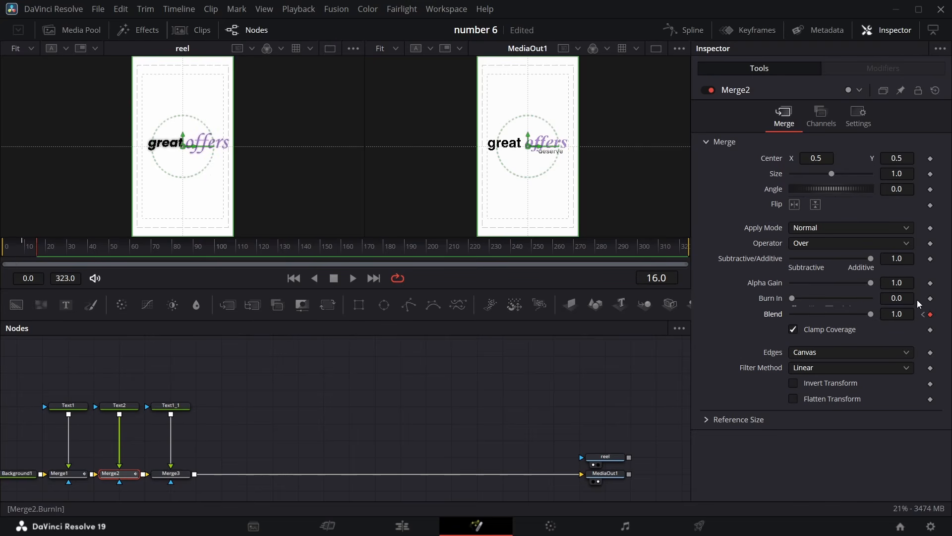
key(Right)
Keyframe Merge3's Blend from 0 to 1.0 so deserve fades in after offers, and preview the timing
click(171, 474)
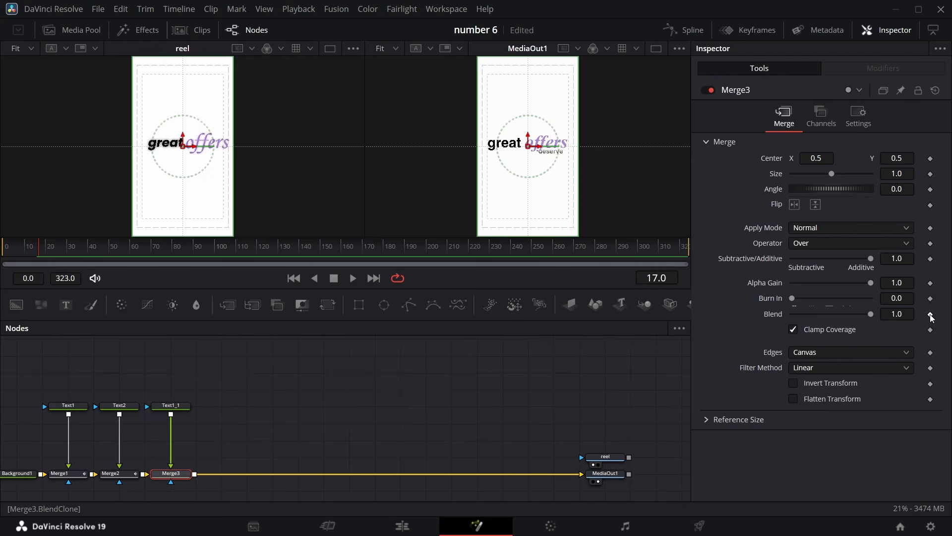
click(931, 315)
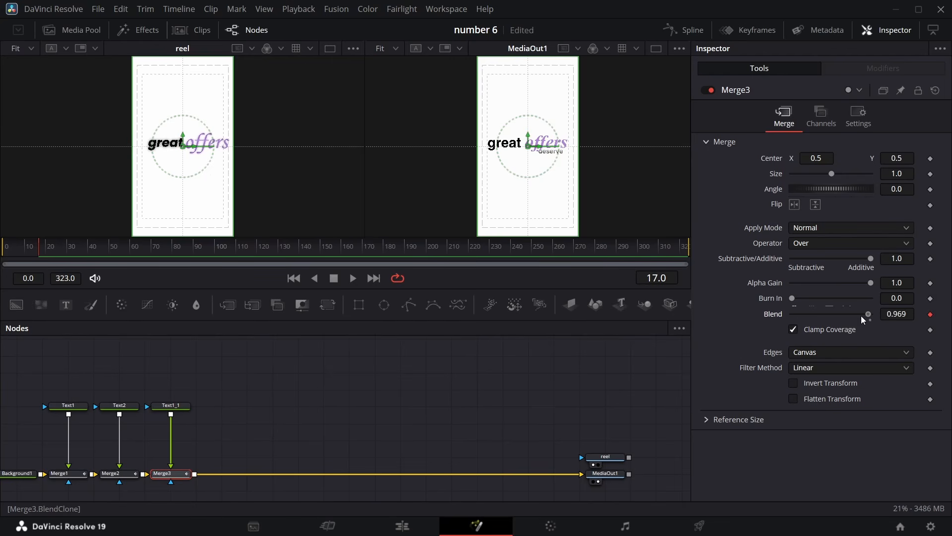
drag(863, 318, 521, 327)
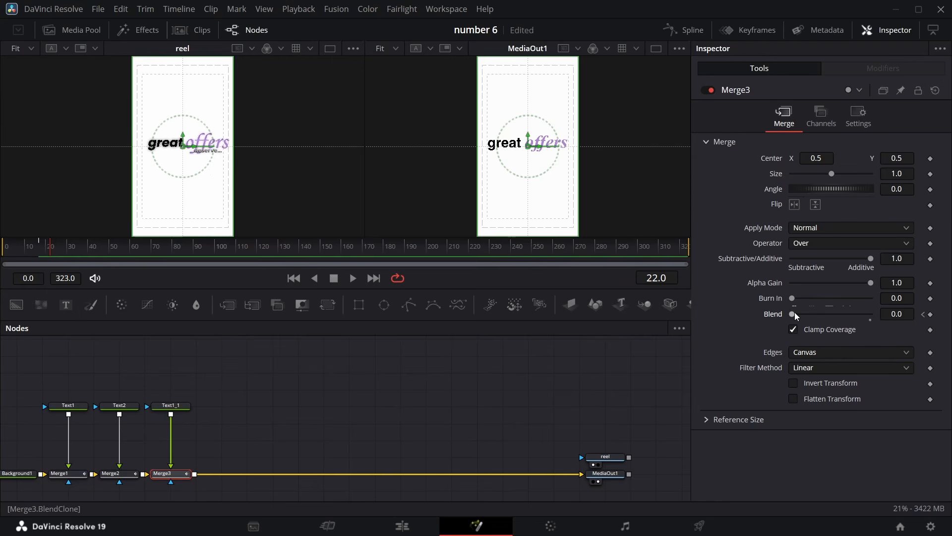
drag(792, 314, 870, 314)
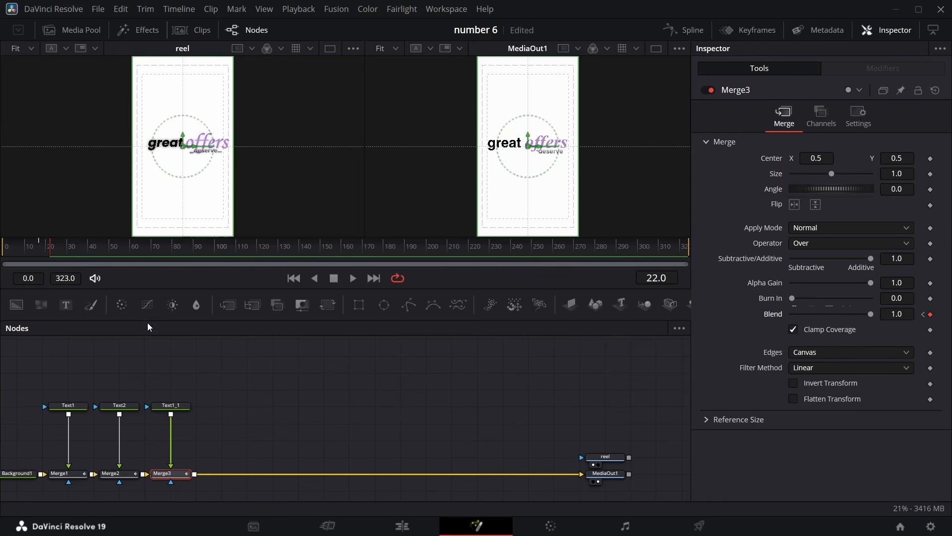
mouse_move(61, 251)
mouse_down()
mouse_move(108, 252)
mouse_move(58, 253)
mouse_move(68, 254)
mouse_up()
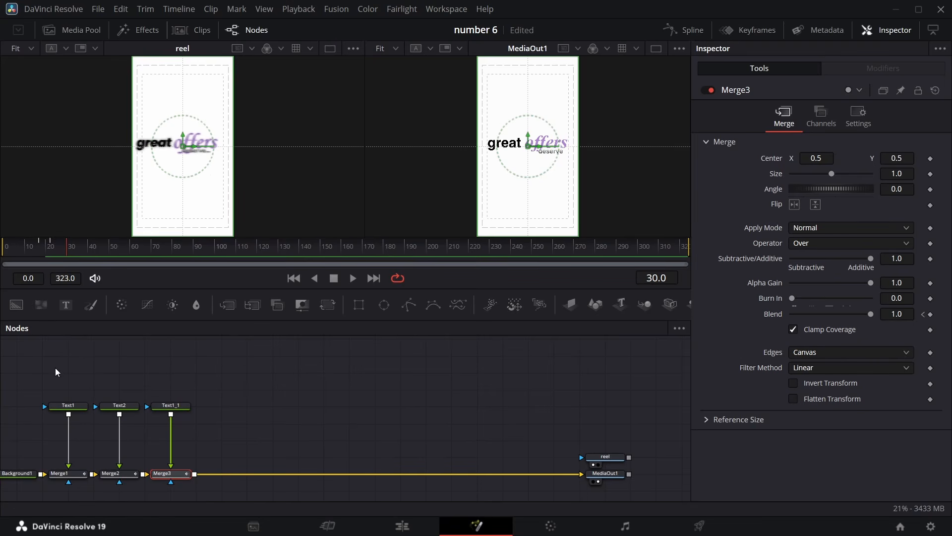
Select the text and merge nodes and move them up, off the background line in the node graph
drag(55, 368, 186, 484)
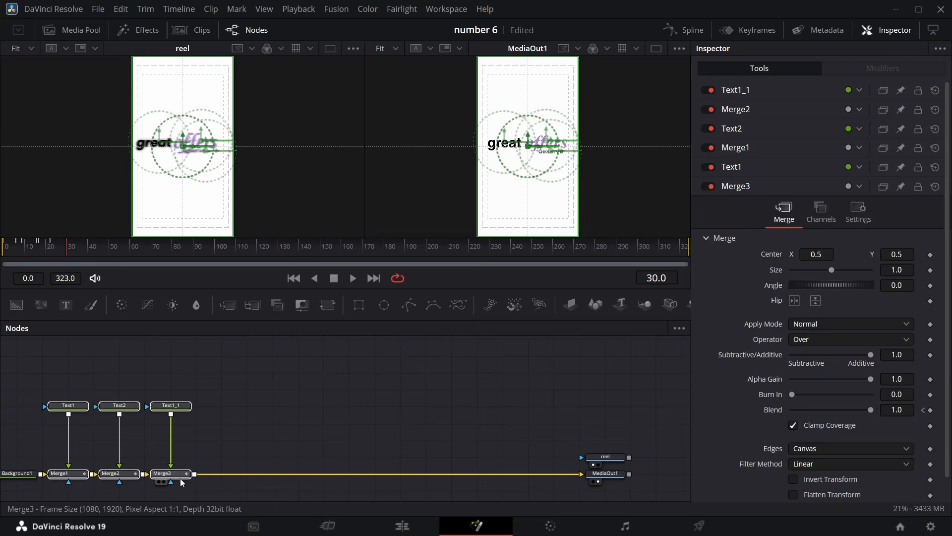
drag(41, 352, 176, 426)
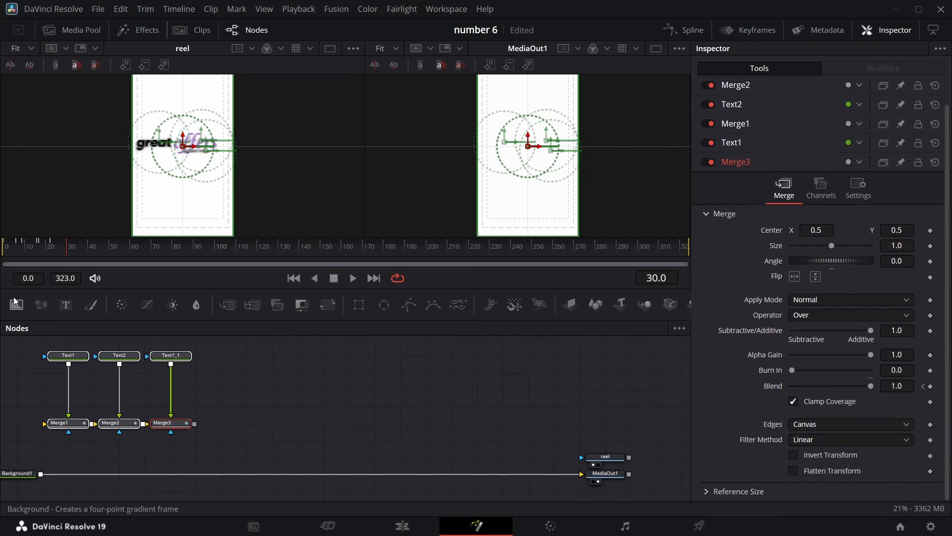
Add a transparent background feeding the text merge chain, and merge the chain's output over Background1
drag(17, 305, 18, 423)
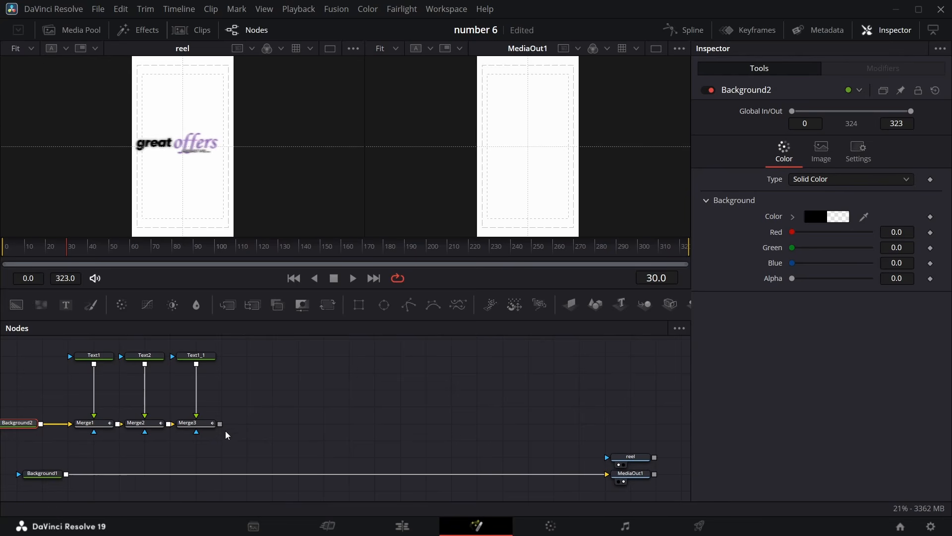
drag(221, 424, 67, 474)
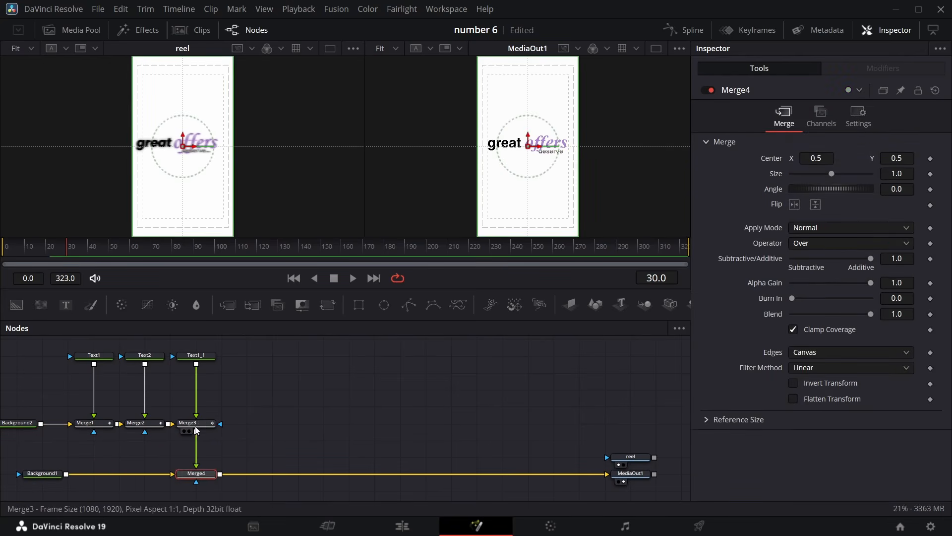
Insert a Transform node after Merge3 and shift its Center X to 0.568
click(327, 305)
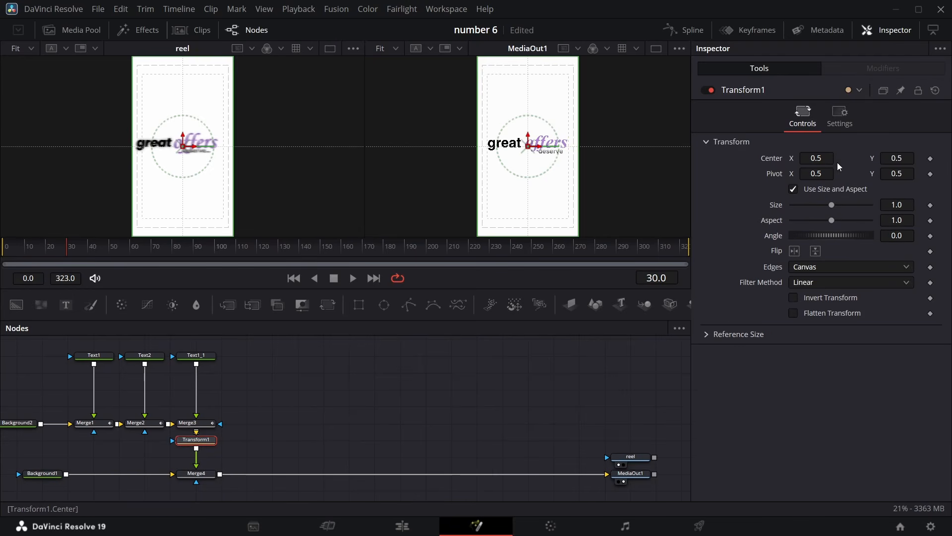
drag(831, 158, 638, 158)
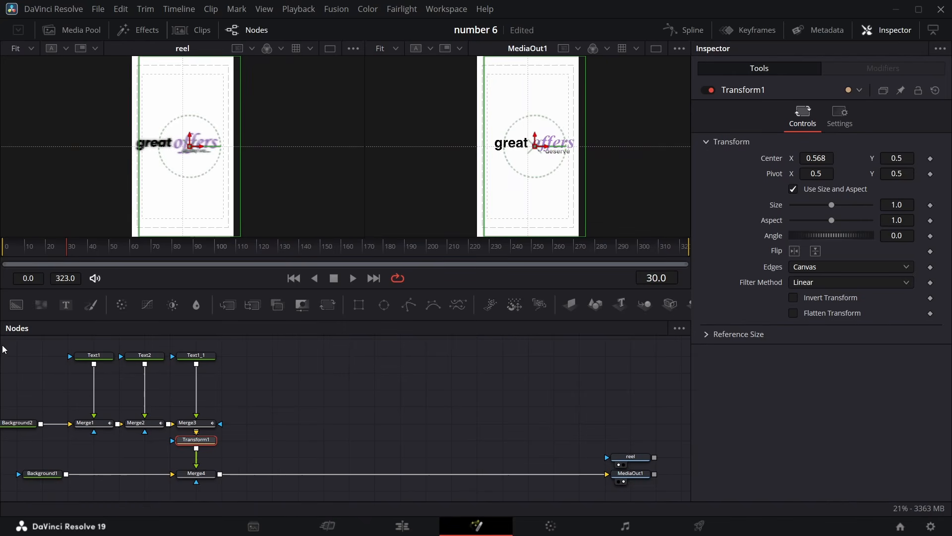
Insert a Glow node after Merge3 and set Glow Size to 40.2 and Glow to 0.425
drag(1, 353, 204, 397)
click(203, 395)
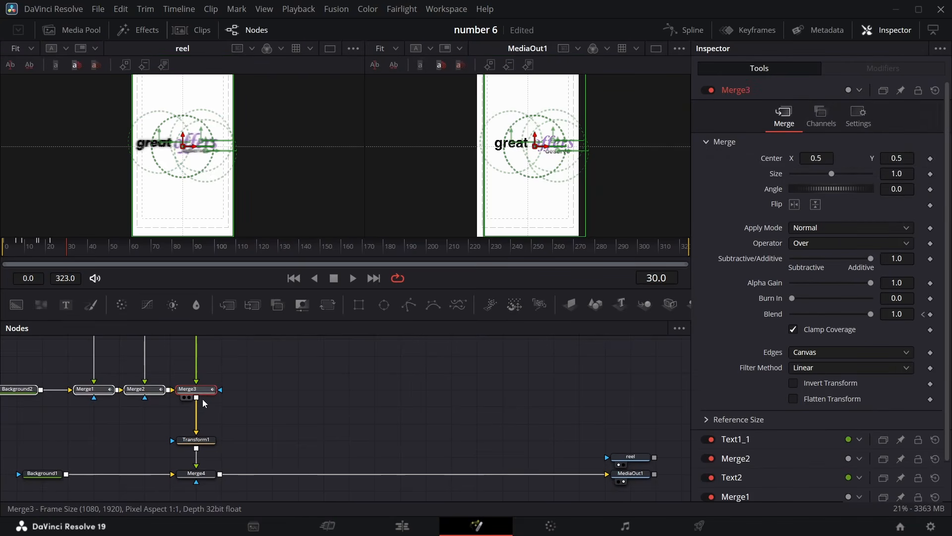
key(shift+space)
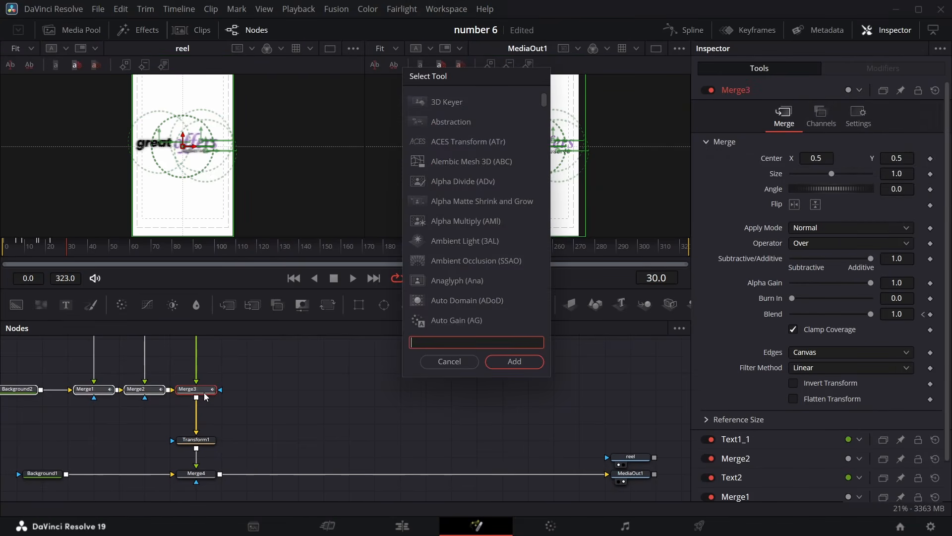
text(glow)
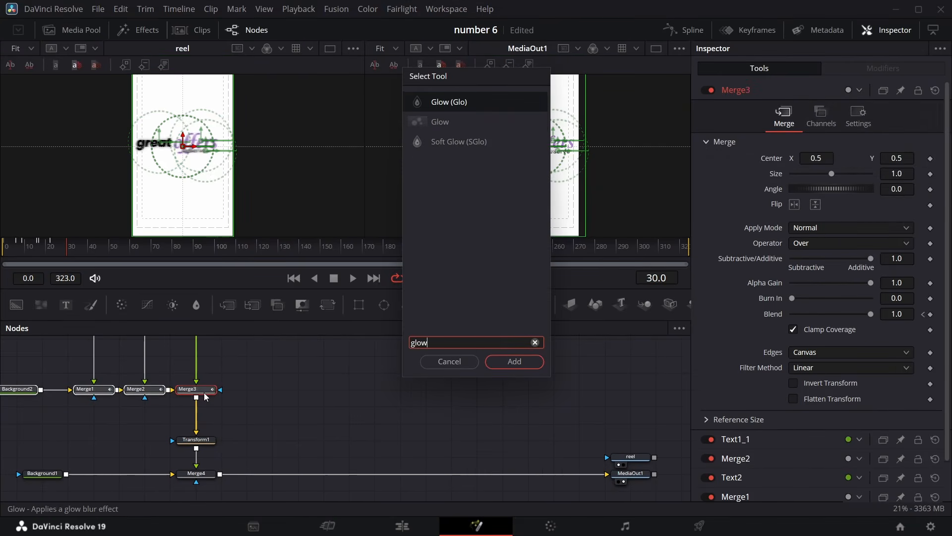
key(Return)
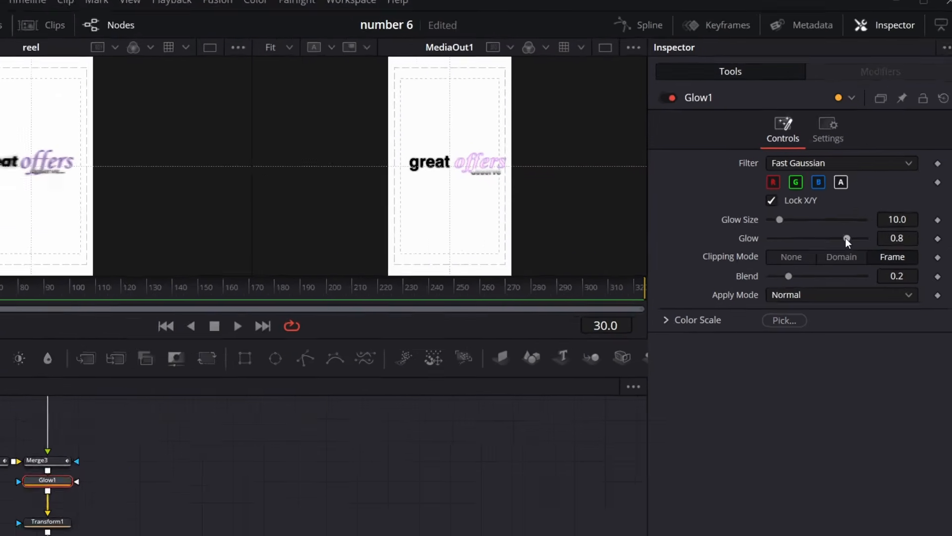
drag(855, 205, 828, 204)
mouse_move(794, 274)
mouse_down()
mouse_move(756, 258)
mouse_move(788, 263)
mouse_up()
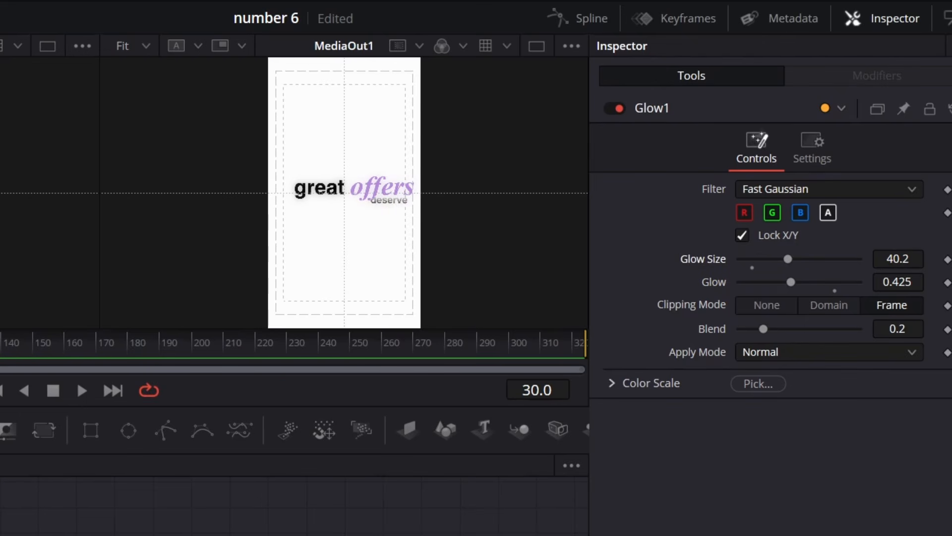
Keyframe Transform1's Center from 0.5 at frame 25 to X -0.503 at frame 50 so the text slides out left
click(181, 503)
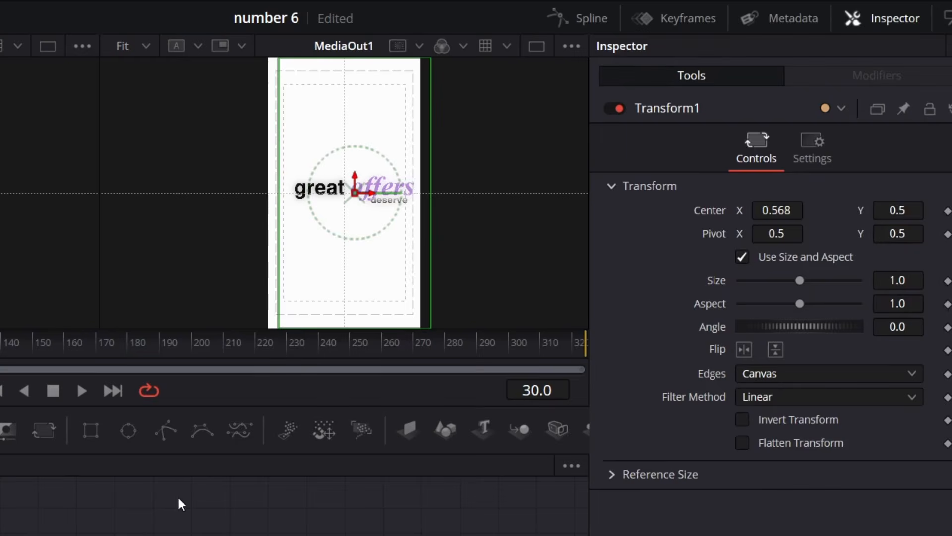
double_click(713, 208)
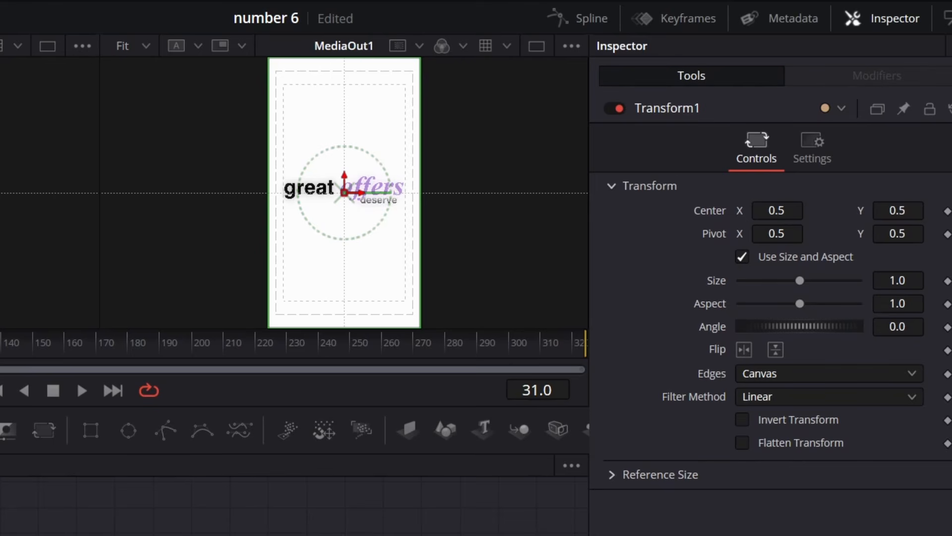
click(948, 210)
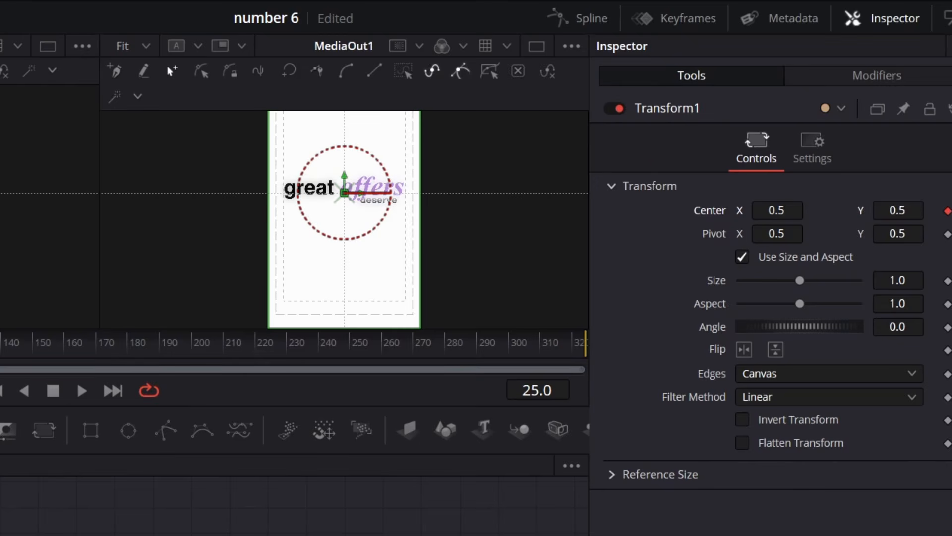
drag(0, 343, 1, 343)
drag(786, 211, 288, 211)
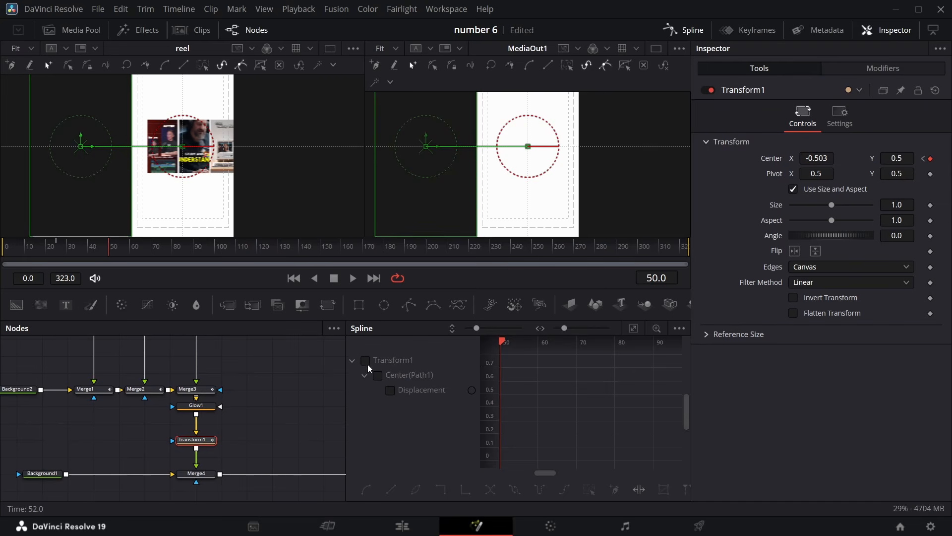
Smooth the Transform1 center path keyframes in the Spline editor and lengthen the ease-in handle
click(366, 361)
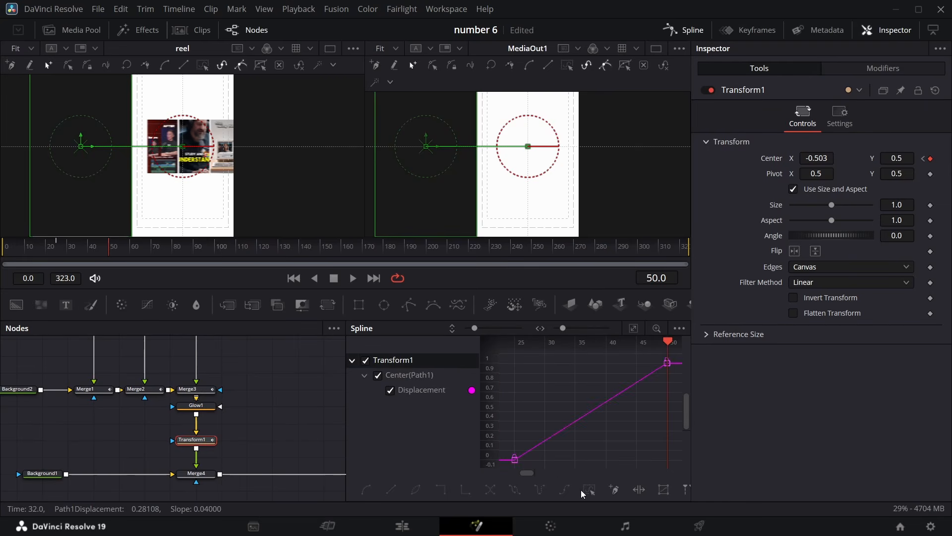
click(586, 490)
key(shift+s)
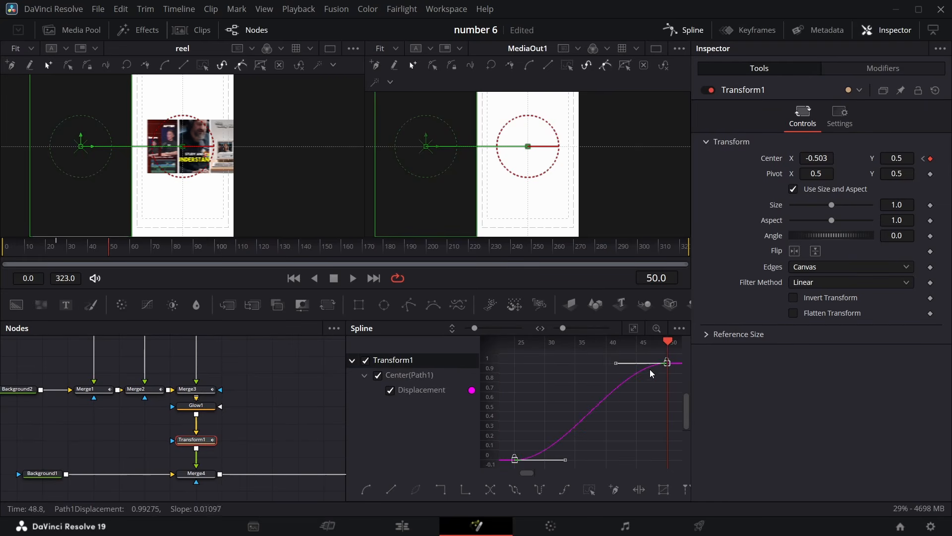
drag(616, 368, 555, 370)
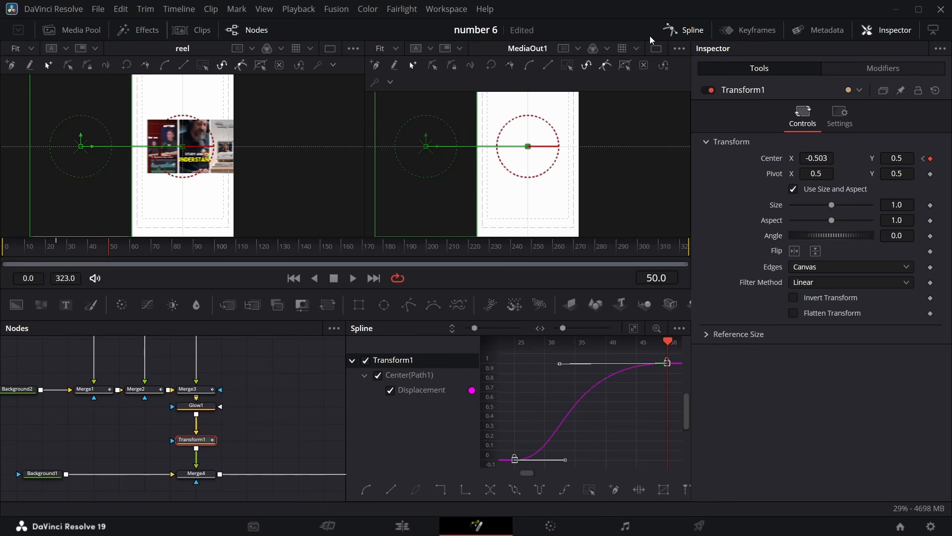
Turn on Transform1's motion blur with Quality 8 and Shutter Angle 230
click(685, 29)
click(840, 115)
click(89, 249)
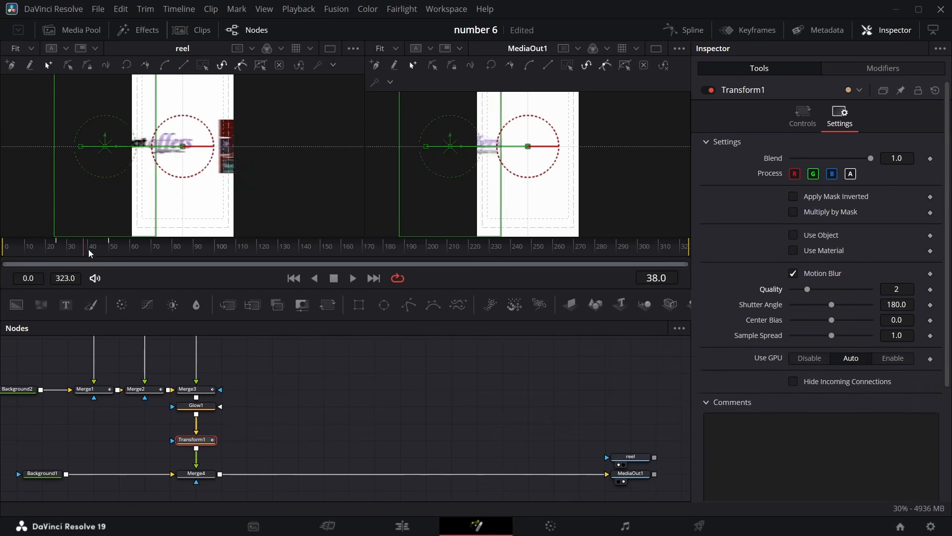
mouse_move(89, 249)
mouse_down()
mouse_move(76, 254)
mouse_move(90, 250)
mouse_up()
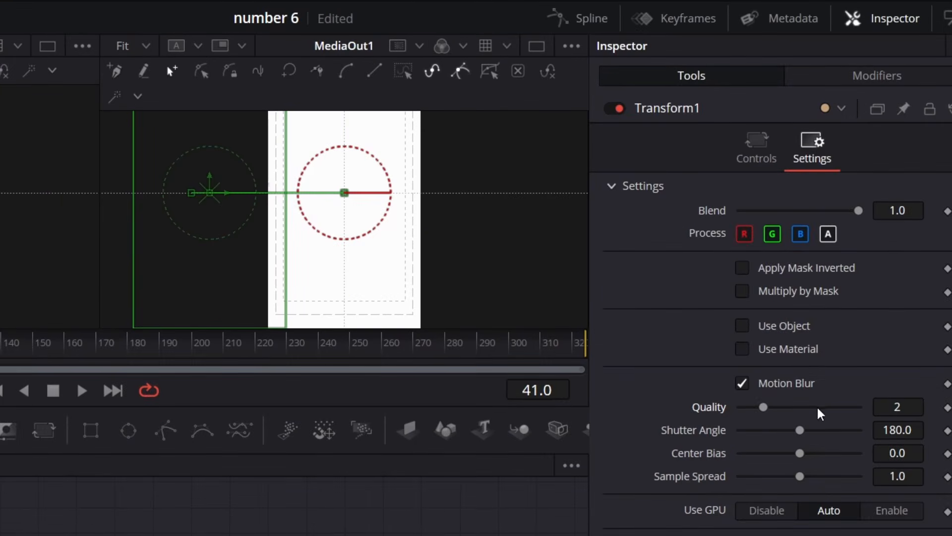
drag(818, 408, 834, 410)
click(819, 430)
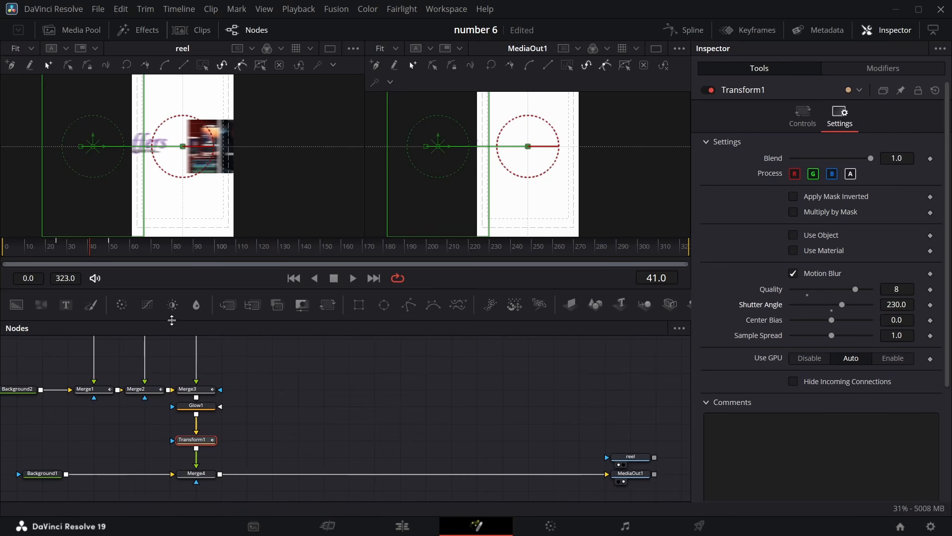
Save the project and enable High Quality and Motion Blur viewer playback options, scrubbing to preview the slide
key(ctrl+s)
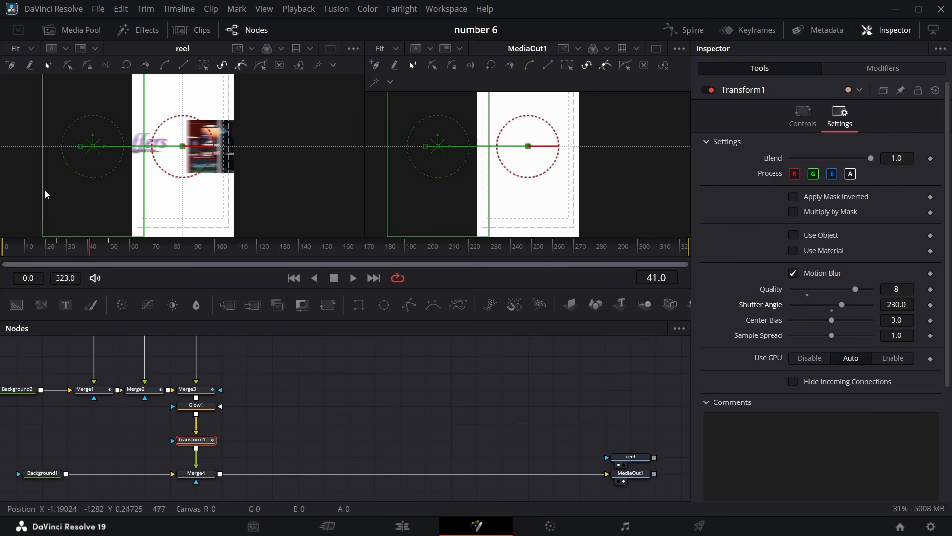
right_click(445, 283)
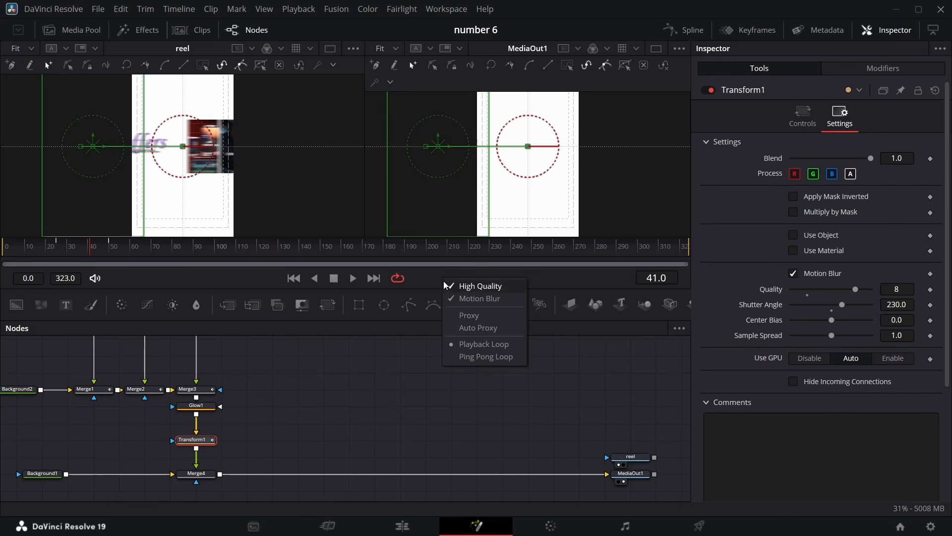
click(449, 288)
right_click(446, 277)
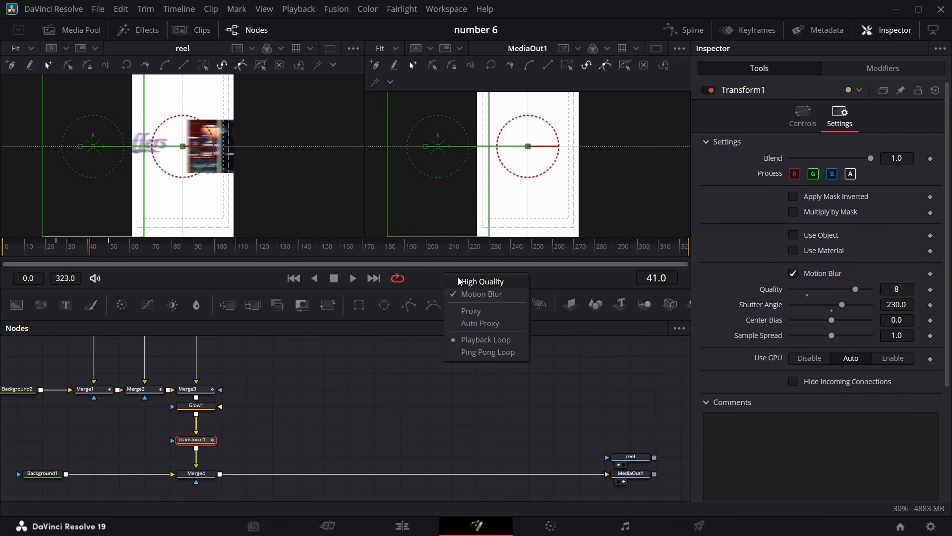
click(455, 295)
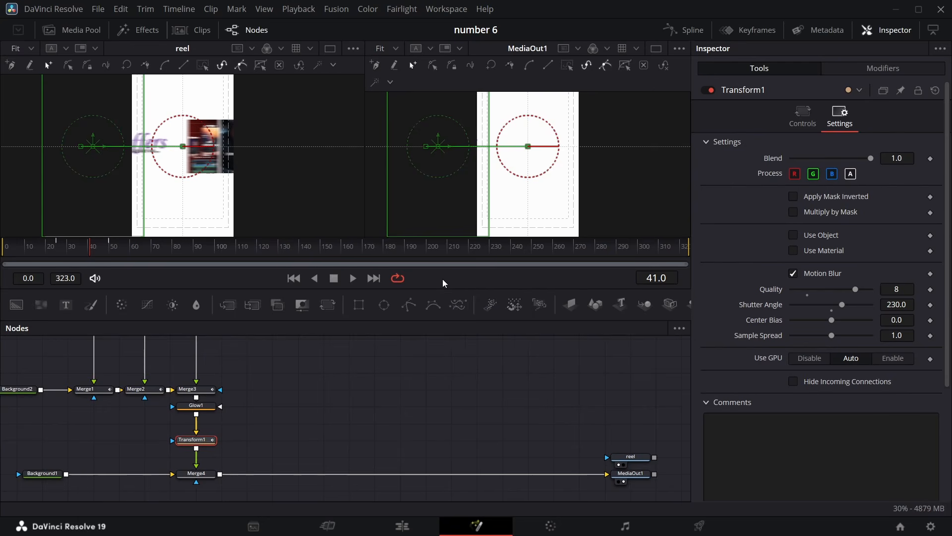
right_click(442, 278)
click(455, 325)
drag(93, 254, 110, 253)
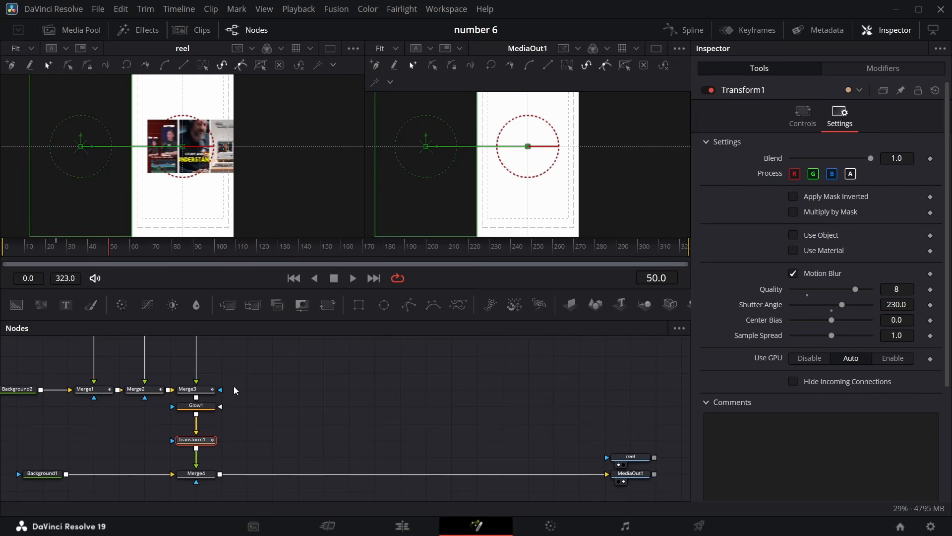
scroll(301, 401, down, 2)
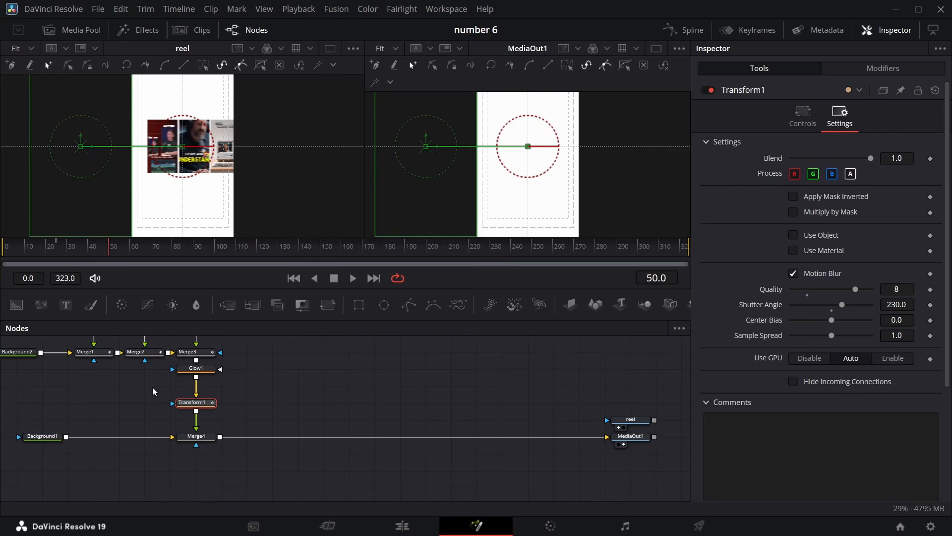
mouse_move(106, 250)
mouse_down()
mouse_move(87, 258)
mouse_move(50, 248)
mouse_move(106, 245)
mouse_move(25, 249)
mouse_move(125, 245)
mouse_move(112, 251)
mouse_up()
Bring testin.mov, video.mov and manr.mov from the Media Pool into the node graph as media nodes
click(75, 31)
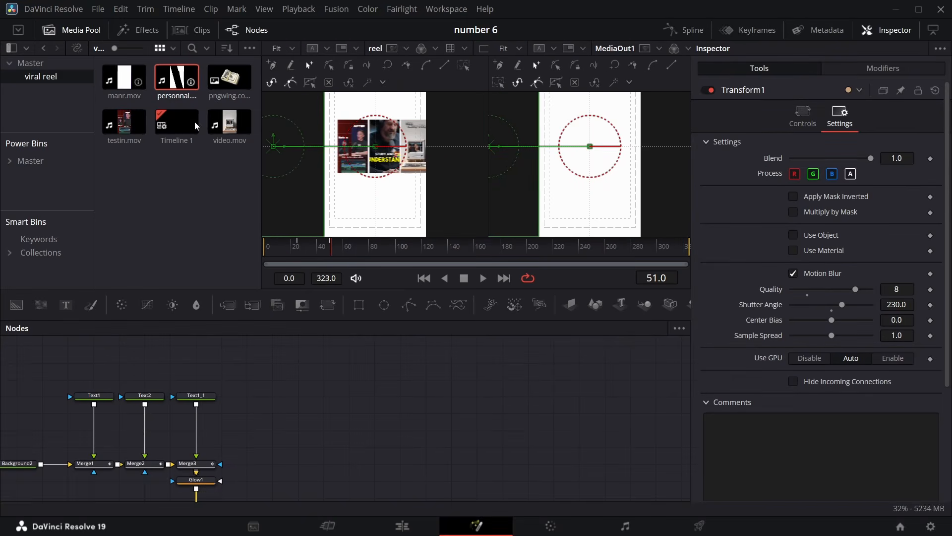
drag(124, 121, 272, 395)
drag(234, 123, 349, 395)
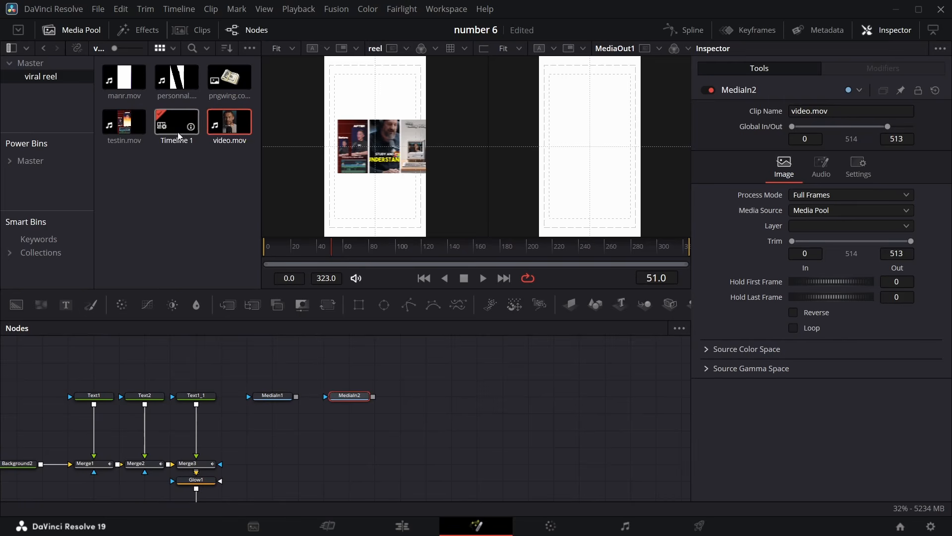
drag(124, 80, 403, 440)
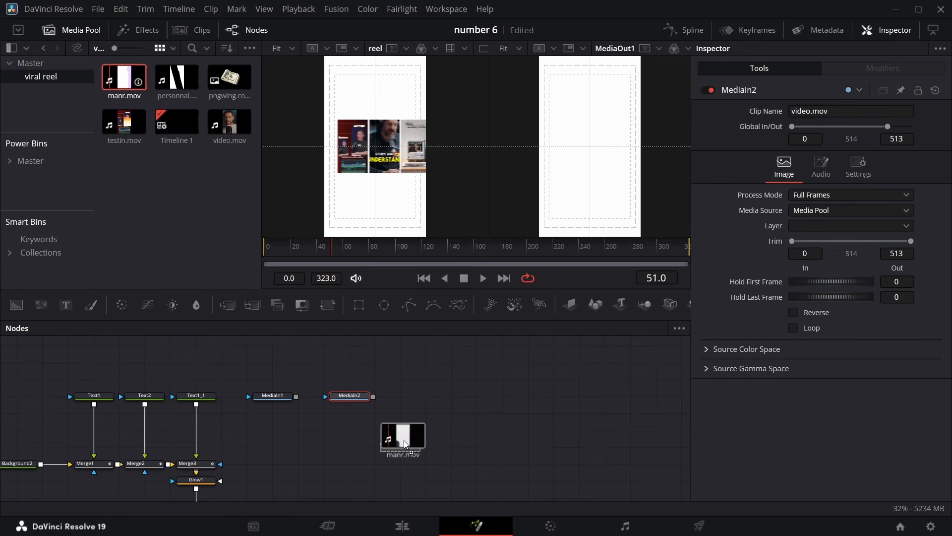
drag(427, 393, 427, 392)
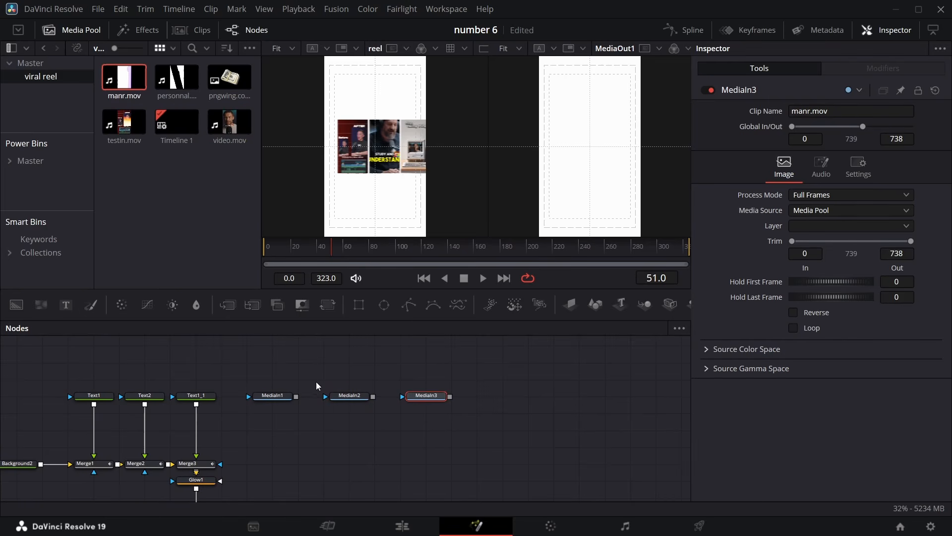
Add a Transform node below each of the three media nodes and arrange them in the graph
click(274, 397)
click(326, 307)
drag(323, 397, 271, 416)
drag(380, 399, 355, 416)
click(327, 306)
drag(276, 398, 276, 382)
drag(446, 399, 395, 382)
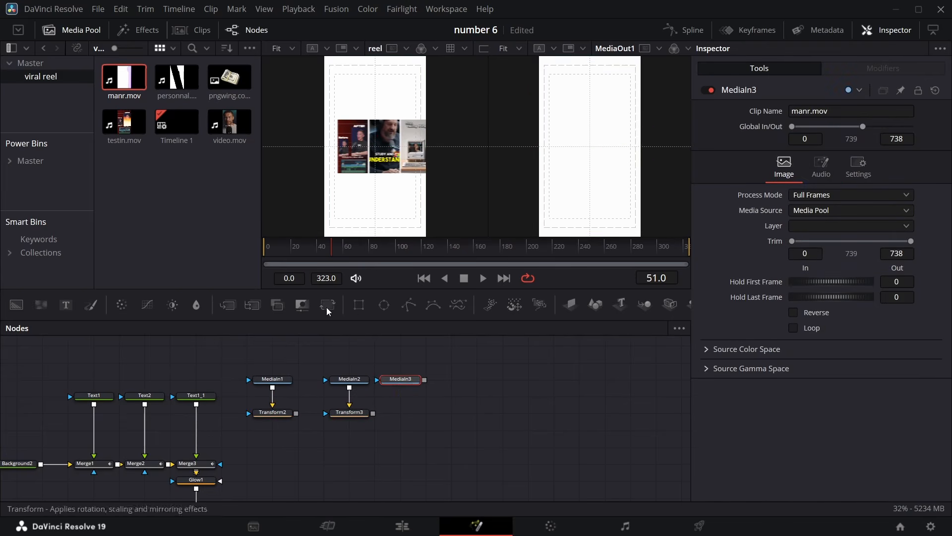
click(327, 309)
drag(452, 382, 401, 415)
drag(441, 364, 271, 422)
drag(396, 415, 280, 346)
scroll(342, 365, up, 3)
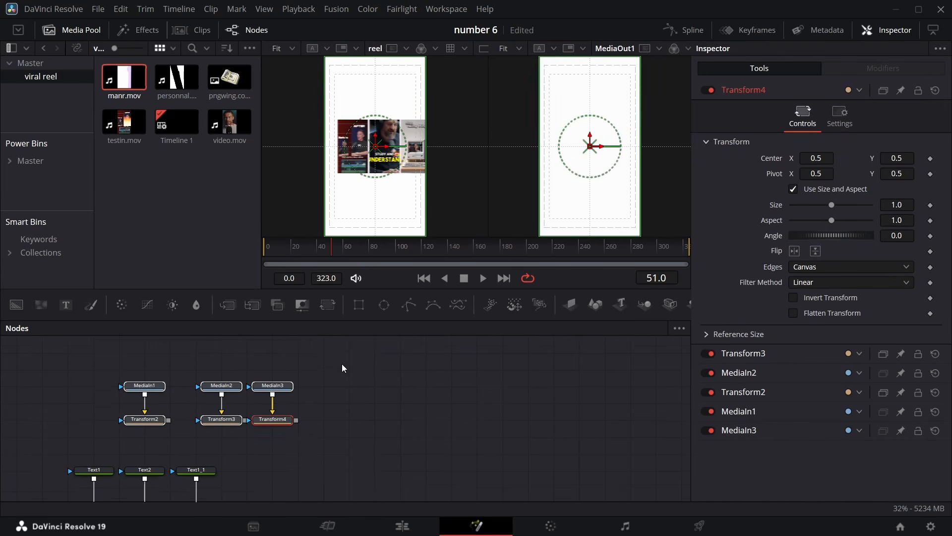
scroll(342, 367, up, 2)
Add a Background node to the graph and set its alpha to 0 for a transparent backdrop
drag(16, 306, 67, 472)
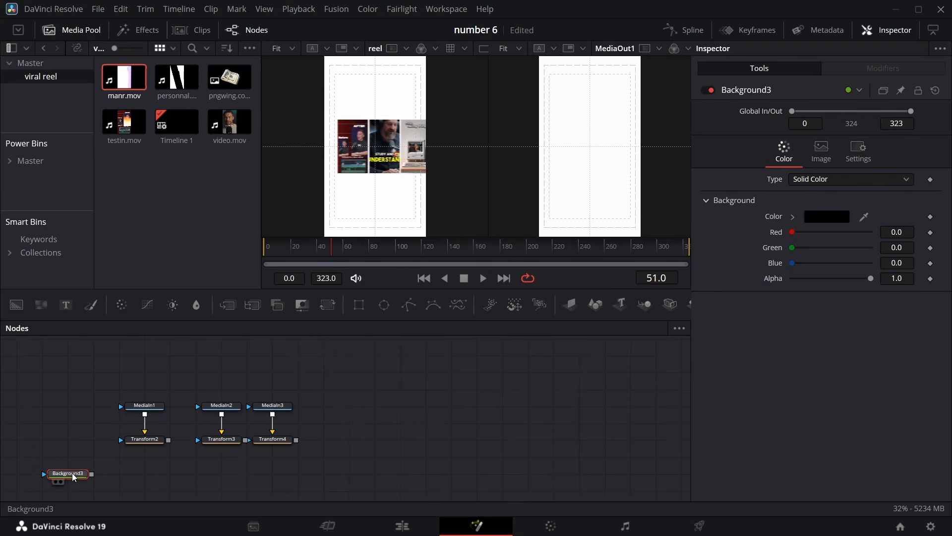
drag(871, 279, 792, 279)
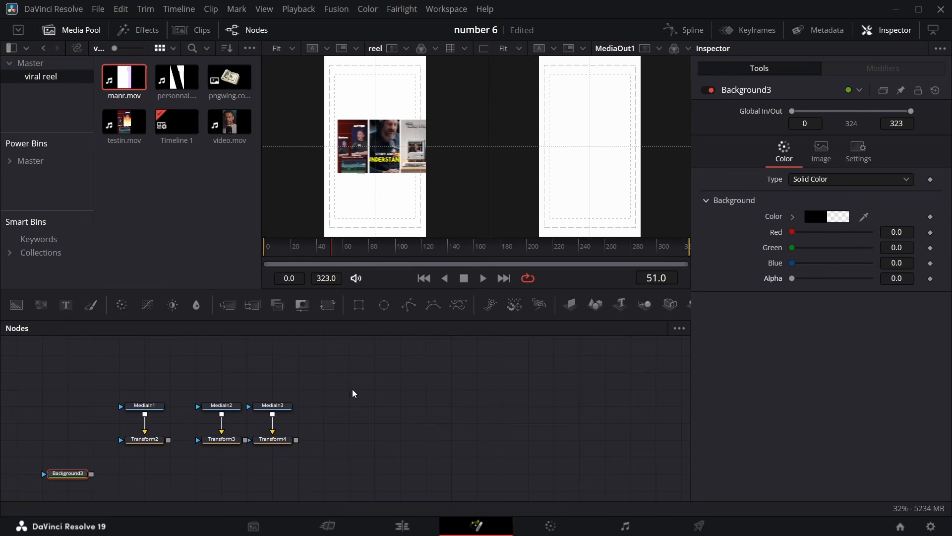
Merge the three clip Transforms in a chain over the transparent Background node
drag(169, 443, 91, 473)
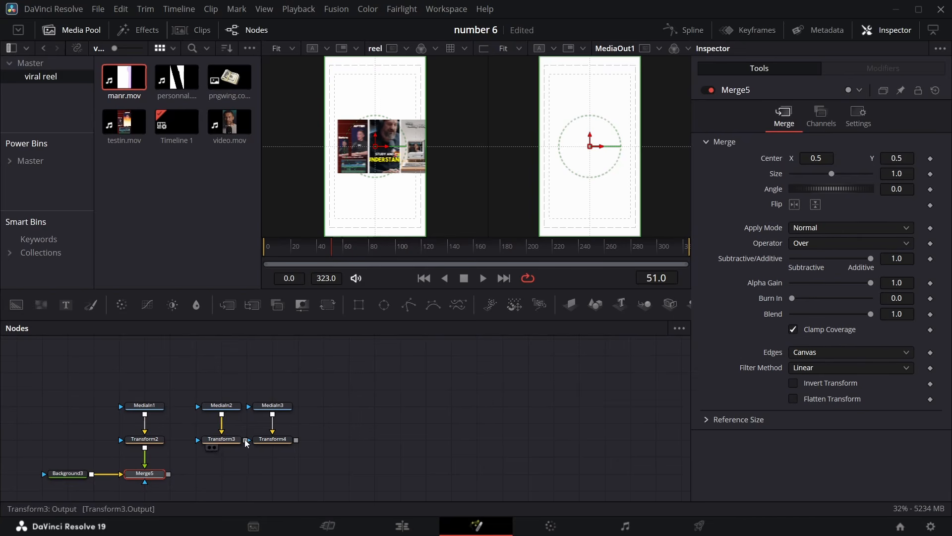
drag(245, 439, 168, 473)
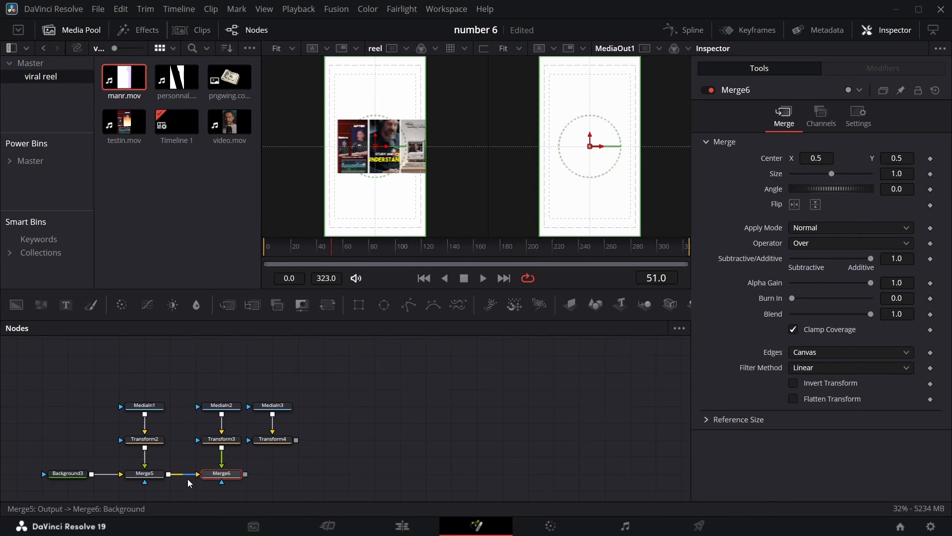
drag(296, 440, 245, 474)
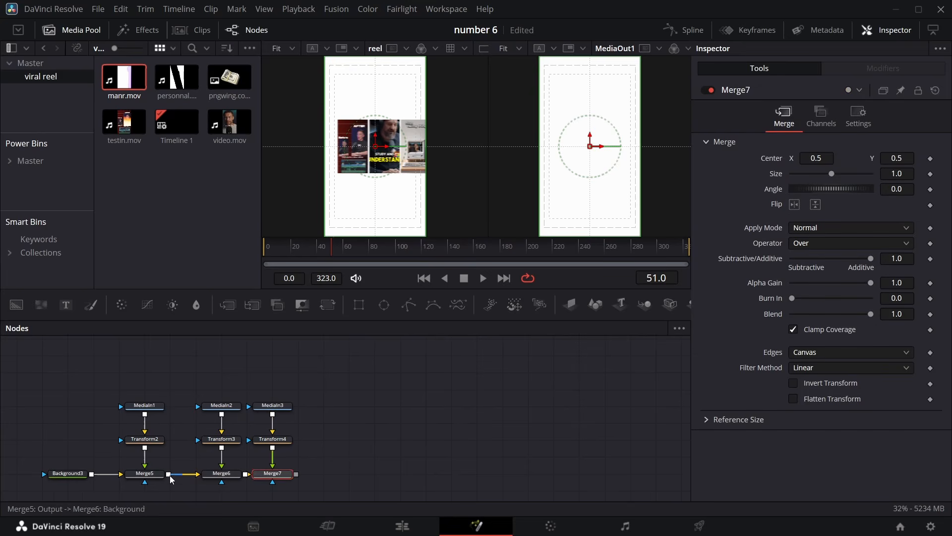
View the first Merge's output and set the first clip Transform's size to 0.3
click(139, 474)
click(137, 482)
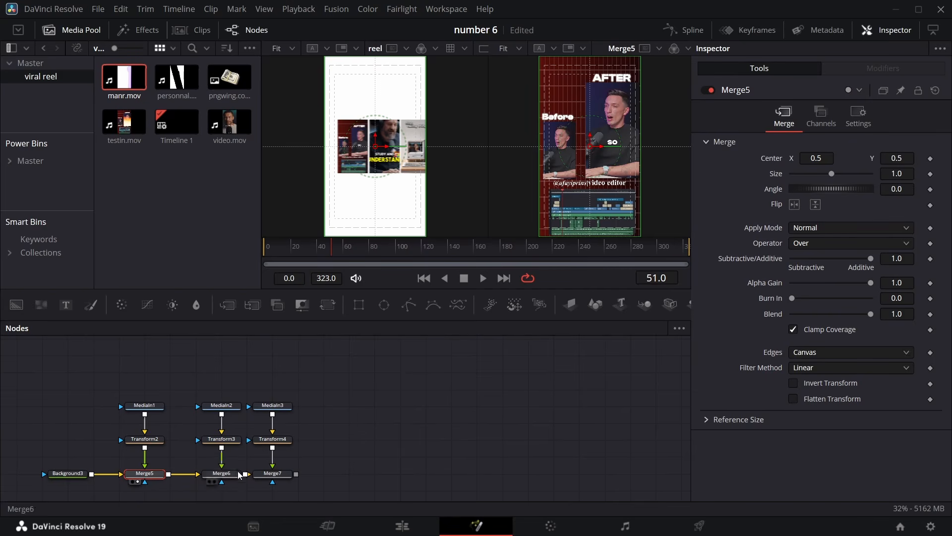
click(153, 440)
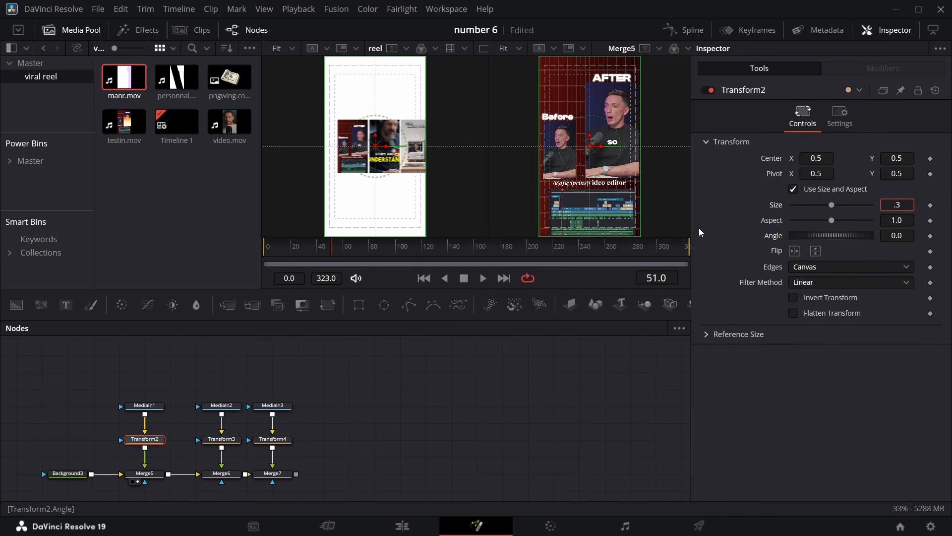
text(.3)
key(Return)
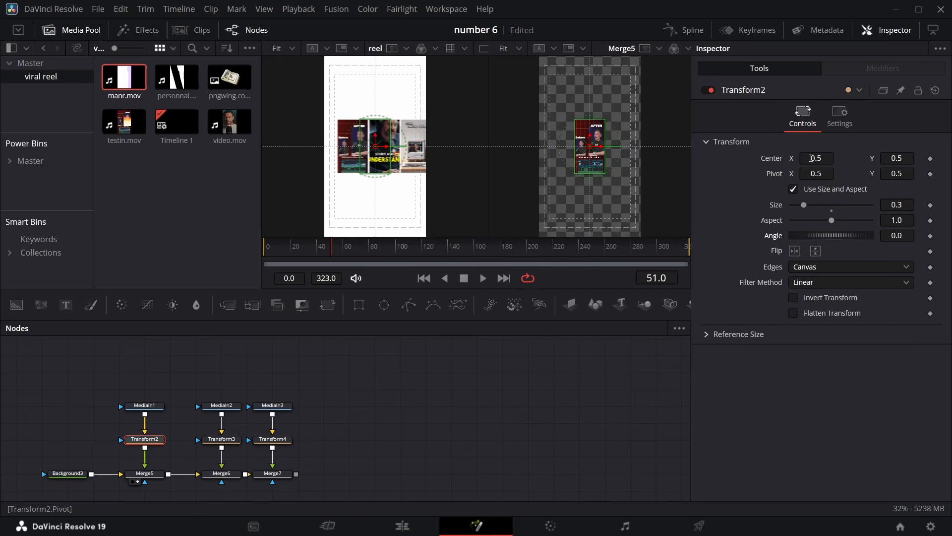
Move the first clip to the left by setting its Transform center X to about 0.281
drag(816, 158, 711, 158)
drag(815, 159, 814, 158)
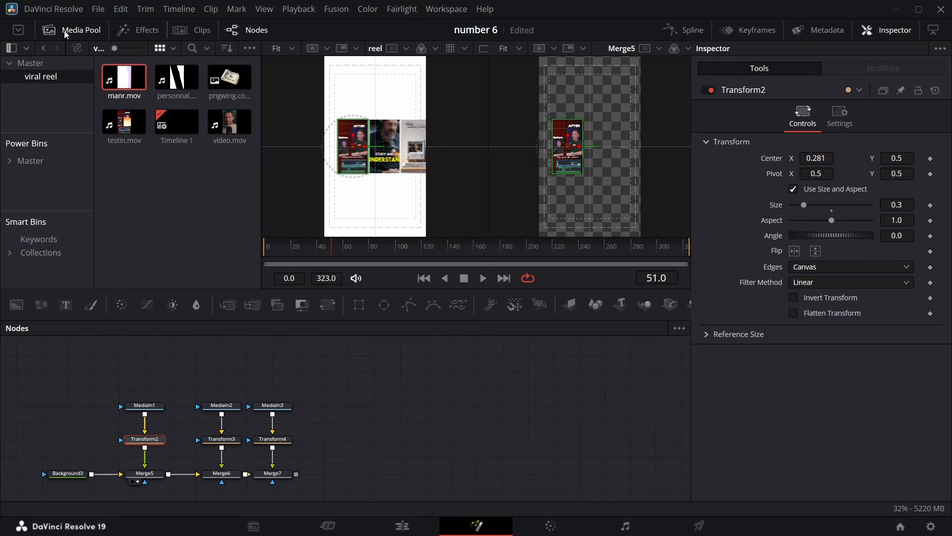
click(49, 30)
click(110, 252)
mouse_move(110, 251)
mouse_down()
mouse_move(100, 252)
mouse_move(123, 253)
mouse_up()
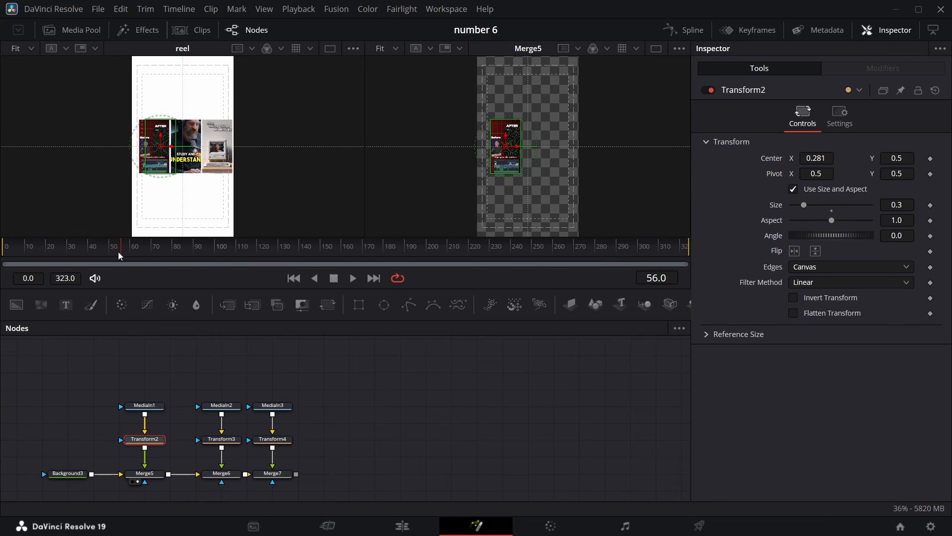
drag(816, 158, 782, 158)
Merge the clip composite over the text composite feeding MediaOut1, and view MediaOut1
click(221, 439)
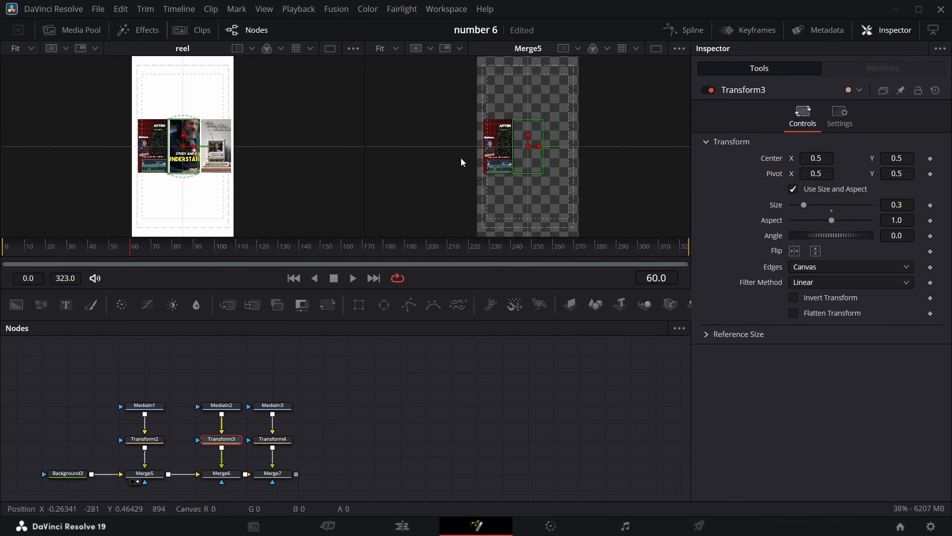
click(272, 439)
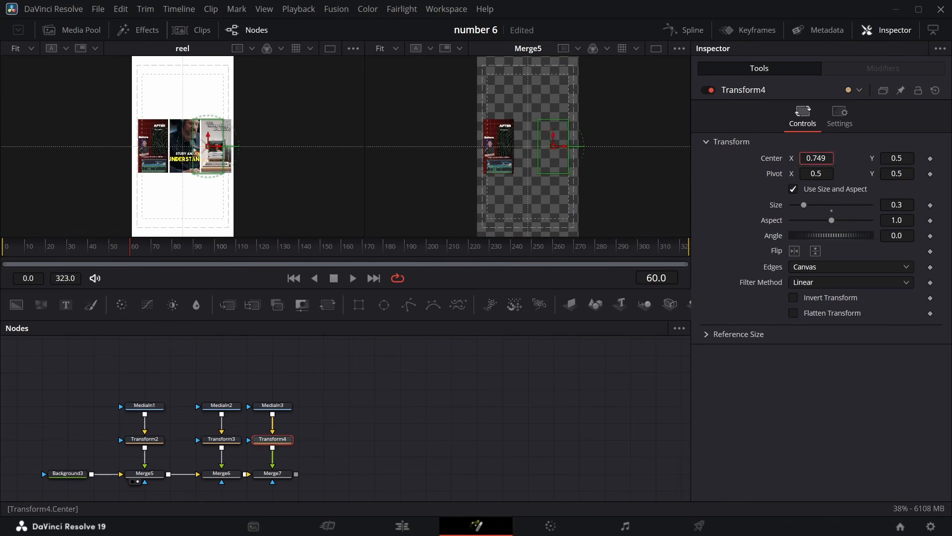
scroll(281, 377, down, 3)
drag(293, 366, 221, 474)
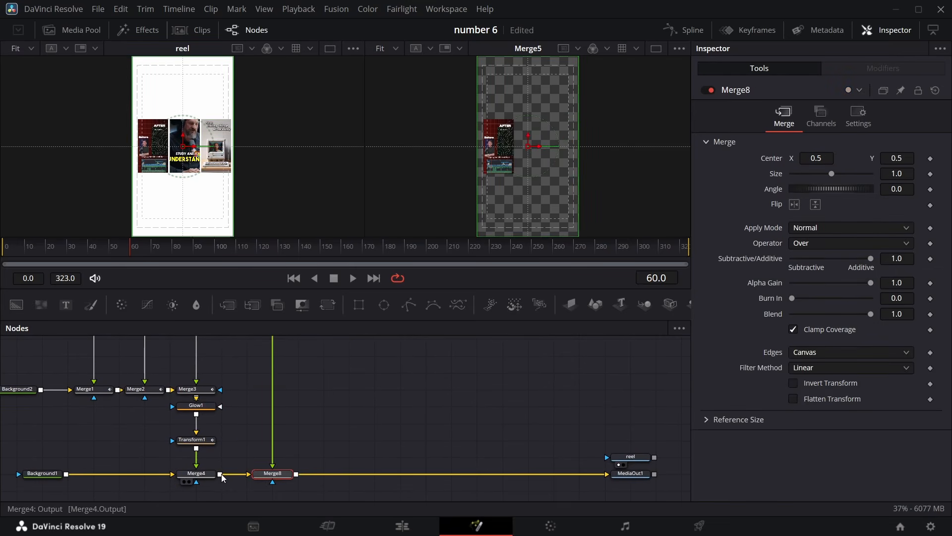
click(624, 482)
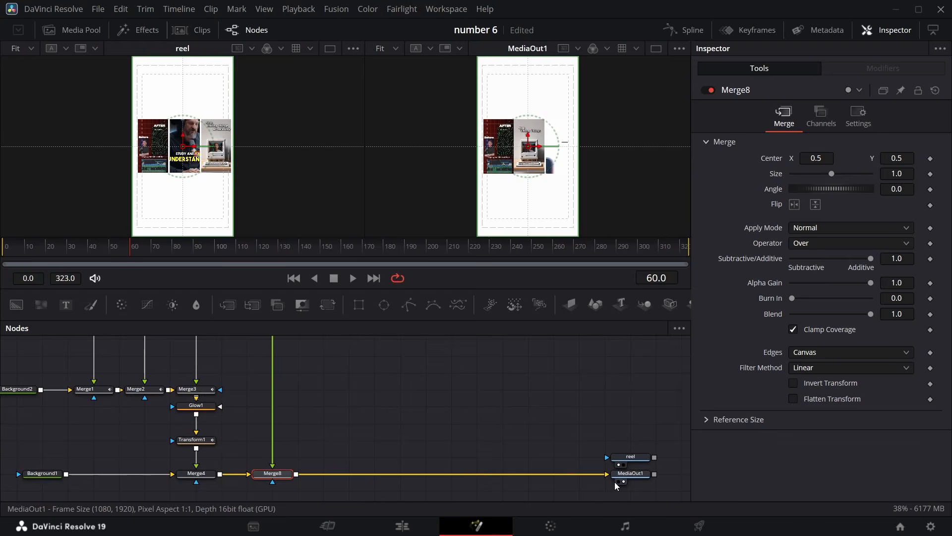
Inspect the rightmost clip's Transform and the clip merge chain in the node graph
click(563, 149)
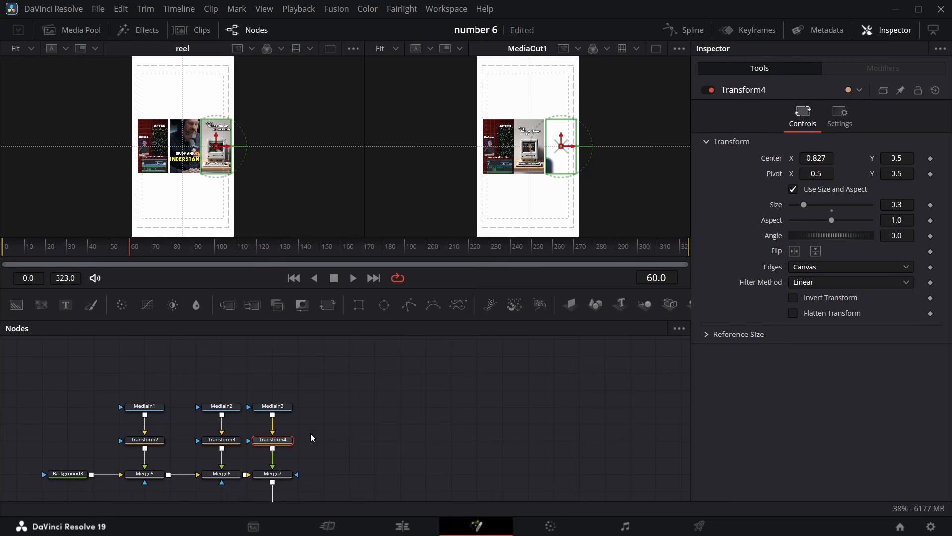
scroll(300, 431, down, 3)
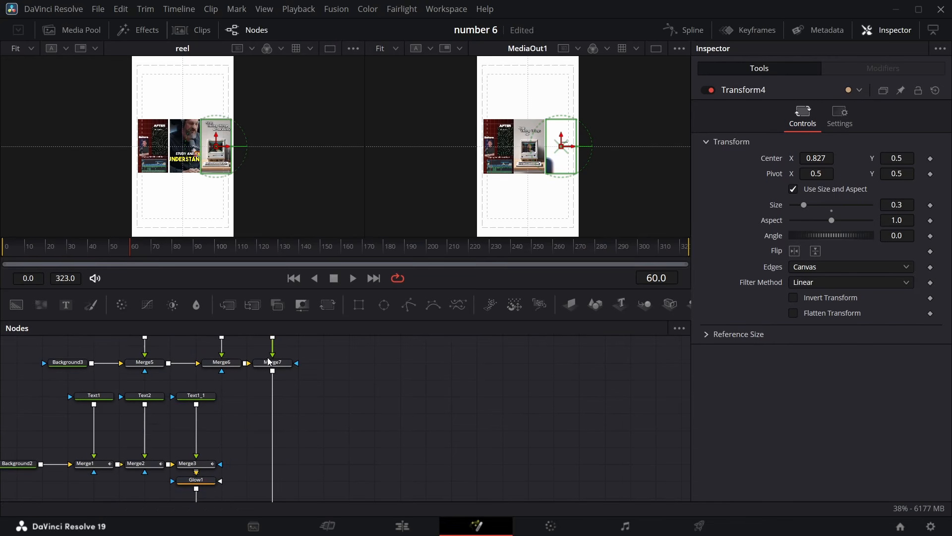
scroll(268, 367, up, 4)
scroll(267, 365, down, 6)
scroll(372, 398, up, 3)
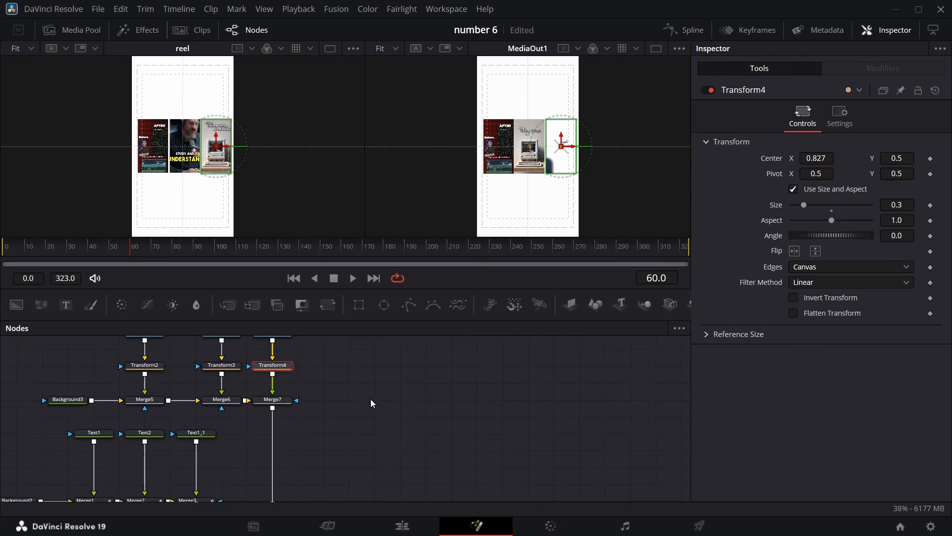
click(275, 400)
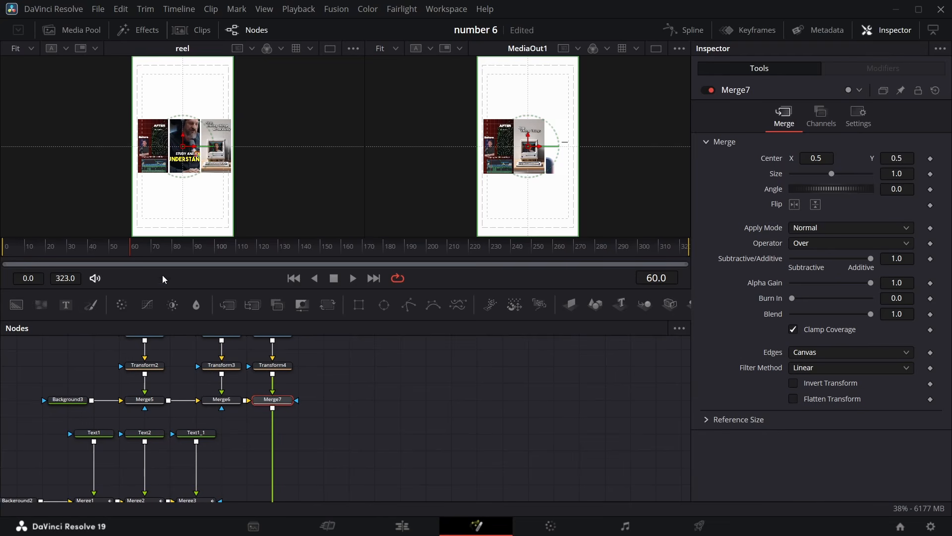
mouse_move(129, 254)
mouse_down()
mouse_move(43, 250)
mouse_move(132, 258)
mouse_up()
Insert a new Transform node after the last clip Merge so it feeds the final Merge
click(328, 305)
drag(285, 425, 366, 385)
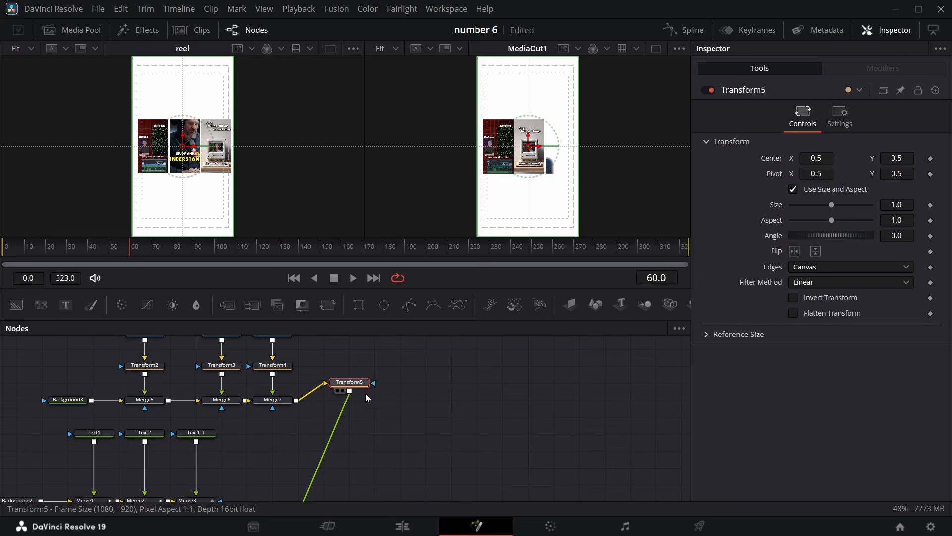
drag(366, 394, 366, 399)
scroll(366, 398, down, 6)
drag(291, 360, 367, 359)
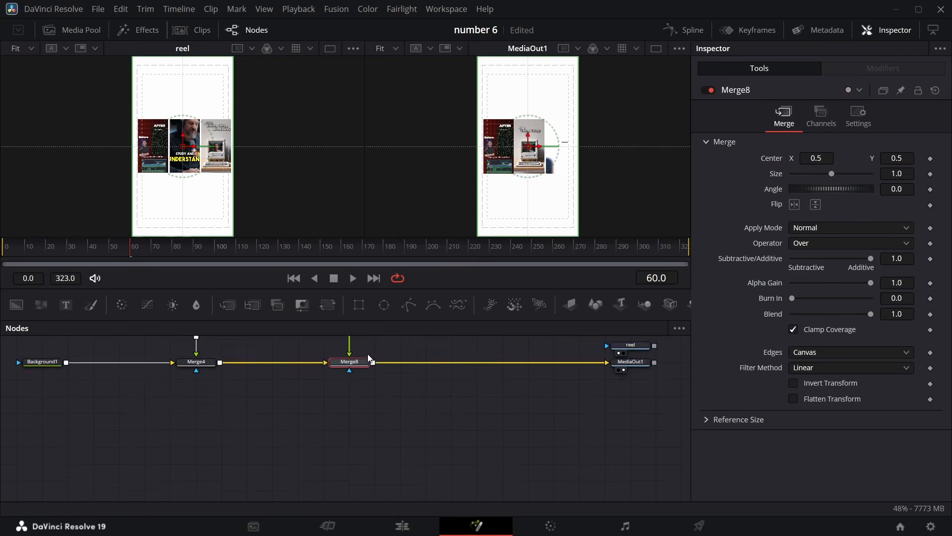
scroll(370, 368, up, 8)
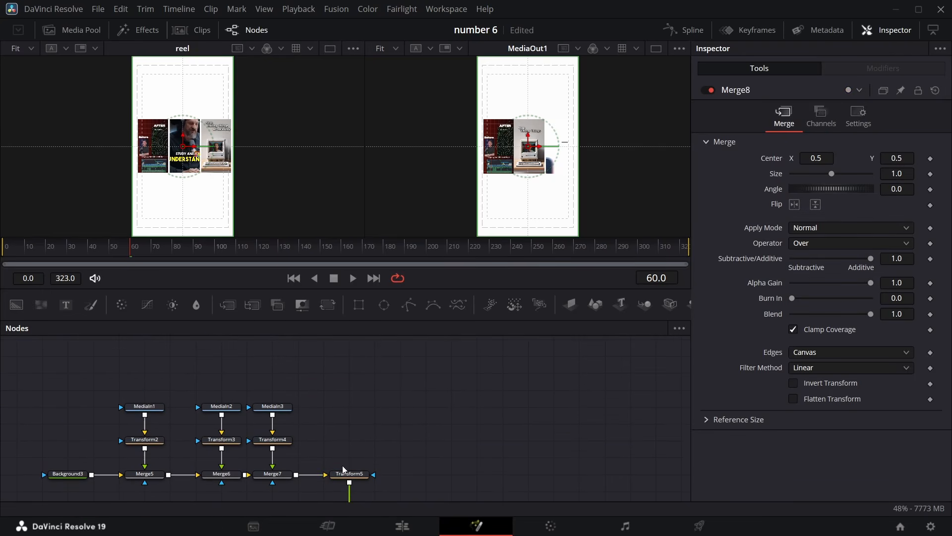
click(357, 472)
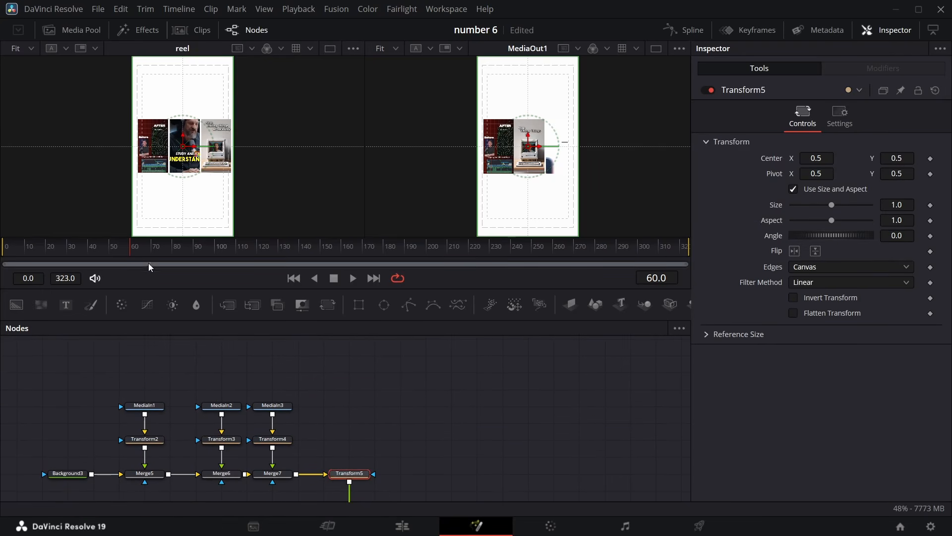
Keyframe the new Transform's center at frame 60, then set center X to 1.438 at frame 30
mouse_move(129, 252)
mouse_down()
mouse_move(121, 252)
mouse_move(130, 254)
mouse_up()
click(930, 158)
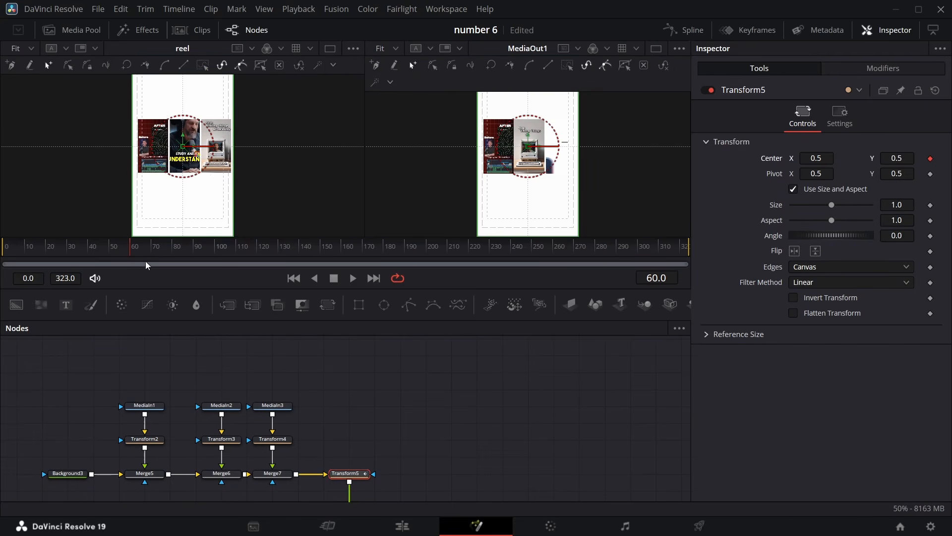
drag(129, 255, 67, 260)
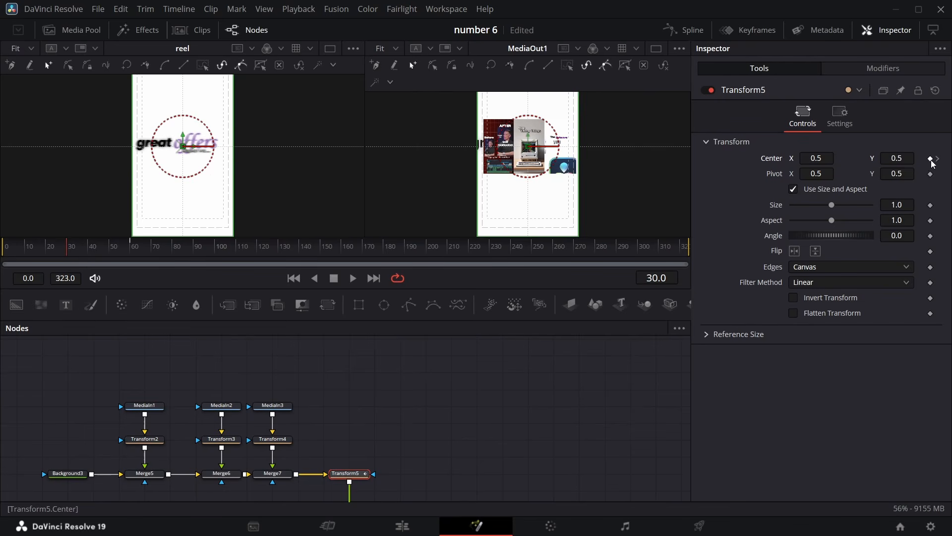
drag(813, 160, 951, 160)
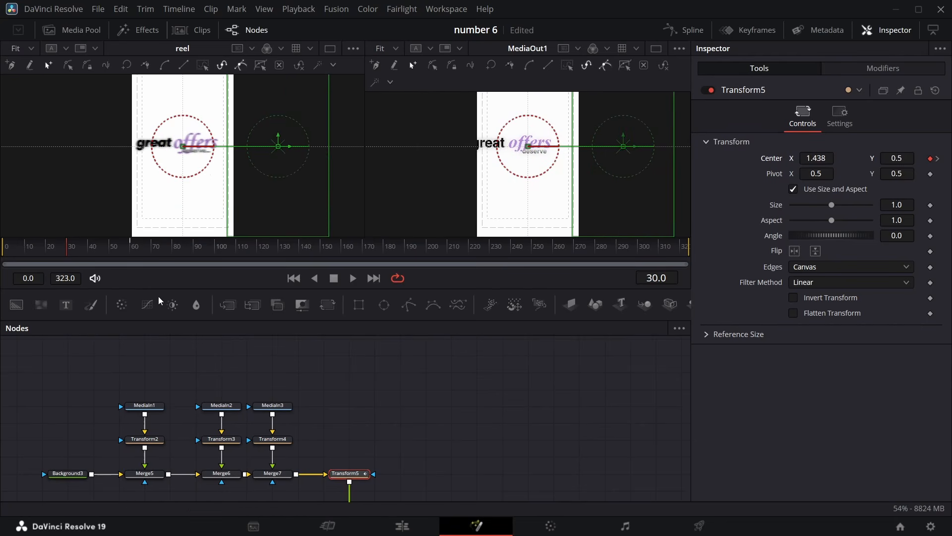
Move to frame 65 and hold the new Transform's center with a keyframe
drag(66, 252, 148, 245)
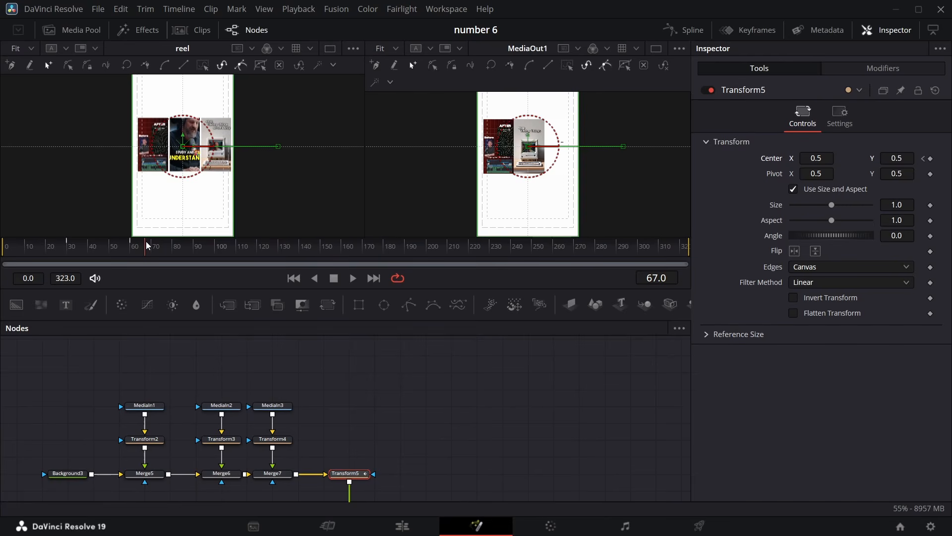
key(Left)
key(Left)
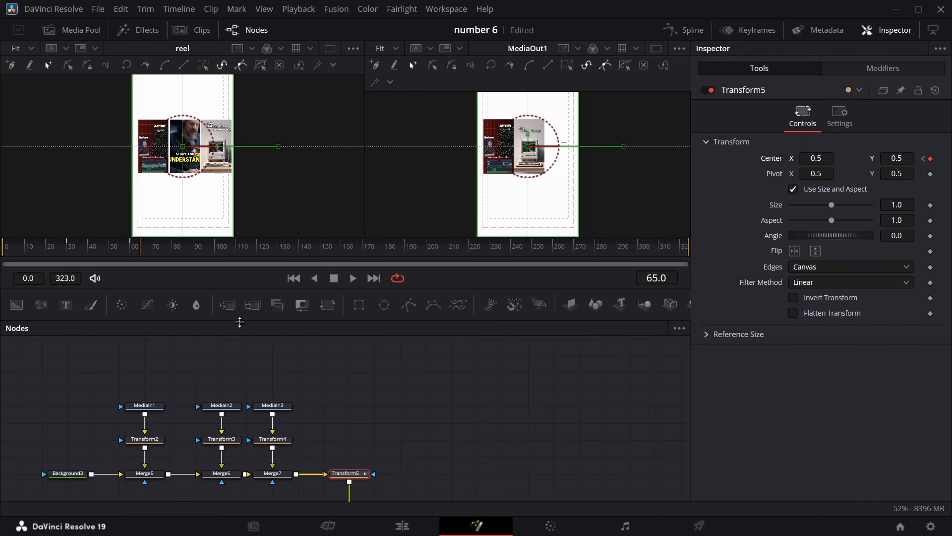
At frame 95, set the new Transform's center Y to 1.155 so the clips slide upward
drag(140, 252, 201, 252)
scroll(240, 180, up, 3)
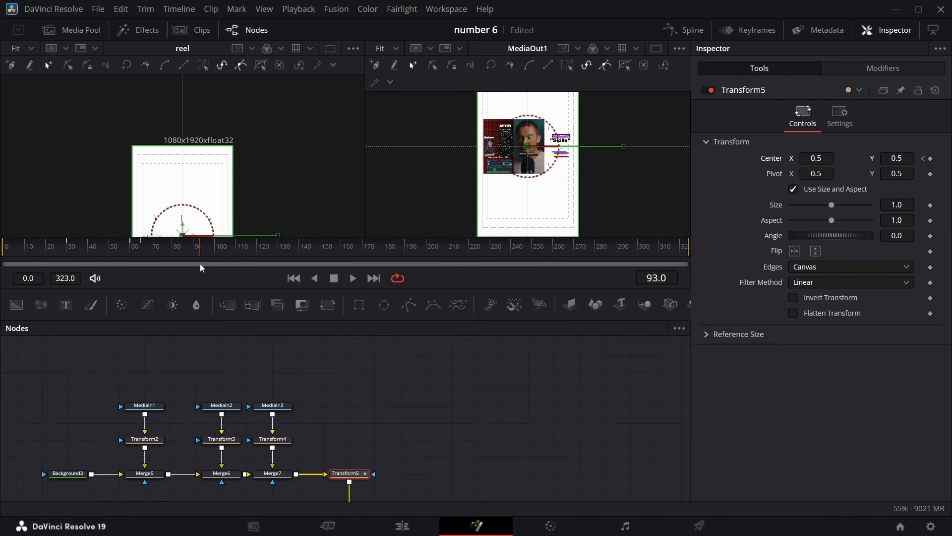
key(Left)
key(Left)
key(Right)
key(Right)
scroll(357, 362, down, 2)
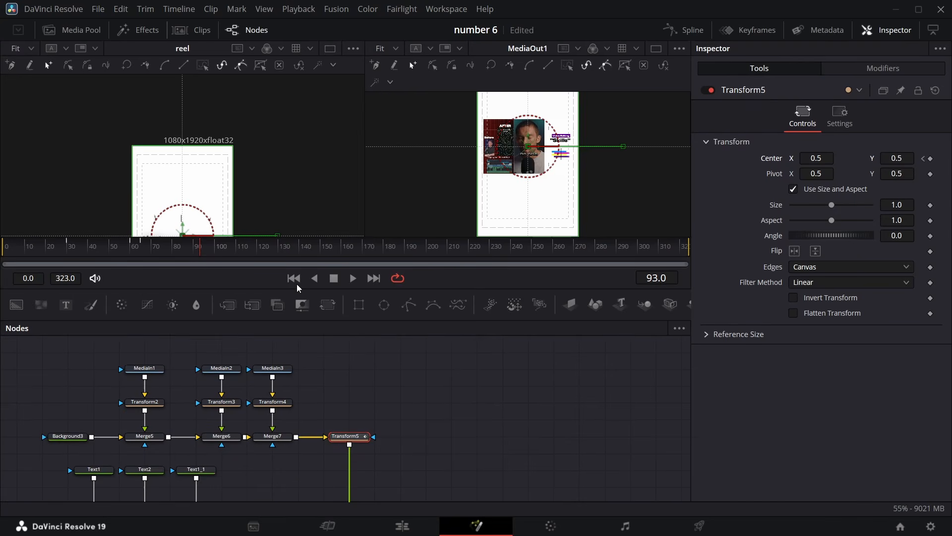
key(Right)
key(Right)
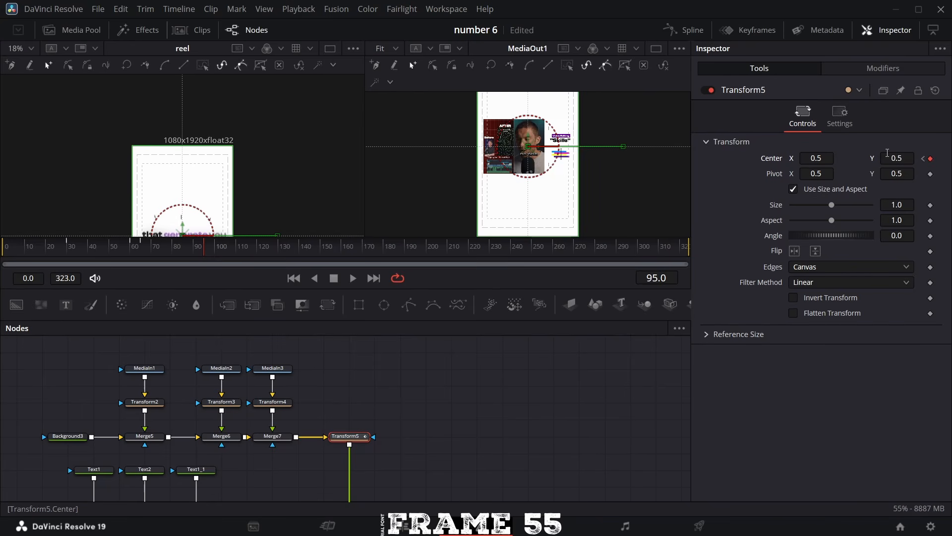
drag(888, 154, 803, 154)
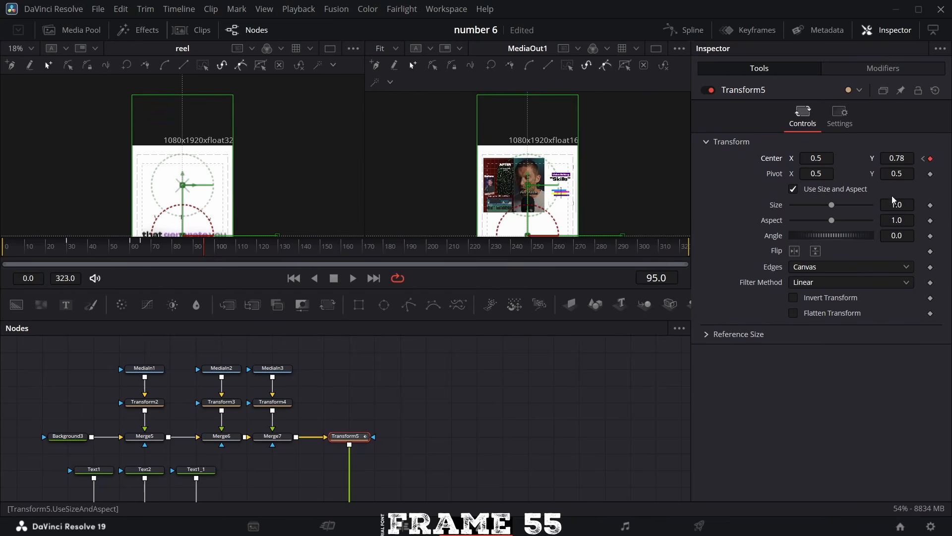
drag(895, 158, 950, 158)
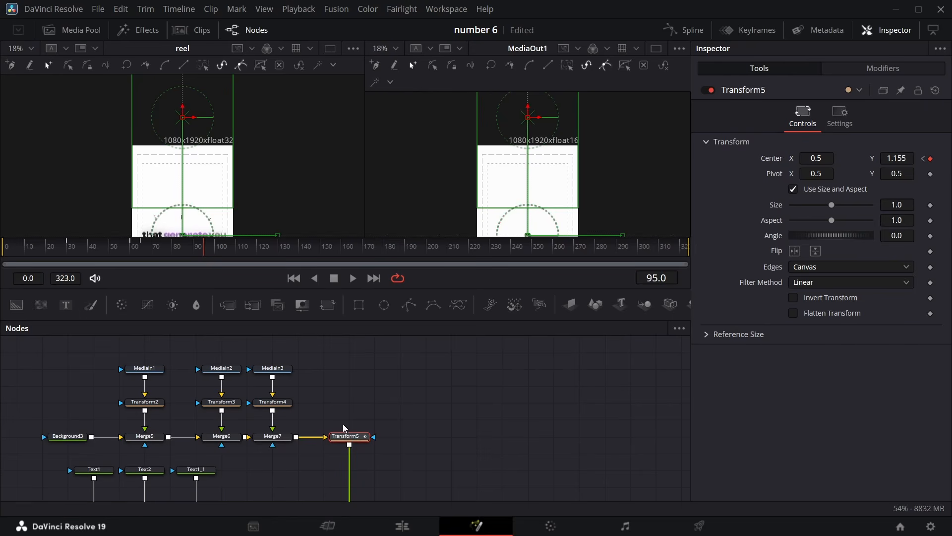
Open the Spline editor, fit the displacement curve, smooth the first keyframes and stretch their ease handle
click(686, 30)
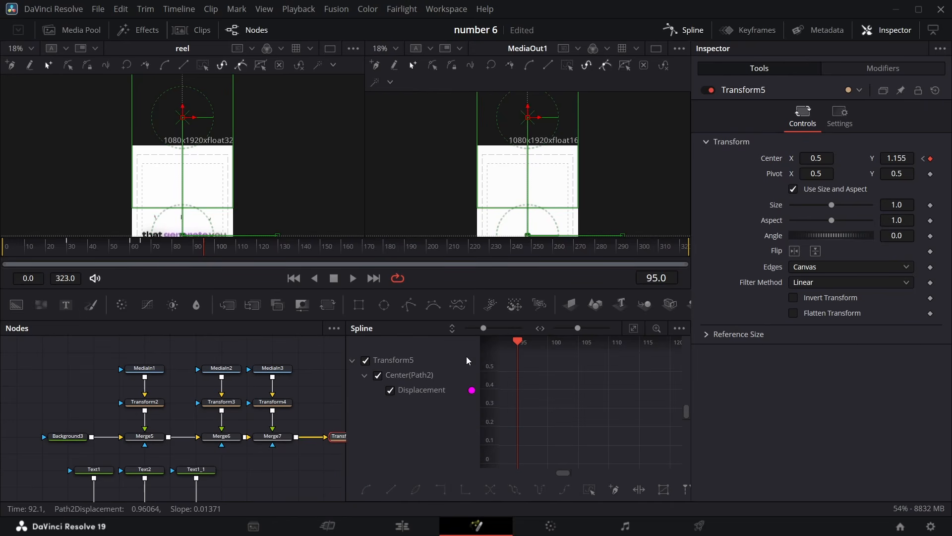
click(634, 328)
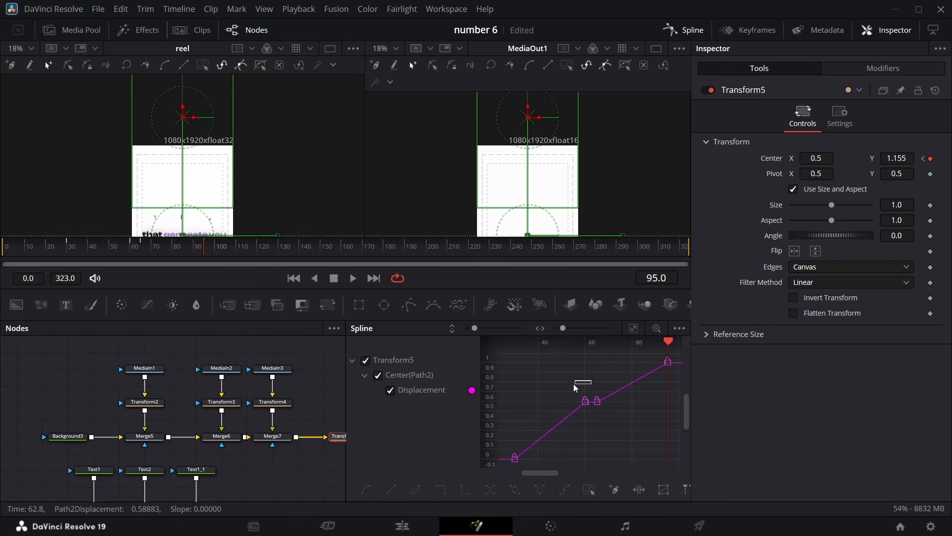
drag(575, 383, 493, 463)
click(490, 490)
drag(562, 402, 530, 403)
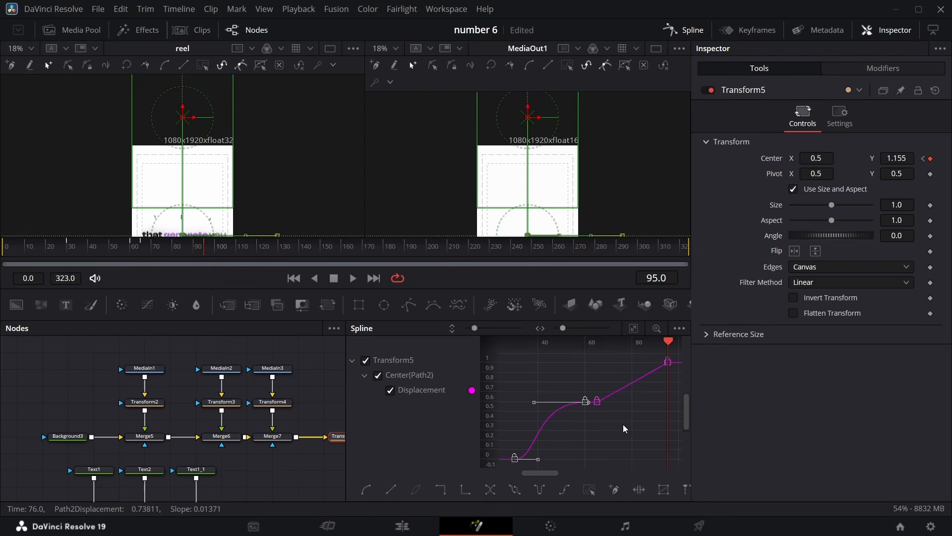
Select the last two displacement keyframes, smooth them and stretch their ease-in handle
drag(596, 423, 679, 363)
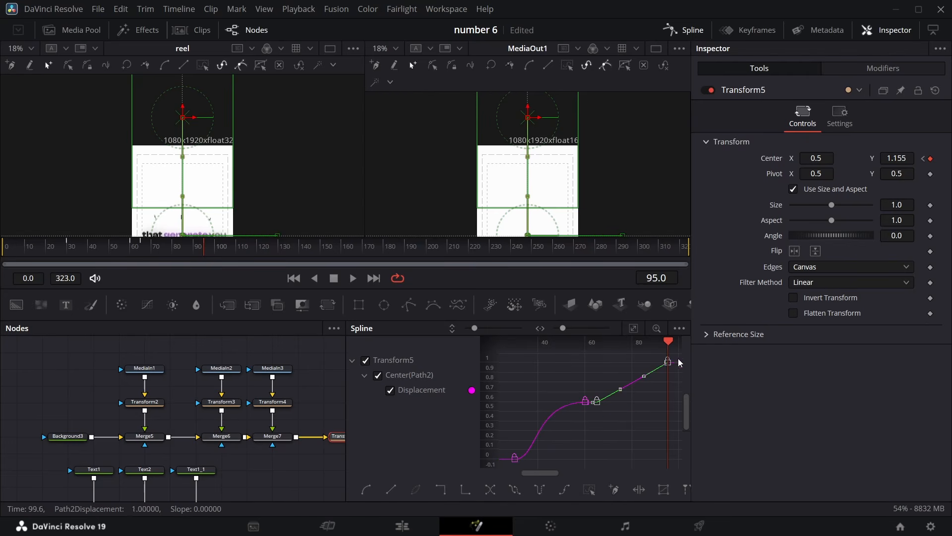
key(shift+s)
drag(637, 366, 611, 367)
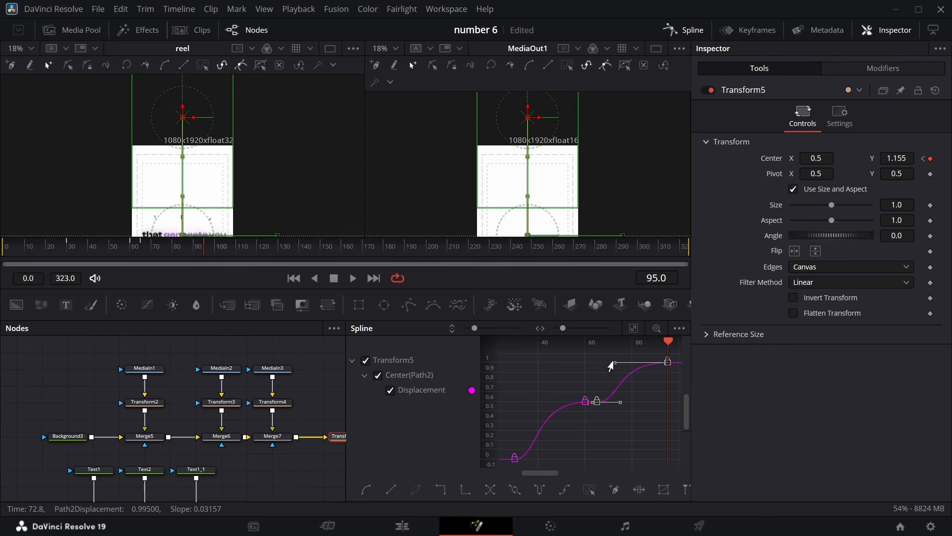
Close the Spline editor and scrub the timeline to review the clip slide animation
click(687, 33)
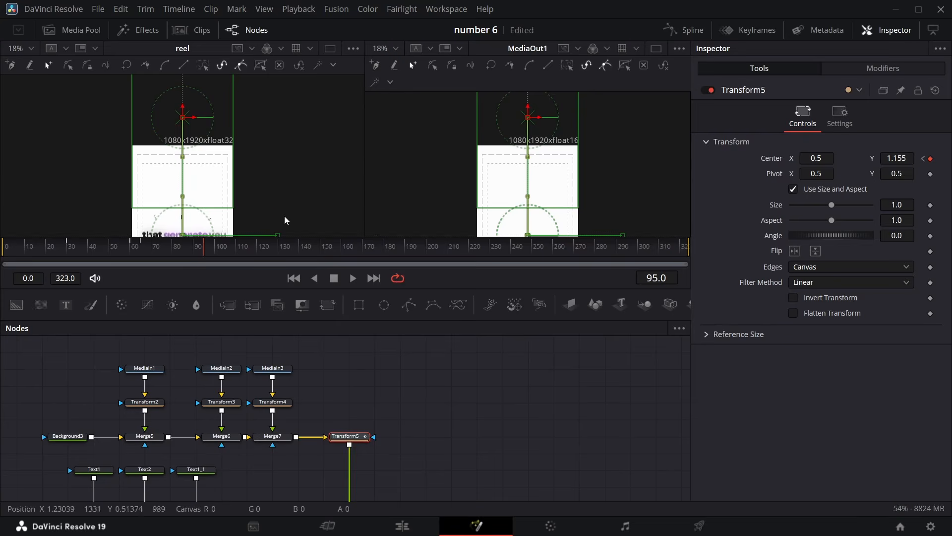
scroll(248, 206, down, 3)
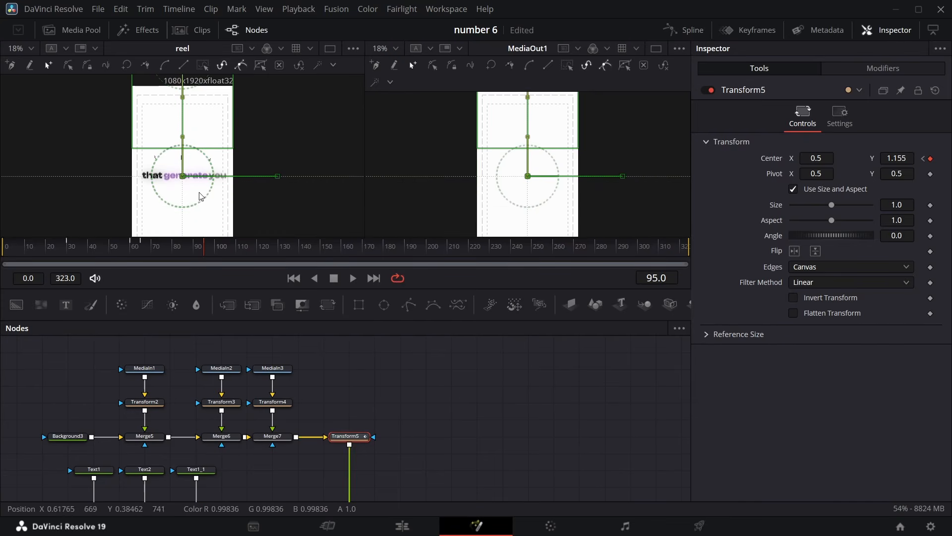
drag(178, 255, 175, 251)
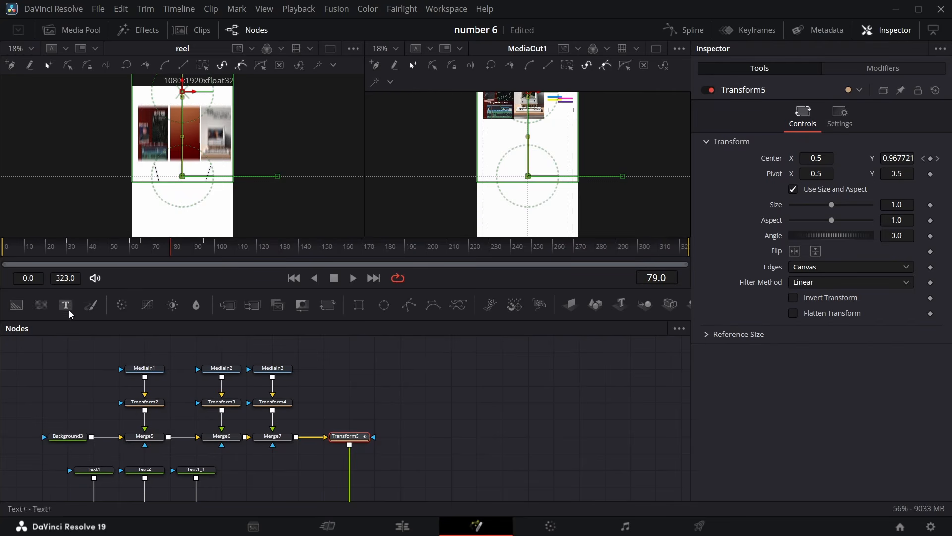
Add a Background node, then merge a second Background node onto it
drag(22, 306, 430, 435)
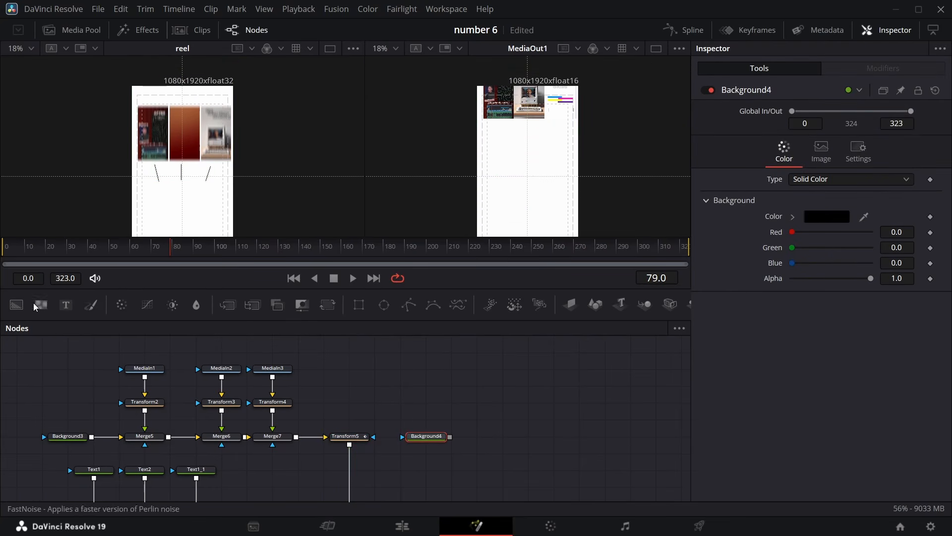
drag(20, 304, 422, 436)
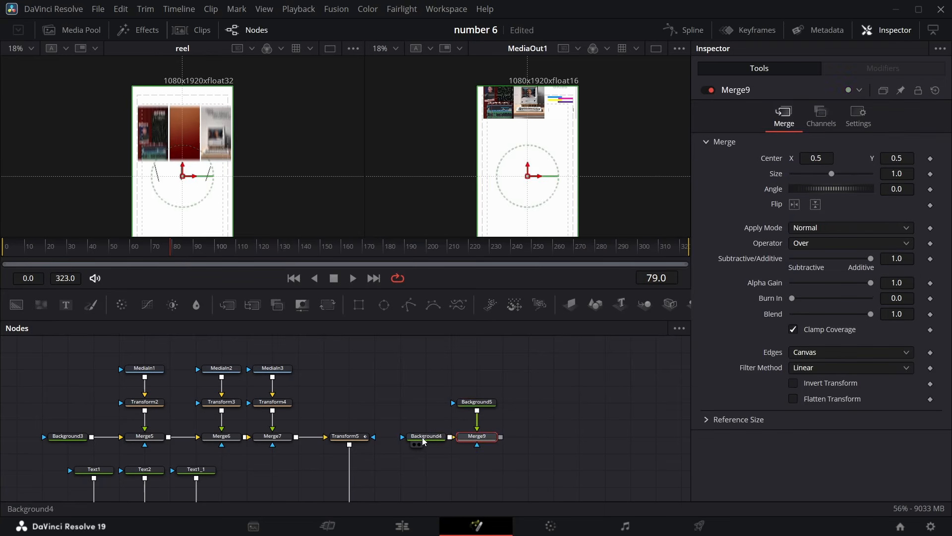
Make the first new Background (Background4) transparent by setting its alpha to 0
click(427, 440)
drag(871, 278, 718, 290)
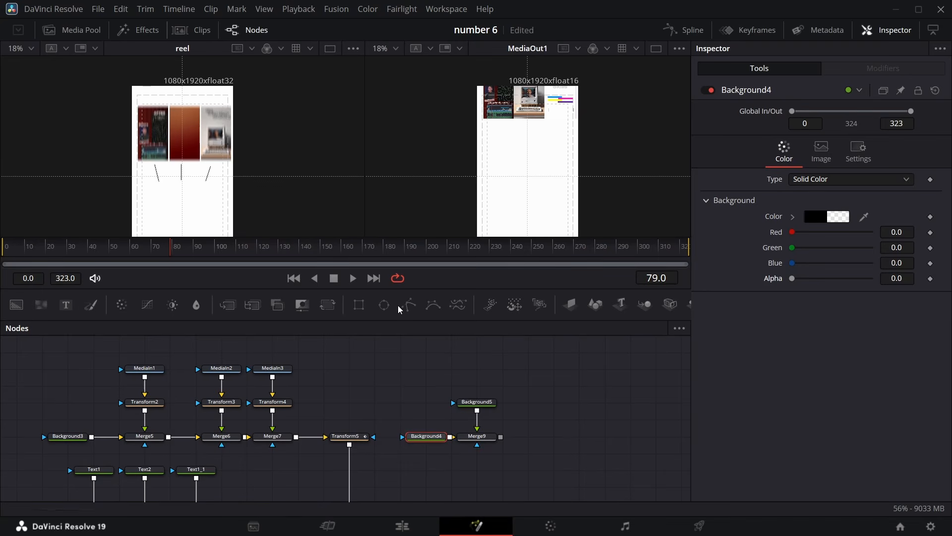
Attach a Polygon mask to Background5 and draw a short vertical two-point line at frame 85
drag(409, 305, 476, 394)
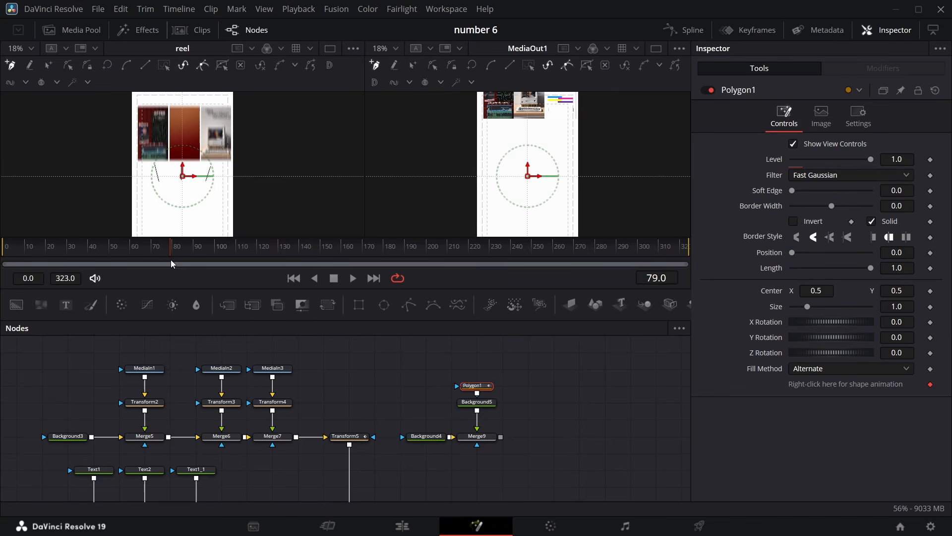
drag(170, 252, 184, 251)
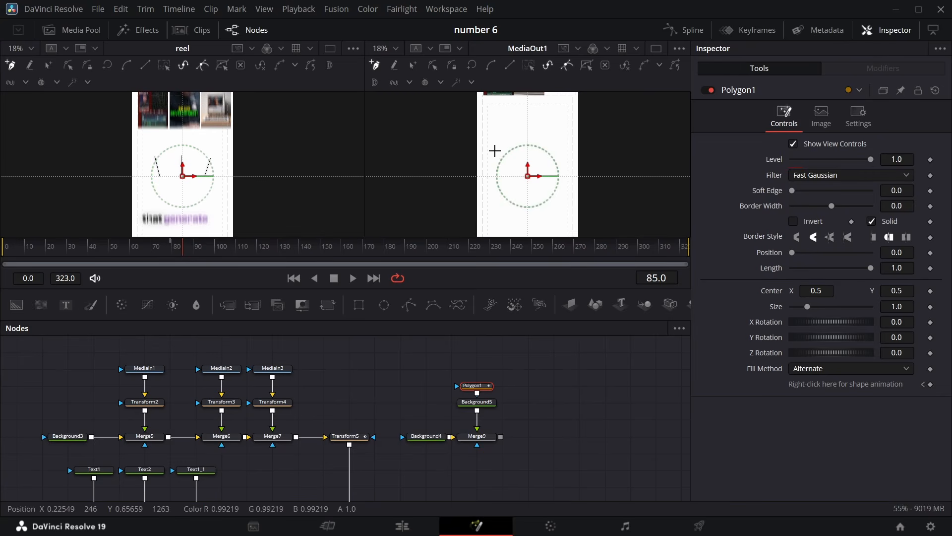
click(181, 155)
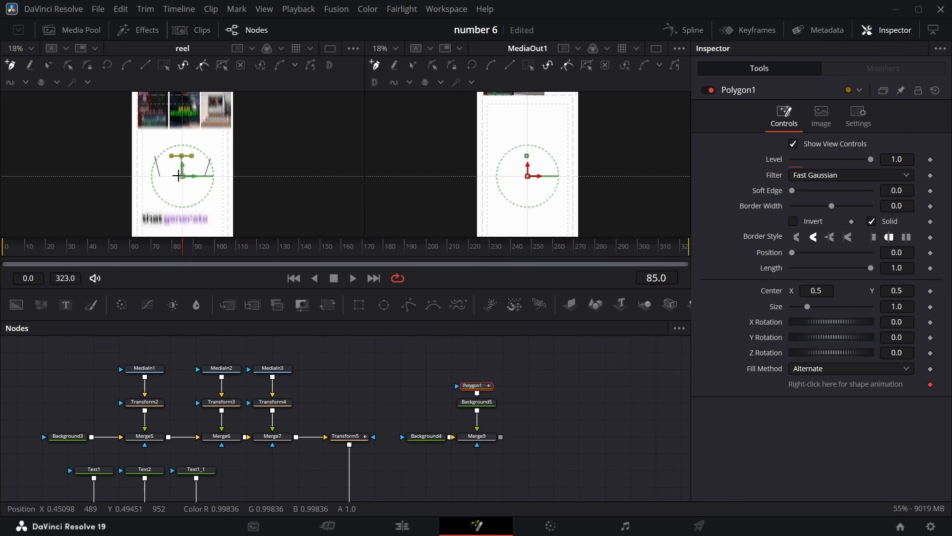
click(182, 174)
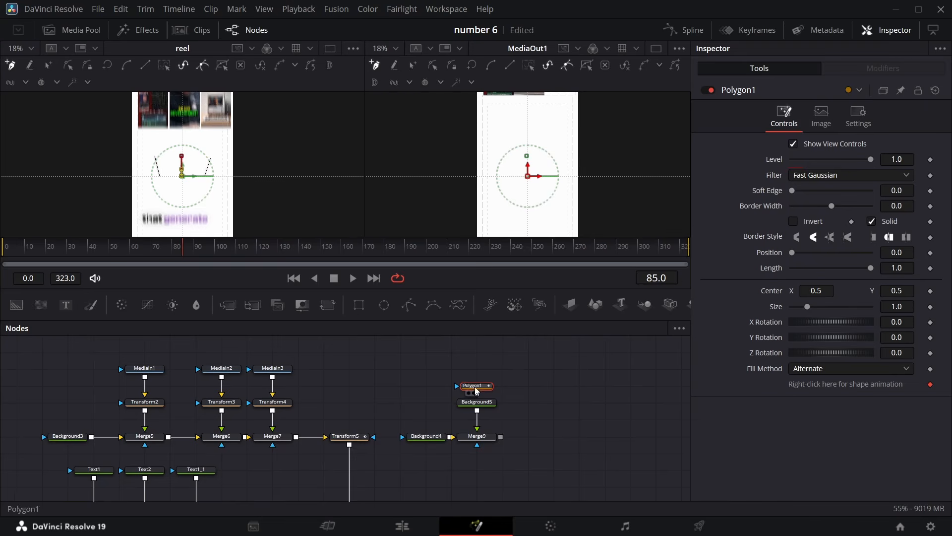
Turn off the polygon's shape animation and set its border width to 0.002
click(931, 386)
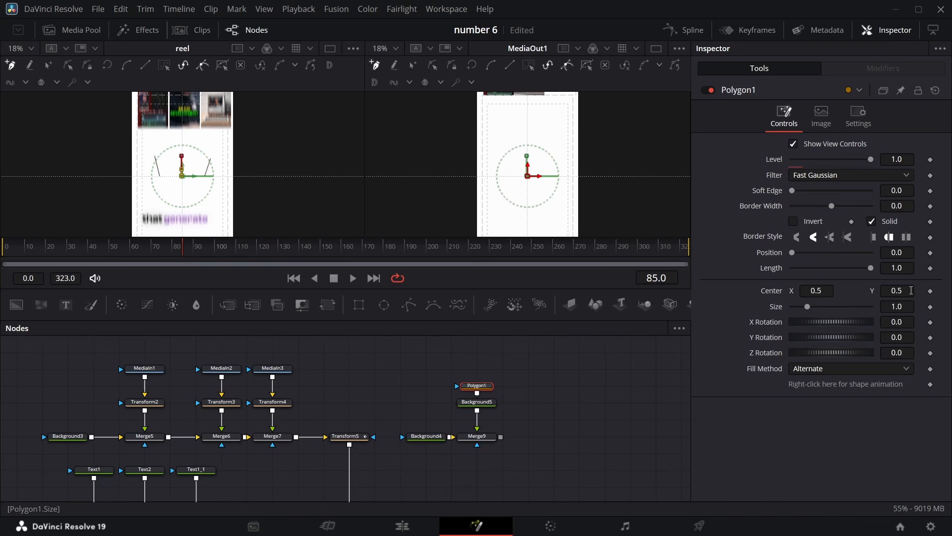
click(904, 207)
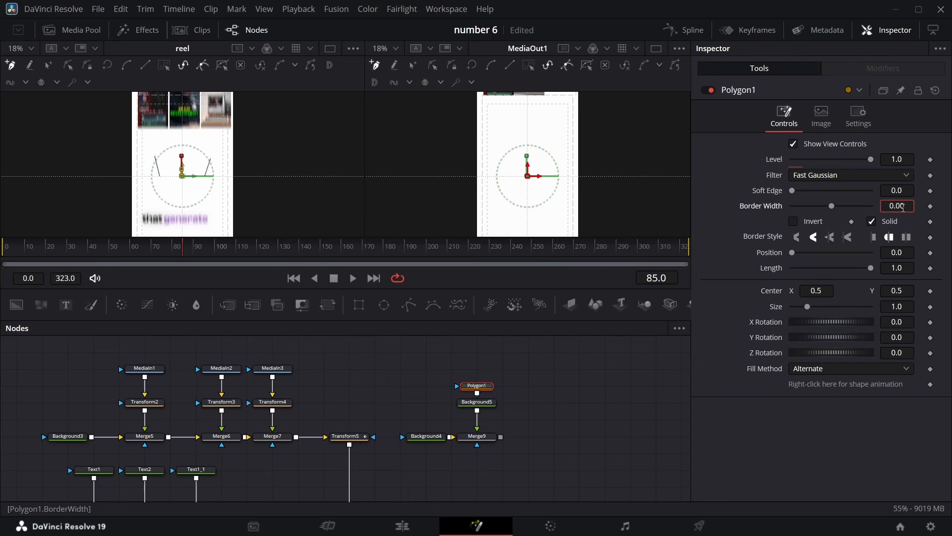
click(735, 258)
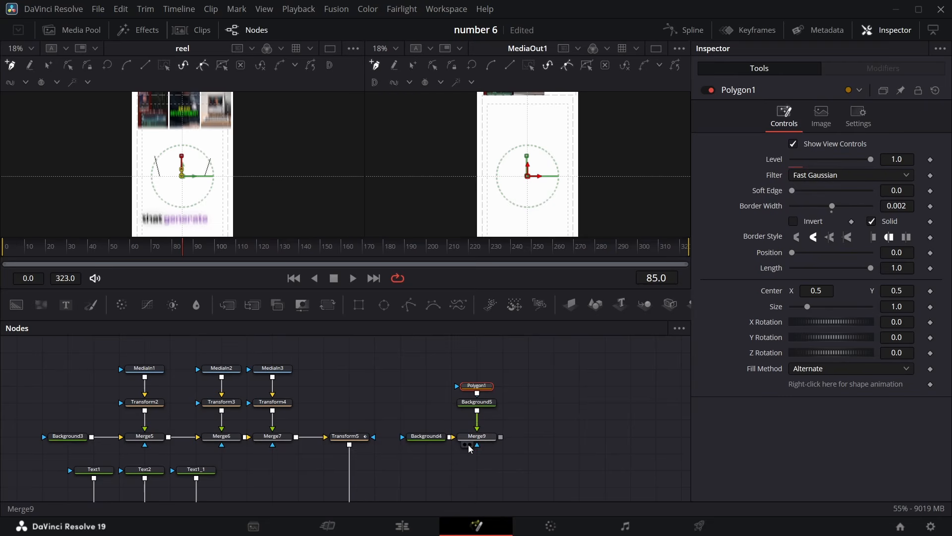
Merge the Merge9 line result onto the Transform5 output with a new Merge node
scroll(500, 427, down, 3)
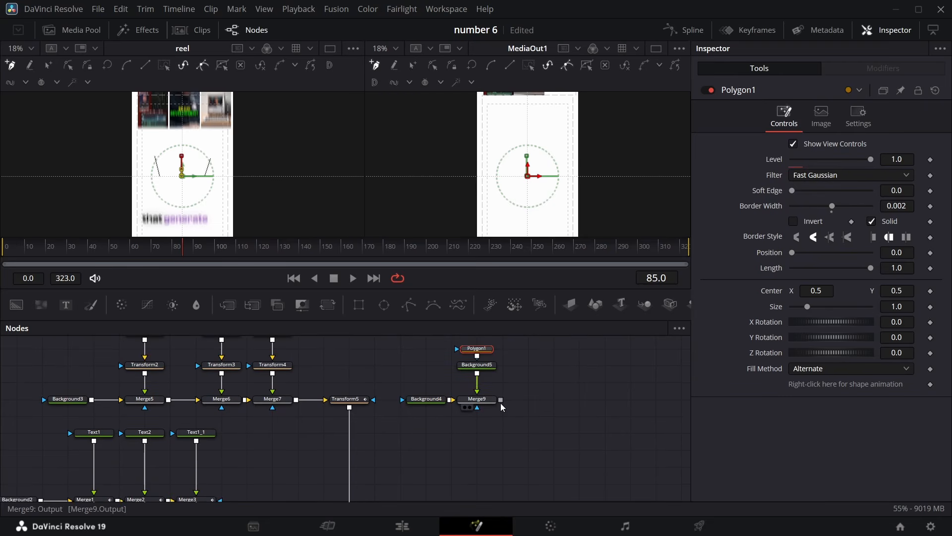
drag(500, 403, 375, 443)
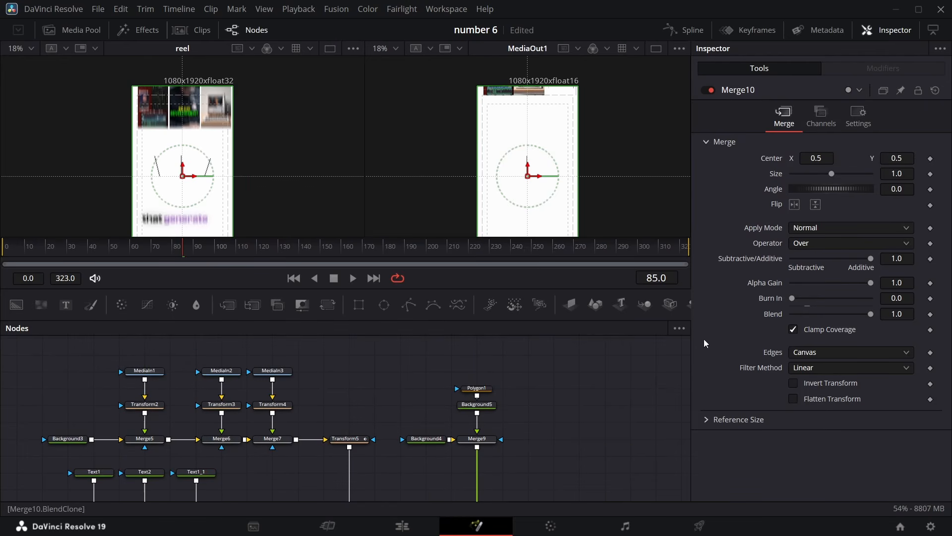
Set the Polygon1 border width to 0.005
click(477, 388)
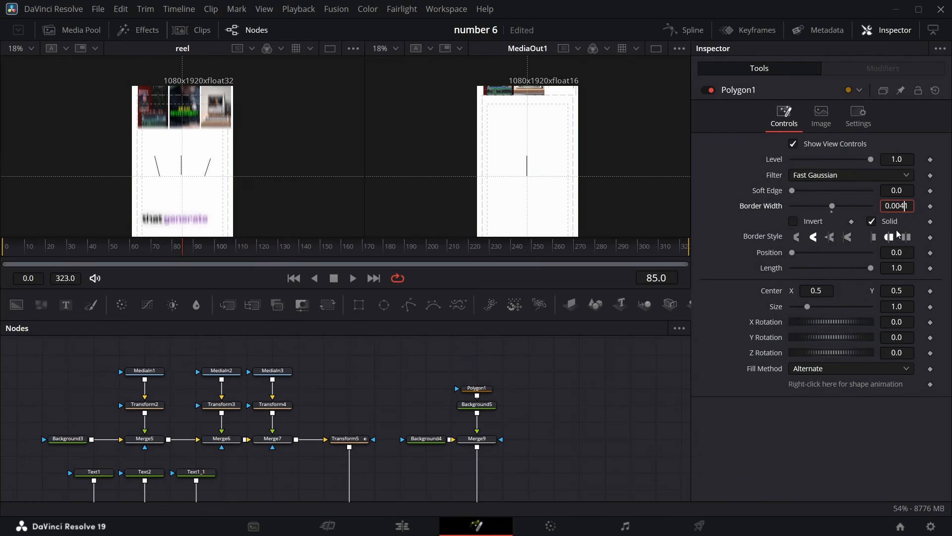
key(BackSpace)
key(BackSpace)
text(5)
key(Return)
At frame 60, keyframe the polygon's length and center, setting center Y to 0.236 and length to 0
drag(183, 253, 132, 254)
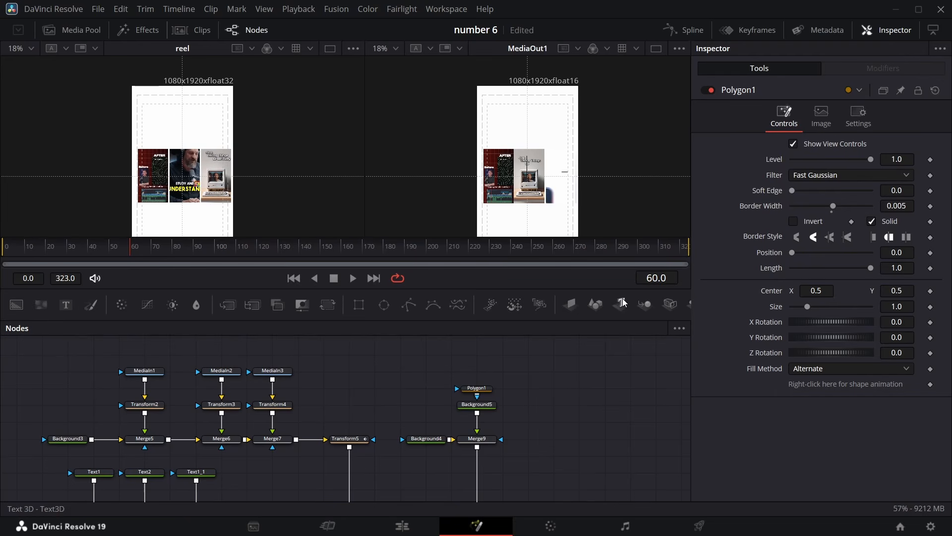
click(930, 269)
click(931, 292)
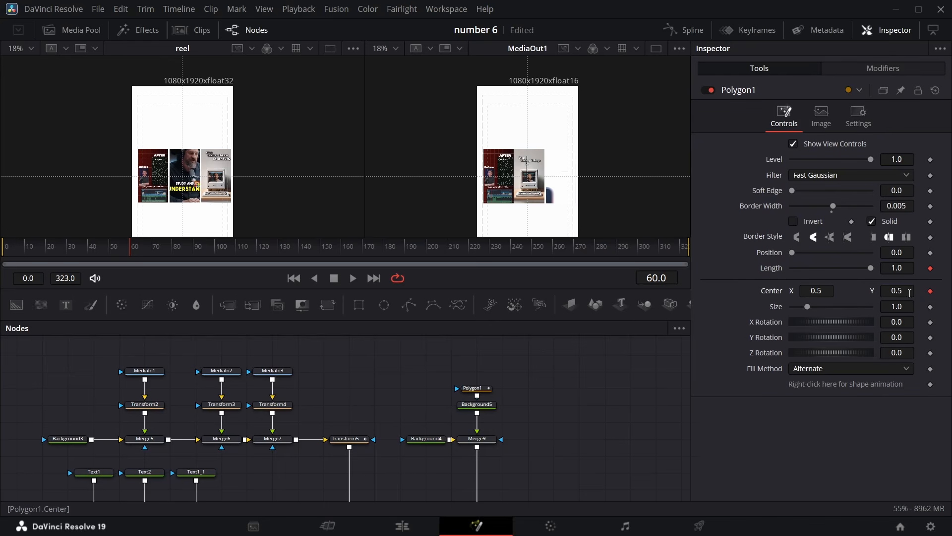
drag(907, 288, 876, 290)
drag(871, 268, 795, 270)
Keyframe the polygon's Level at frame 60 and set Level to 0 at frame 59
click(930, 159)
key(Left)
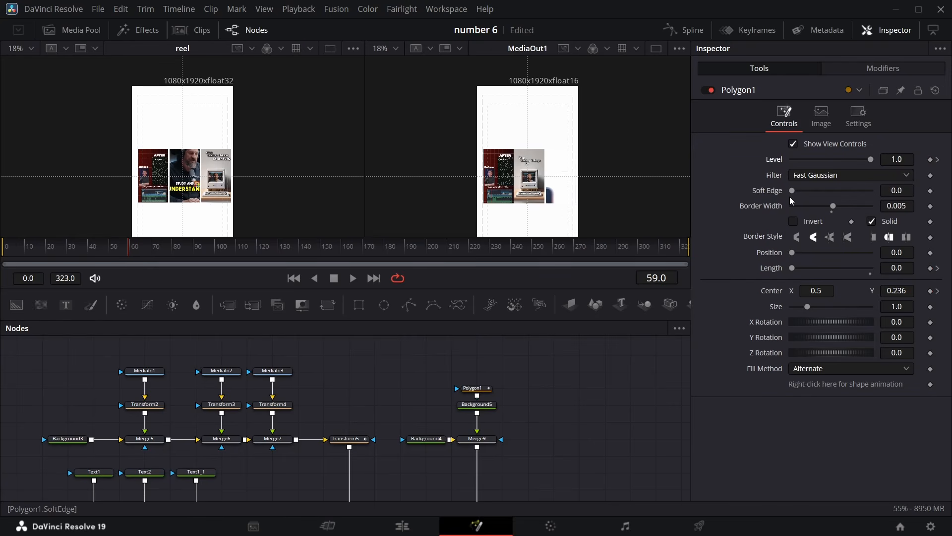
drag(872, 159, 603, 168)
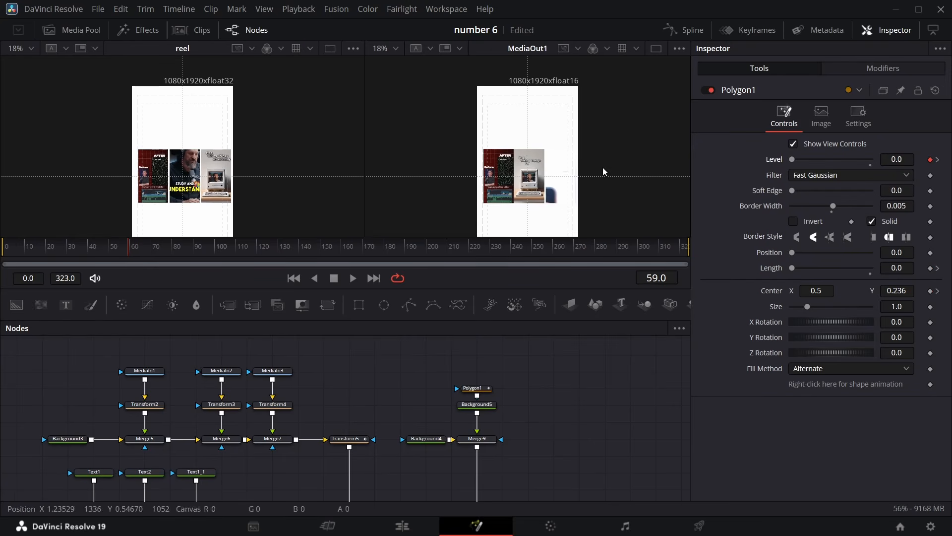
click(937, 160)
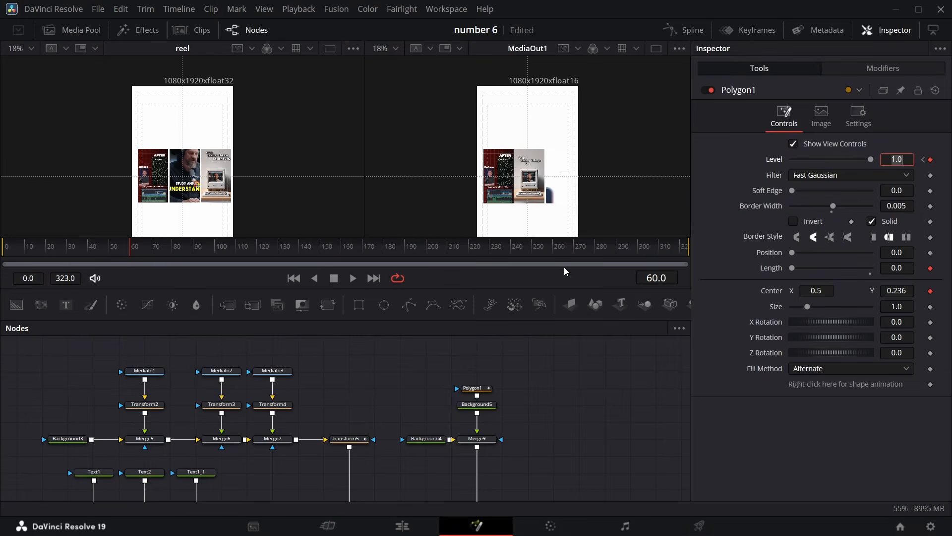
At frame 85, set the polygon's length to 1.0 and center Y to 0.51
drag(130, 246, 134, 246)
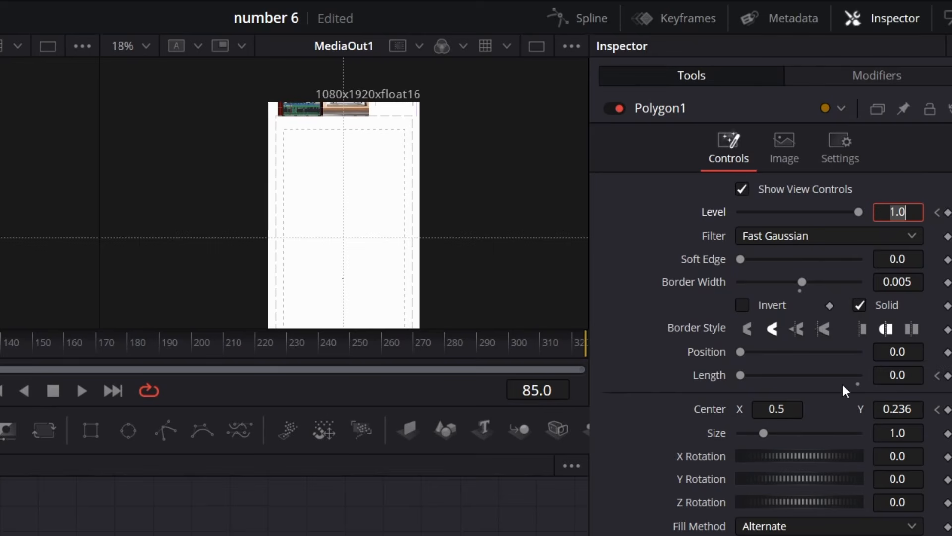
drag(741, 375, 860, 377)
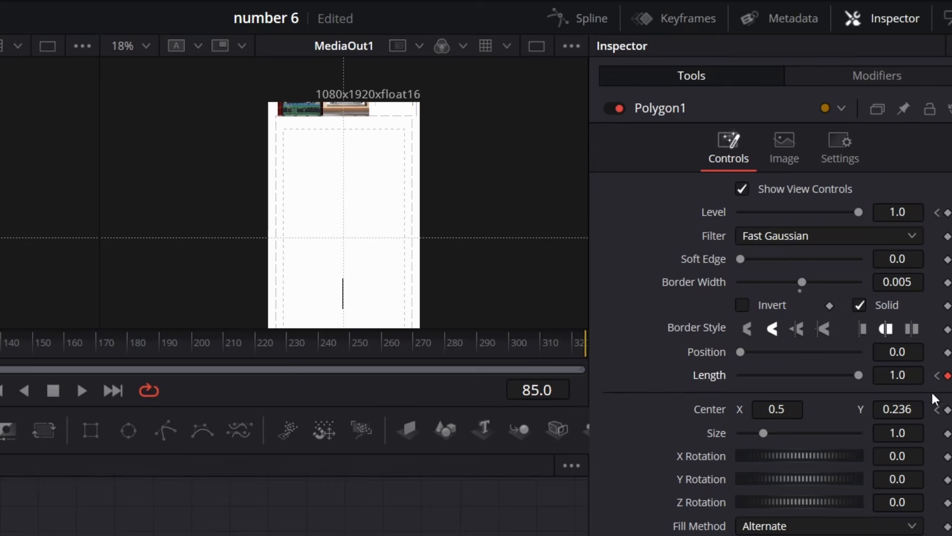
drag(891, 410, 921, 410)
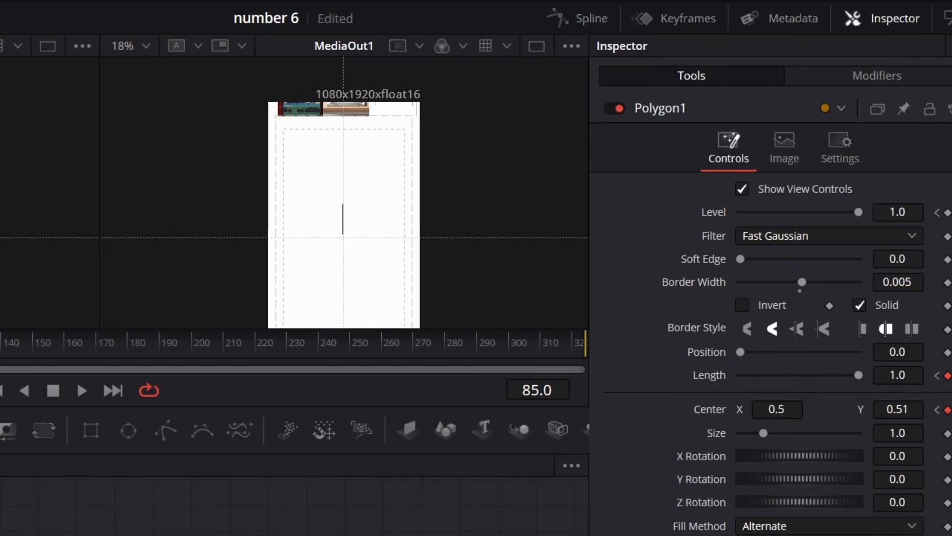
Step frame by frame between frames 85 and 99 to check the line's animation
key(Left)
key(Right)
key(Right)
key(Right)
key(Right)
key(Right)
key(Right)
key(Right)
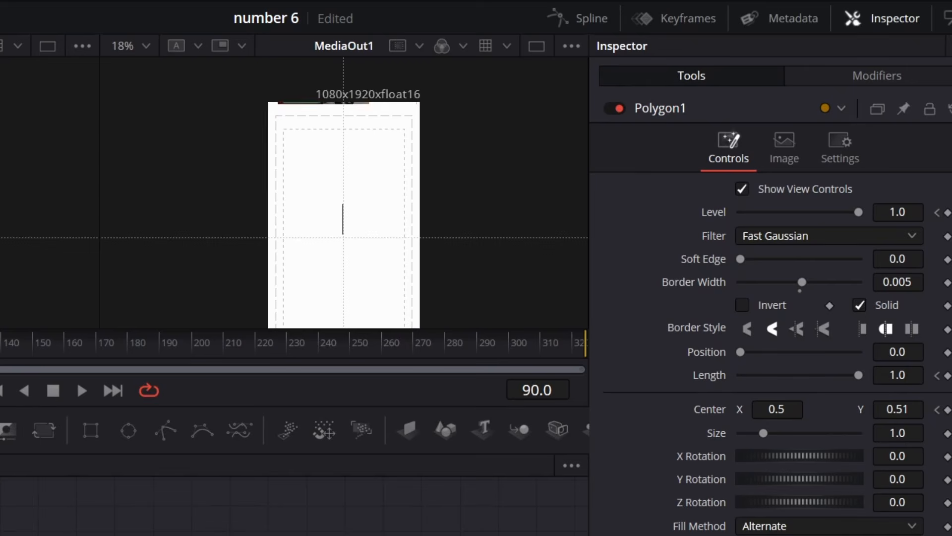
key(Left)
key(Left)
key(Left)
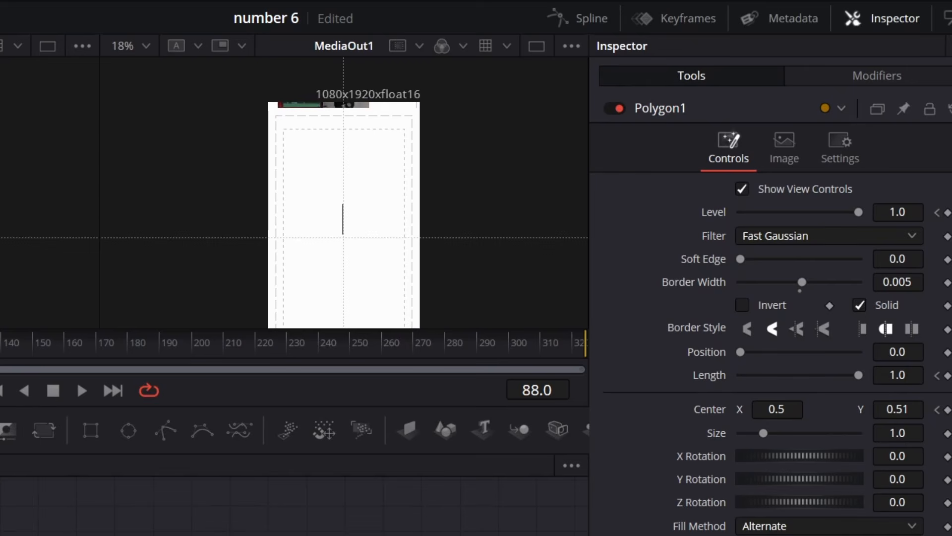
key(Right)
key(Right)
key(Right)
key(Right)
key(Right)
key(Right)
key(Right)
key(Right)
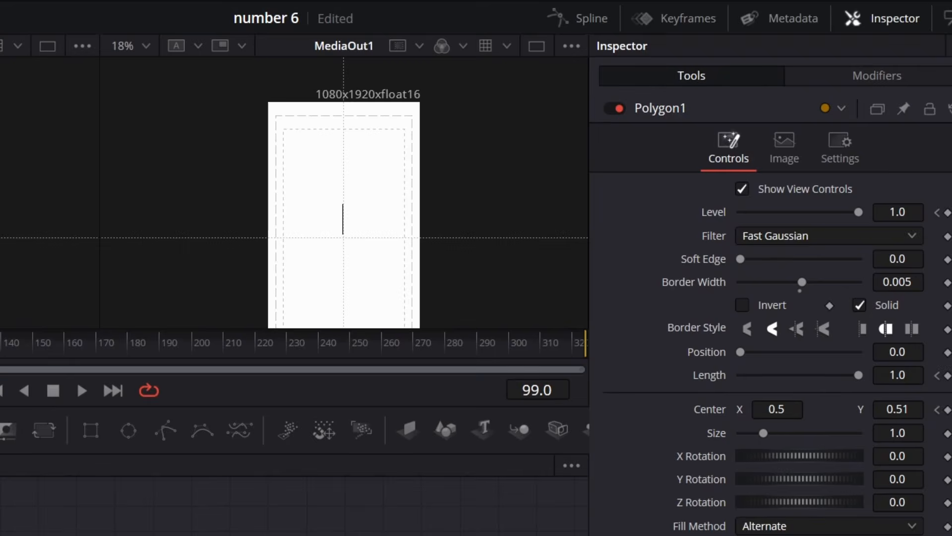
At frame 105, set the polygon's length to 0
drag(17, 311, 216, 253)
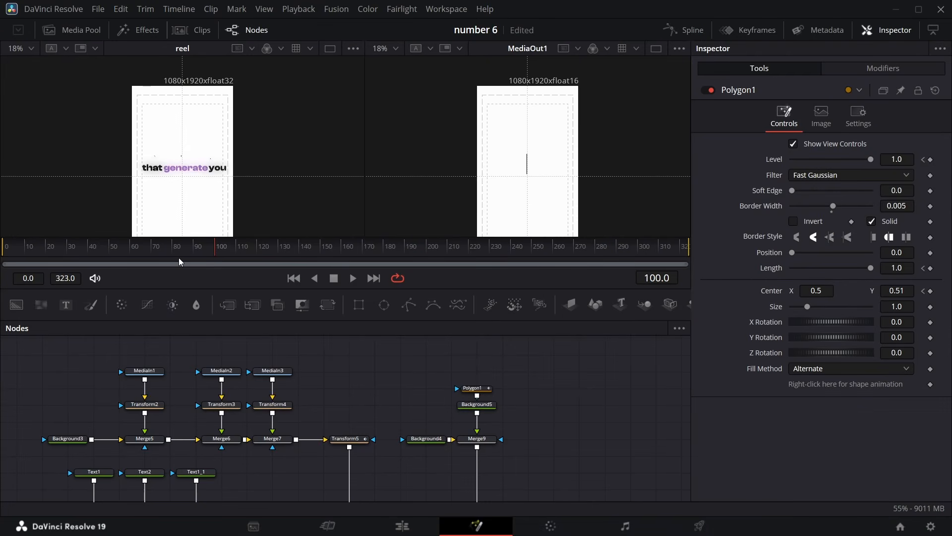
drag(216, 254, 226, 254)
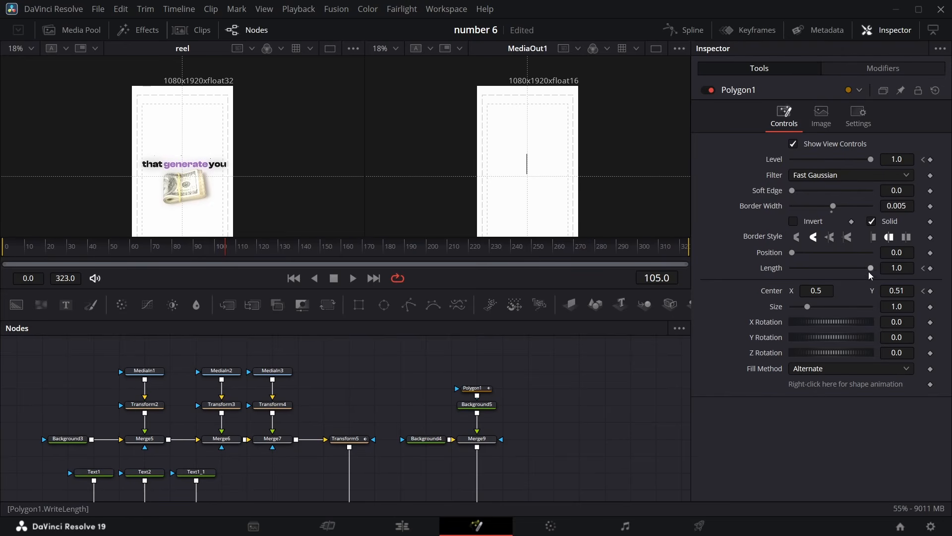
drag(871, 268, 610, 315)
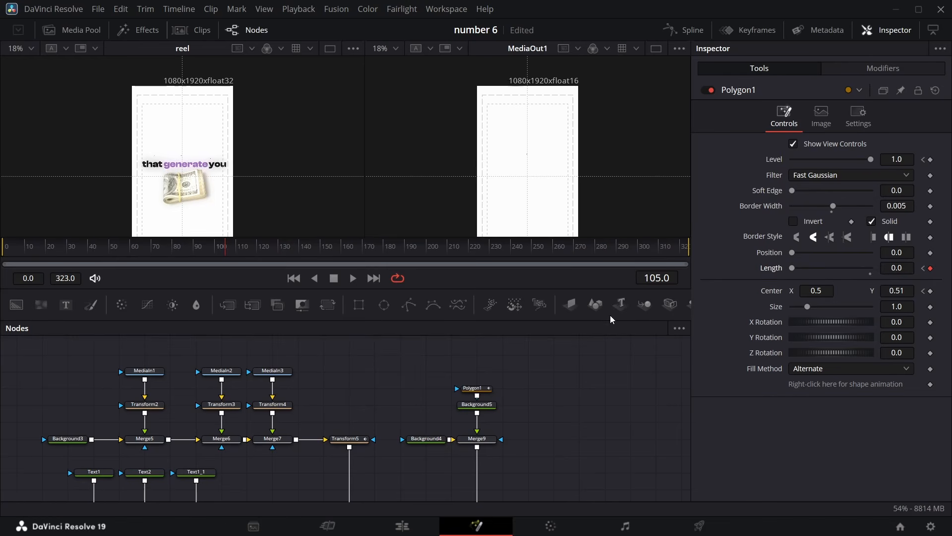
Keyframe the polygon's Level at frame 105 and set Level to 0 at frame 106
click(931, 160)
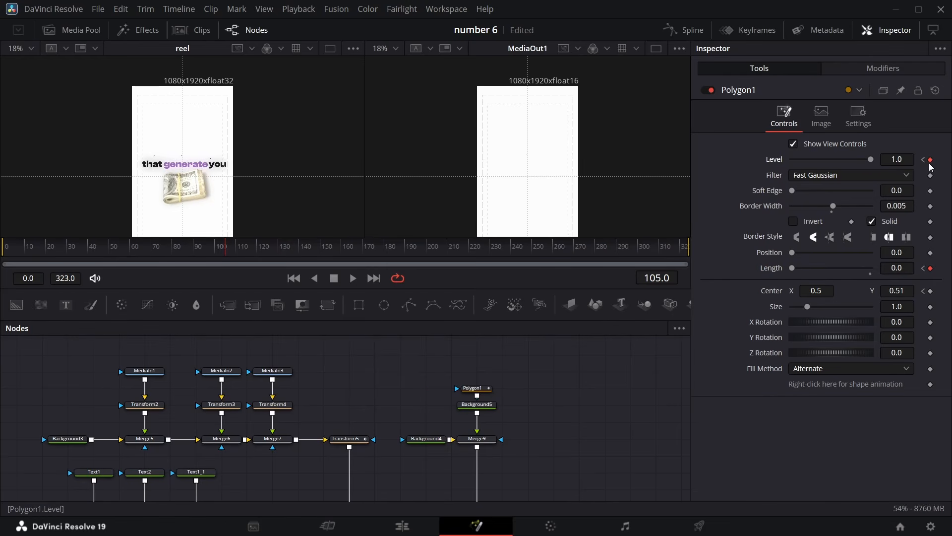
key(Right)
drag(866, 160, 792, 160)
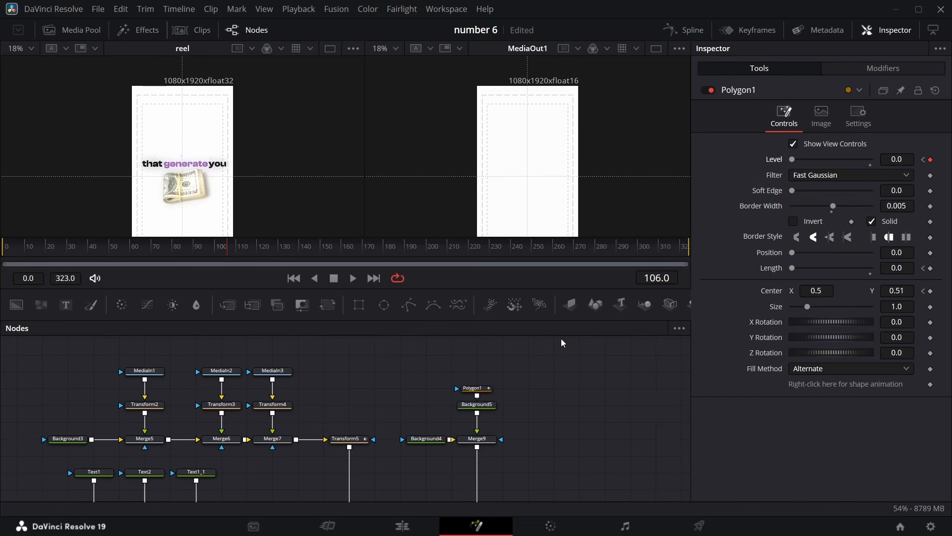
Play back the animation, then open the Spline editor for Polygon1's curves
drag(225, 255, 132, 253)
key(space)
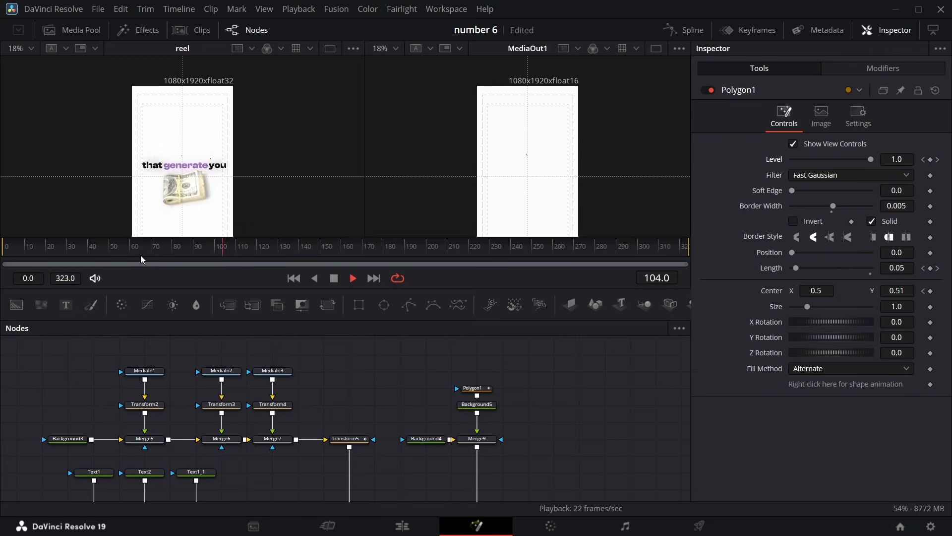
key(space)
click(488, 387)
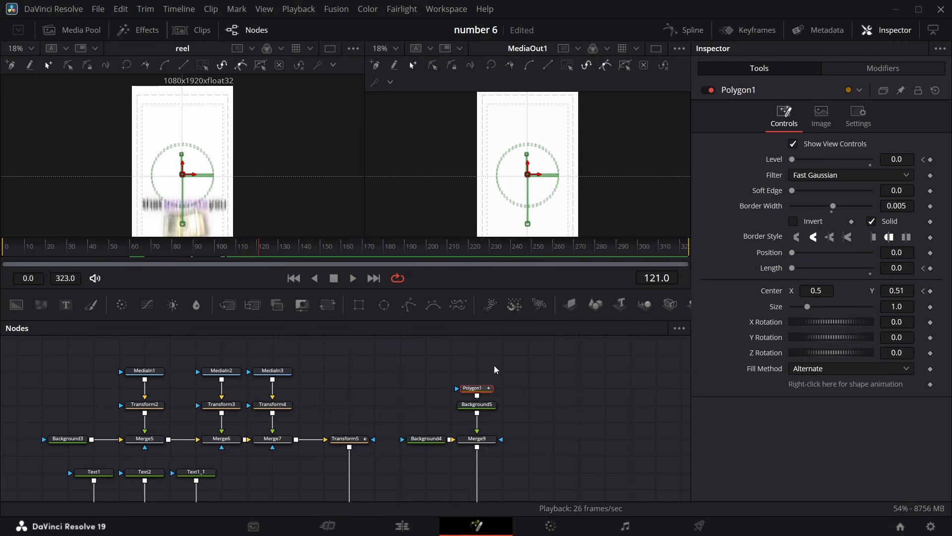
click(691, 32)
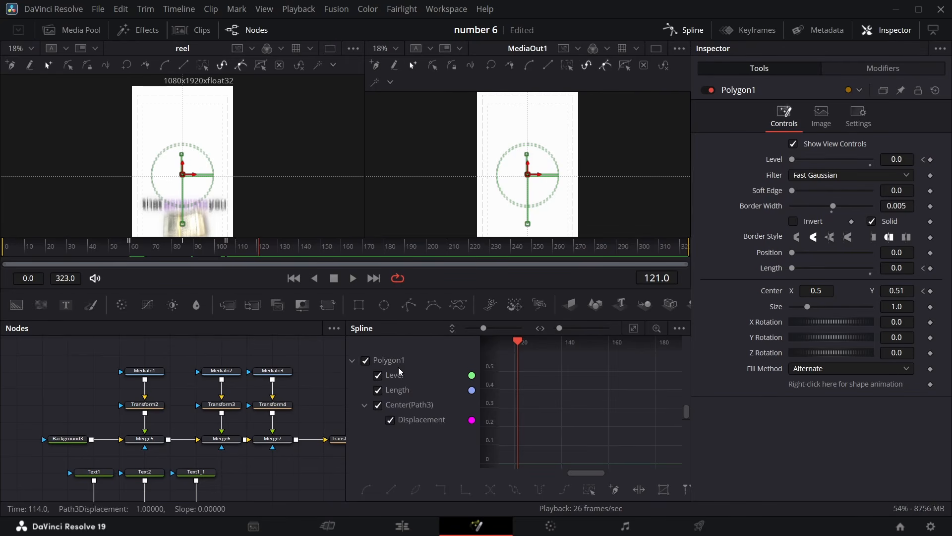
Hide the Level curve and smooth all of Polygon1's Length and Center keyframes in the Spline editor
click(379, 377)
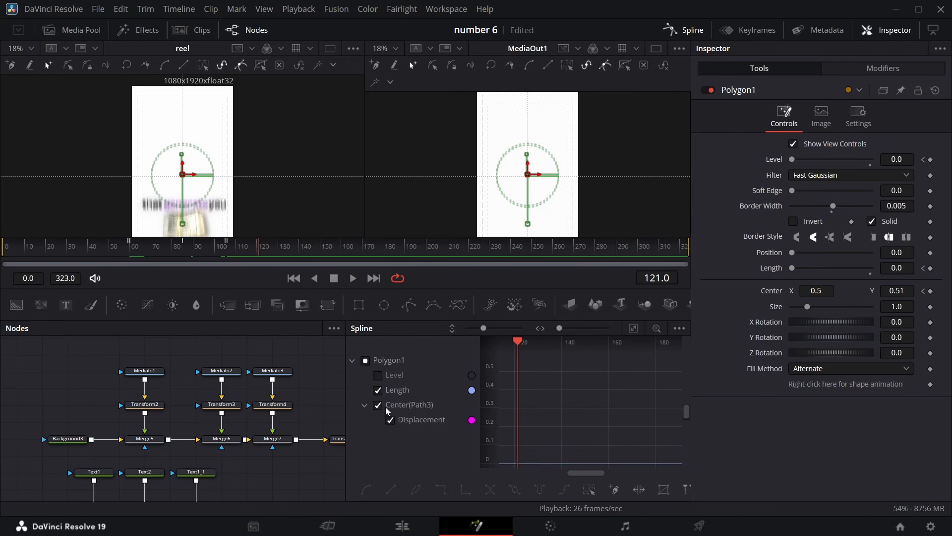
click(634, 327)
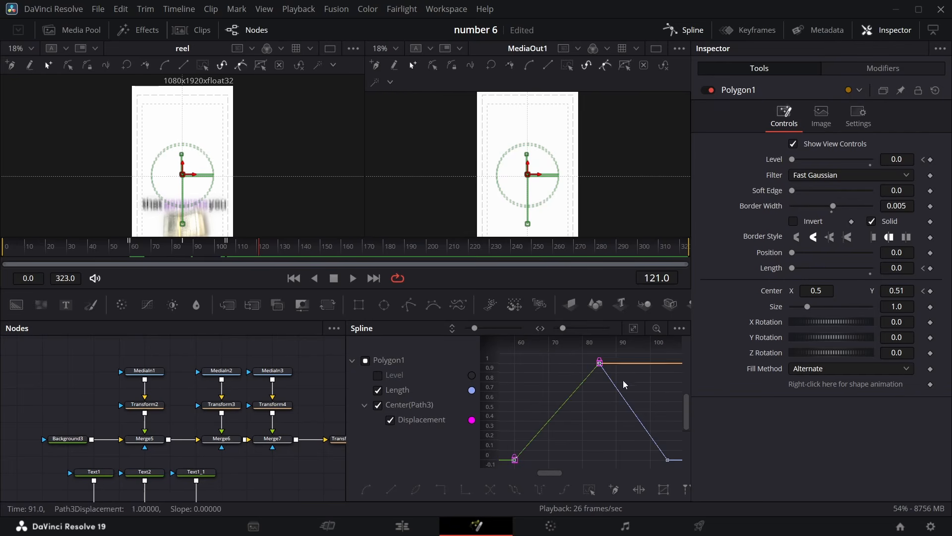
click(590, 491)
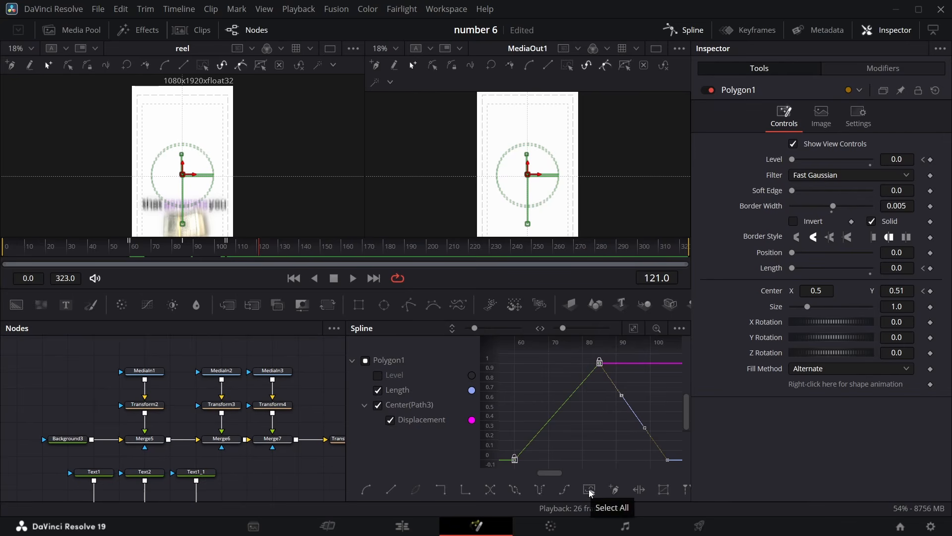
key(s)
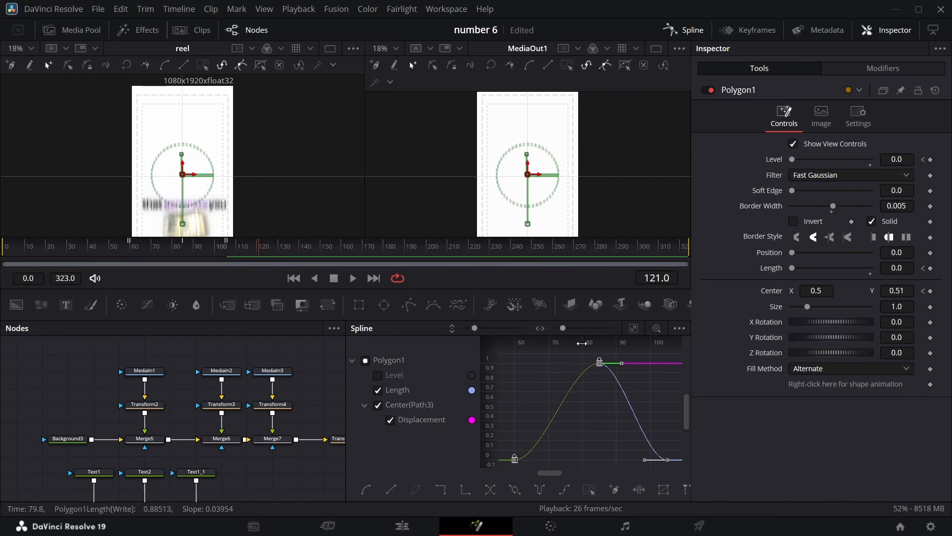
At frame 80, branch the polygon background's output into two new Merge nodes chained after Merge9, and rearrange the nodes
click(686, 31)
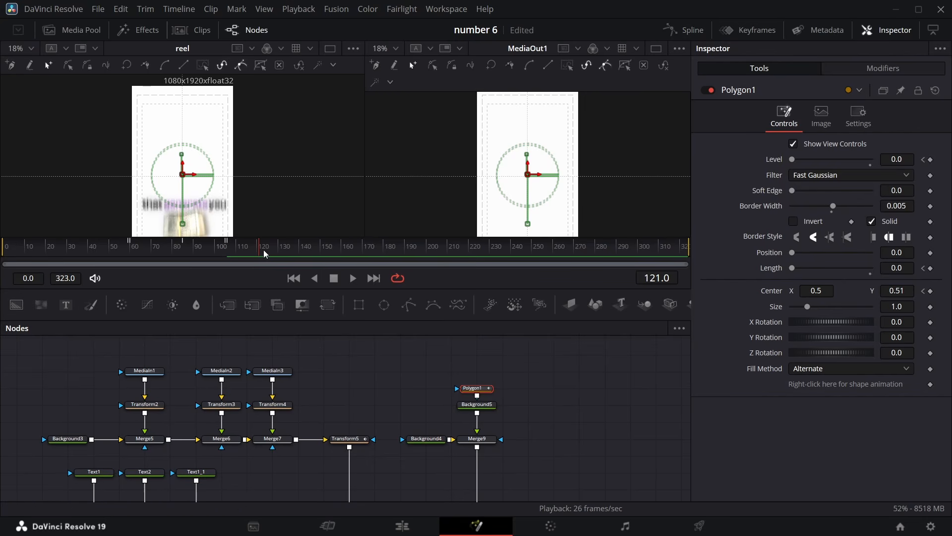
drag(263, 249, 171, 251)
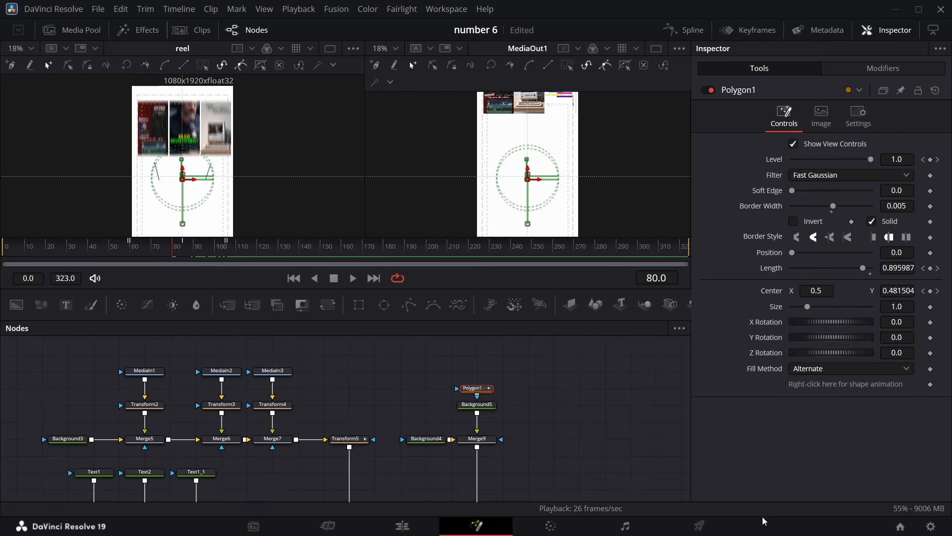
scroll(529, 430, down, 5)
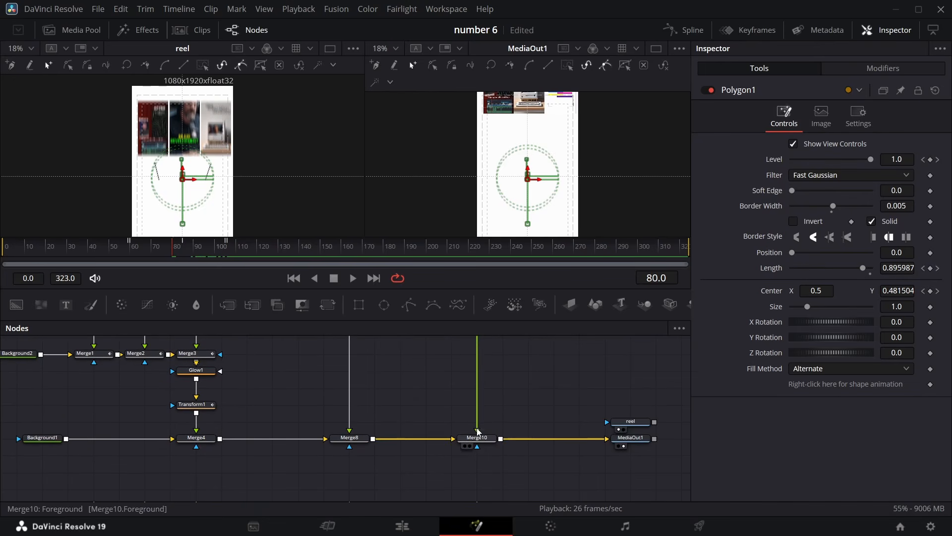
scroll(530, 389, up, 5)
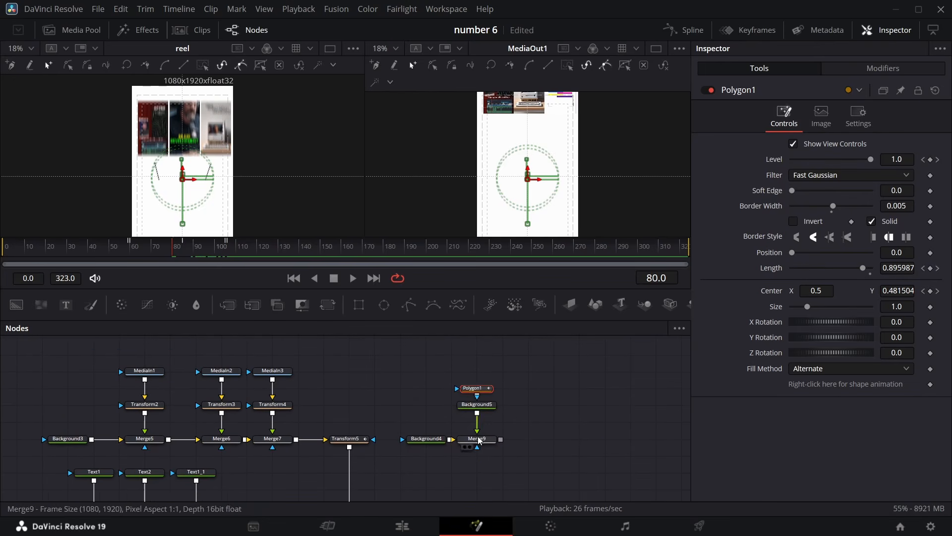
click(479, 407)
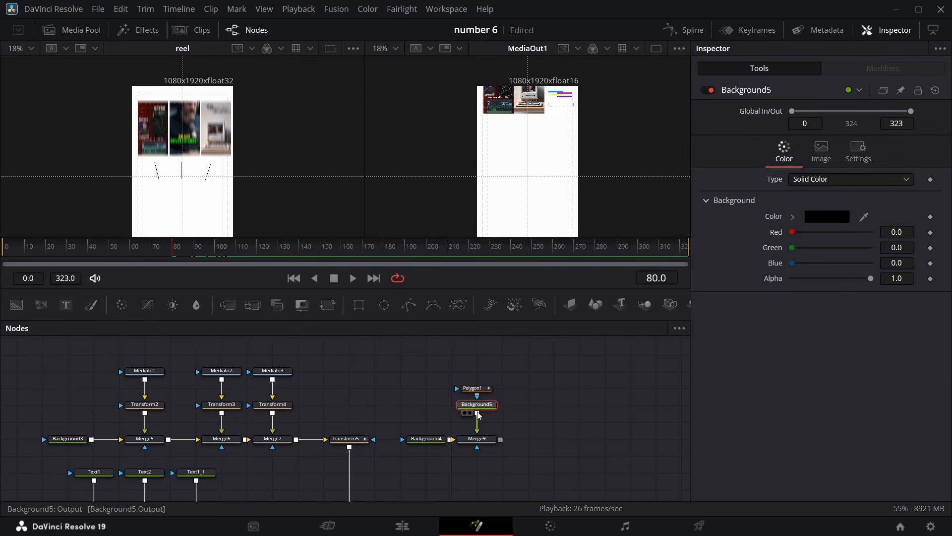
drag(479, 415, 501, 443)
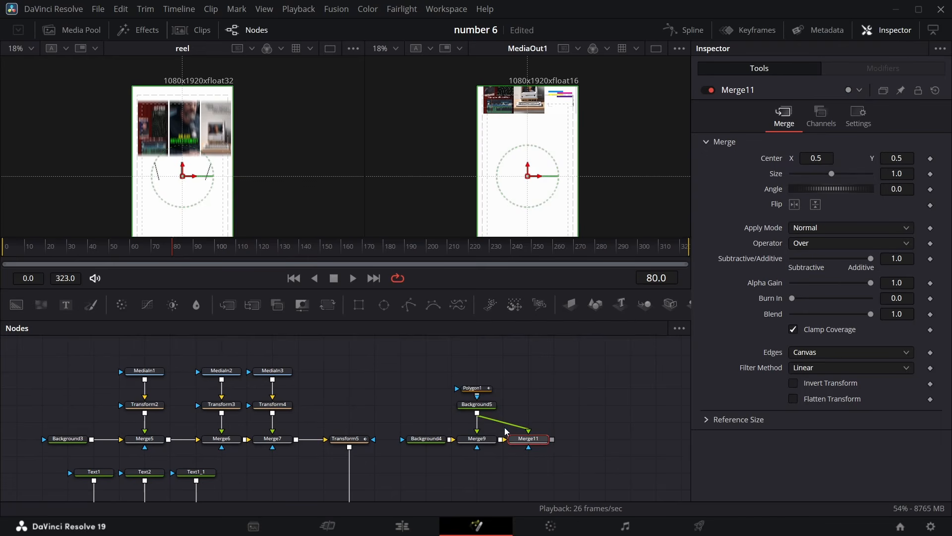
drag(477, 414, 555, 444)
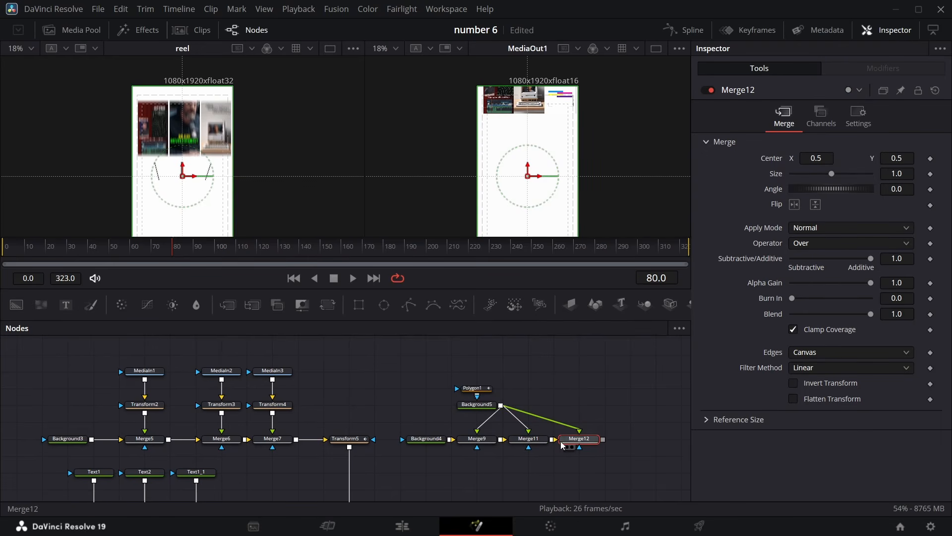
drag(475, 358, 539, 396)
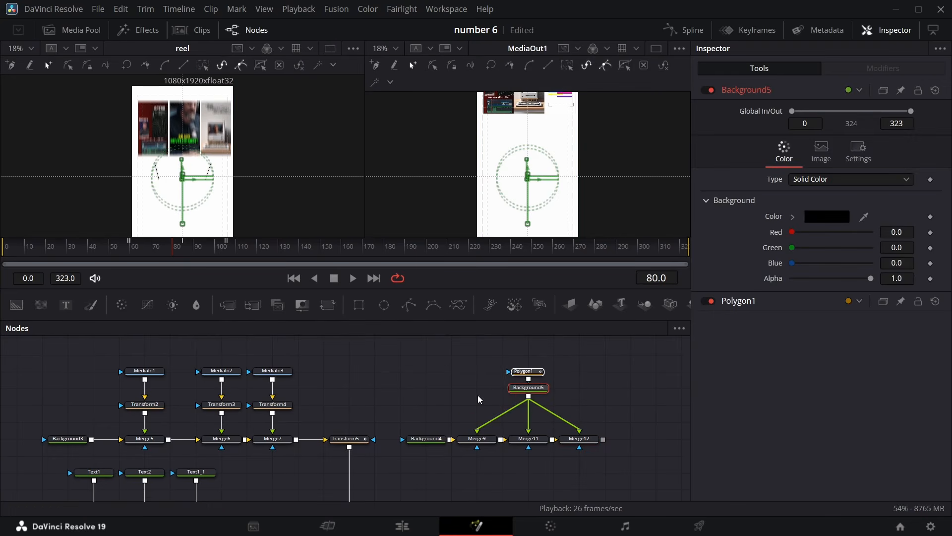
Set Merge11's center X to 0.269 and its angle to 21.1
click(529, 439)
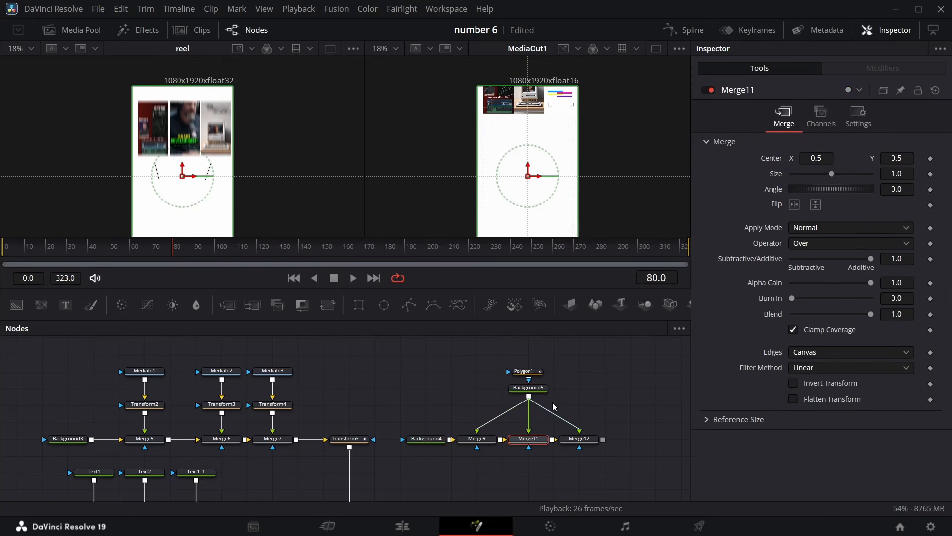
click(571, 447)
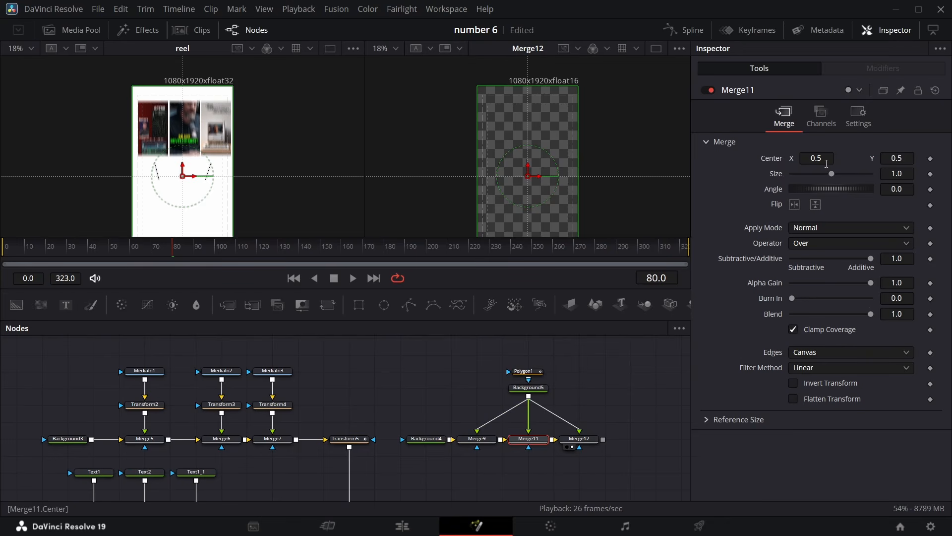
drag(825, 159, 710, 159)
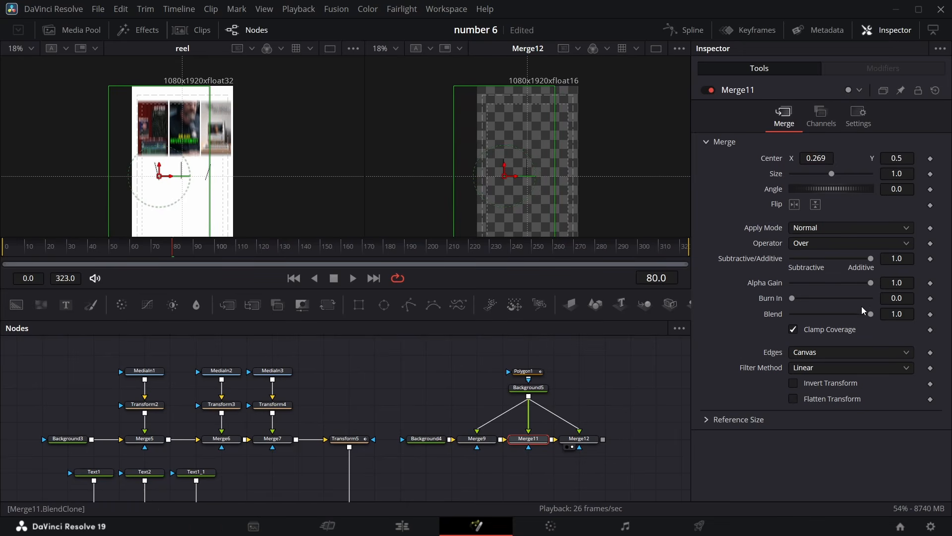
drag(897, 190, 923, 190)
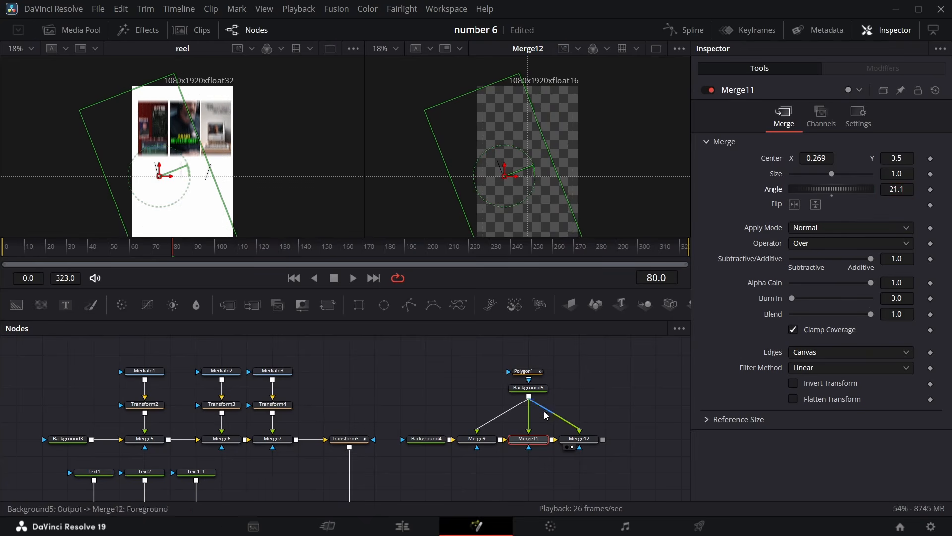
Set Merge12's center X to 0.762 and its angle to -22.9
click(579, 439)
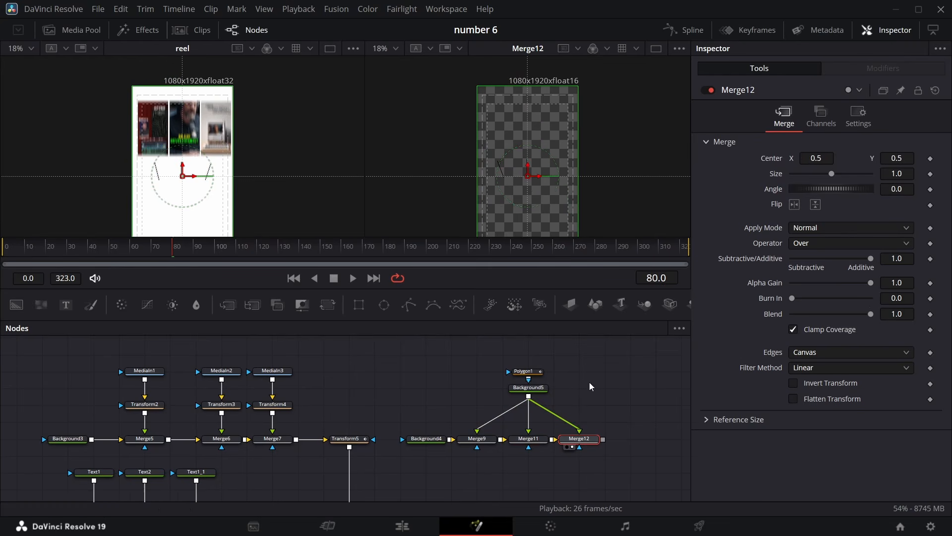
drag(821, 159, 837, 159)
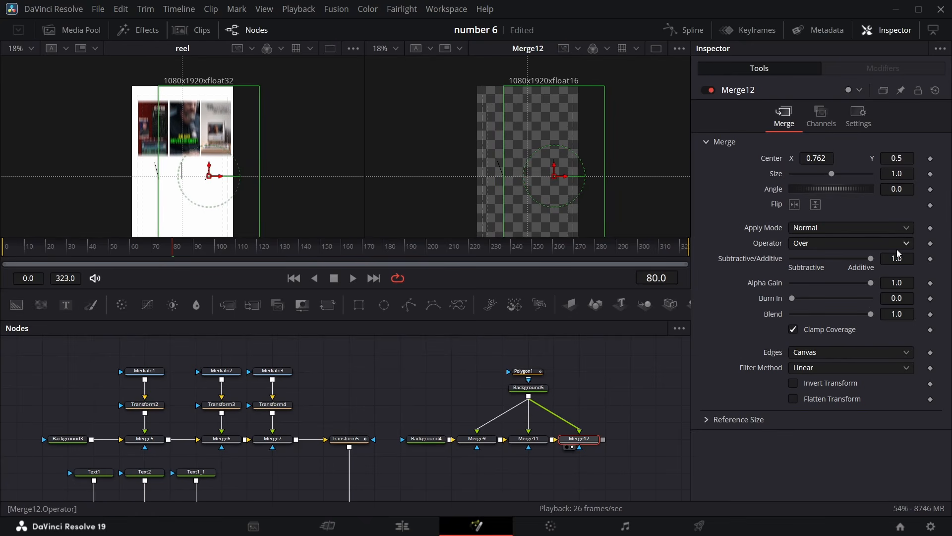
drag(899, 190, 869, 190)
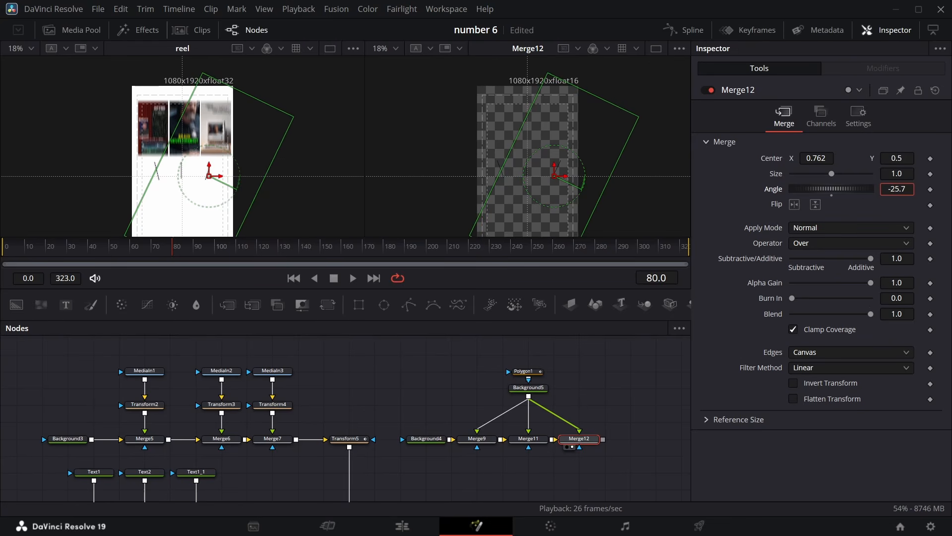
drag(868, 190, 872, 190)
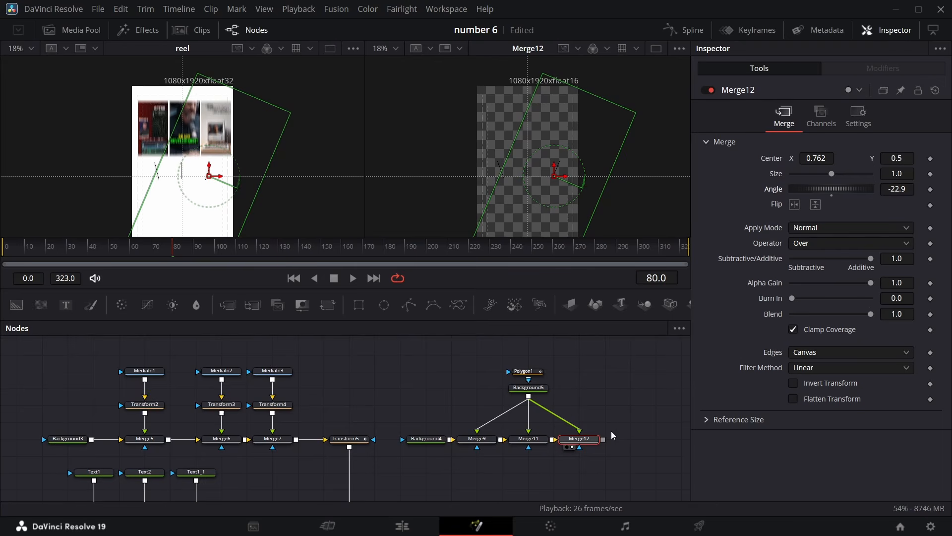
Connect Merge12's output into Merge10's foreground and view MediaOut1 in the second viewer
scroll(618, 424, down, 3)
drag(603, 366, 579, 472)
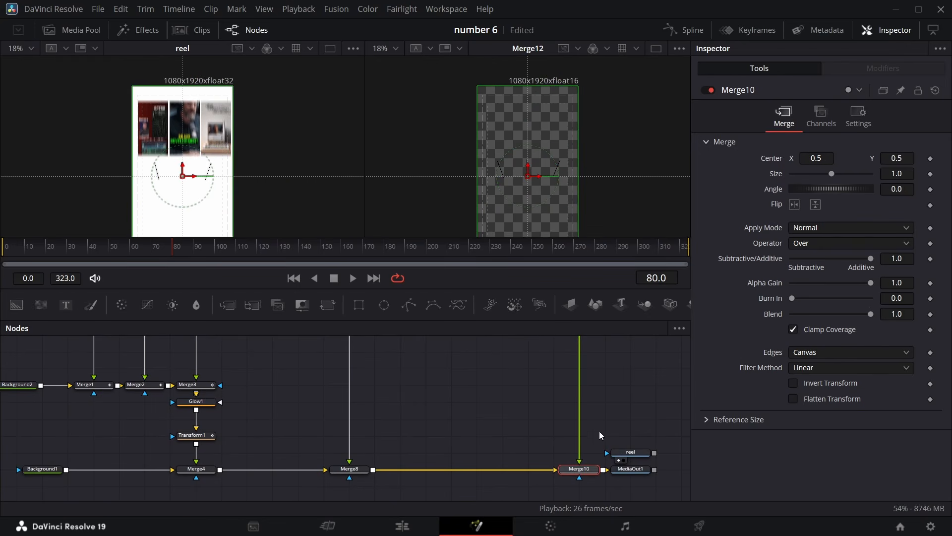
scroll(568, 484, right, 6)
click(555, 472)
drag(507, 469, 634, 471)
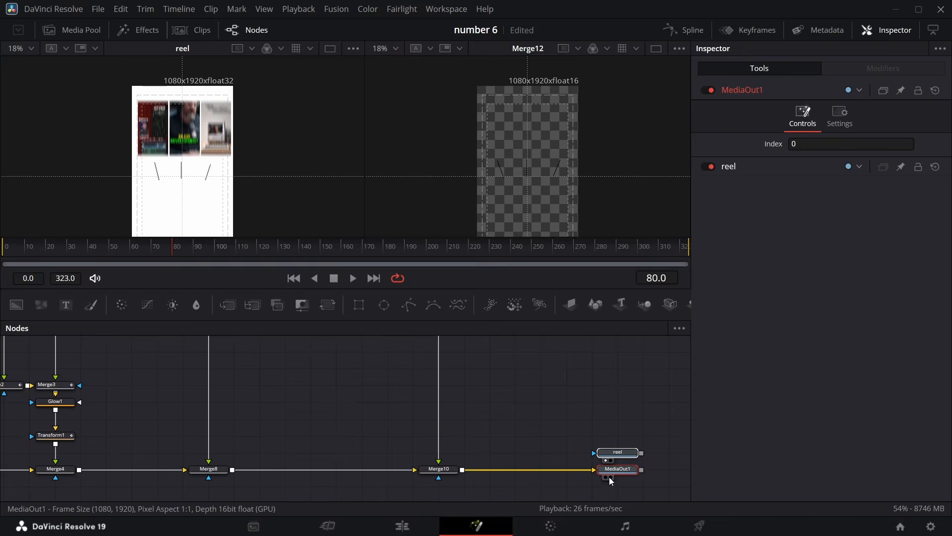
click(609, 477)
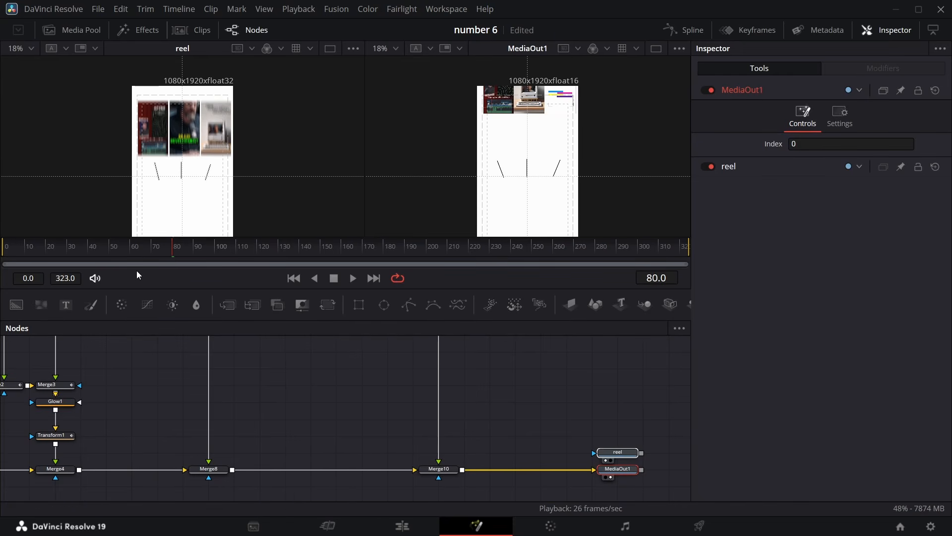
Scrub the timeline around frames 80 to 120 to check the accent lines' motion
click(165, 254)
drag(166, 254, 234, 201)
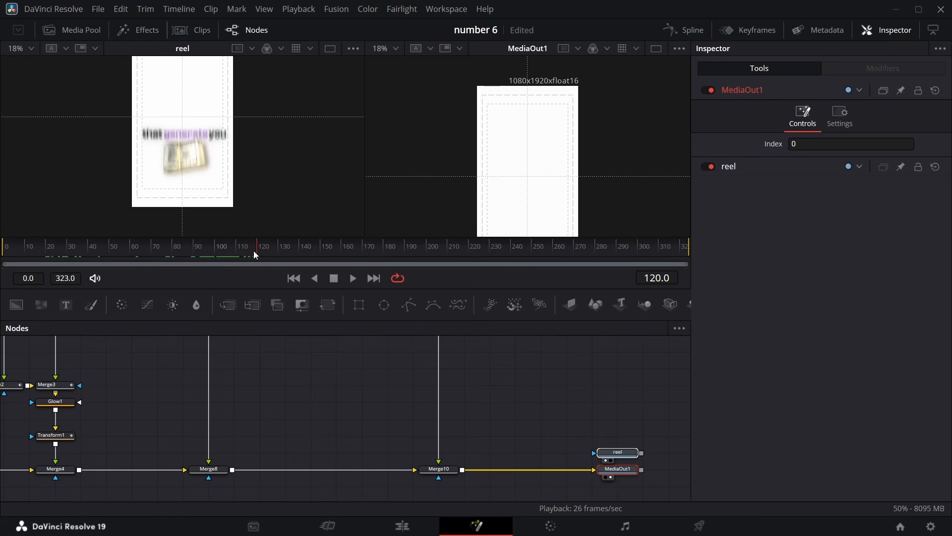
drag(254, 251, 194, 257)
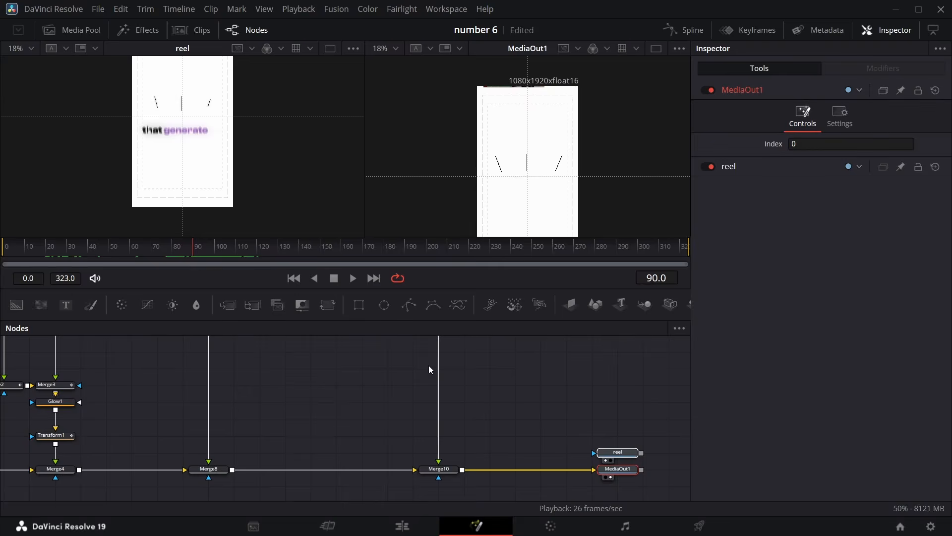
Copy the Text1 node and paste a duplicate beside the polygon branch
key(alt+Tab)
scroll(499, 381, up, 5)
scroll(444, 388, right, 2)
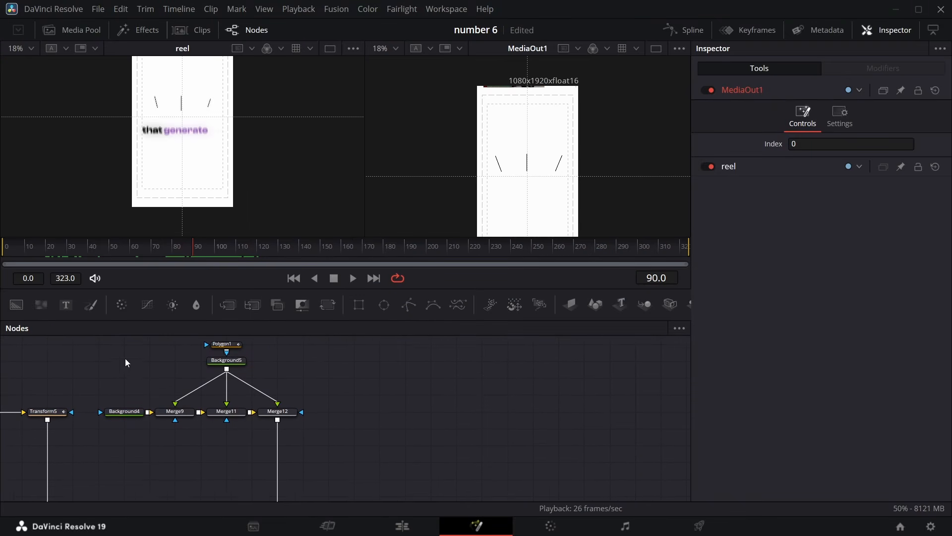
scroll(126, 359, up, 2)
scroll(130, 368, left, 8)
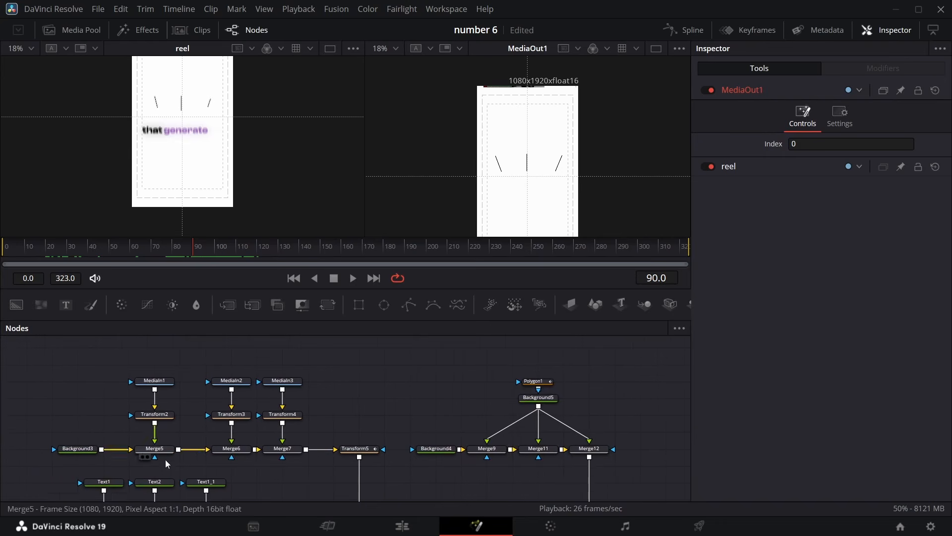
scroll(165, 460, down, 3)
click(211, 409)
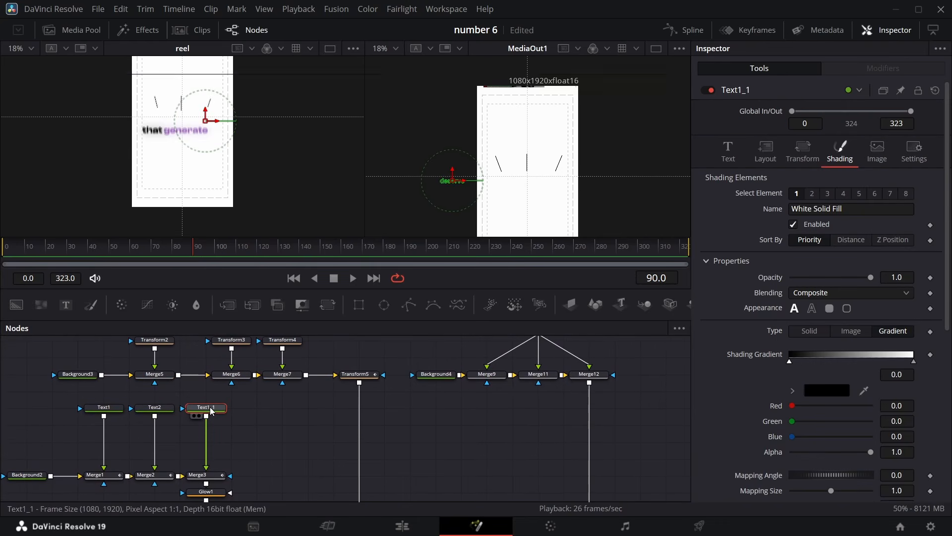
click(112, 408)
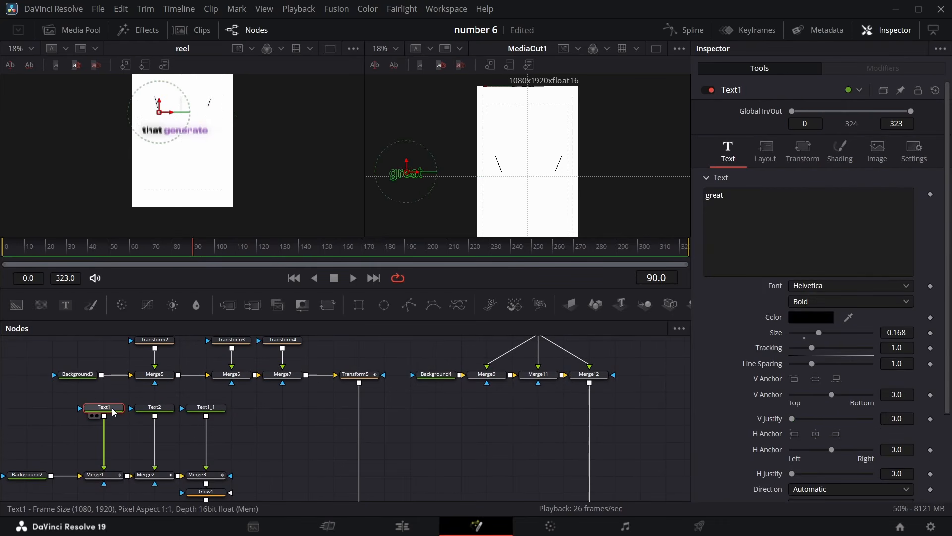
scroll(113, 409, right, 15)
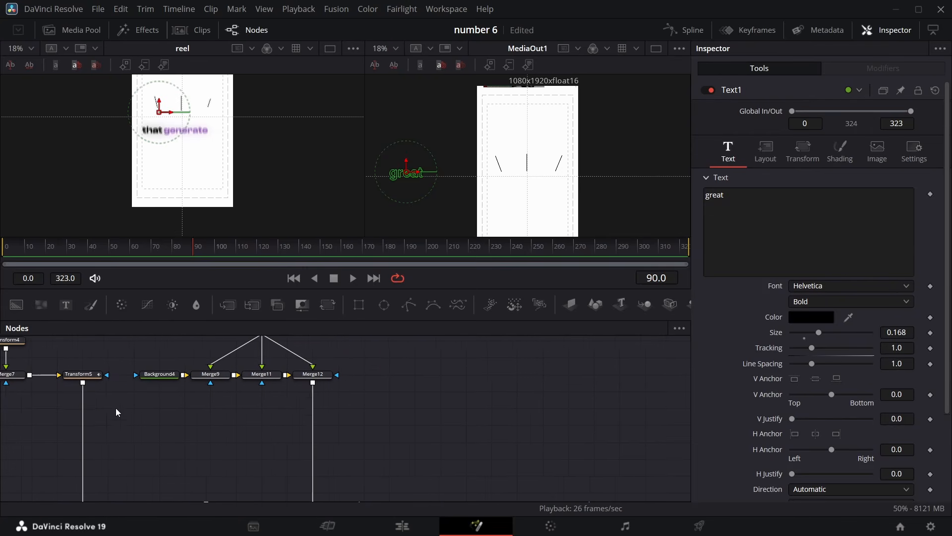
click(364, 362)
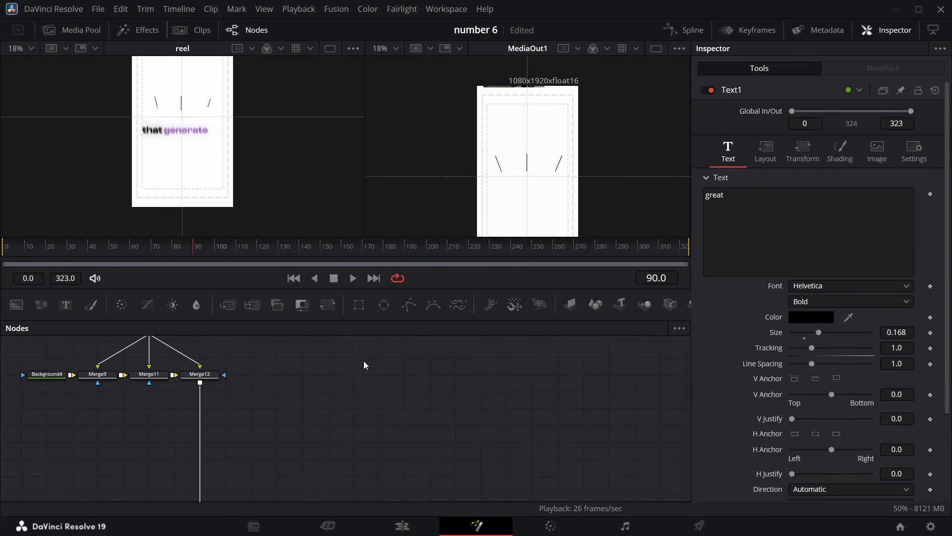
key(ctrl+v)
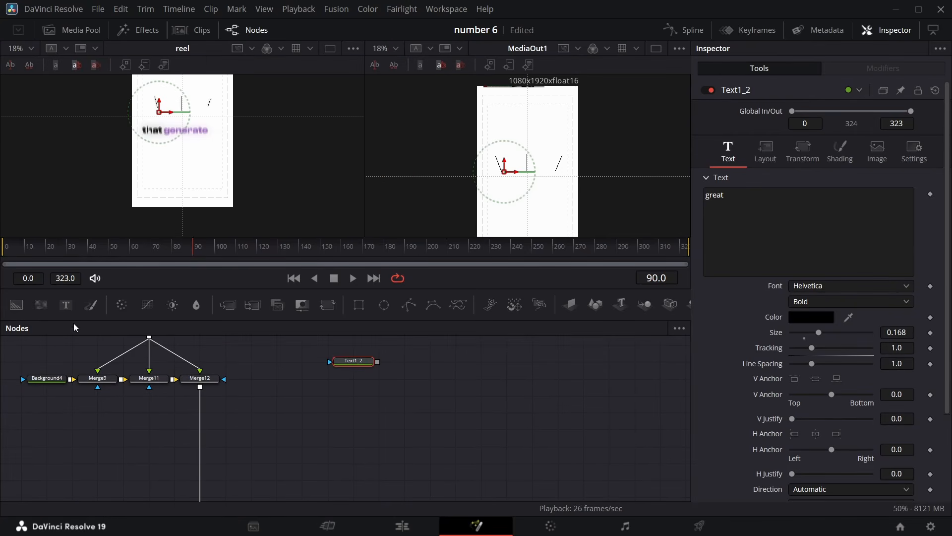
Add a Background node with Alpha 0 and merge the pasted text node over it
drag(16, 304, 256, 400)
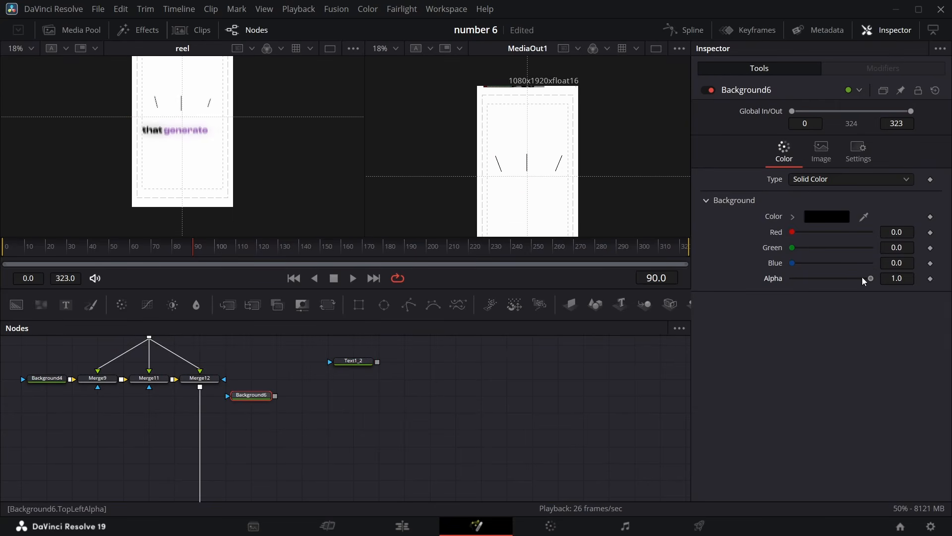
drag(862, 277, 719, 290)
drag(261, 400, 287, 401)
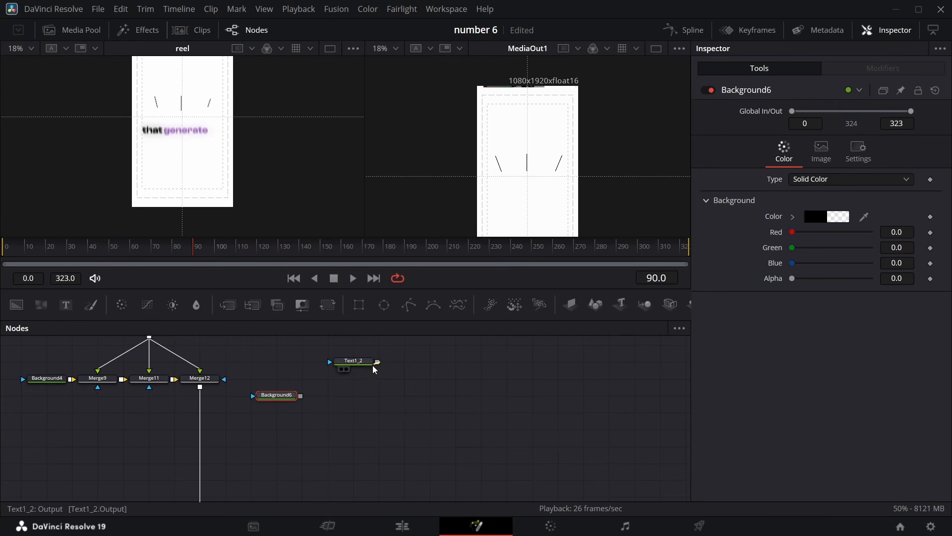
drag(377, 361, 300, 398)
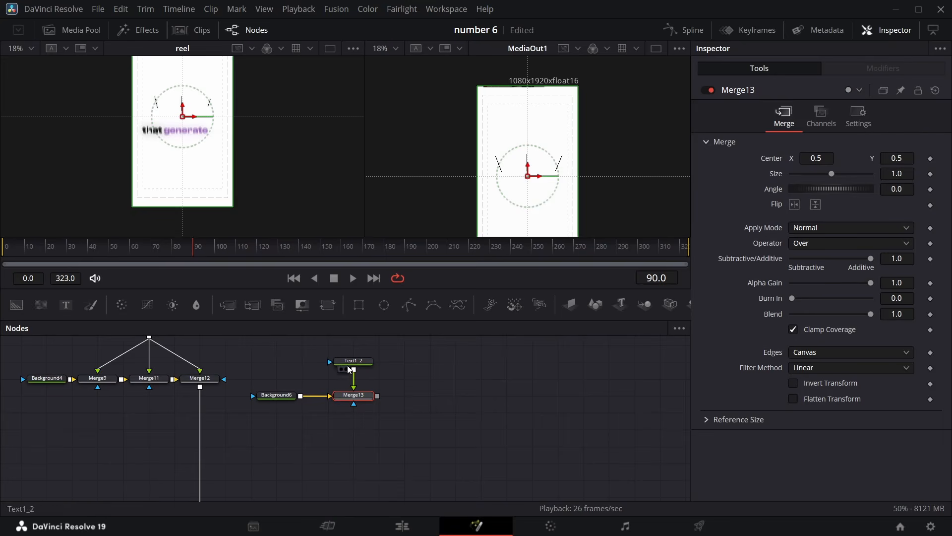
View Merge13 in the second viewer and change the pasted text node's text to "that generate"
click(346, 404)
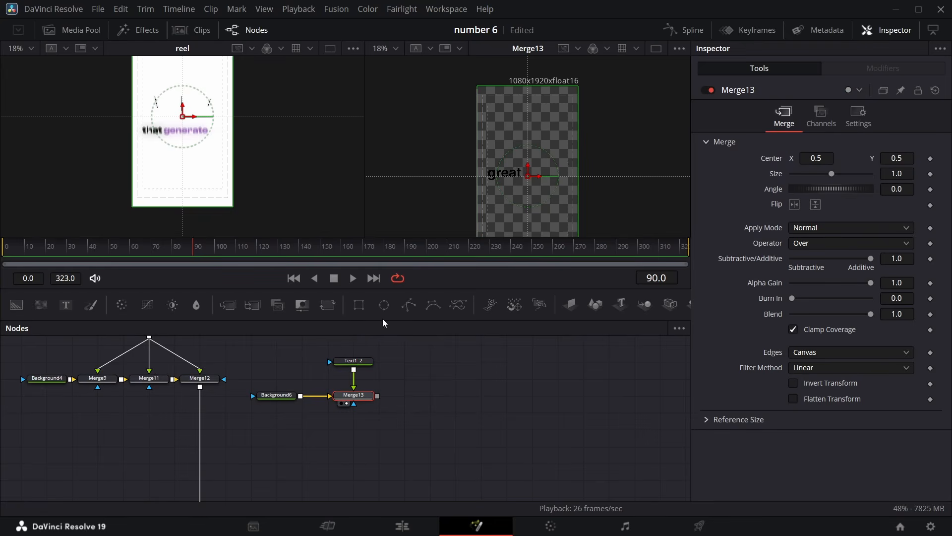
click(359, 361)
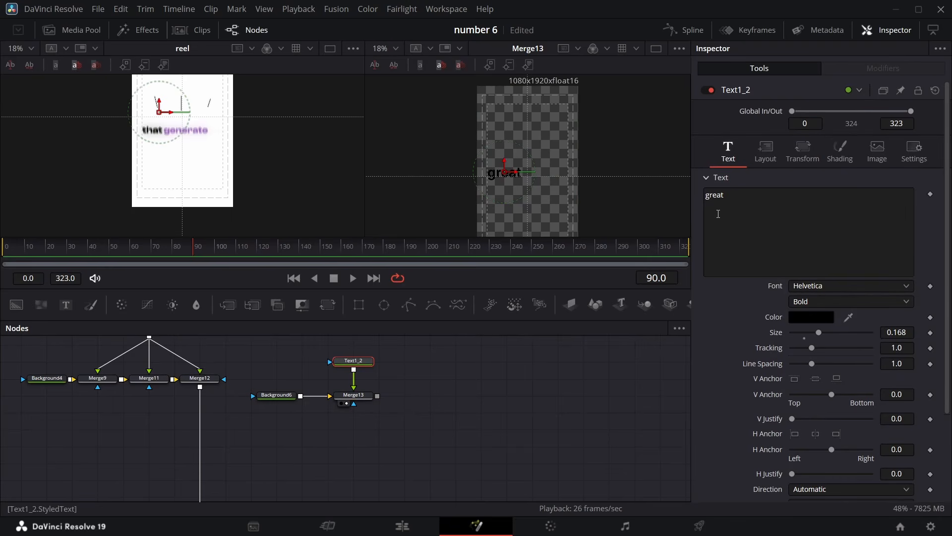
click(738, 198)
key(BackSpace)
key(BackSpace)
key(BackSpace)
key(BackSpace)
key(BackSpace)
text(that )
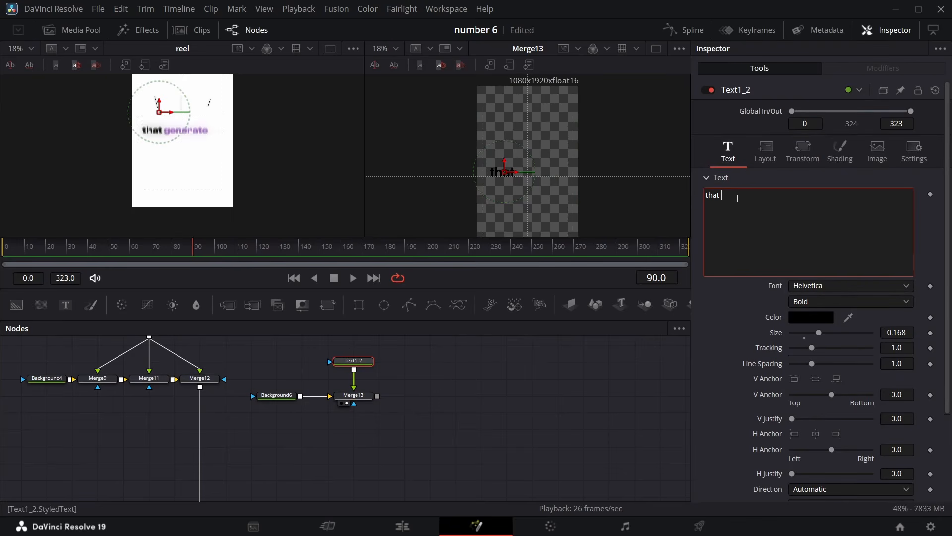
text(generate)
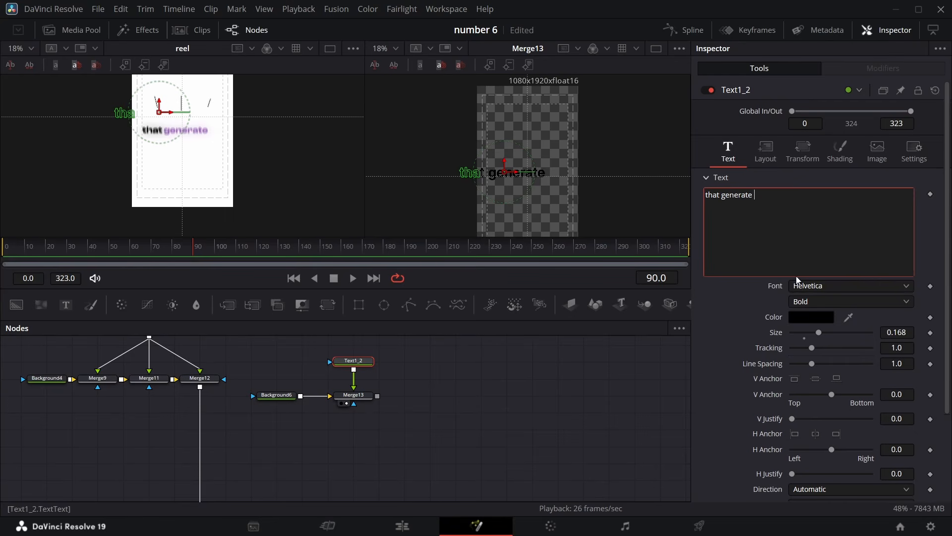
Set the pasted text's size to 0.14
click(769, 161)
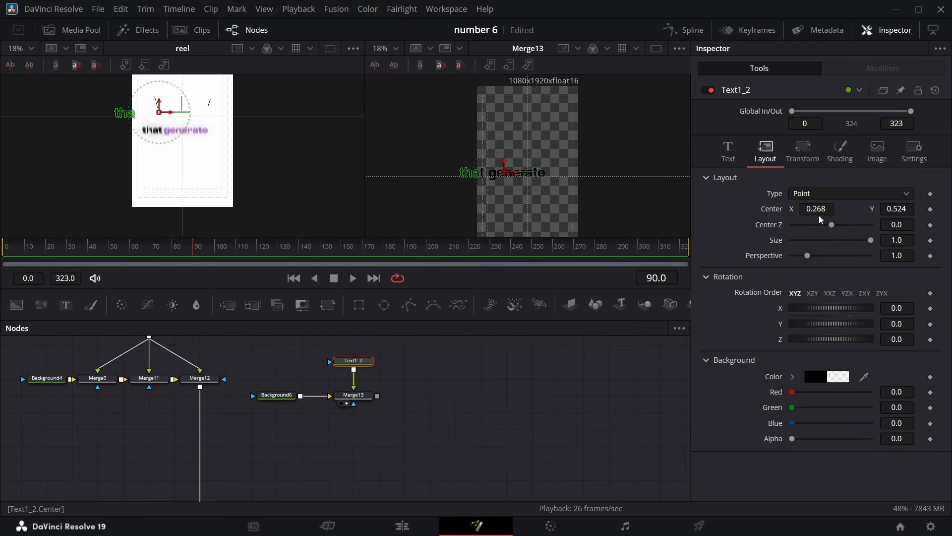
click(732, 159)
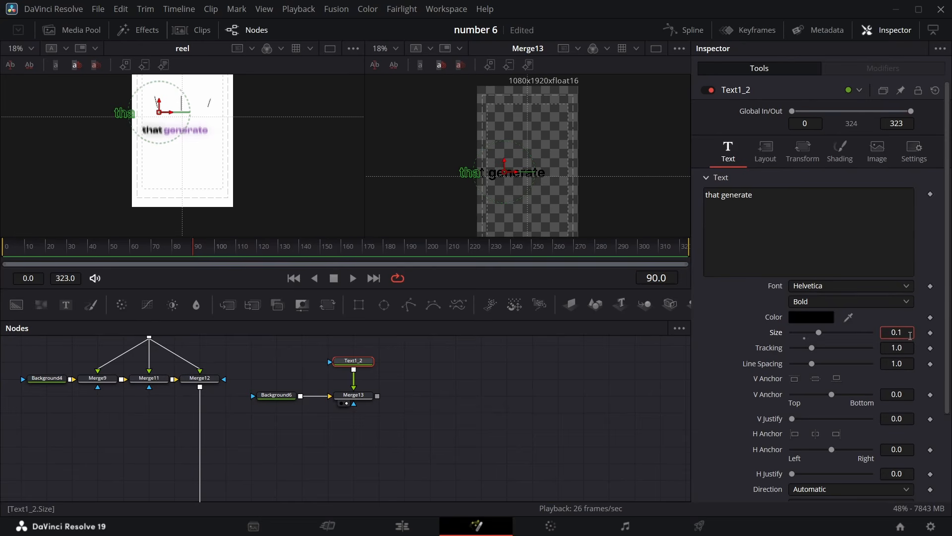
key(Return)
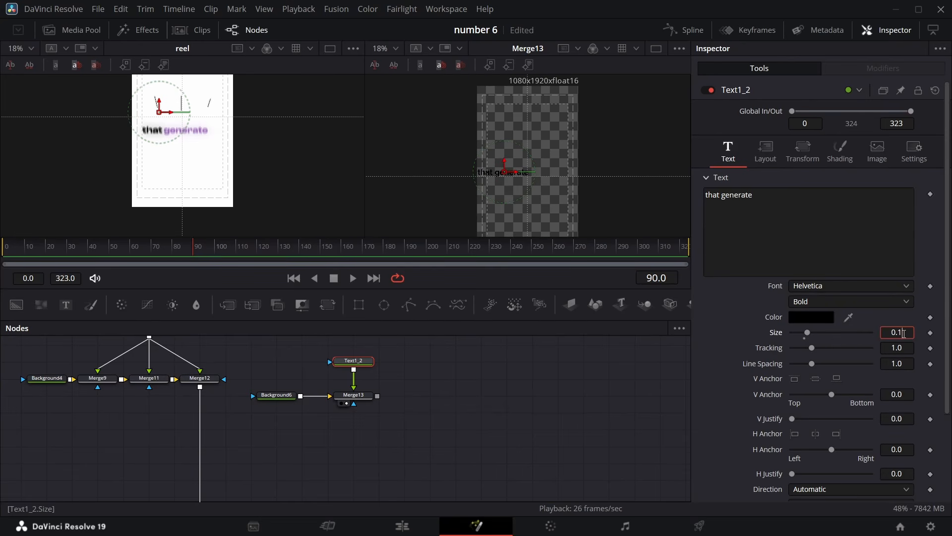
click(734, 318)
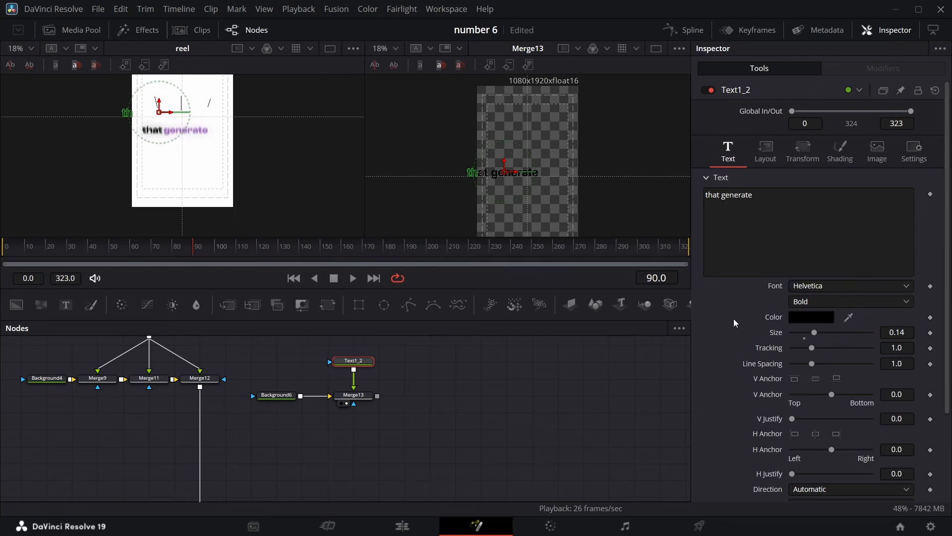
Reposition the pasted text to center X 0.415 and reduce its size to 0.12
click(758, 159)
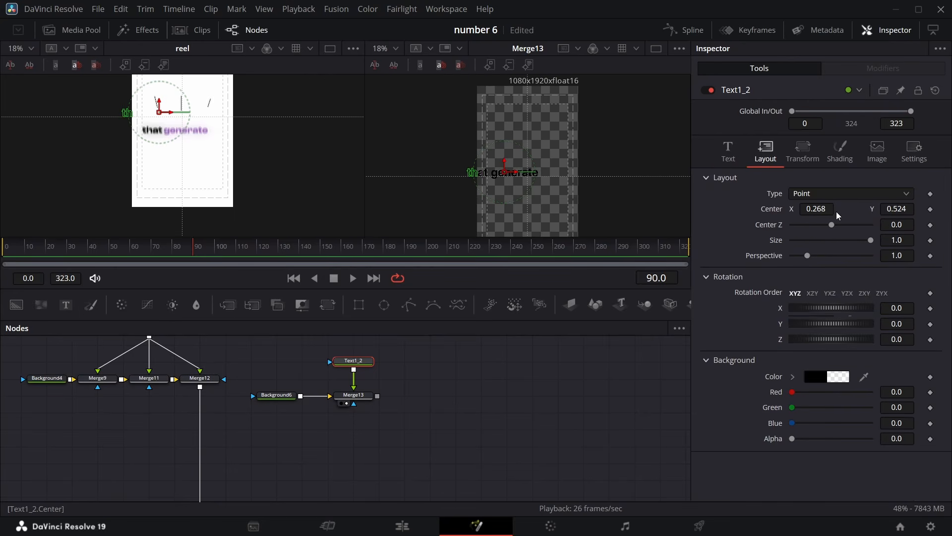
drag(817, 209, 896, 210)
click(728, 148)
click(913, 332)
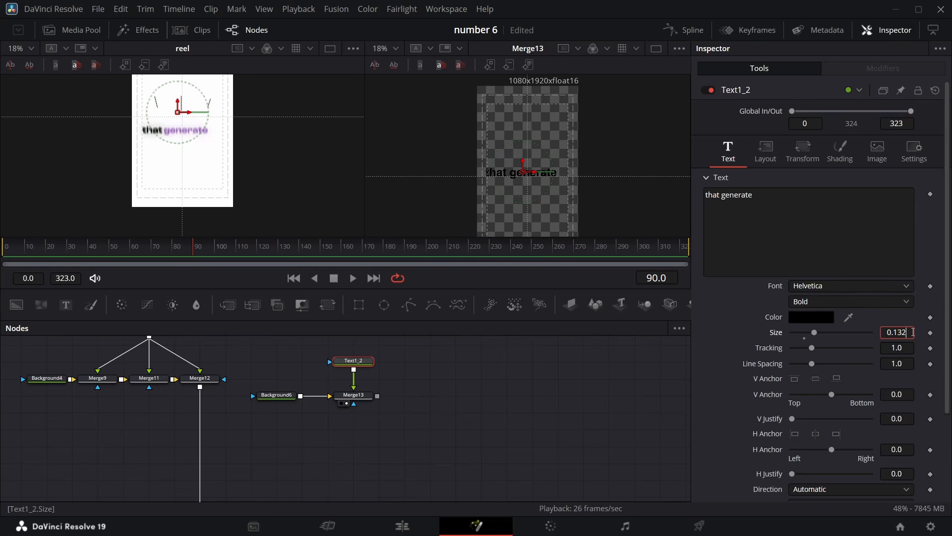
drag(913, 332, 908, 332)
click(765, 149)
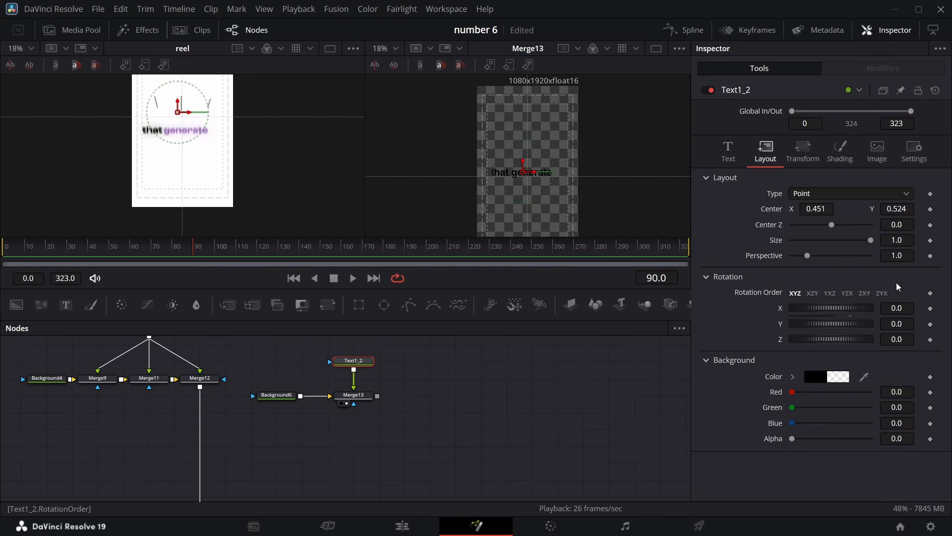
drag(824, 206, 787, 208)
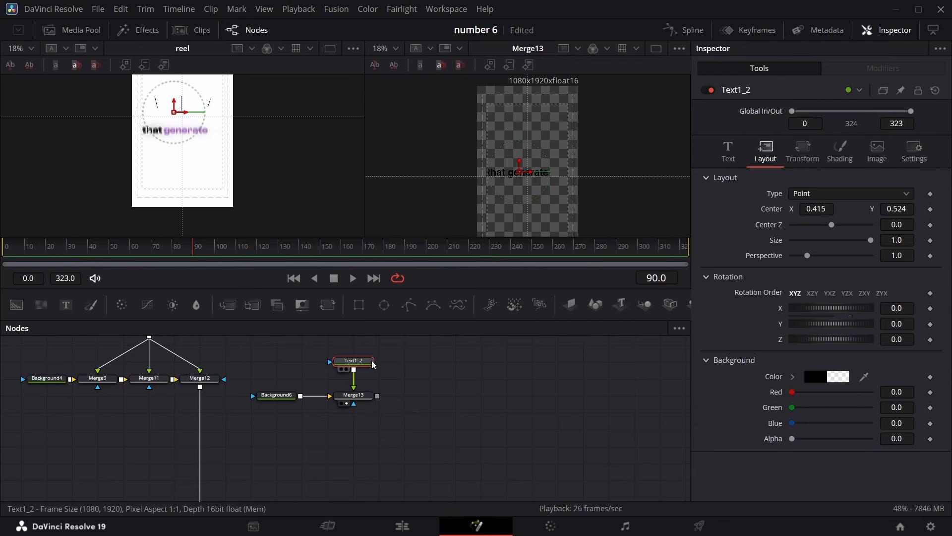
click(728, 150)
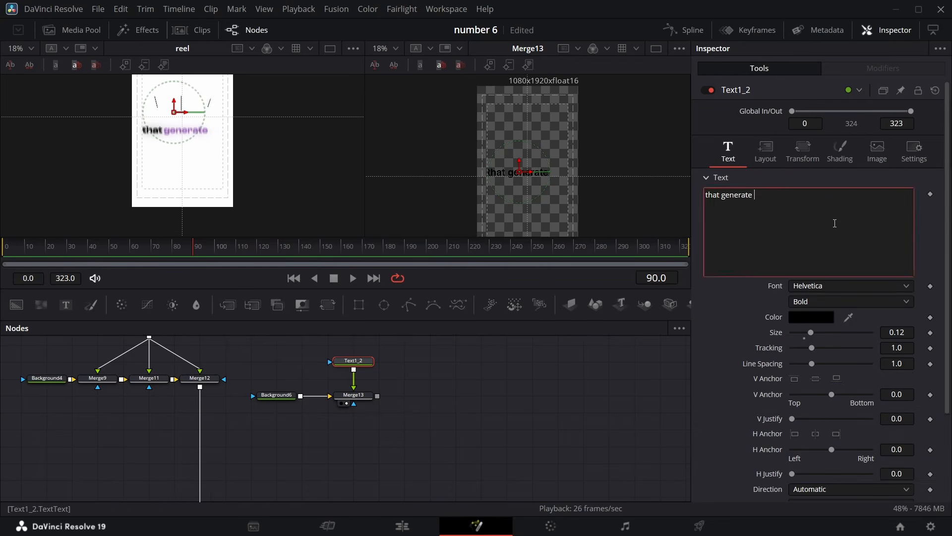
Add Character Level Styling to the text and color the word "generate" purple, picking the color from the reel viewer
click(836, 224)
drag(192, 252, 222, 249)
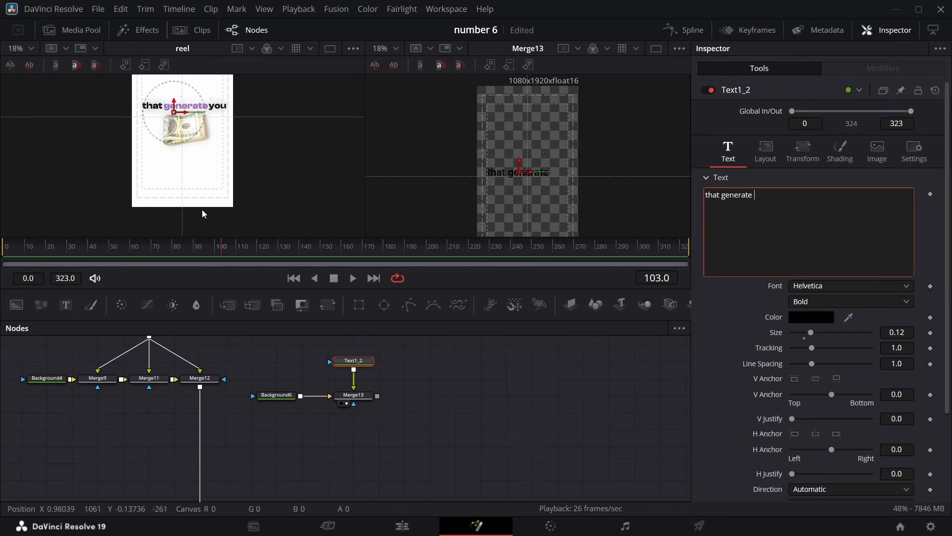
click(757, 197)
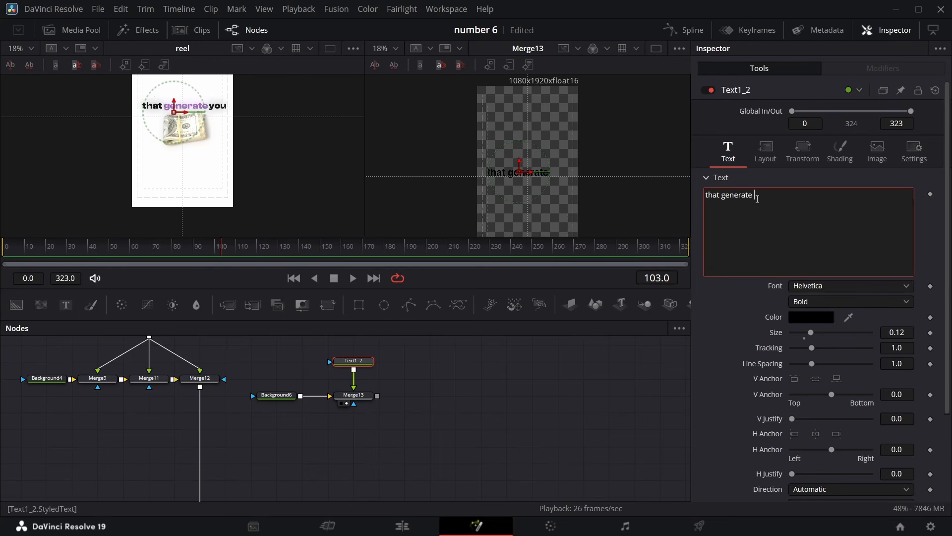
right_click(816, 219)
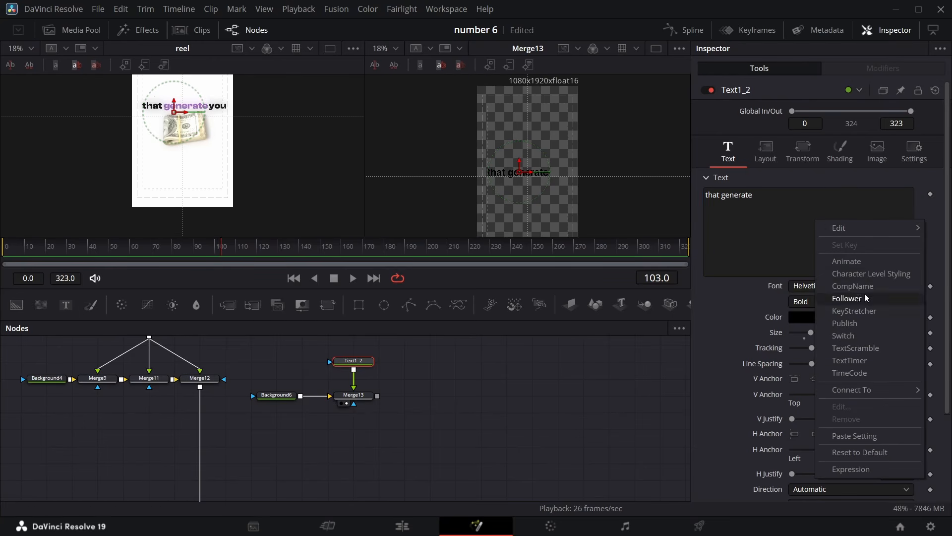
click(871, 273)
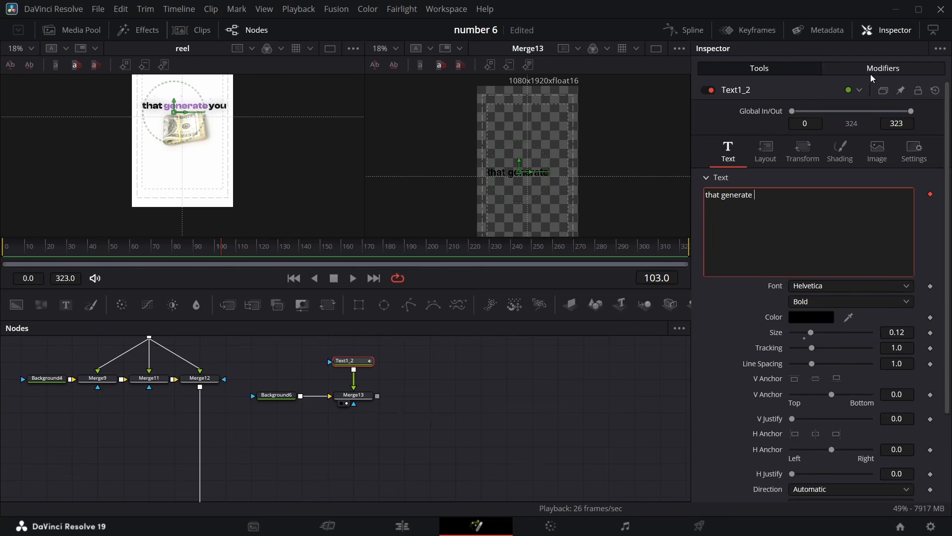
drag(508, 177, 538, 175)
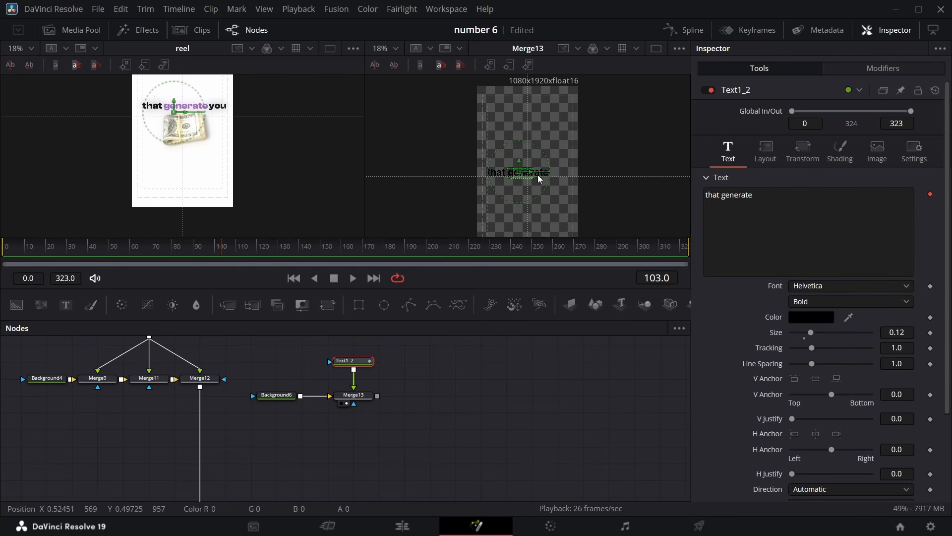
click(880, 69)
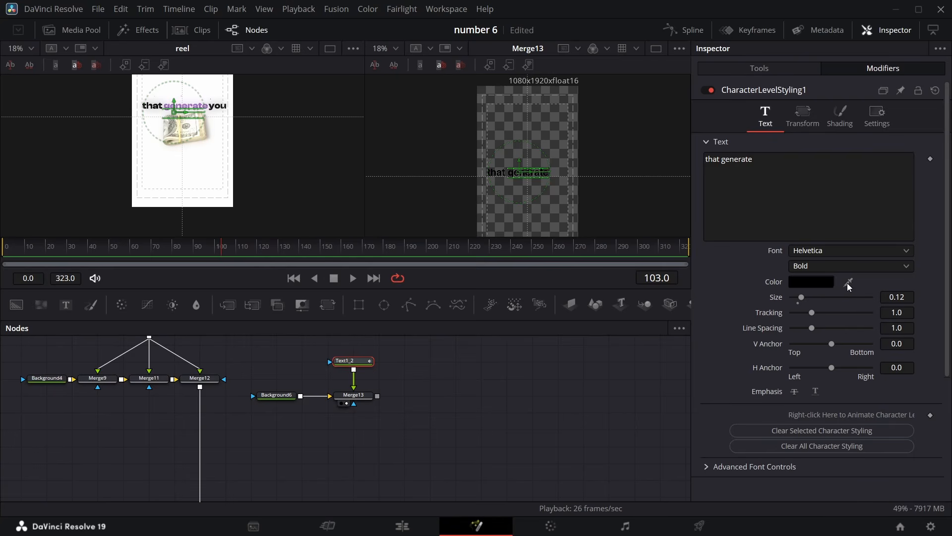
drag(848, 281, 201, 101)
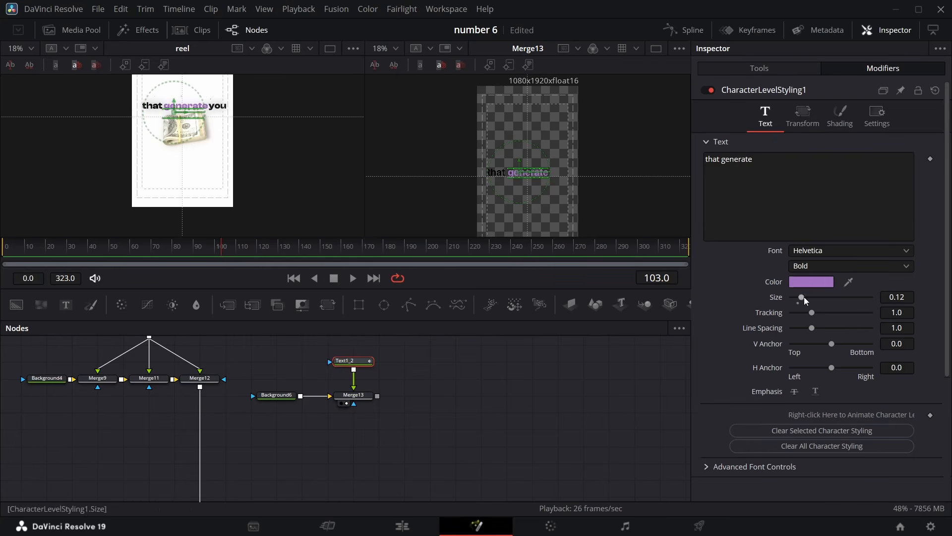
click(426, 361)
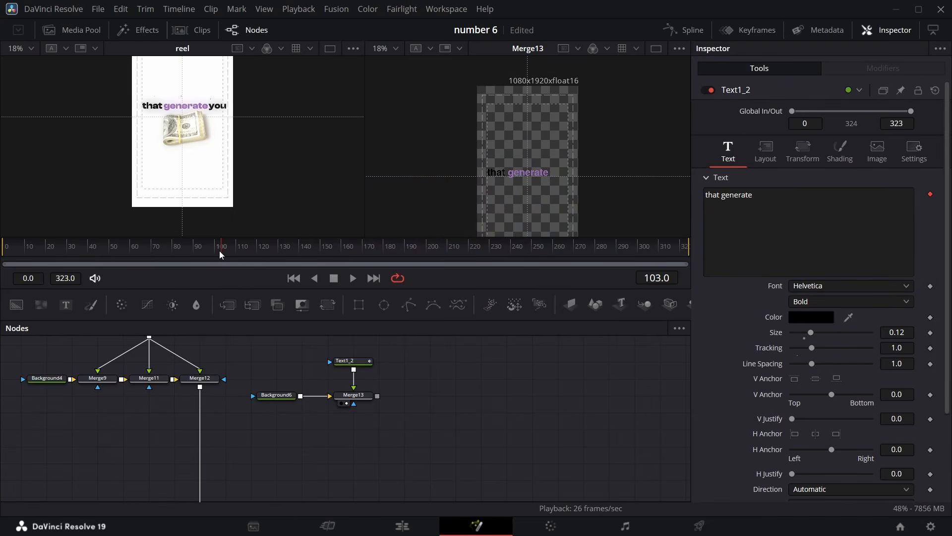
Paste another copy of the text node beside the first one
mouse_move(219, 251)
mouse_down()
mouse_move(189, 254)
mouse_move(212, 248)
mouse_up()
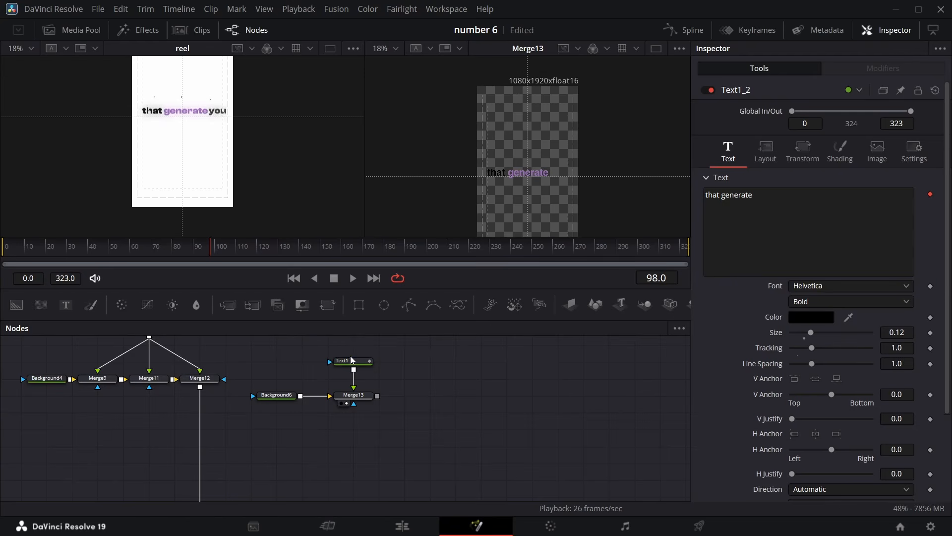
click(352, 360)
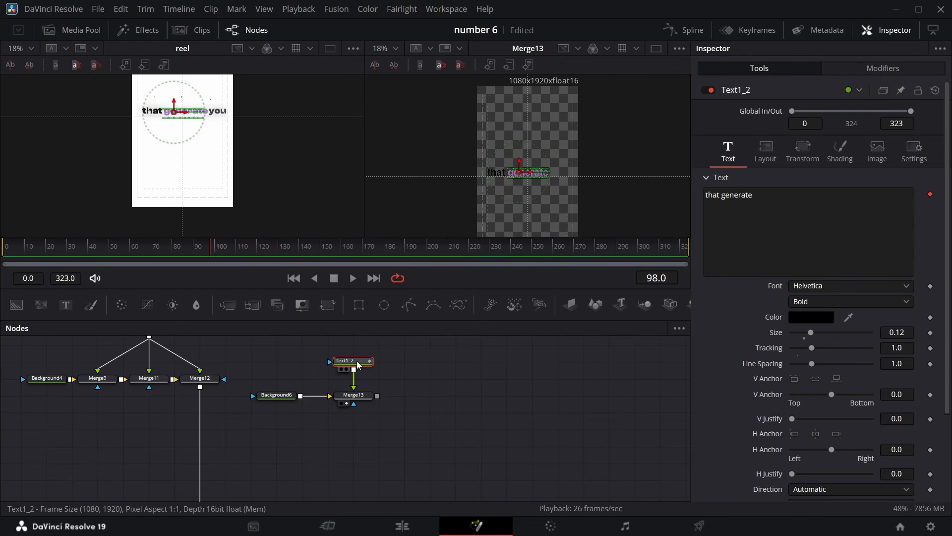
click(405, 365)
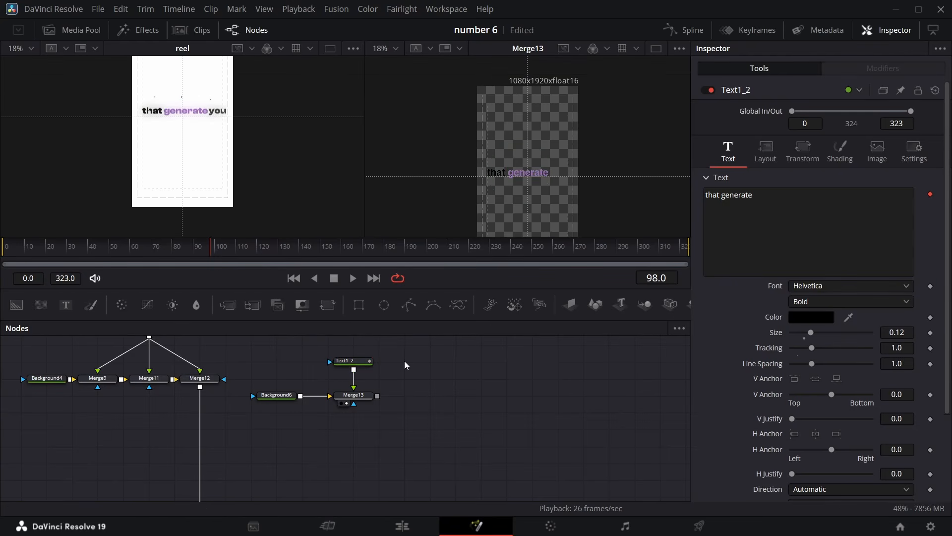
key(ctrl+v)
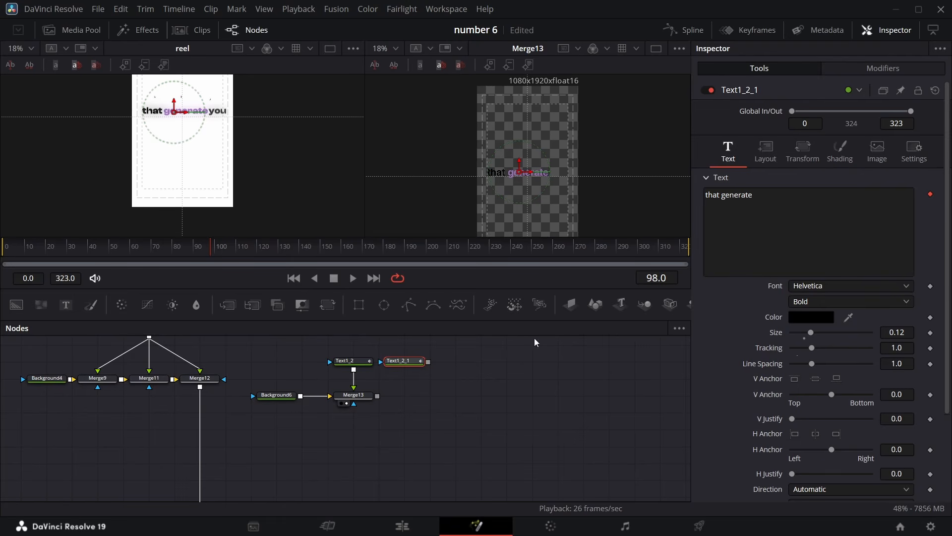
Remove the character styling animation from the new text copy and change its text to "you"
click(758, 203)
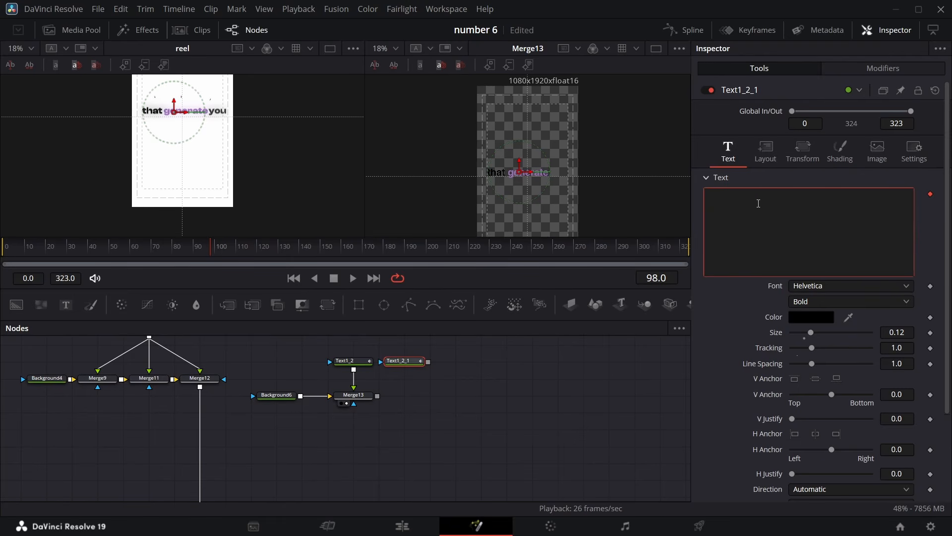
click(930, 194)
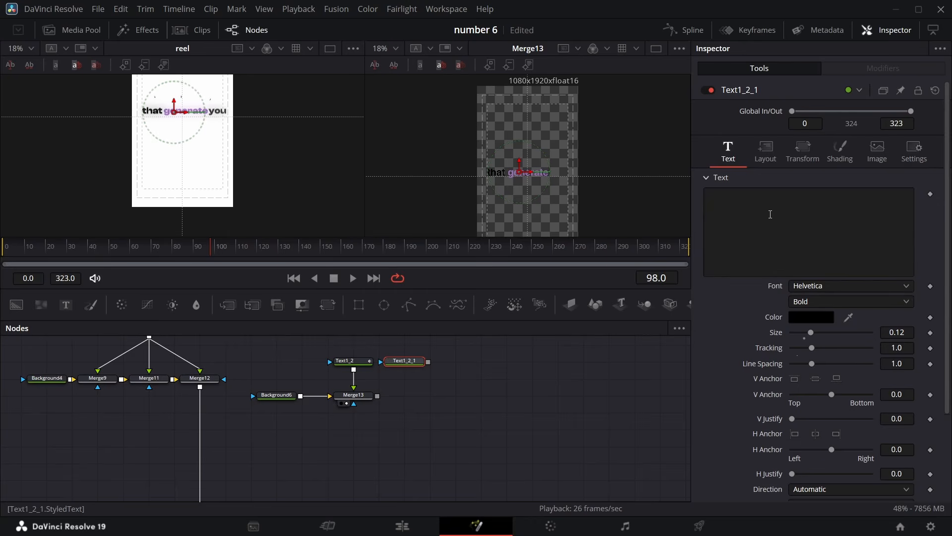
click(754, 208)
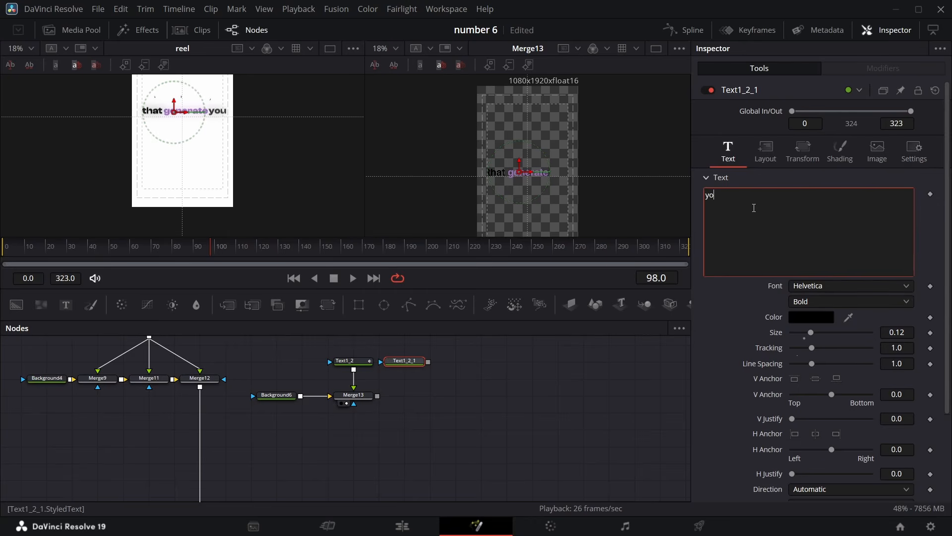
Merge the "you" text node over Merge13's output with a new Merge node
click(352, 361)
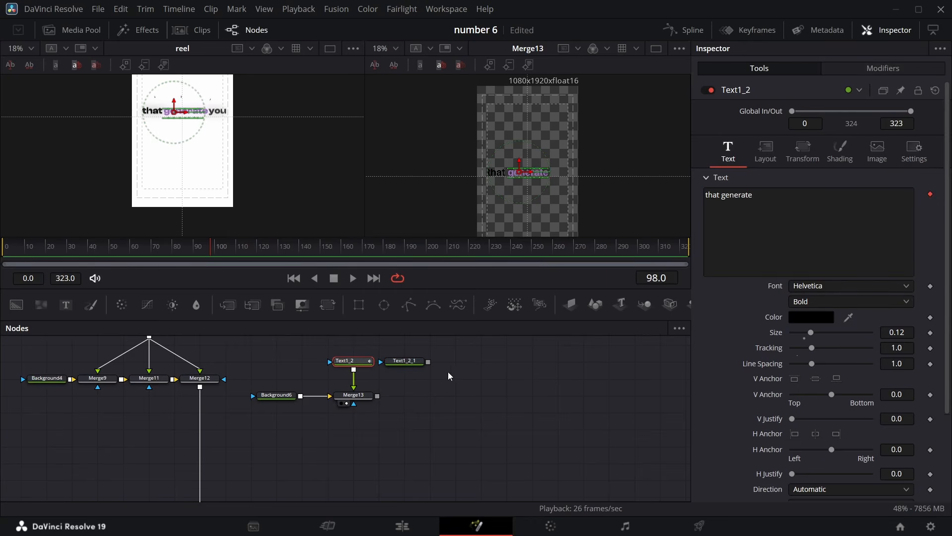
drag(428, 364, 378, 397)
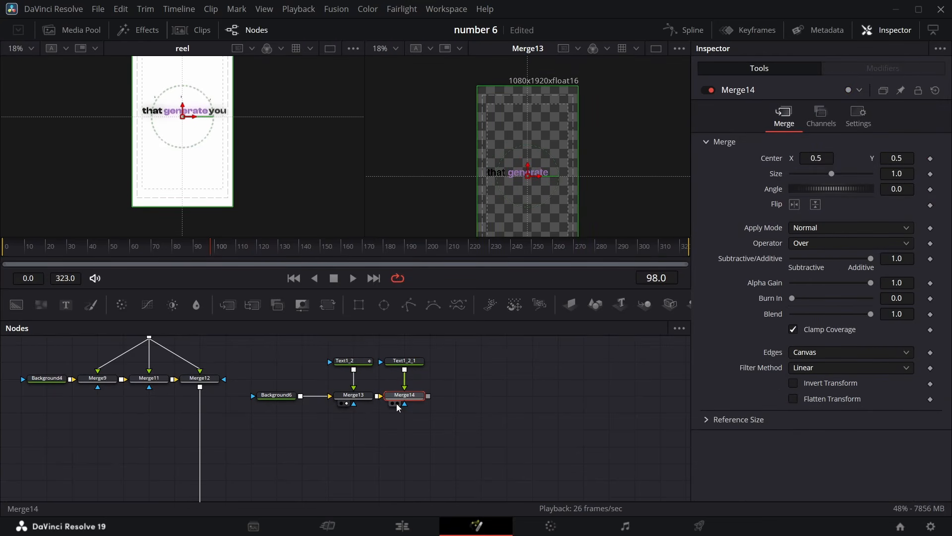
Move the "you" text to center X 0.819 after "generate" and save the project
click(409, 361)
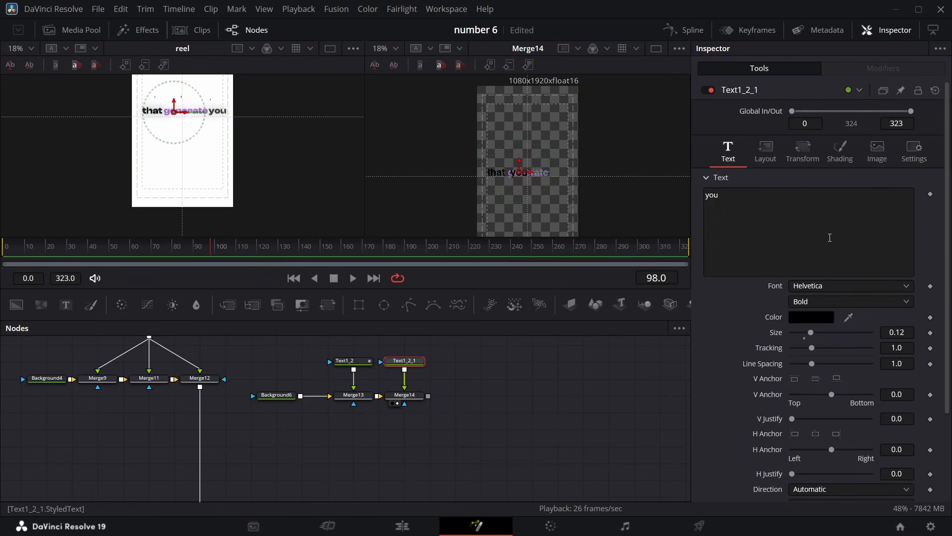
click(765, 150)
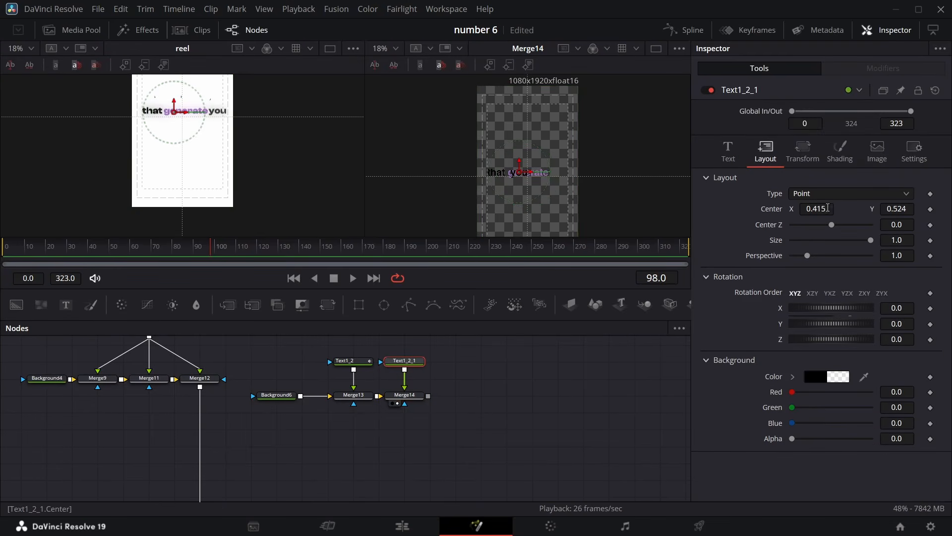
drag(519, 172, 562, 171)
key(ctrl+s)
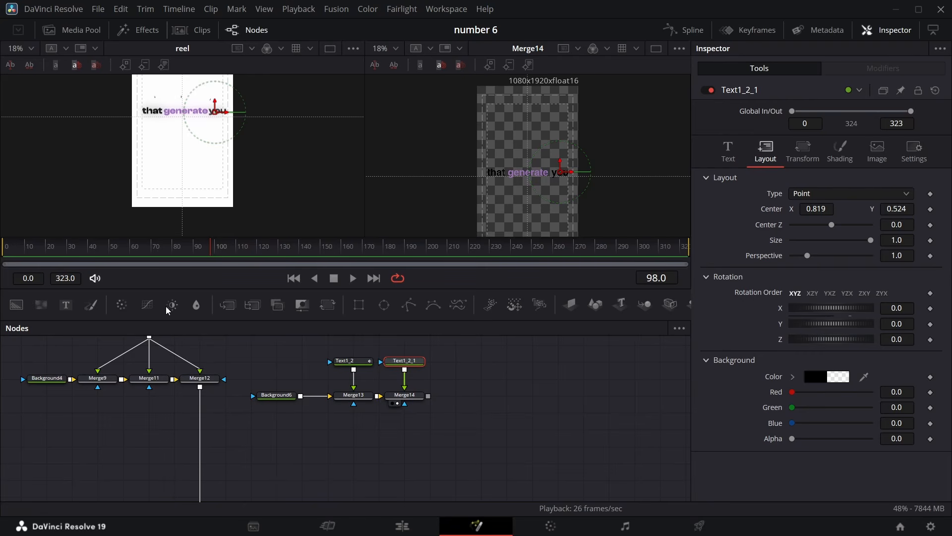
Bring the pngwing.com image from the Media Pool into the comp, merged over Merge14 through a Transform node
drag(210, 259, 238, 258)
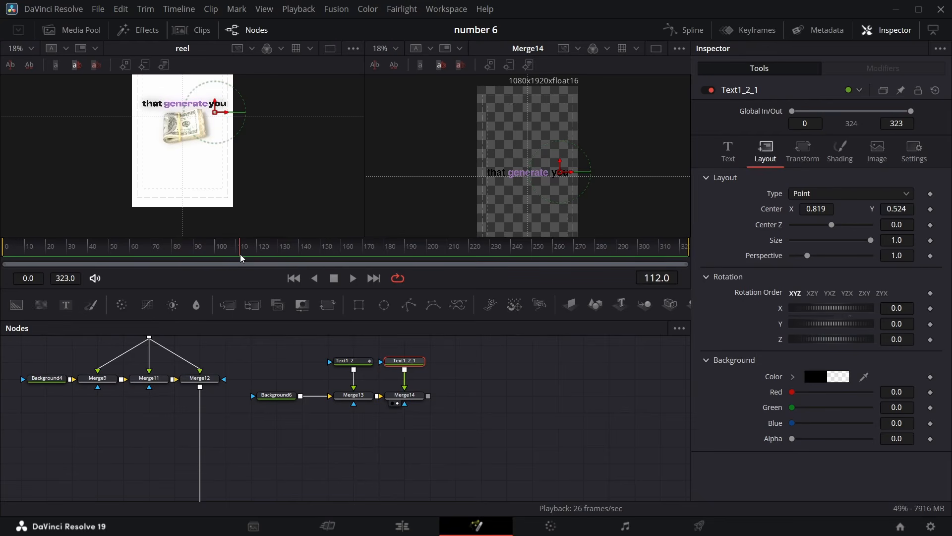
click(54, 31)
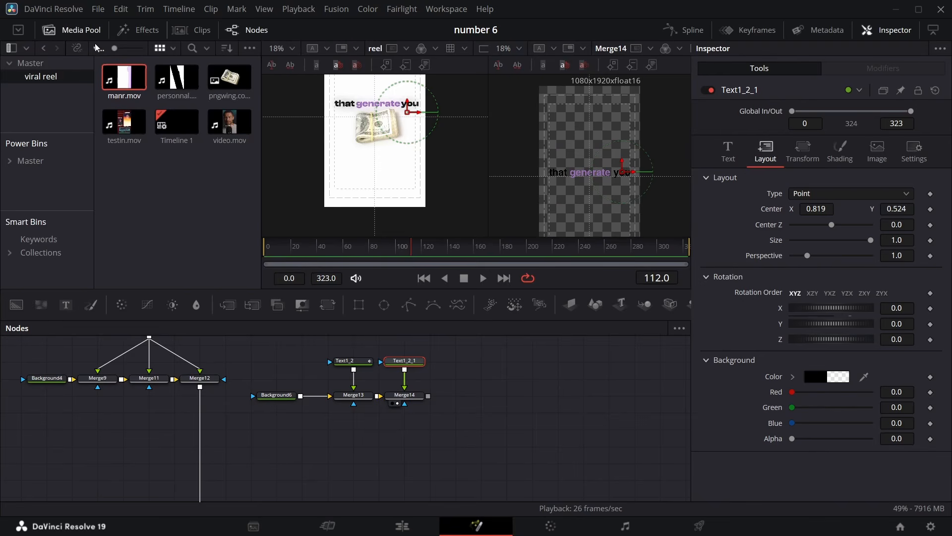
drag(229, 78, 446, 330)
drag(336, 305, 429, 470)
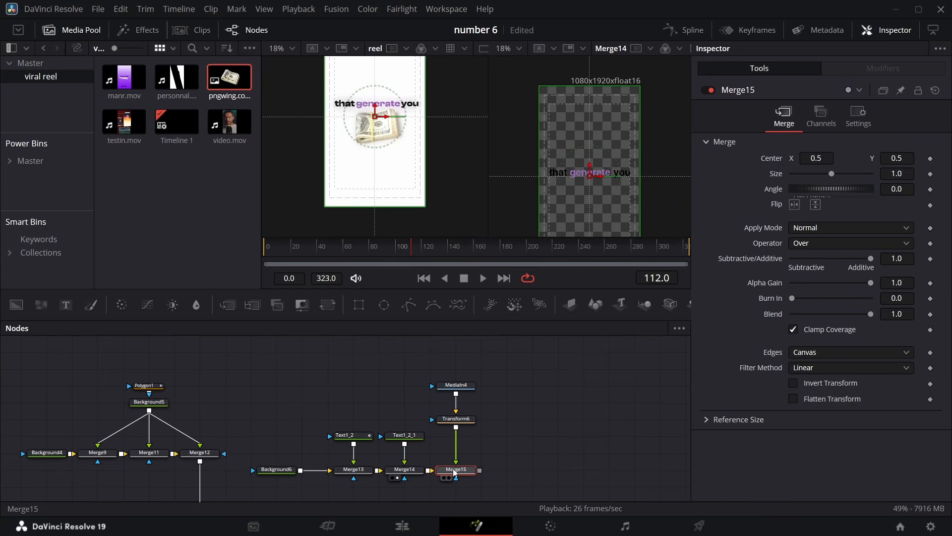
click(451, 478)
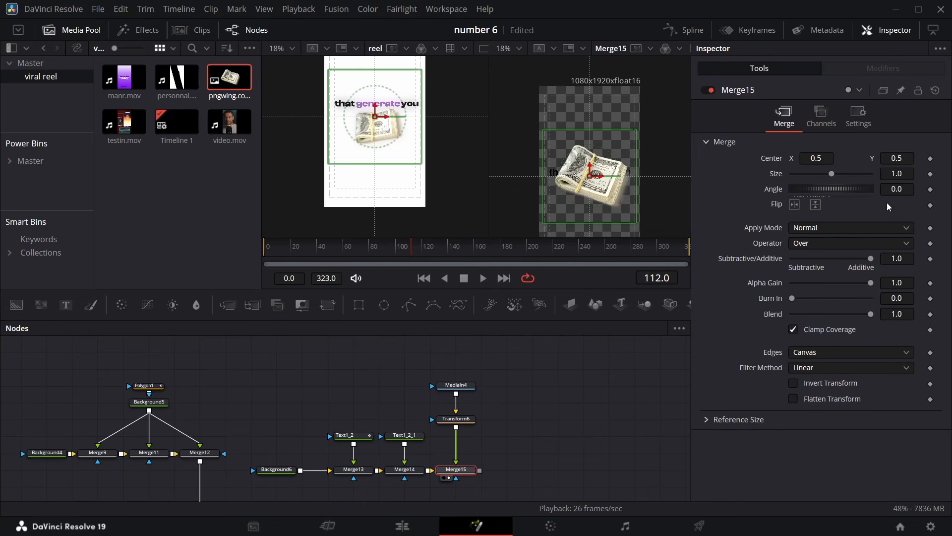
Scale the image's Transform node down to size 0.6
click(456, 420)
drag(897, 205, 893, 205)
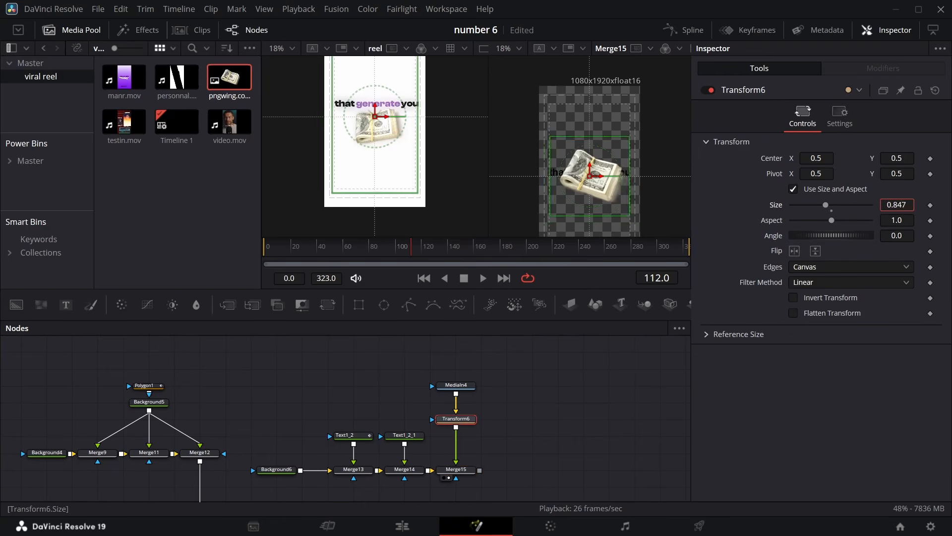
drag(896, 205, 791, 205)
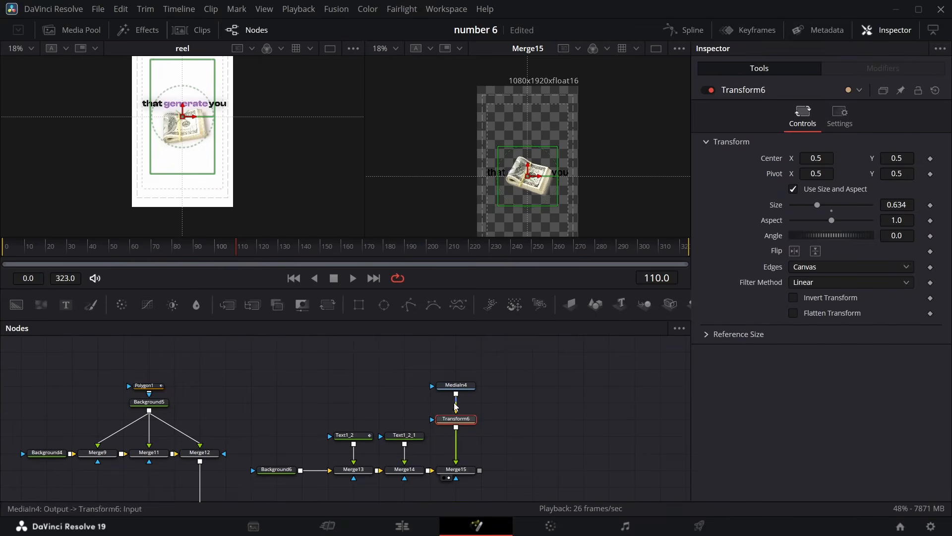
click(404, 435)
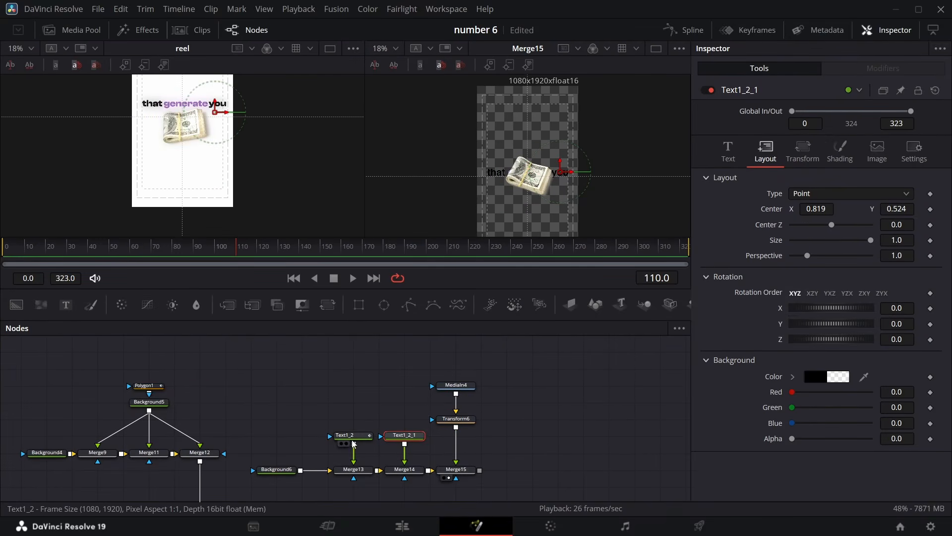
click(456, 419)
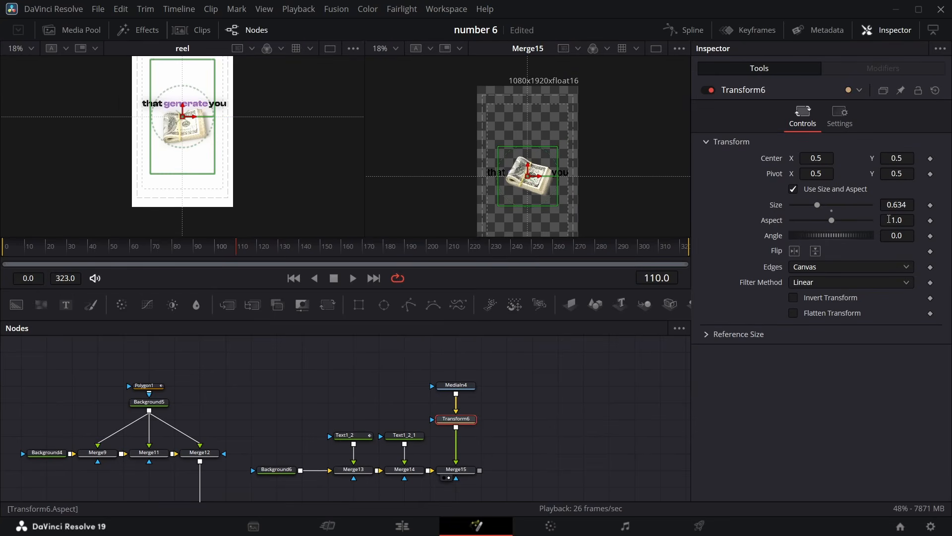
click(907, 205)
key(Return)
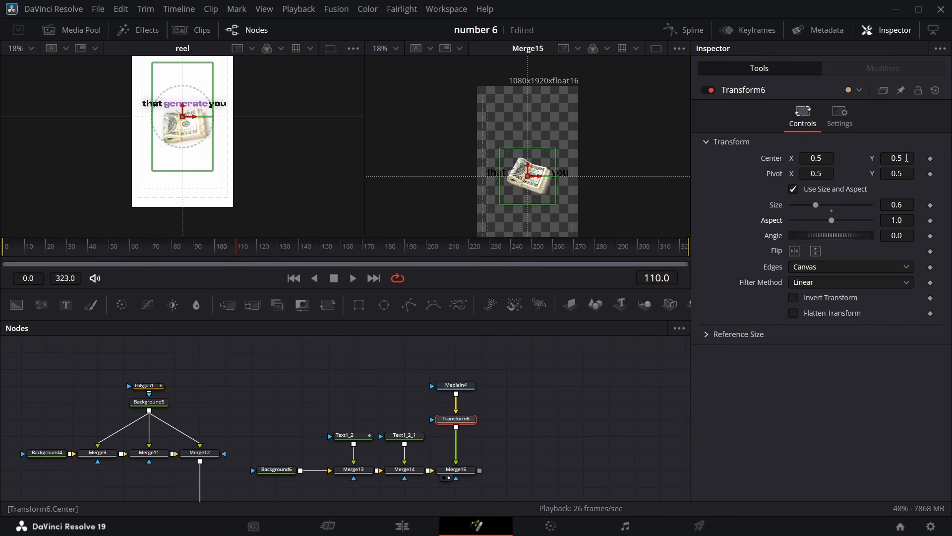
Move the image down to center Y 0.311 and rotate it to an angle of 24.8
drag(907, 158, 815, 158)
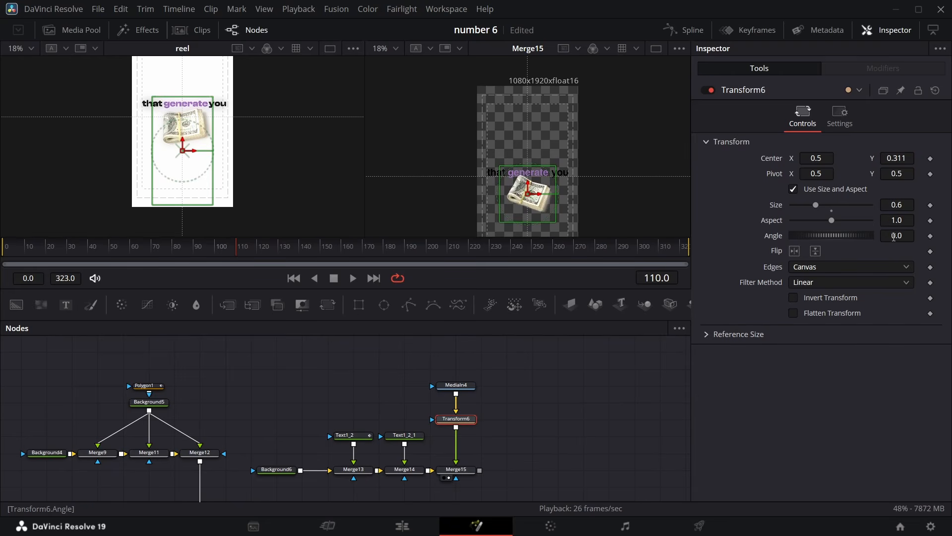
drag(895, 237, 931, 236)
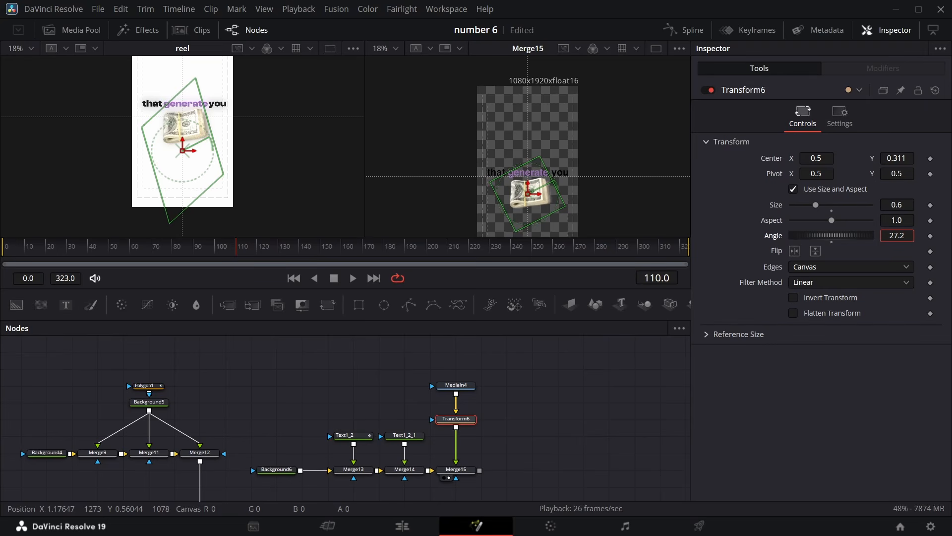
key(ctrl+z)
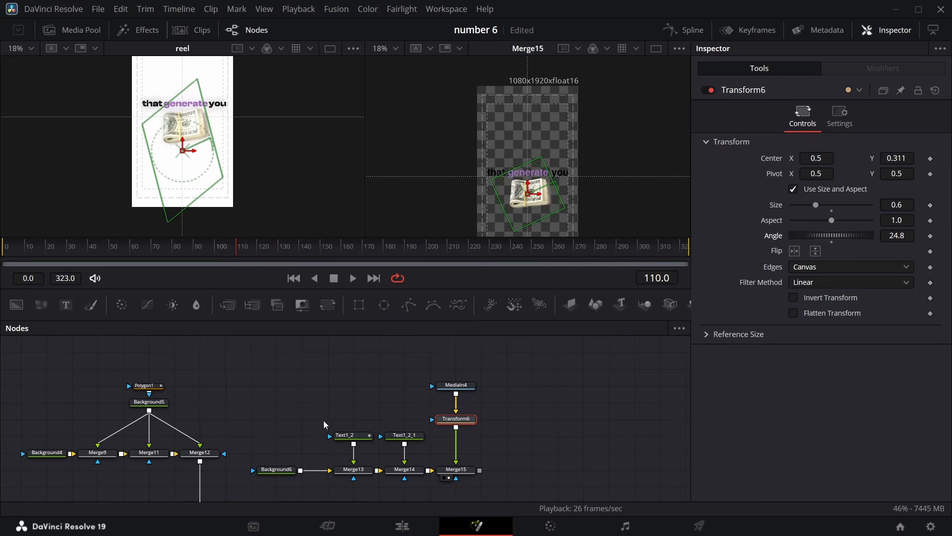
Insert a Transform node after Merge14 and raise the text to center Y 0.566
drag(324, 421, 379, 471)
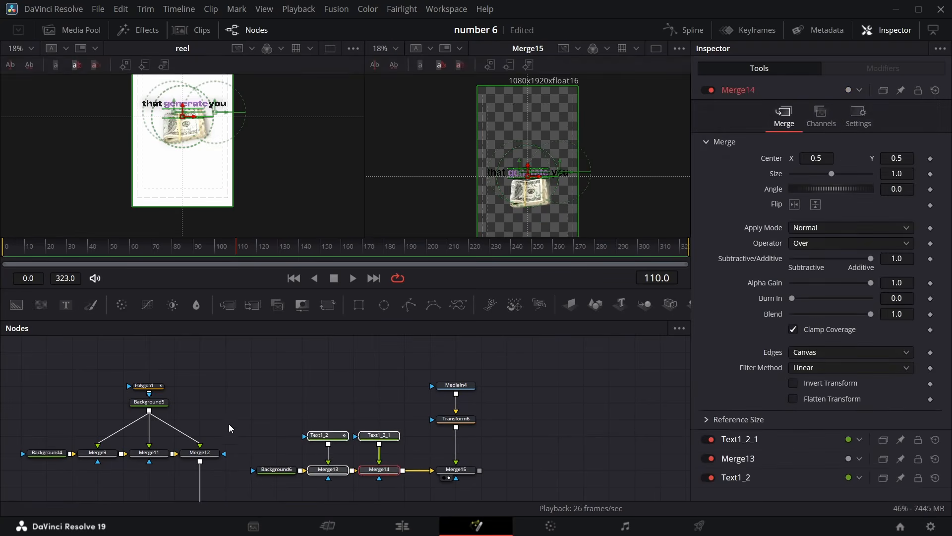
drag(212, 416, 371, 471)
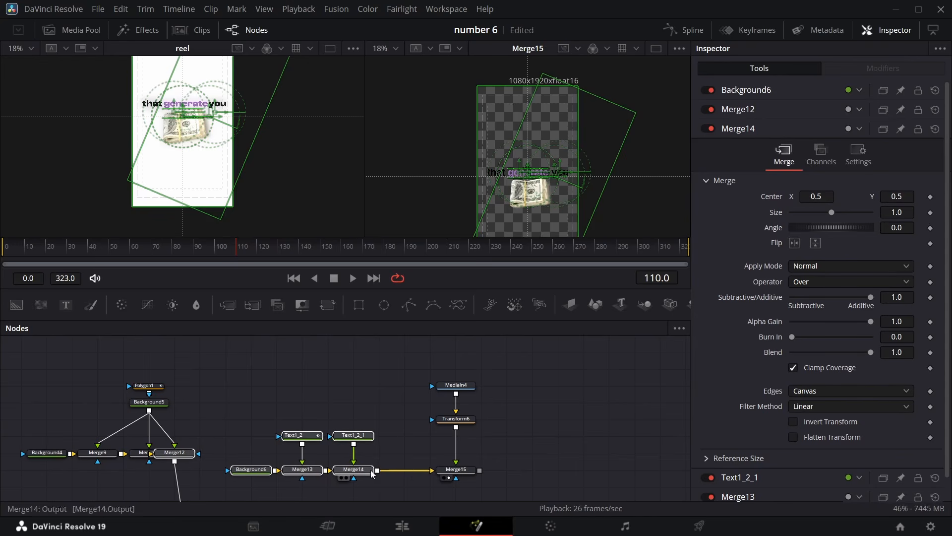
click(372, 471)
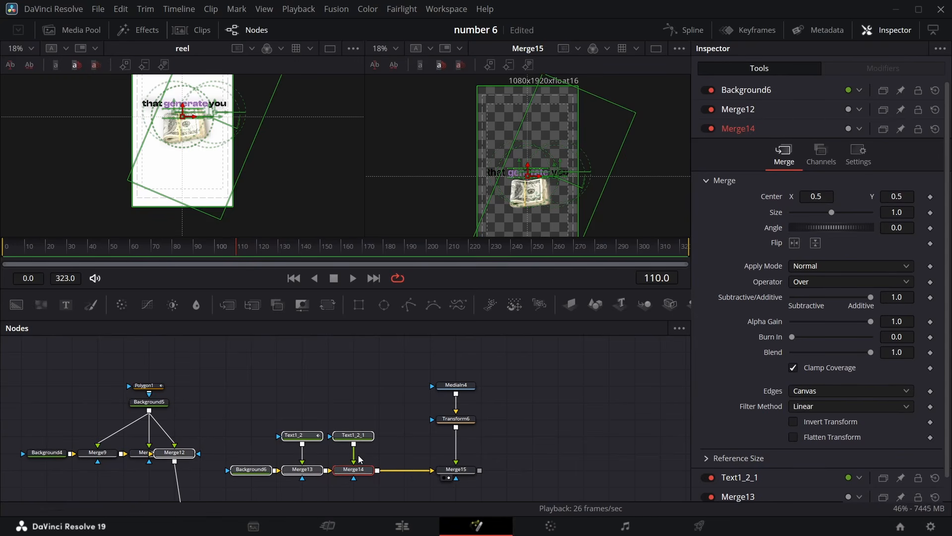
click(327, 305)
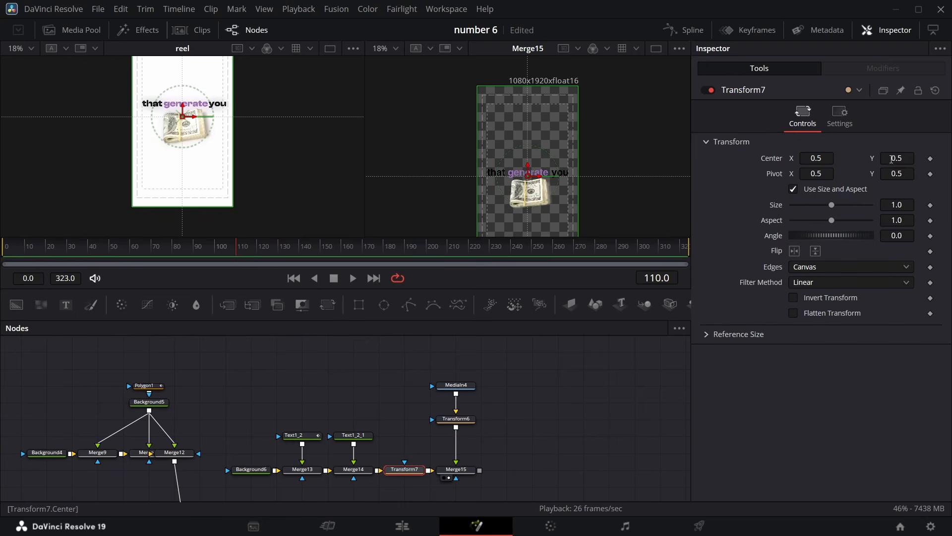
mouse_move(891, 159)
mouse_down()
mouse_move(925, 159)
mouse_move(893, 163)
mouse_up()
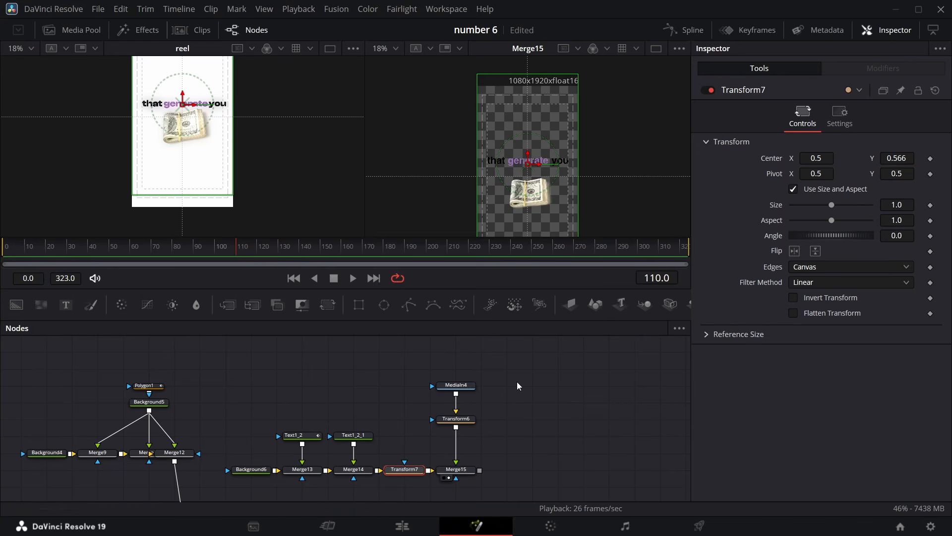
Set the image Transform's size to 0.66 and center Y to 0.388
click(459, 421)
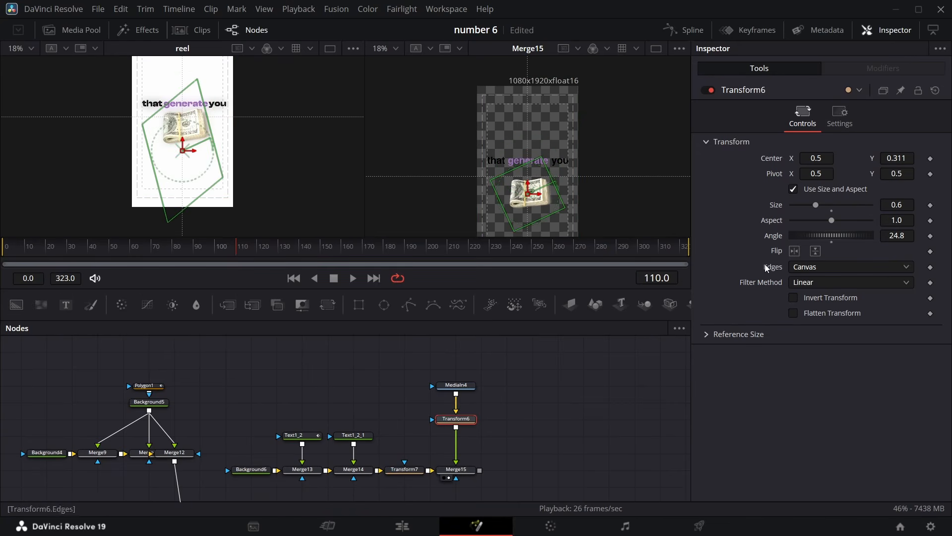
drag(893, 204, 910, 204)
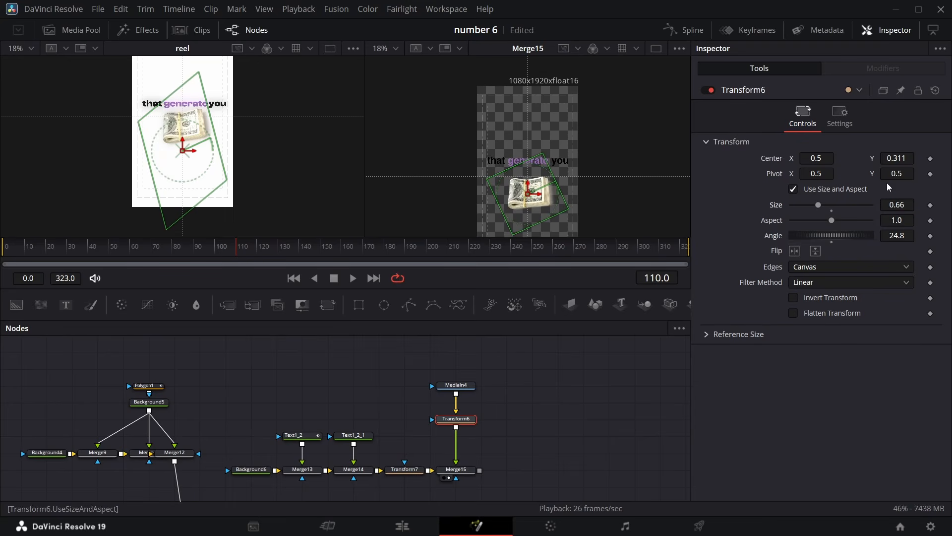
drag(896, 159, 936, 160)
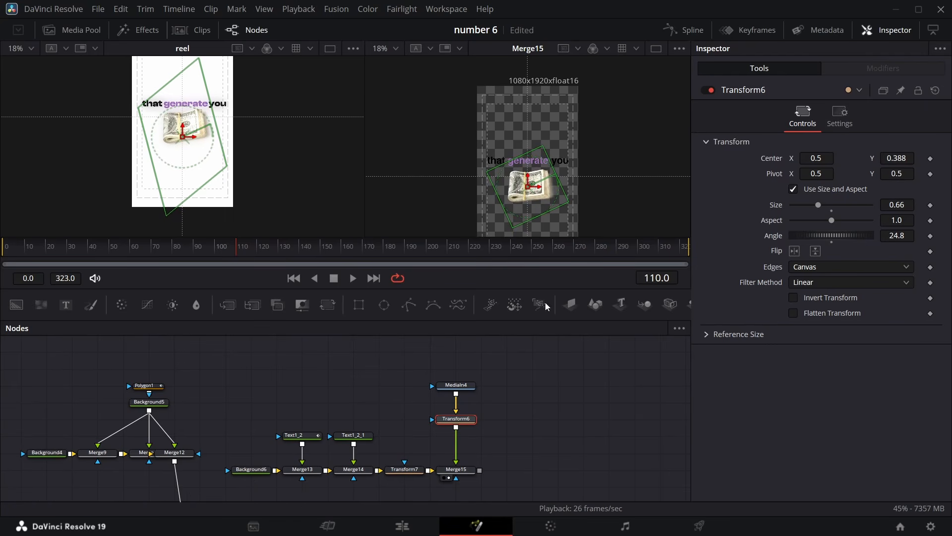
Add a Drop Shadow node directly after the image's MediaIn node
drag(456, 419, 456, 435)
click(459, 388)
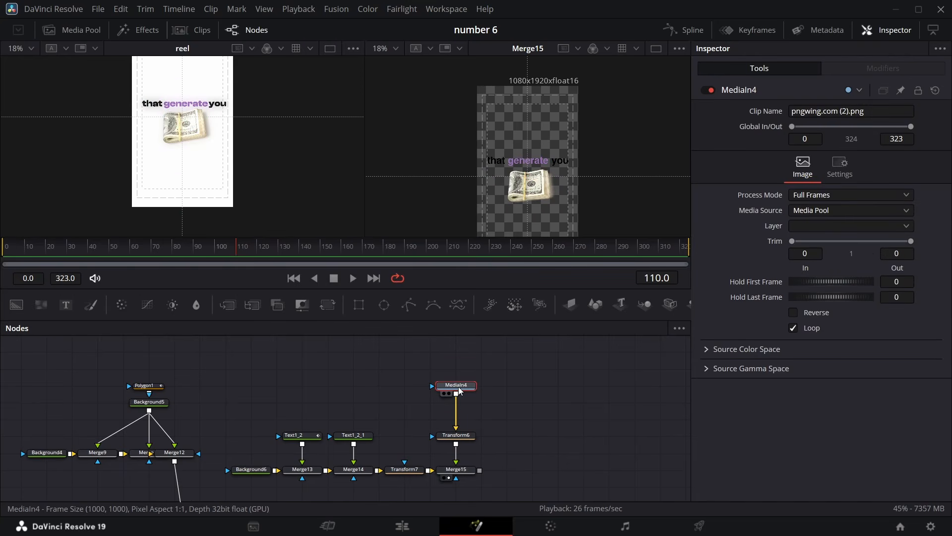
key(shift+space)
text(glow)
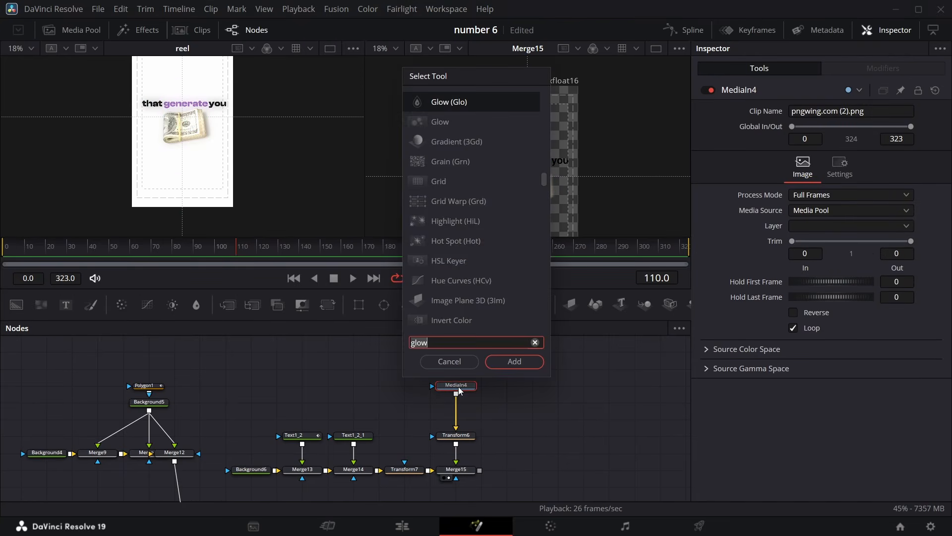
text(drop)
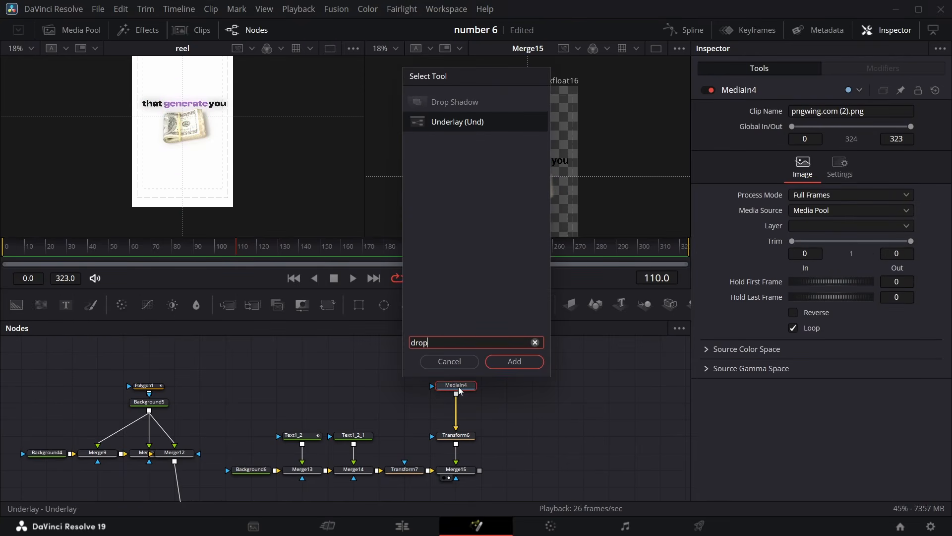
click(501, 110)
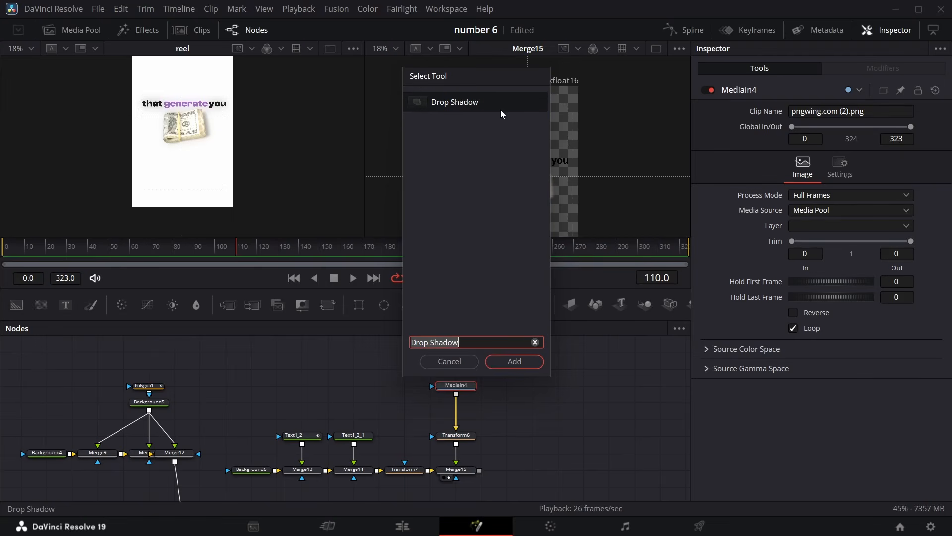
click(513, 361)
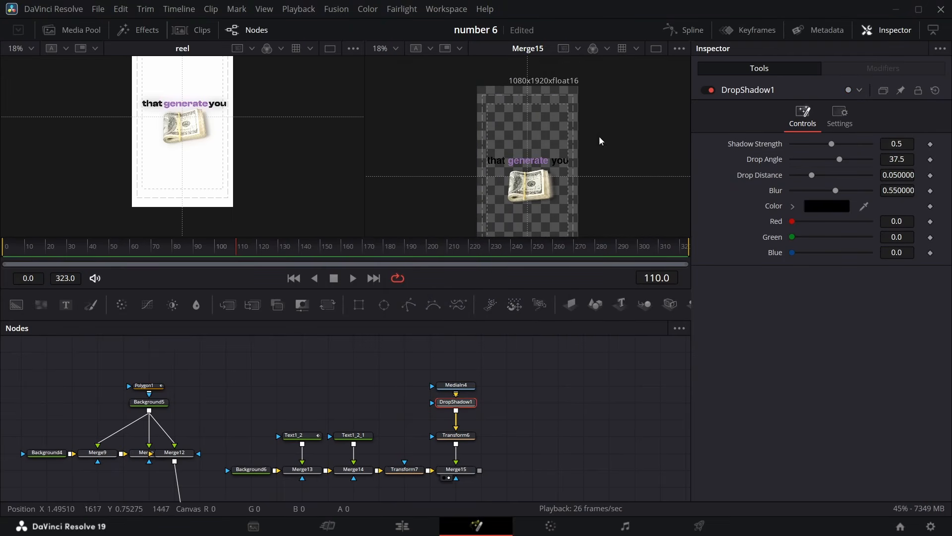
Insert a Glow node after Merge14 with glow size about 29.1 and glow 0.575
scroll(479, 378, down, 1)
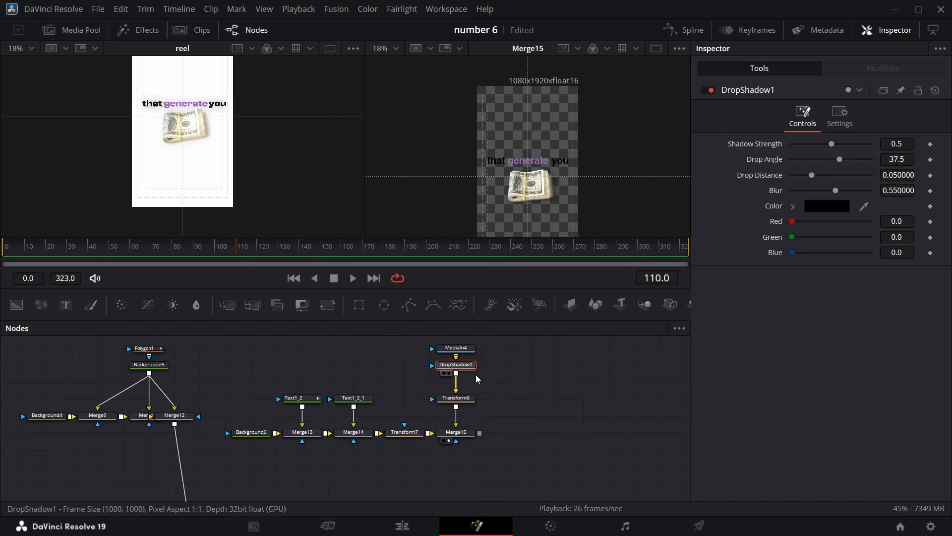
mouse_move(407, 434)
mouse_down()
mouse_move(351, 437)
mouse_move(412, 438)
mouse_up()
click(347, 386)
click(305, 435)
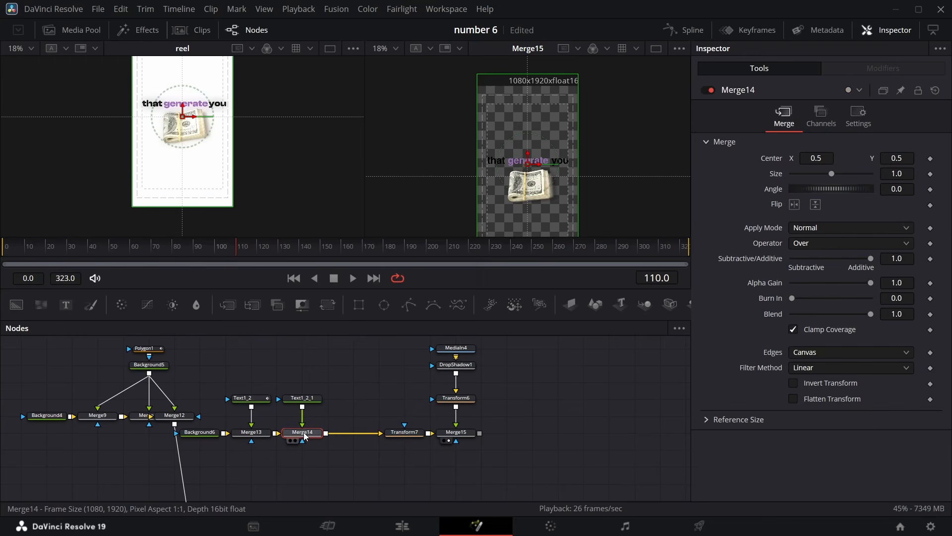
key(shift+space)
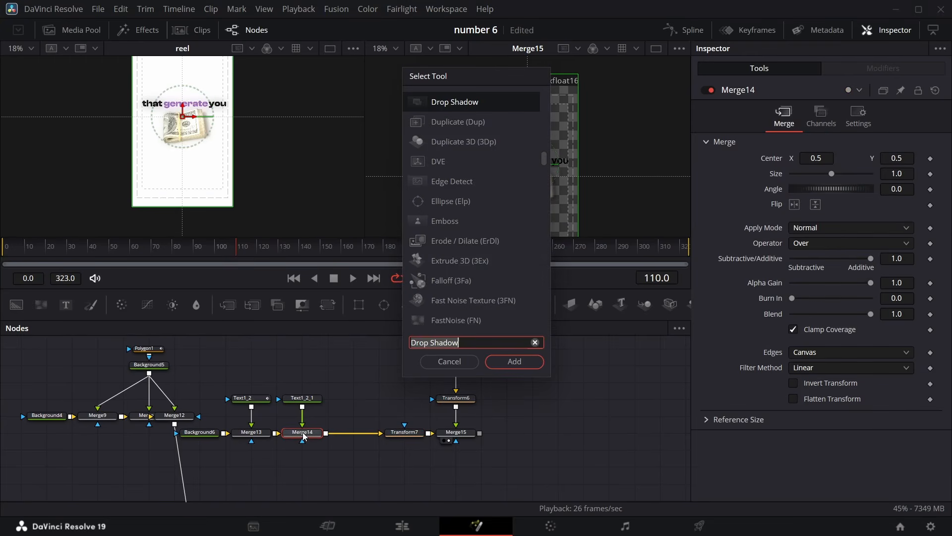
text(glo)
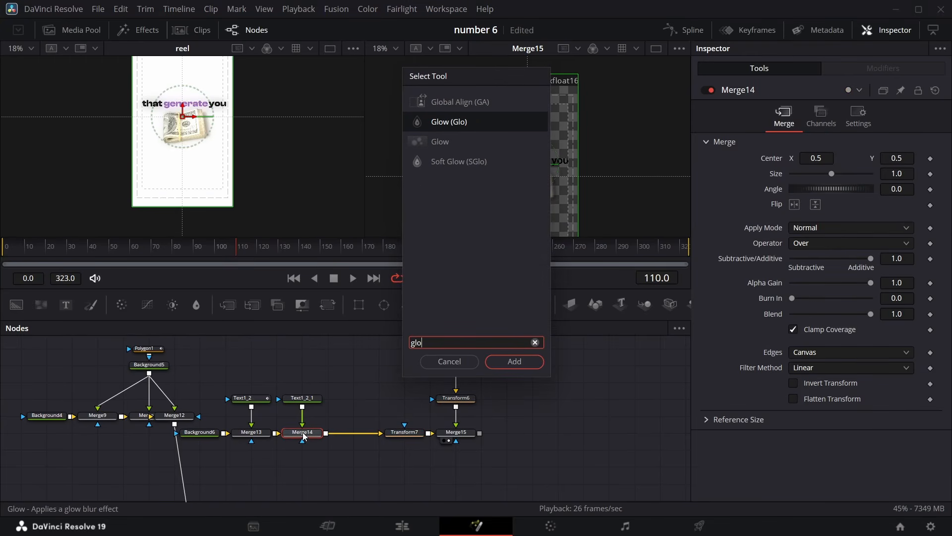
key(Return)
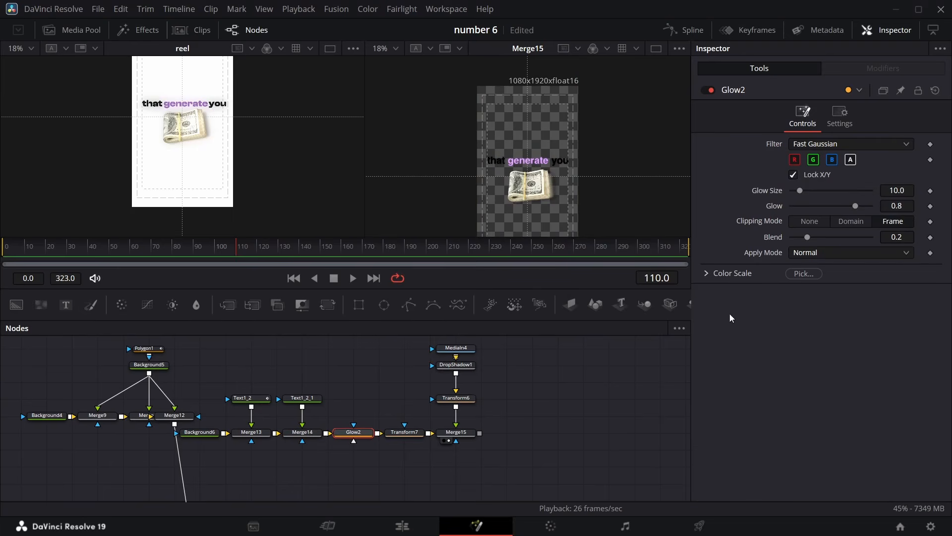
drag(855, 206, 837, 206)
click(816, 196)
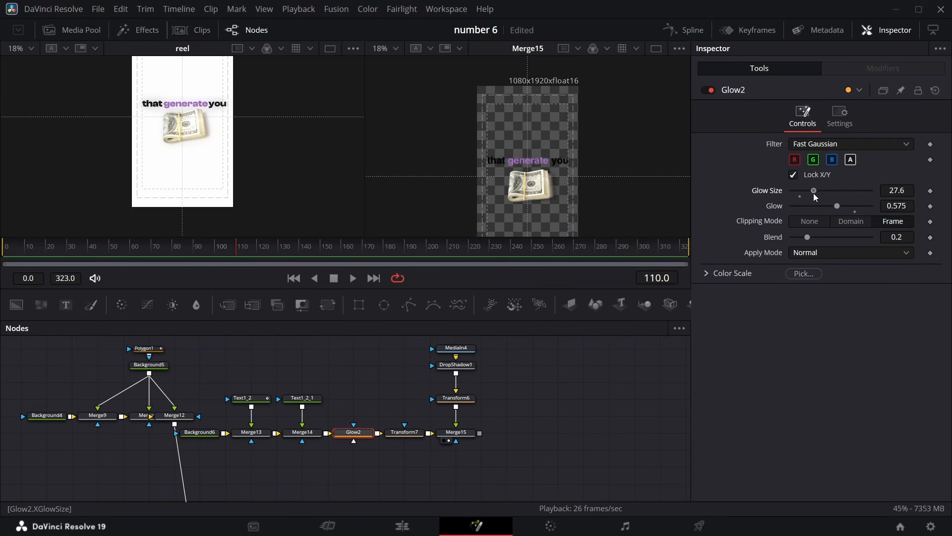
At frame 90, keyframe Merge14's Blend and set it to 0
click(408, 439)
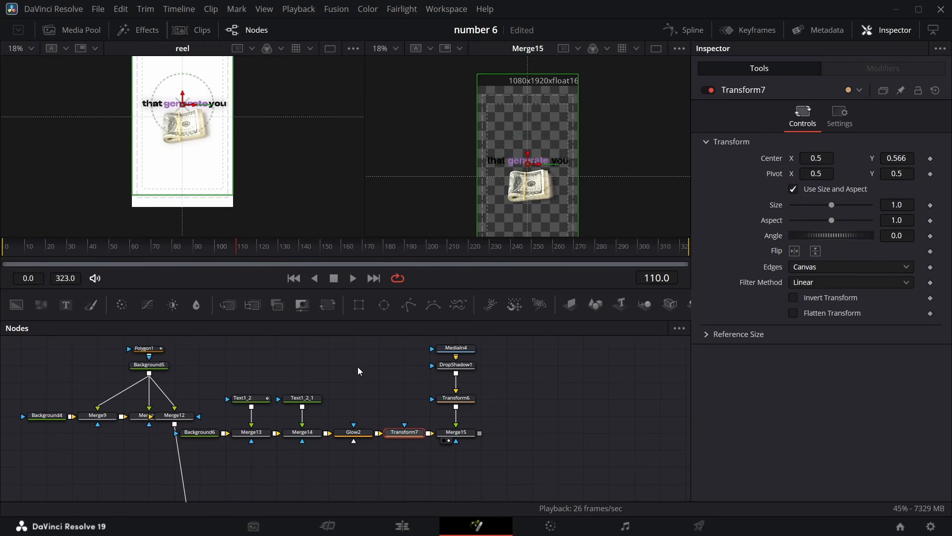
click(303, 398)
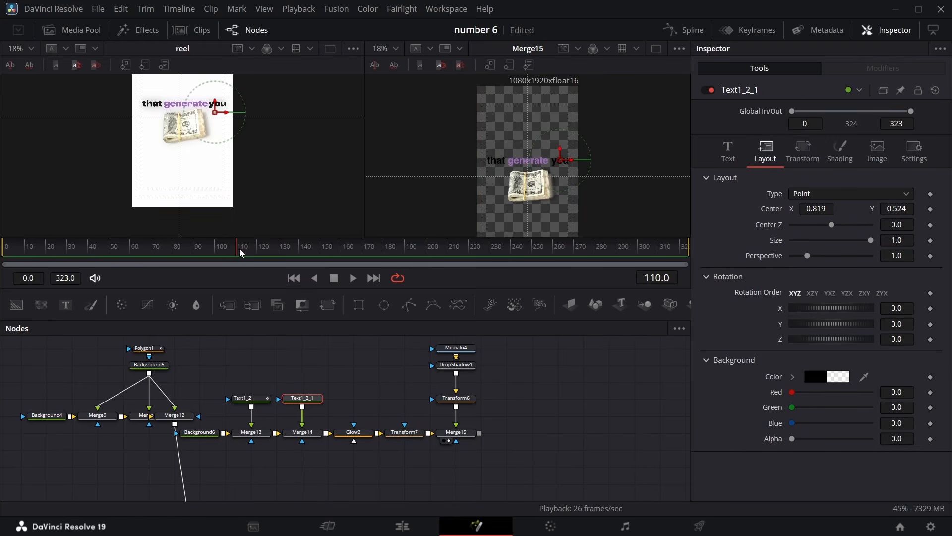
drag(237, 249, 195, 256)
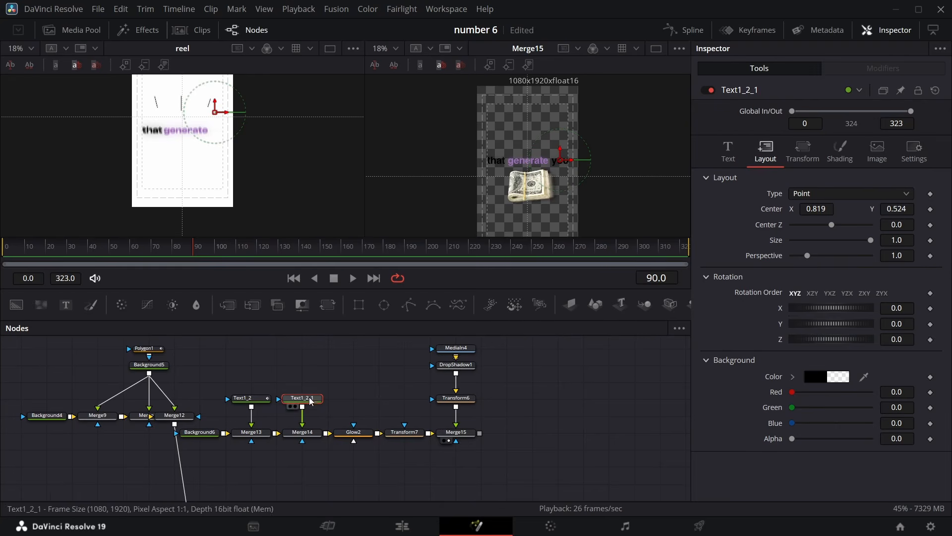
click(304, 439)
click(931, 314)
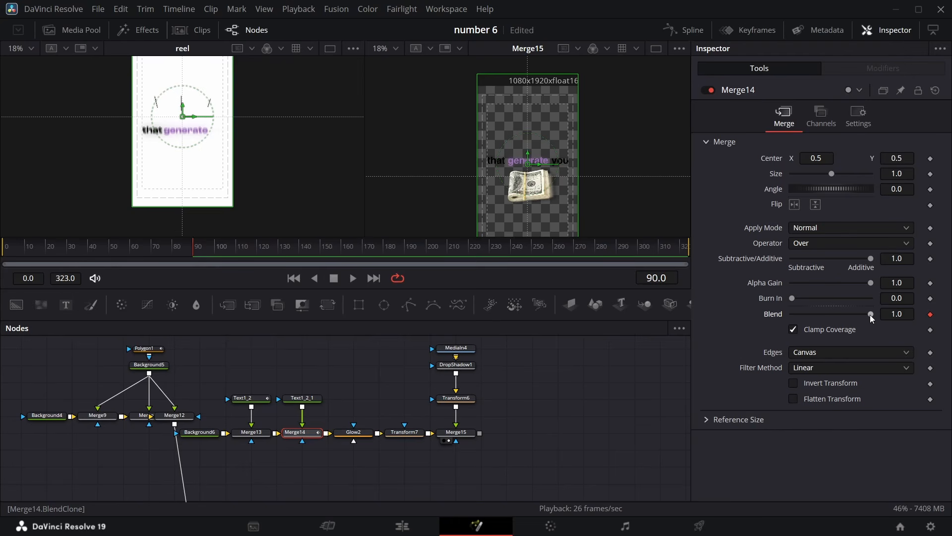
drag(871, 314, 708, 334)
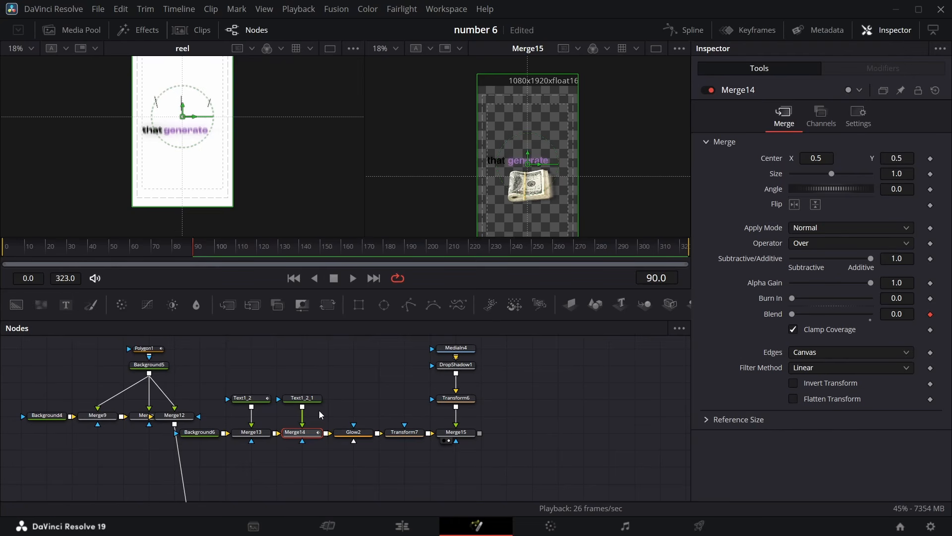
At frame 98, set Merge14's Blend to 1
key(space)
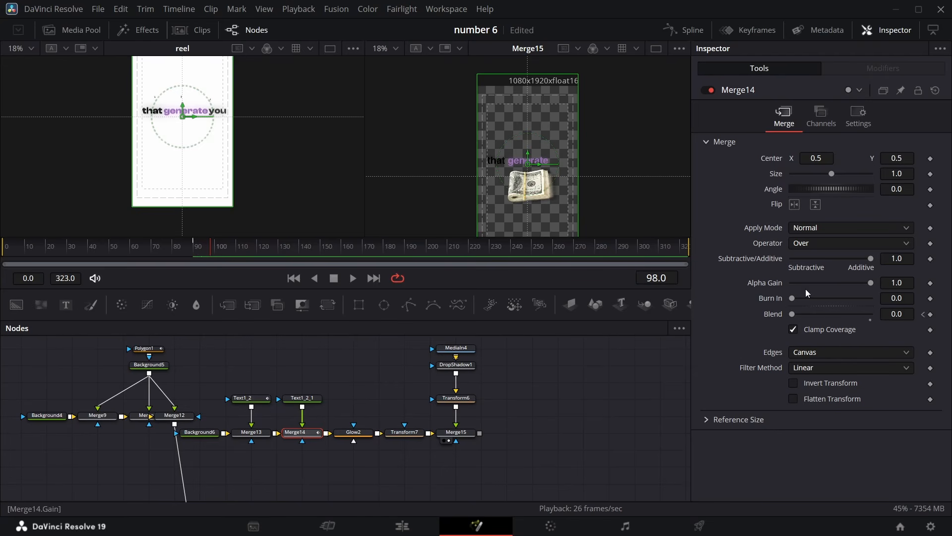
drag(792, 314, 871, 314)
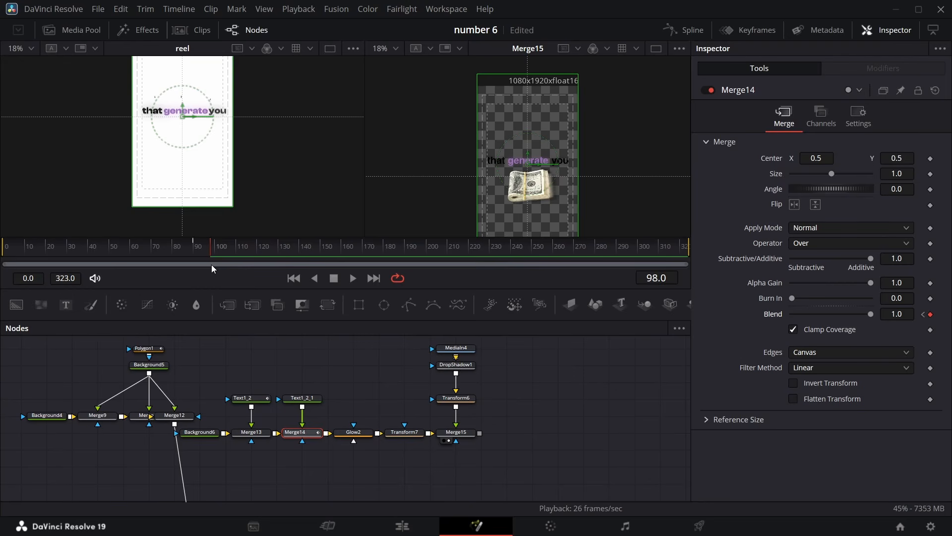
Keyframe Merge15's Blend at 0 on frame 101 and at 1 on frame 102
key(Right)
key(Right)
key(Right)
key(Right)
key(Right)
key(Left)
key(Left)
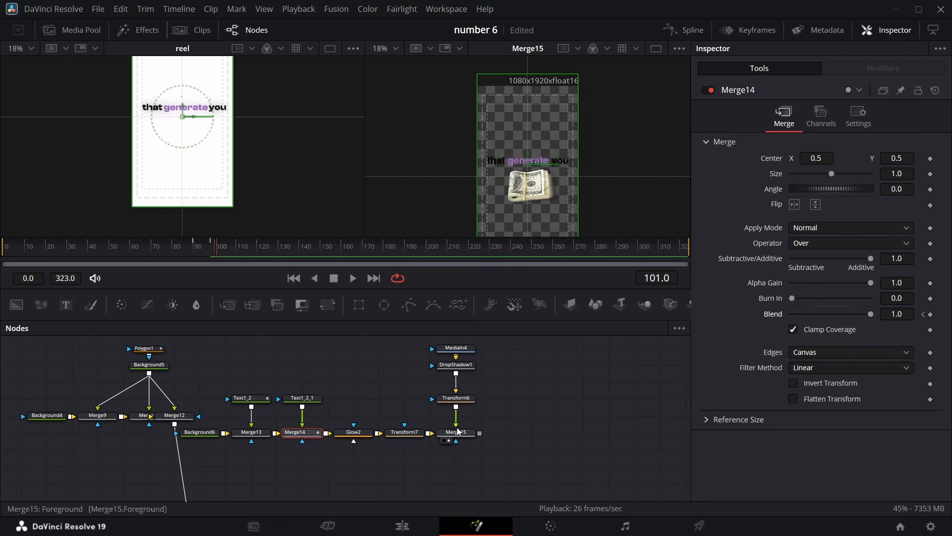
click(466, 438)
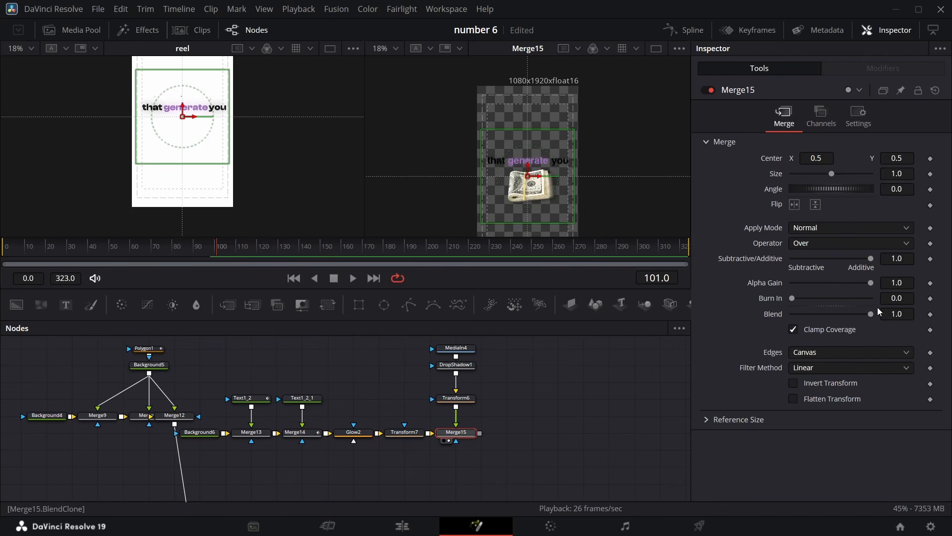
click(930, 314)
drag(871, 313, 751, 321)
key(Right)
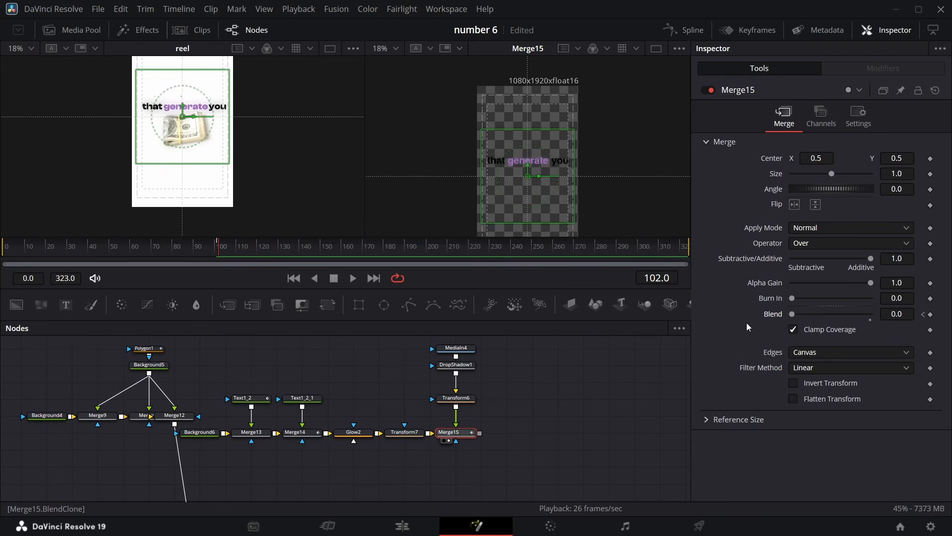
drag(792, 315, 873, 314)
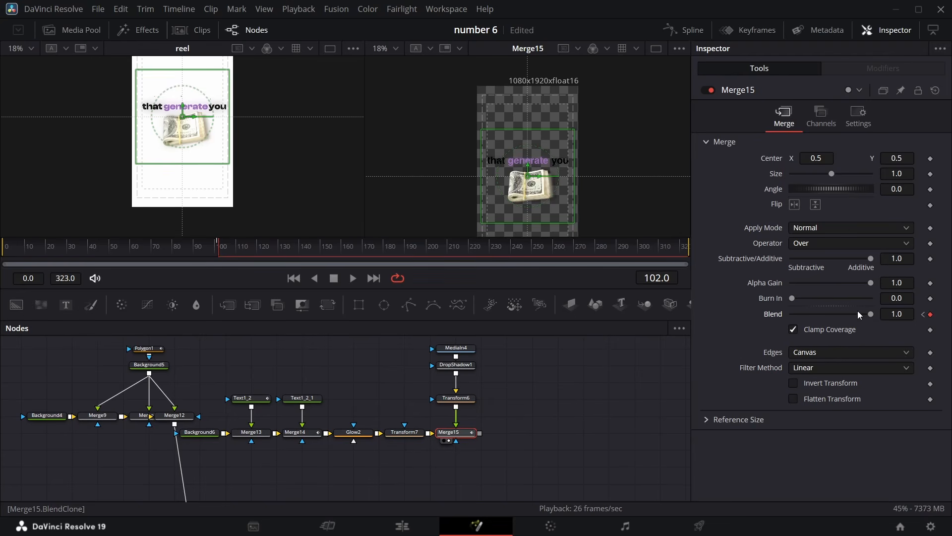
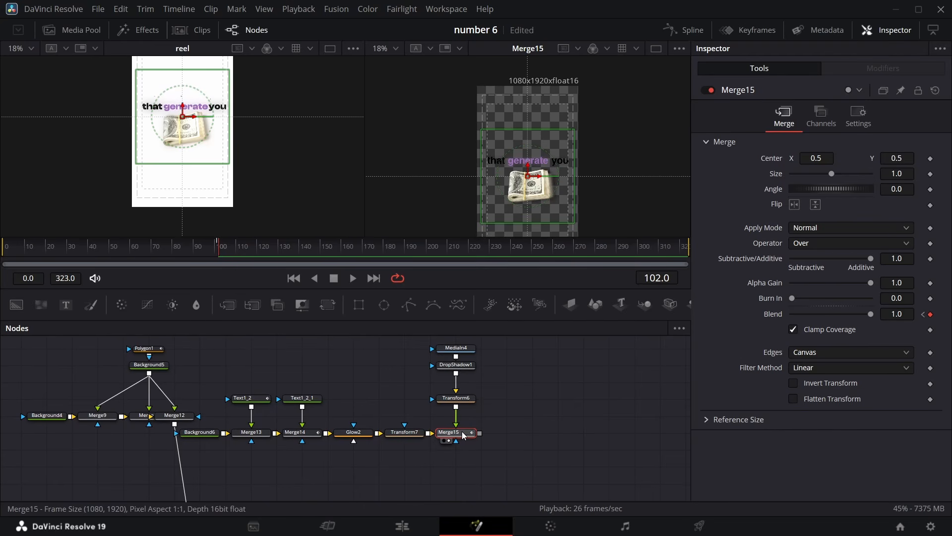
Insert a Transform node after Merge15
key(space)
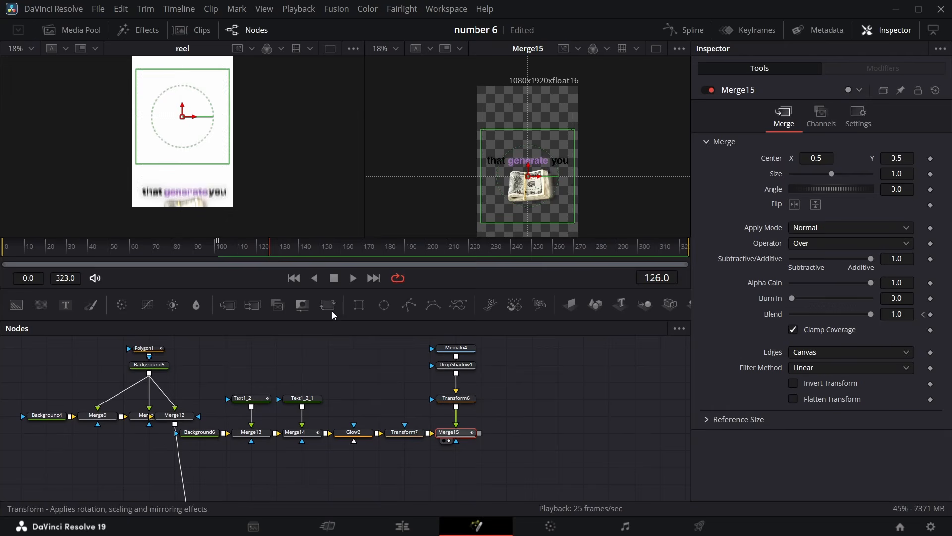
drag(330, 310, 517, 437)
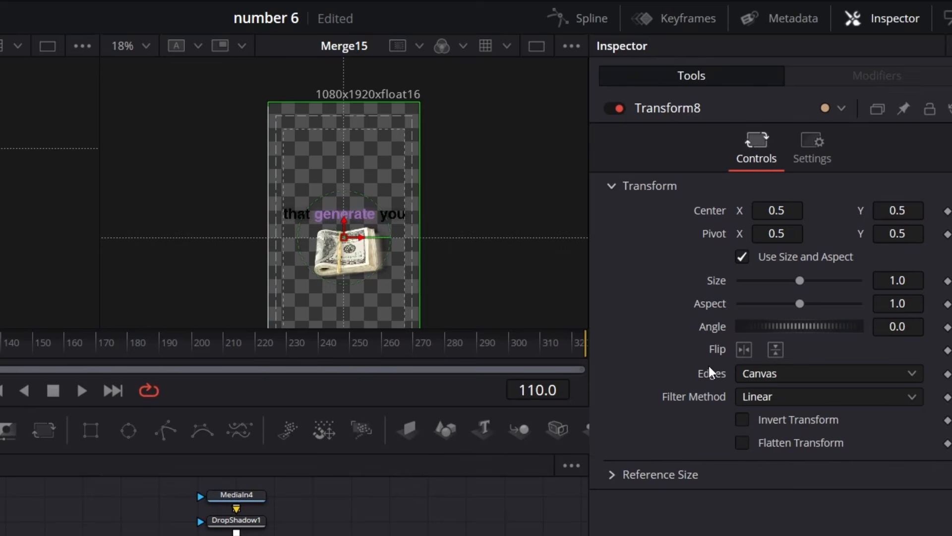
Keyframe Transform8's Center at frame 110, and at frame 77 set its Center Y to -0.126
click(947, 212)
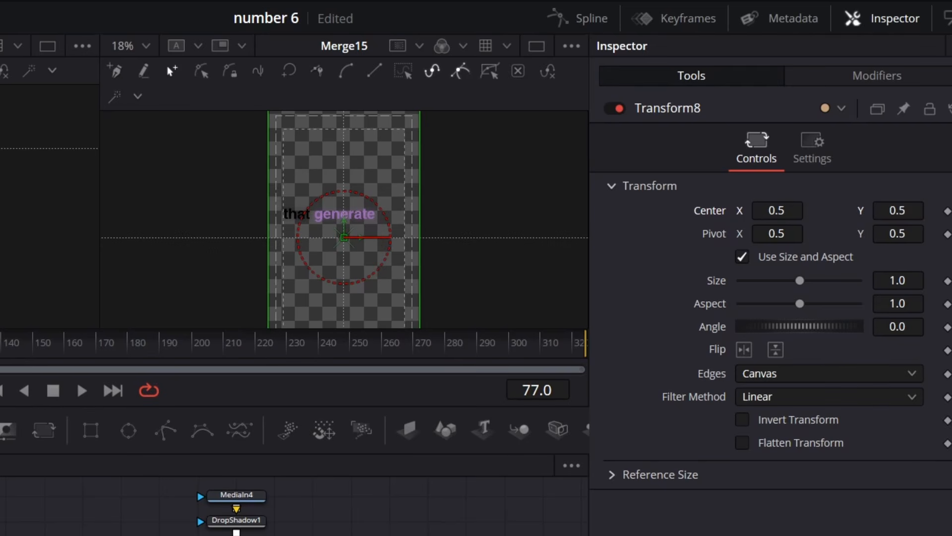
key(ctrl+z)
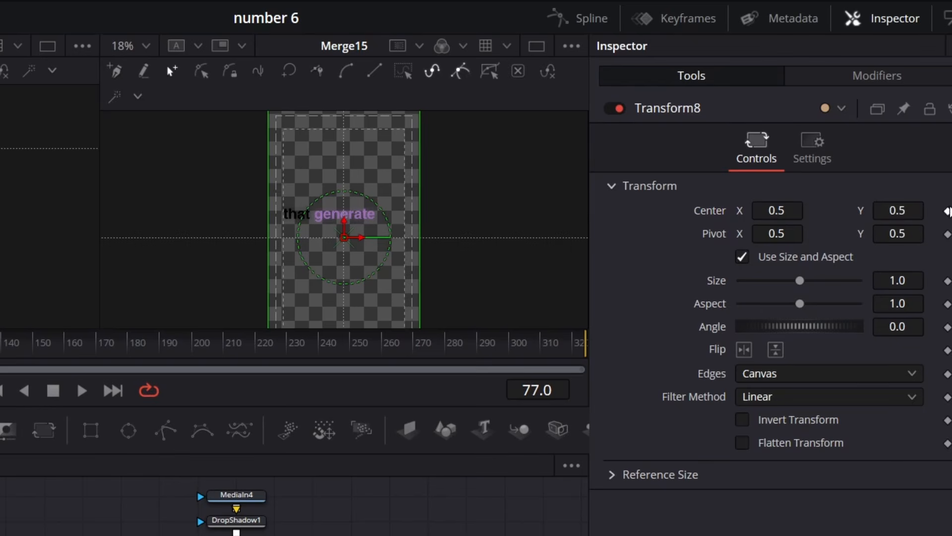
drag(913, 206, 777, 205)
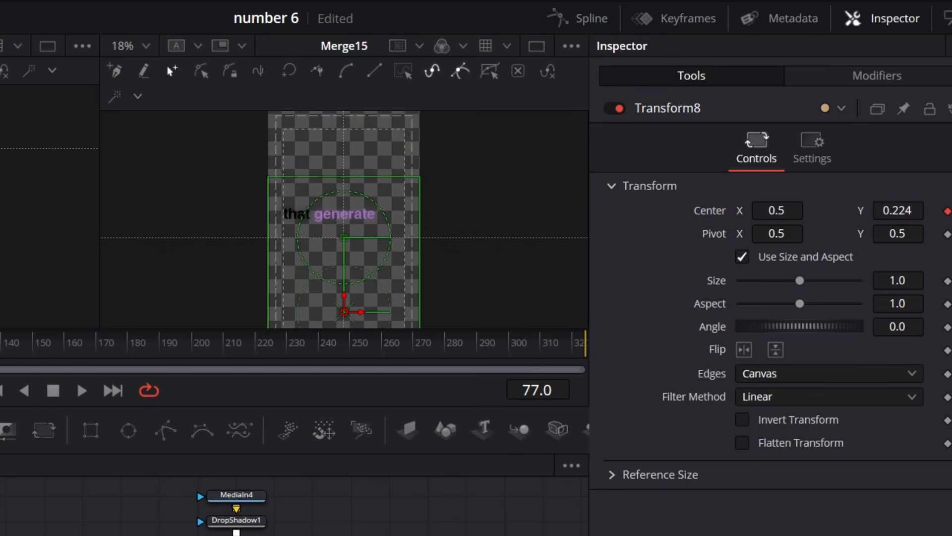
key(2)
drag(885, 217, 717, 217)
mouse_move(859, 238)
mouse_down()
mouse_move(868, 239)
mouse_move(853, 238)
mouse_up()
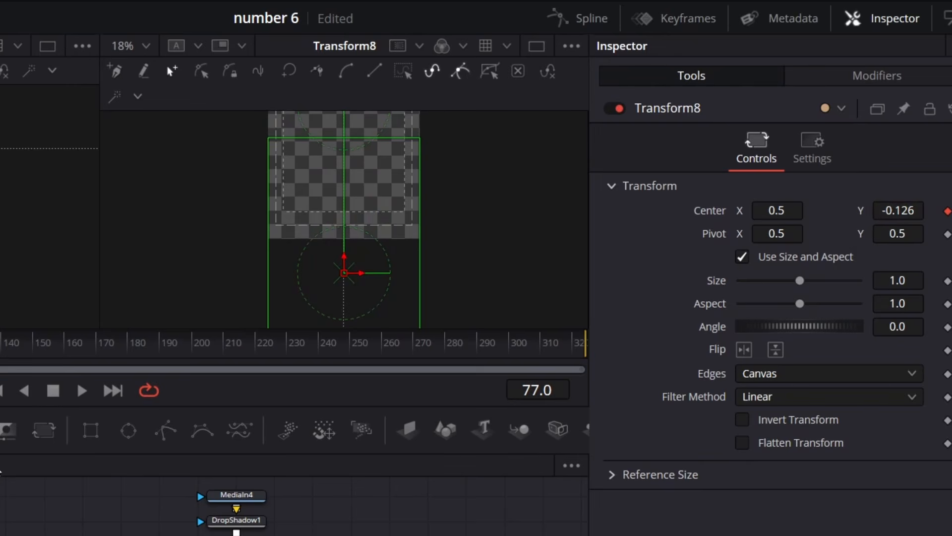
key(])
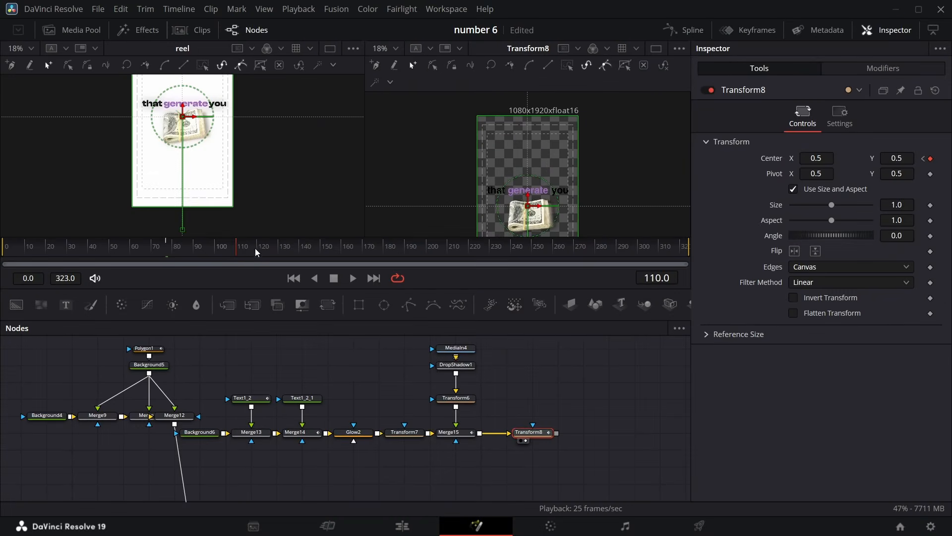
At frame 131, set Transform8's Center Y to -0.122
drag(238, 255, 278, 250)
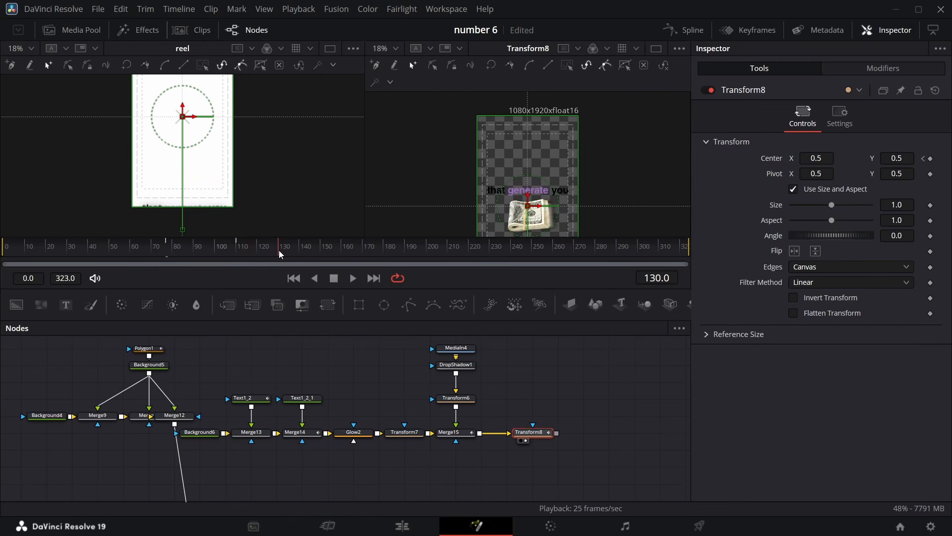
drag(279, 250, 280, 251)
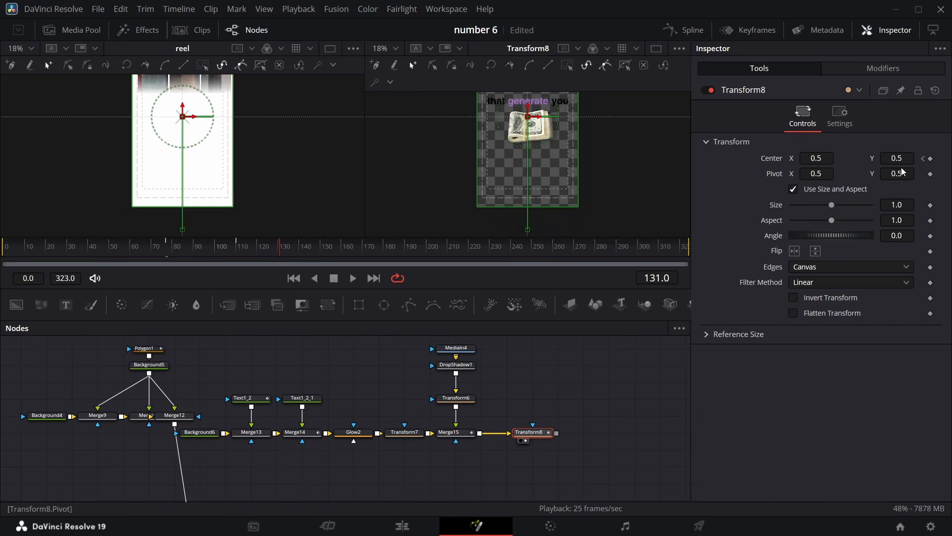
drag(901, 161, 823, 161)
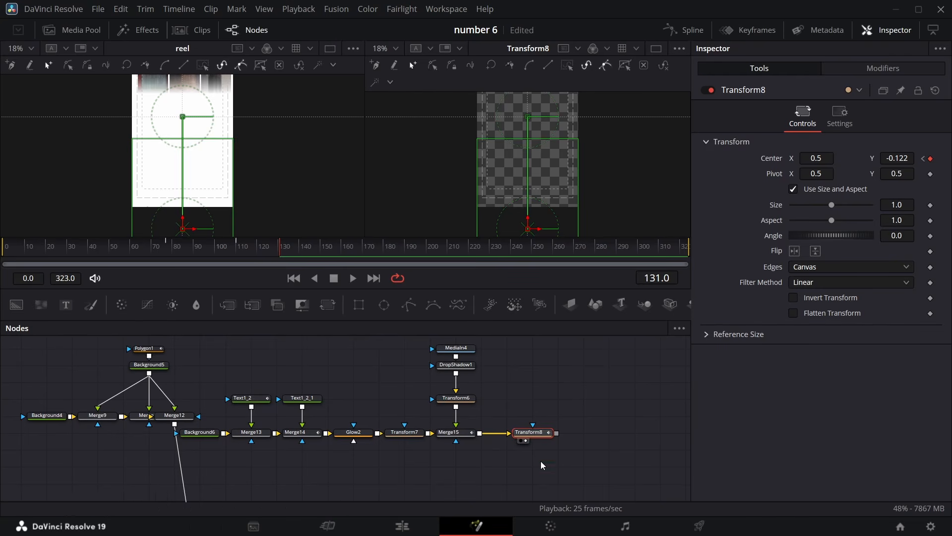
Smooth Transform8's Center displacement curve in the Spline editor and adjust the middle keyframe's handle
click(687, 30)
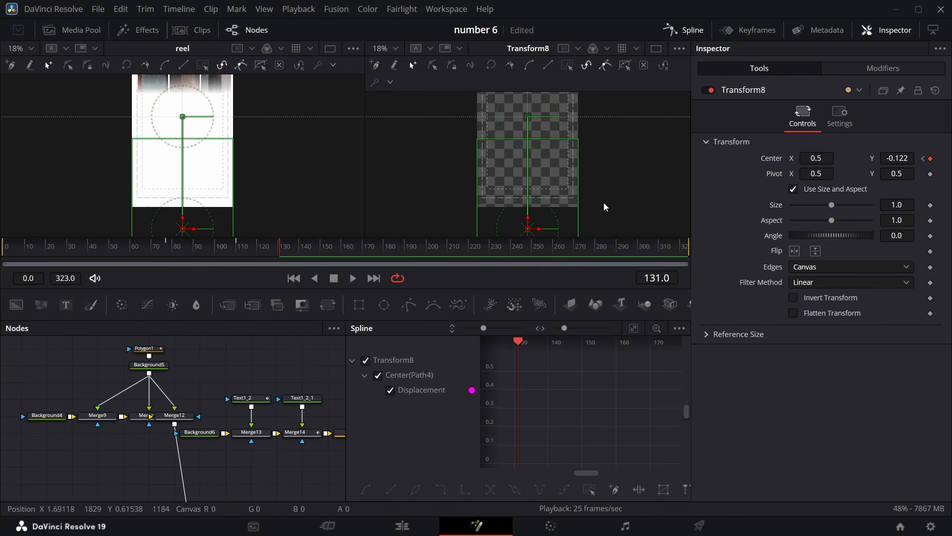
click(634, 327)
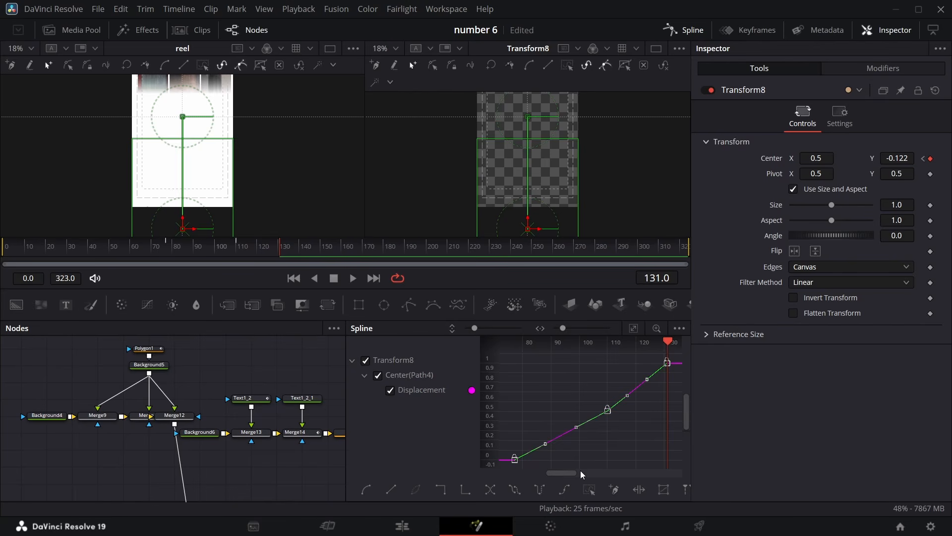
key(s)
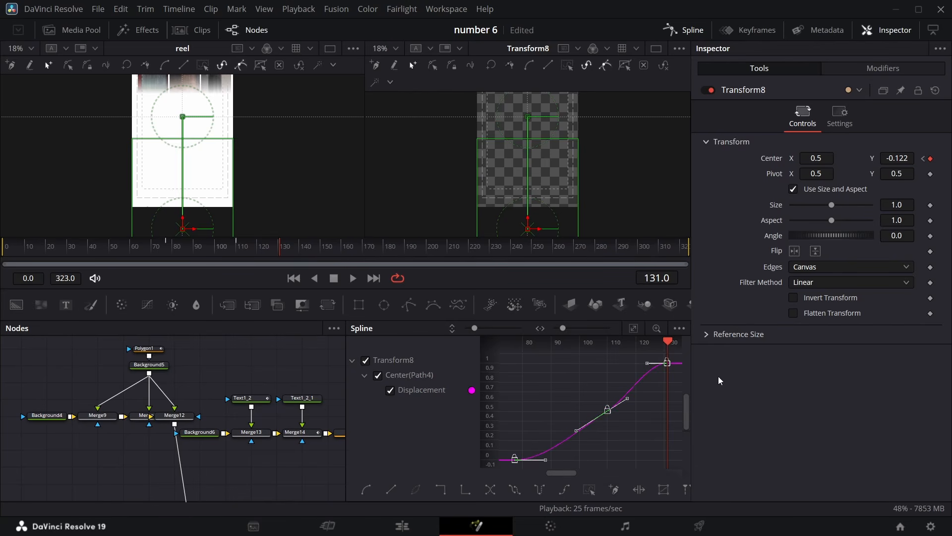
drag(628, 399, 633, 410)
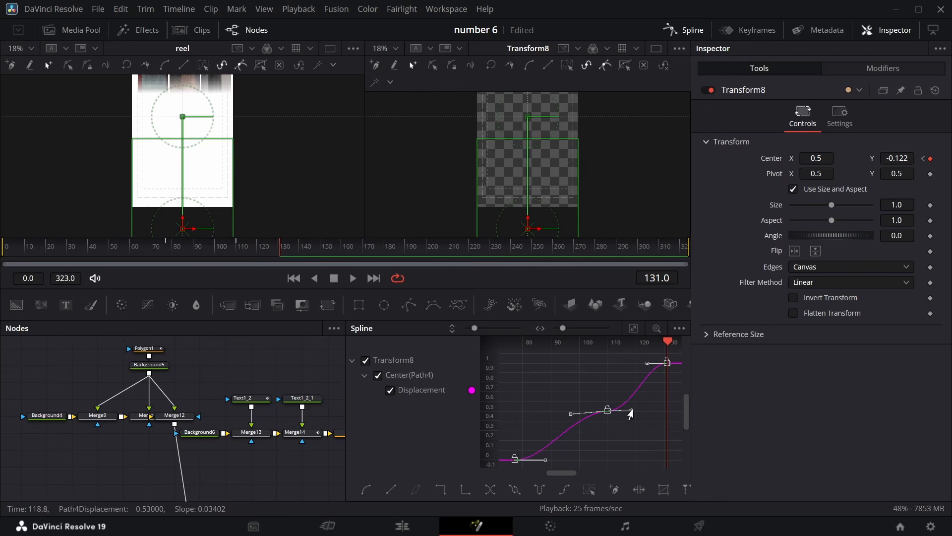
click(694, 32)
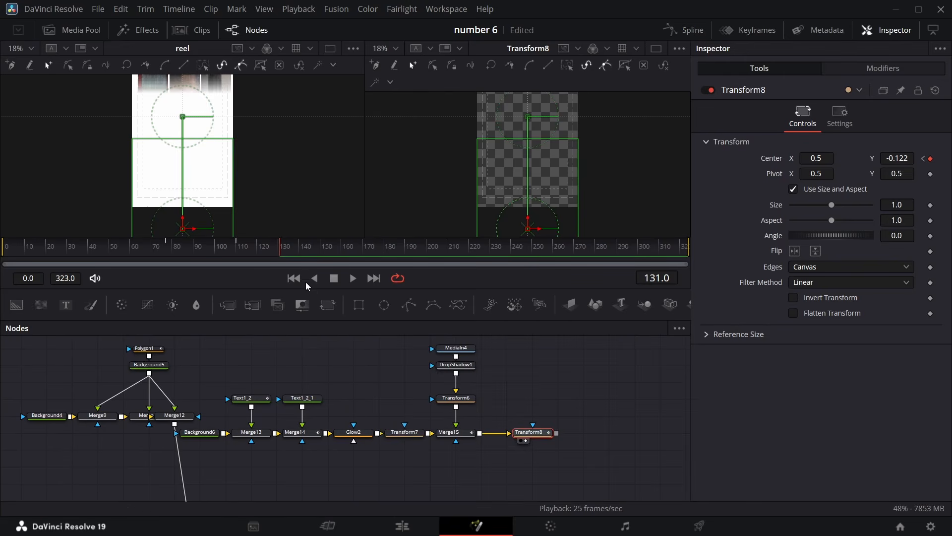
Play back and inspect Transform8's slide animation in the viewers
key(space)
key(space)
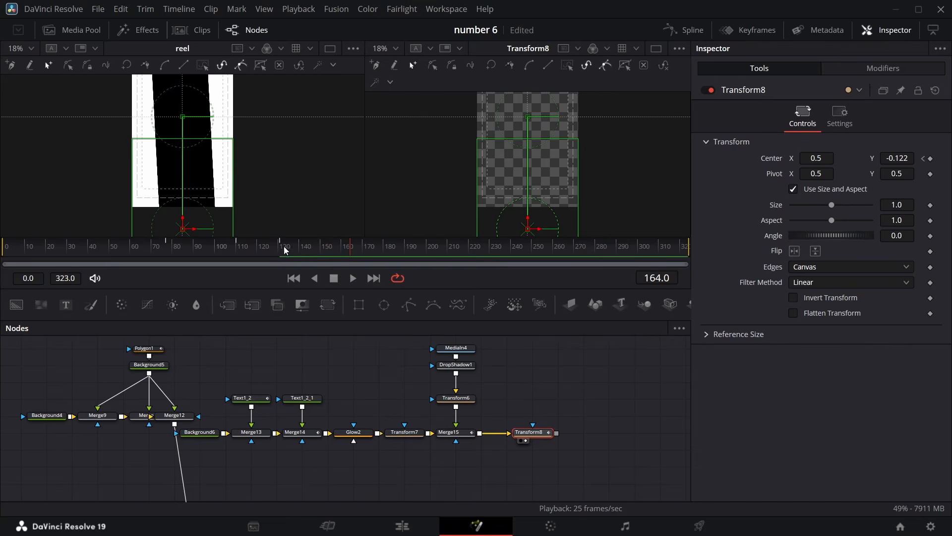
click(166, 250)
key(space)
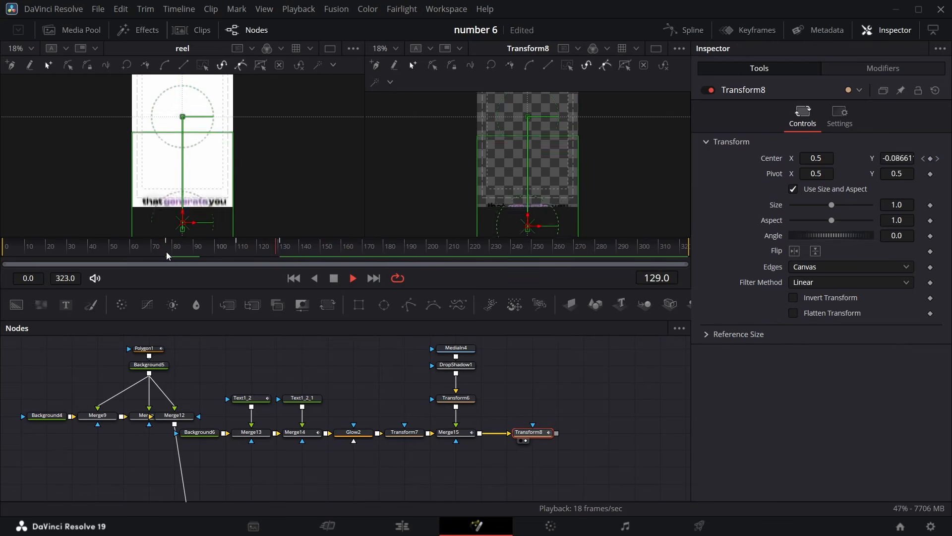
key(space)
scroll(425, 156, up, 4)
scroll(362, 154, down, 3)
scroll(342, 147, up, 5)
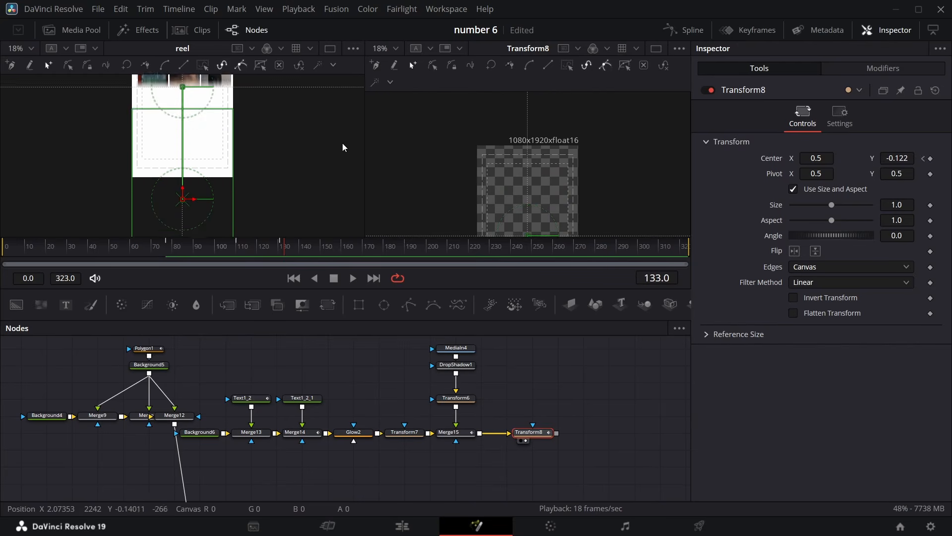
scroll(342, 147, up, 3)
scroll(471, 148, down, 5)
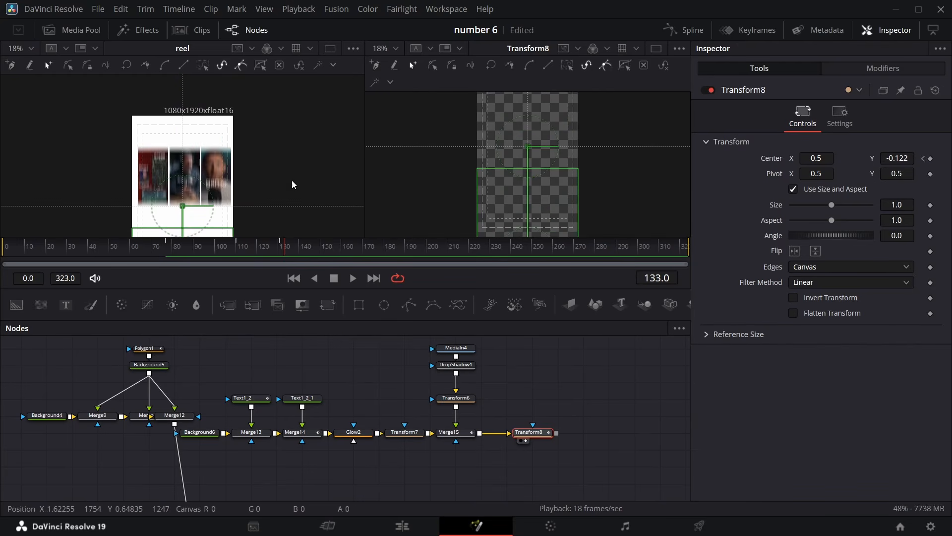
scroll(222, 184, down, 3)
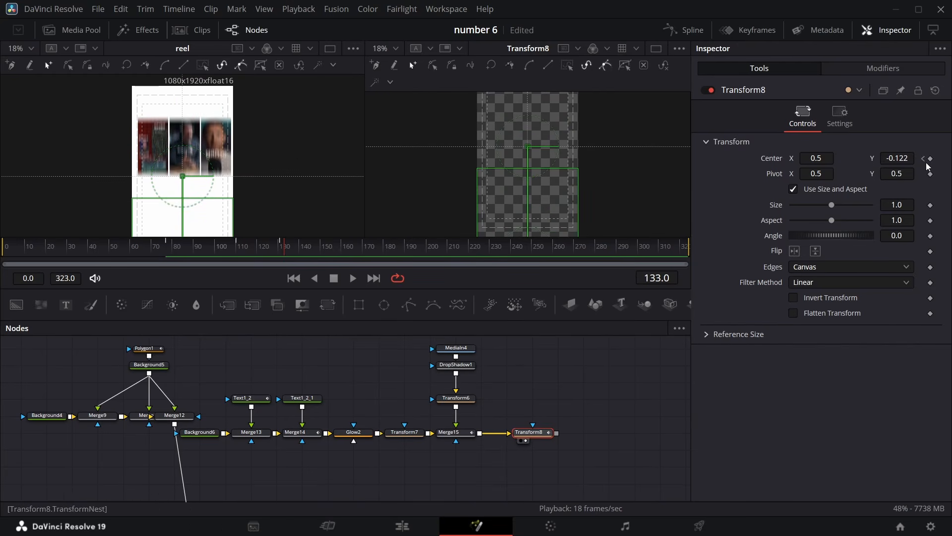
Enable Motion Blur on Transform8 with quality 8 and shutter angle 230
click(839, 115)
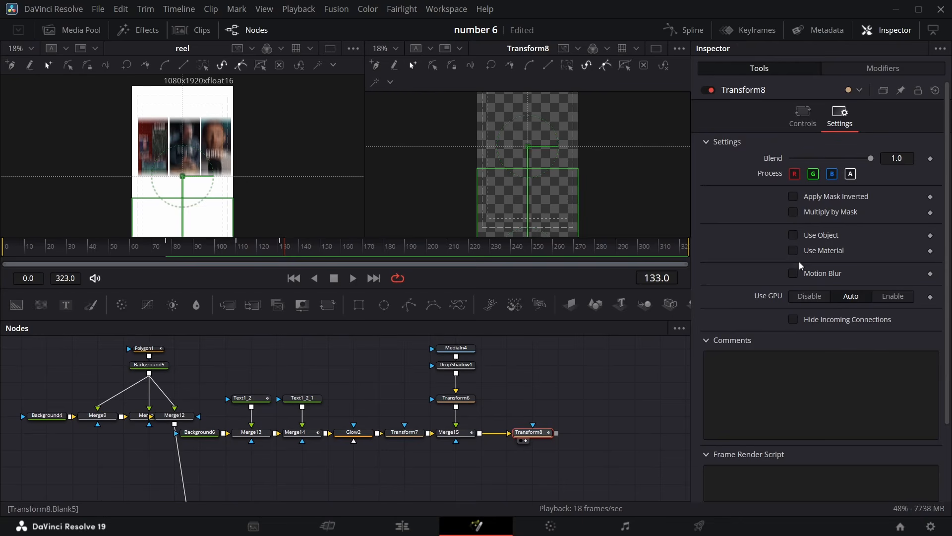
click(793, 273)
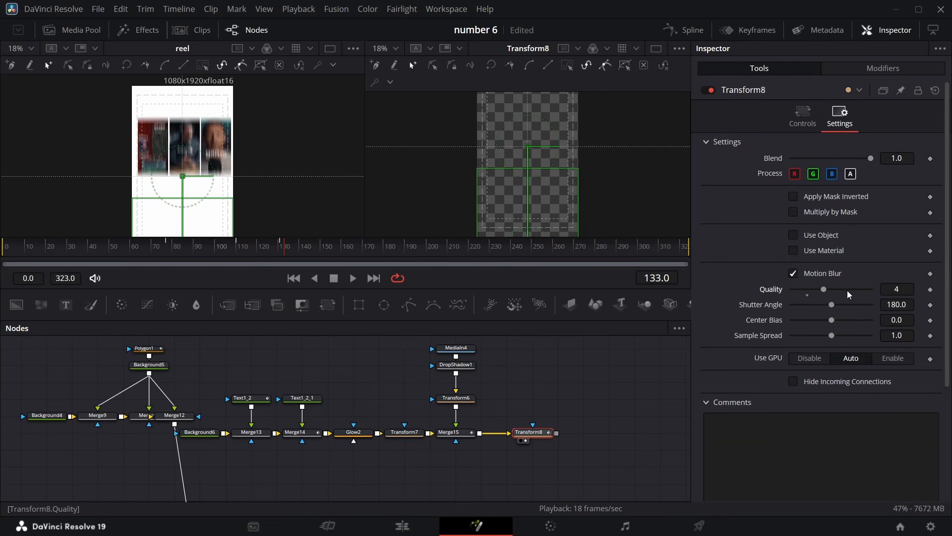
drag(851, 308, 843, 304)
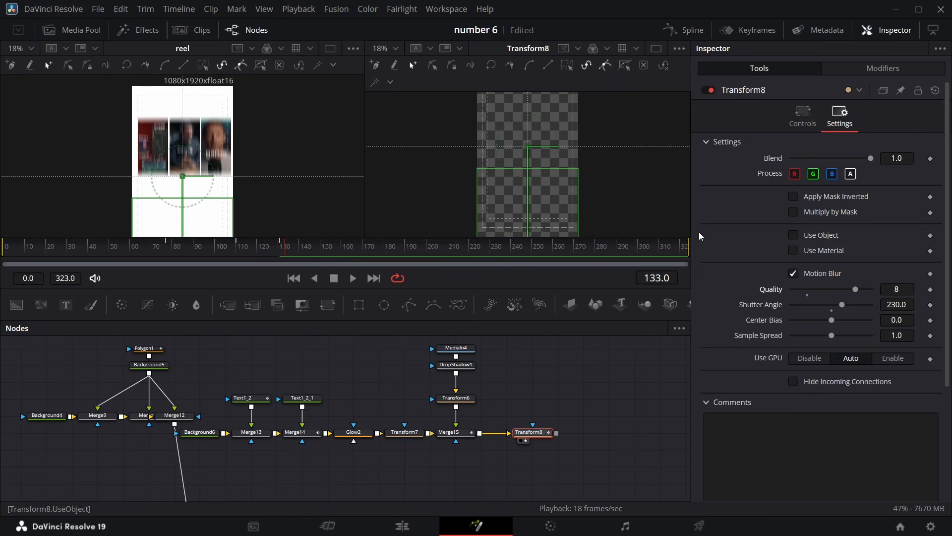
right_click(435, 278)
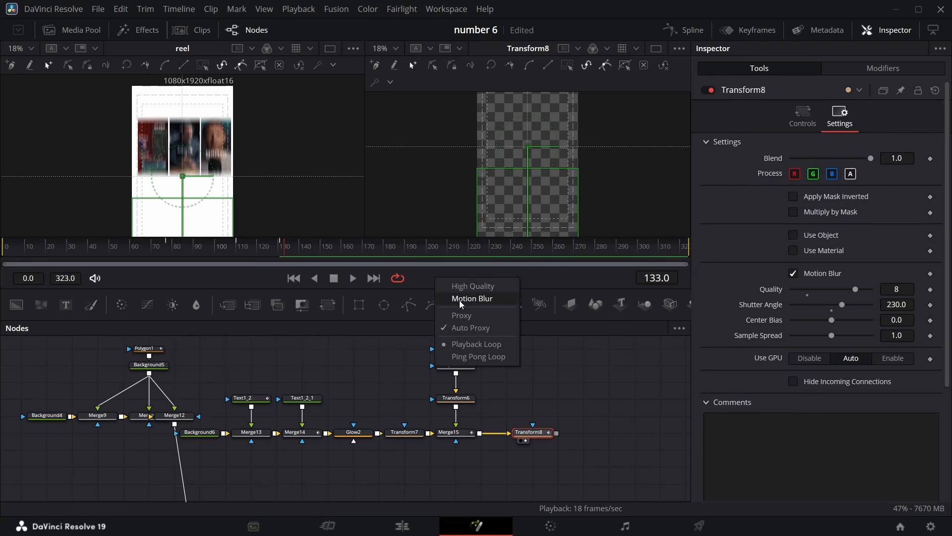
click(424, 280)
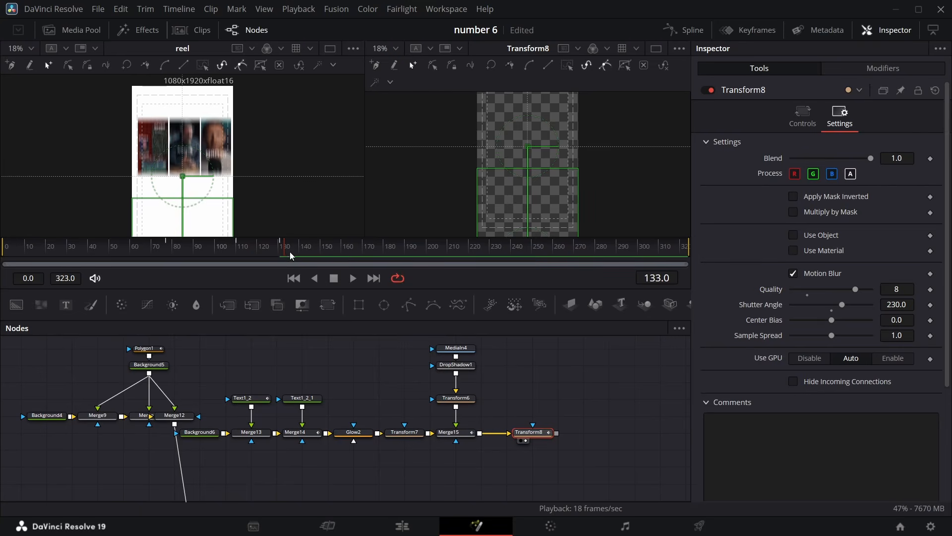
mouse_move(285, 257)
mouse_down()
mouse_move(257, 253)
mouse_move(288, 249)
mouse_up()
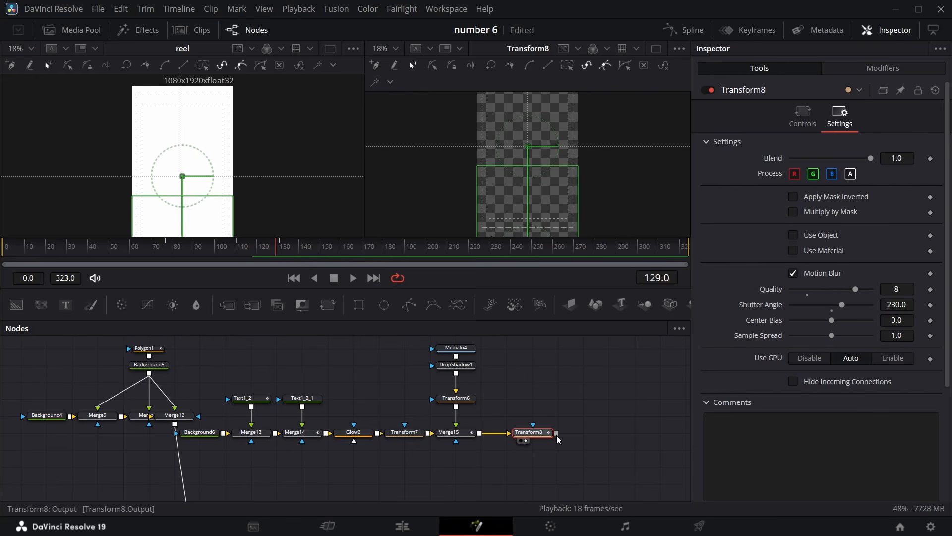
Follow Transform8's output to MediaOut1 and display MediaOut1 in the second viewer at frame 140
drag(557, 434, 414, 516)
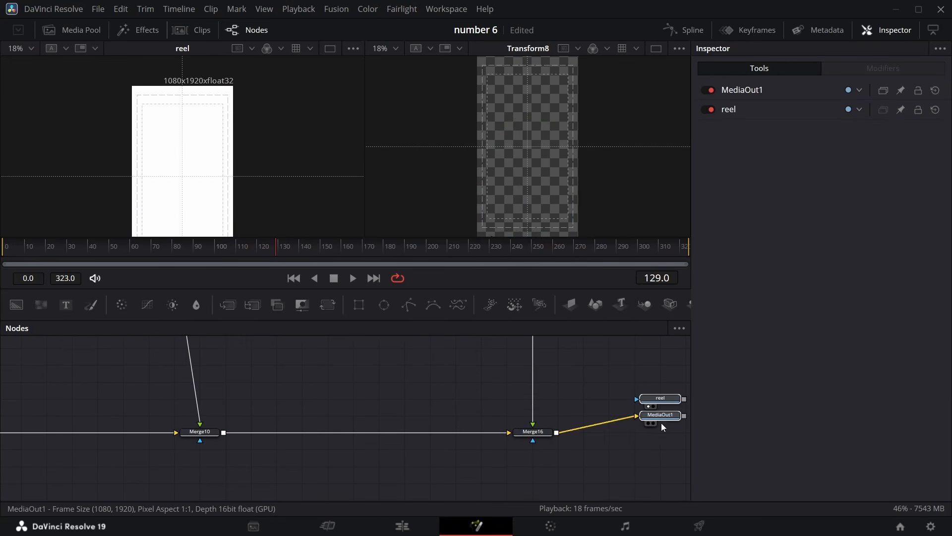
drag(661, 422, 668, 432)
scroll(408, 436, left, 10)
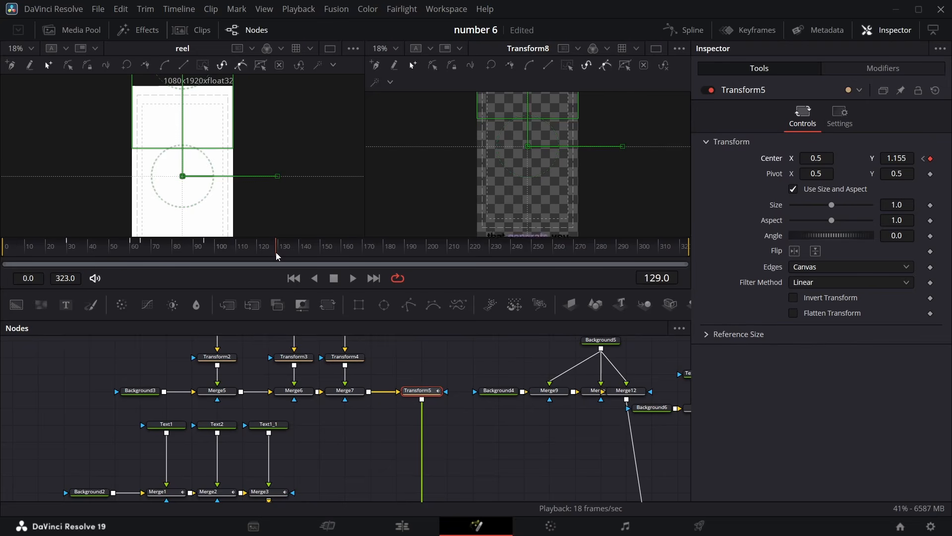
drag(276, 251, 301, 253)
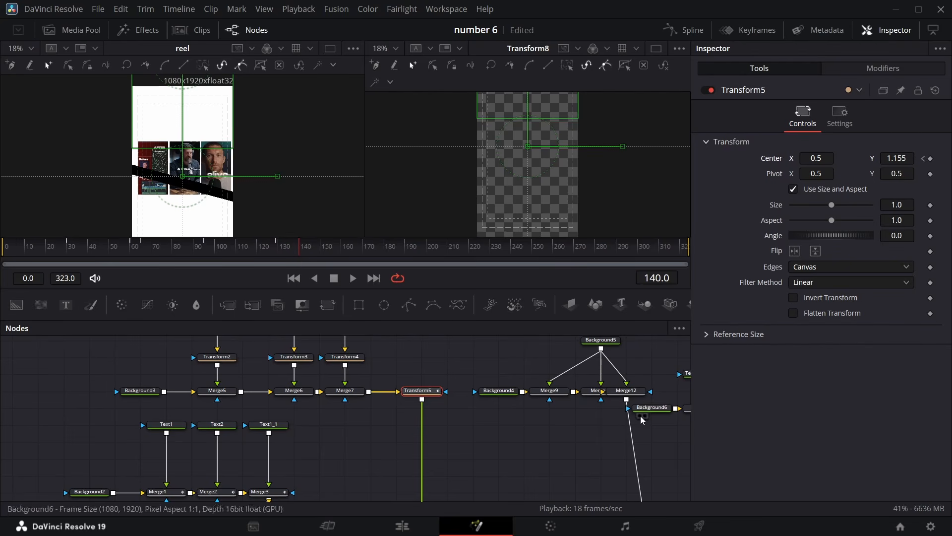
scroll(642, 419, right, 5)
scroll(626, 440, down, 3)
scroll(625, 439, down, 1)
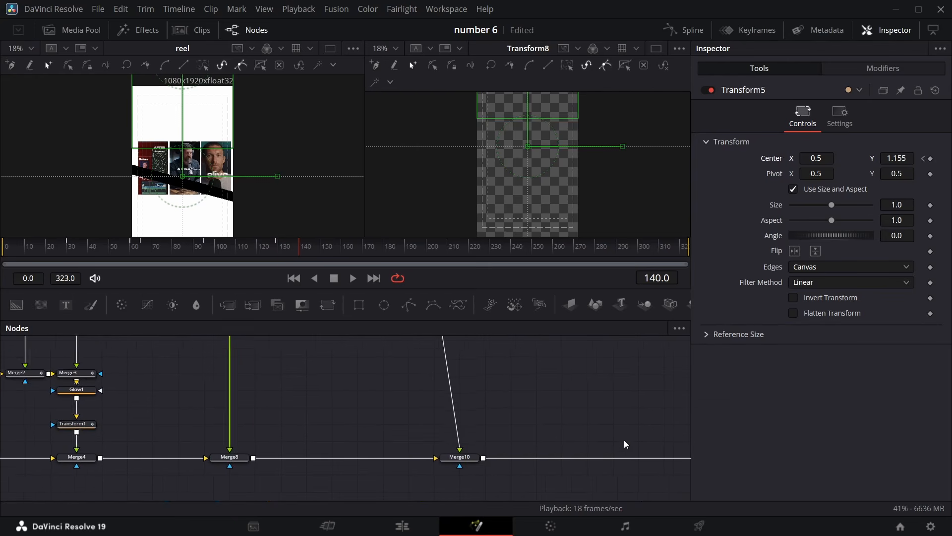
scroll(624, 439, right, 7)
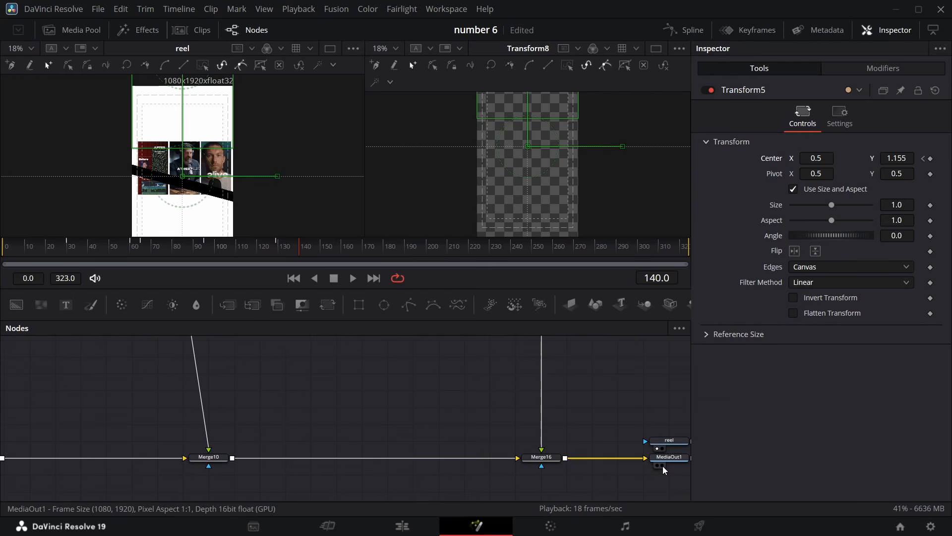
click(663, 465)
At frame 140, set Transform5's Center Y to 0.5
scroll(570, 416, left, 3)
scroll(437, 374, down, 3)
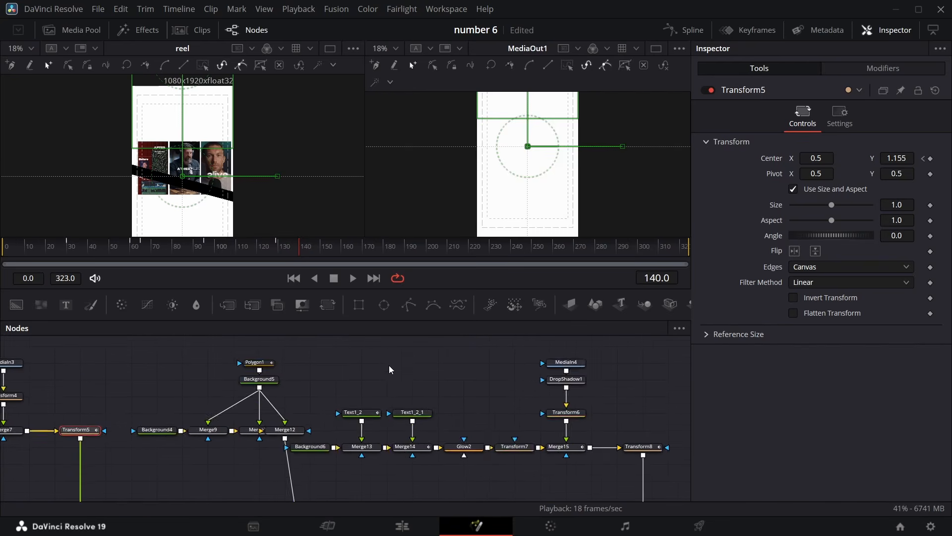
scroll(357, 367, left, 5)
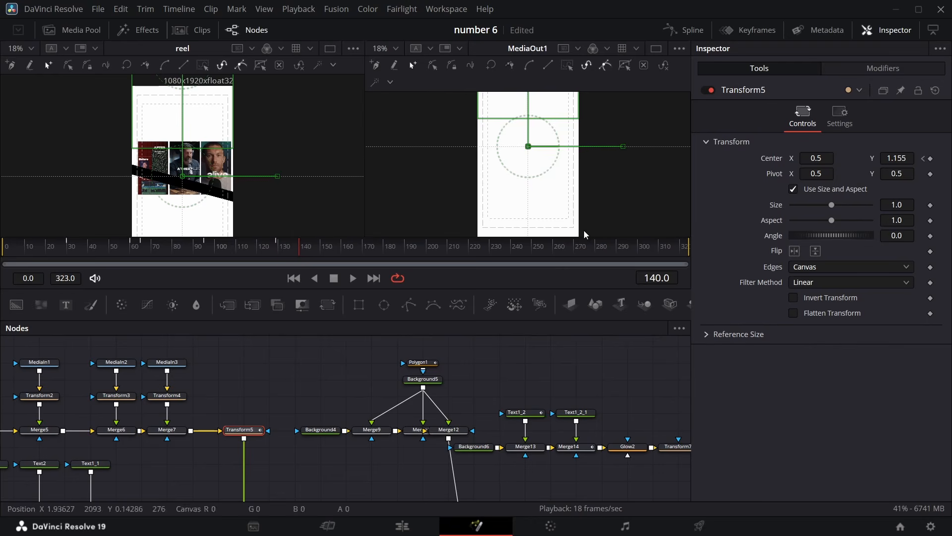
drag(584, 231, 587, 231)
drag(911, 160, 692, 160)
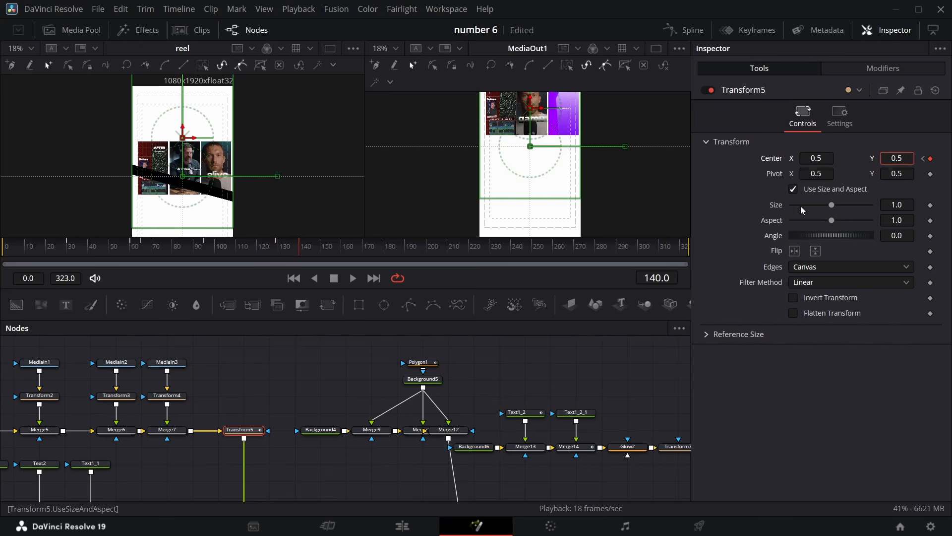
key(Return)
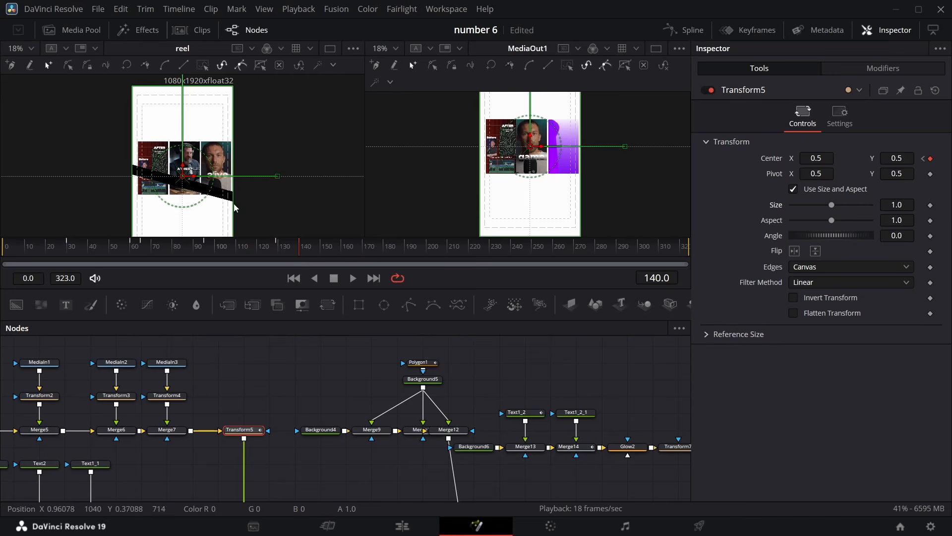
drag(299, 254, 289, 254)
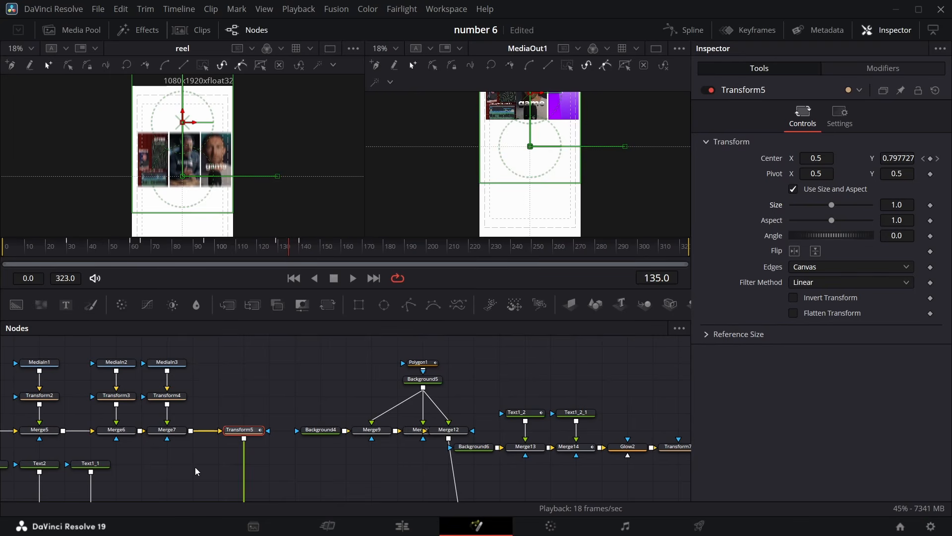
Keyframe Transform5's Angle at frame 135, then at frame 165 set the Angle to -90
click(931, 236)
drag(289, 254, 352, 258)
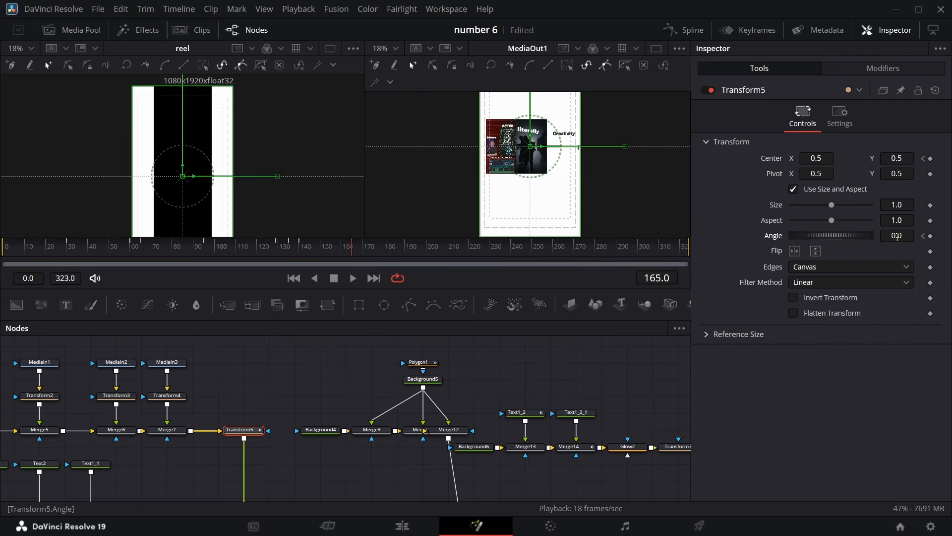
drag(896, 237, 866, 237)
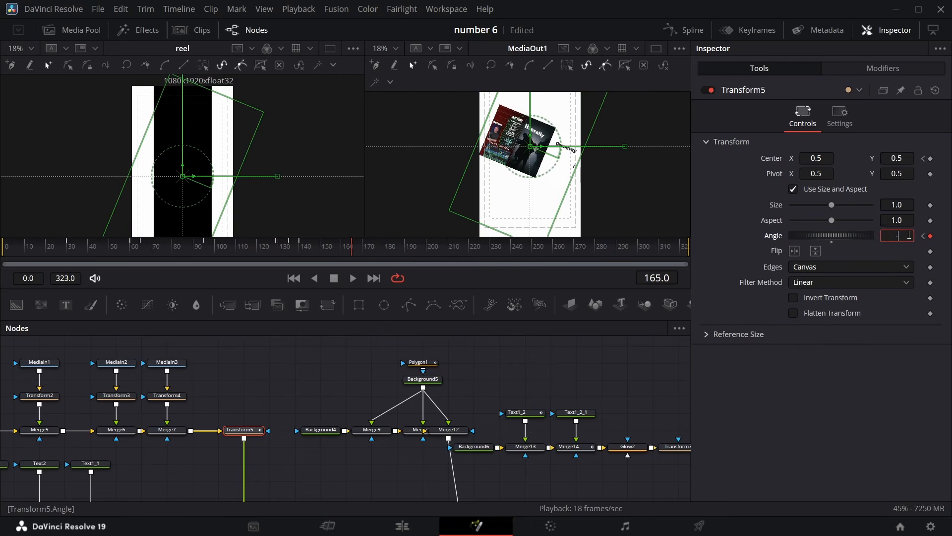
key(Return)
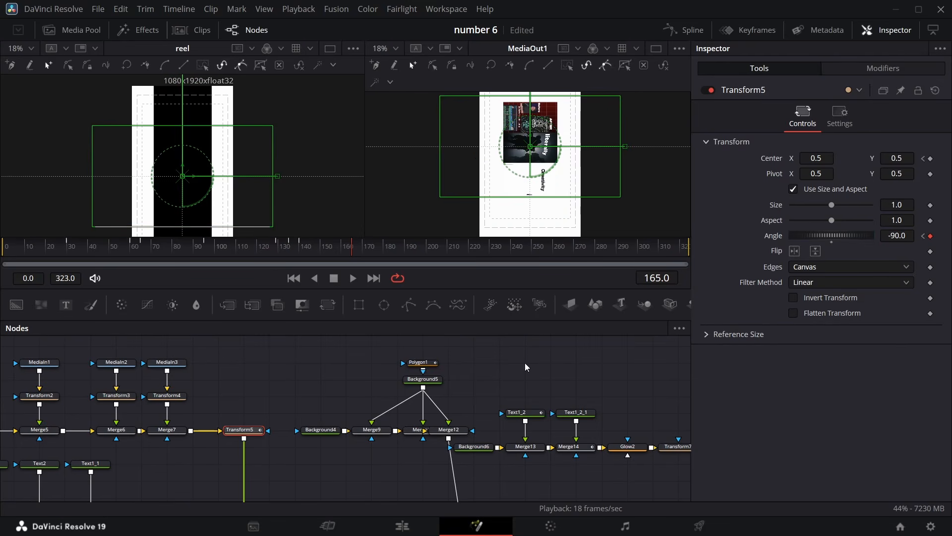
scroll(278, 382, down, 3)
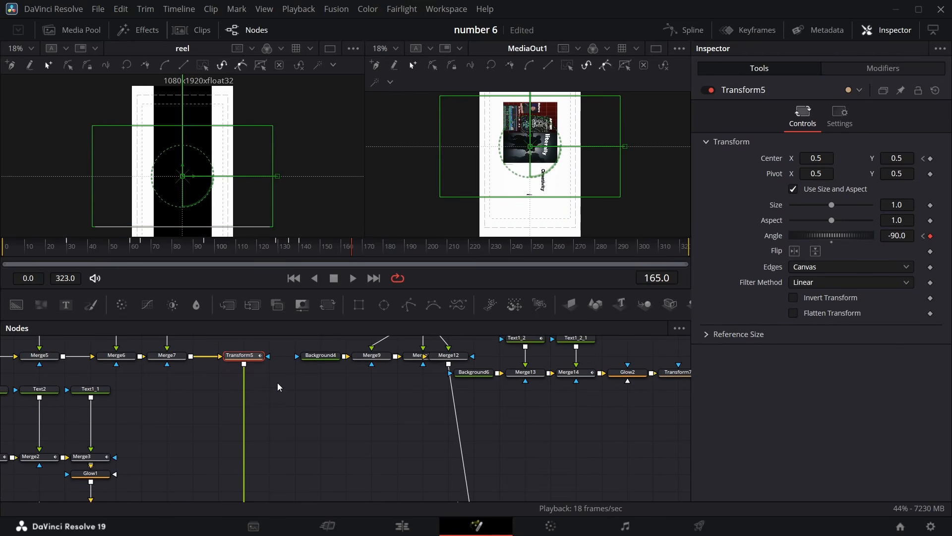
scroll(277, 382, down, 1)
scroll(277, 382, up, 3)
scroll(277, 382, down, 3)
scroll(276, 382, up, 2)
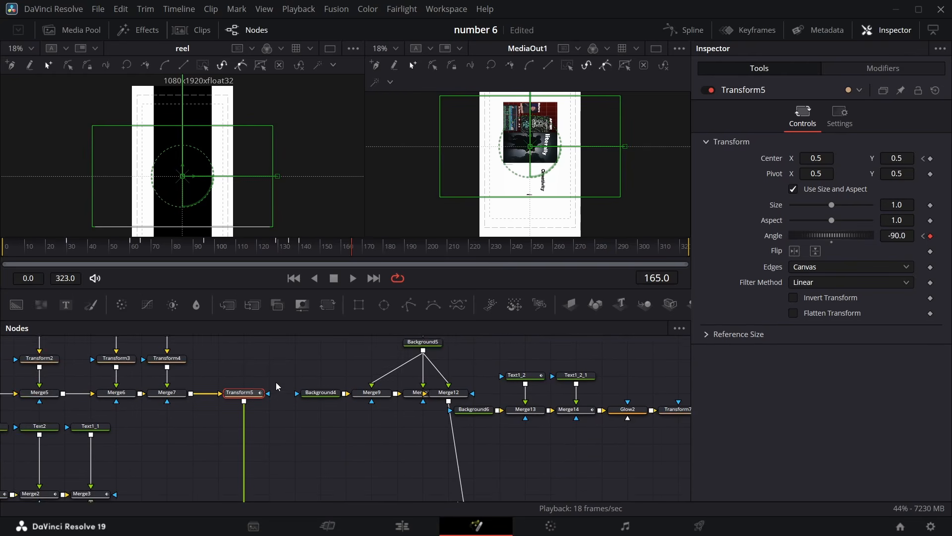
scroll(275, 382, up, 2)
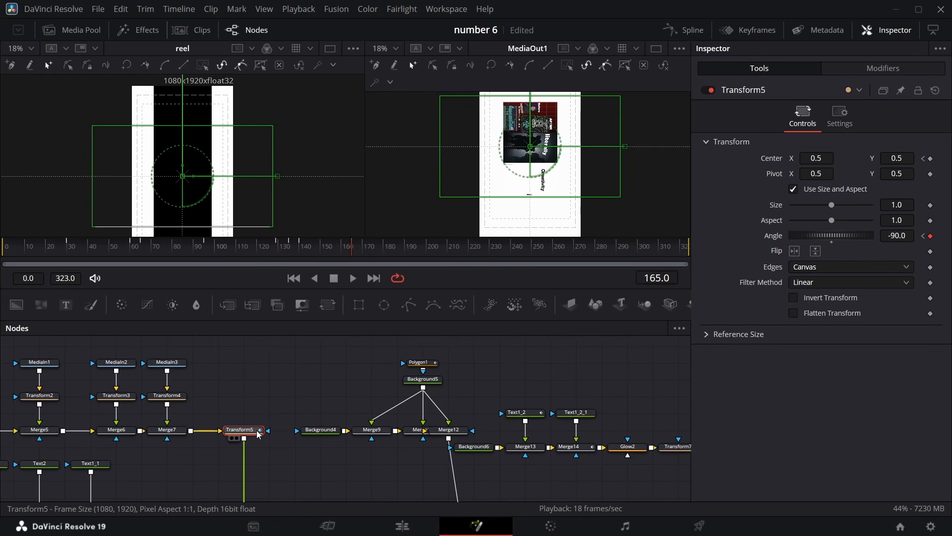
In the Spline editor, show only Transform5's Angle curve, smooth its keyframes and lengthen the final keyframe's ease handle
click(684, 30)
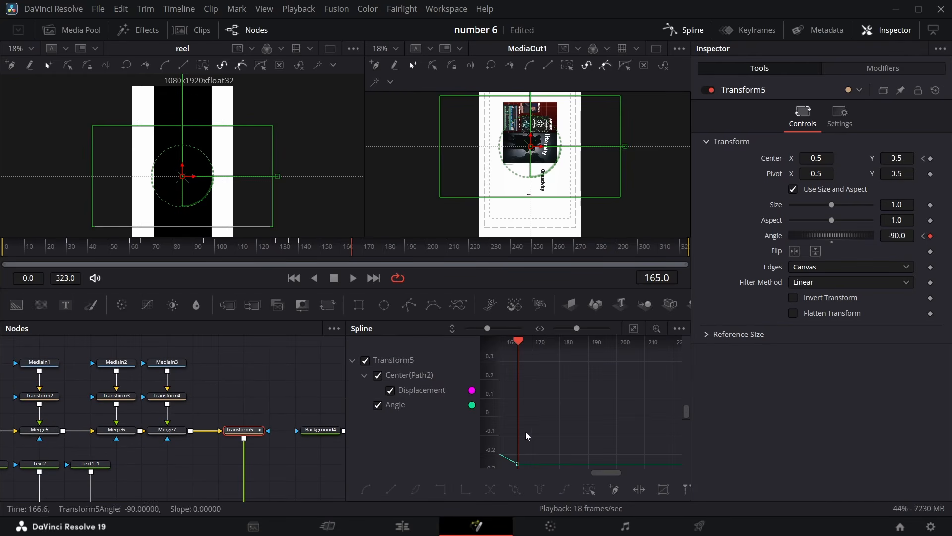
click(636, 325)
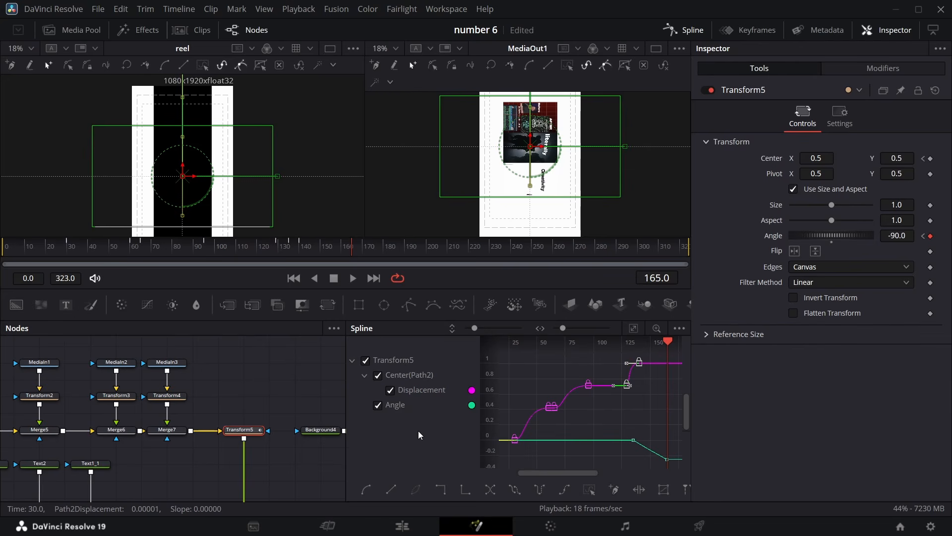
click(390, 390)
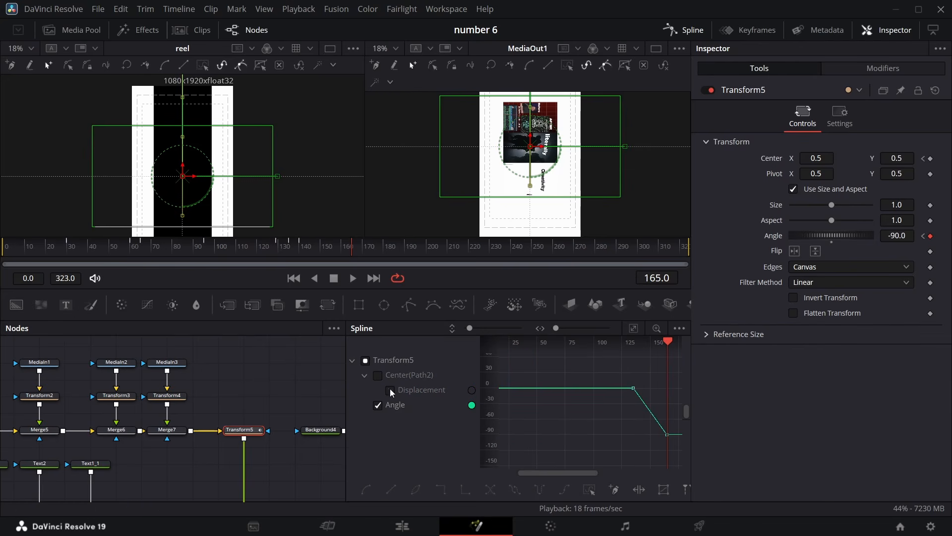
click(633, 328)
click(588, 490)
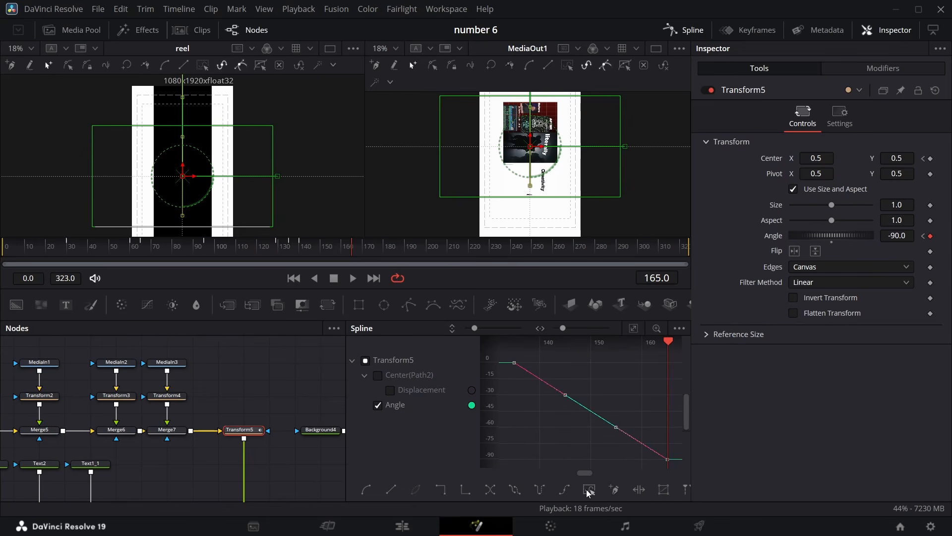
key(s)
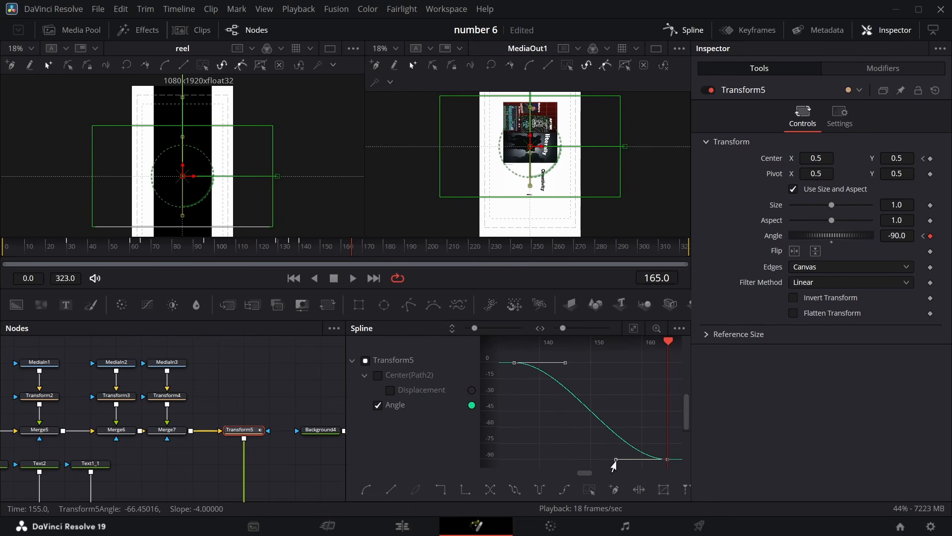
drag(614, 460, 569, 460)
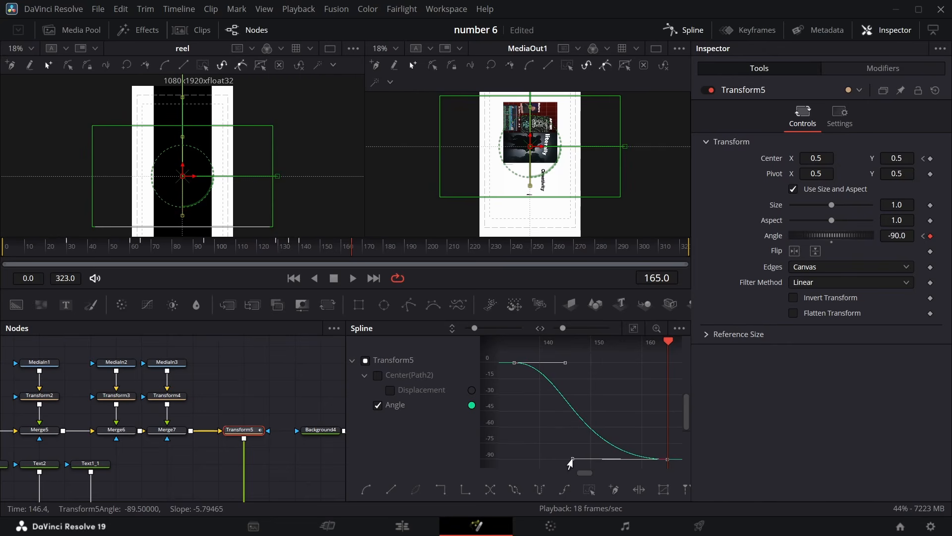
click(683, 30)
Add a Background node with a Rectangle mask and a Transform node, merged into the chain after Merge7
mouse_move(349, 252)
mouse_down()
mouse_move(287, 252)
mouse_move(350, 258)
mouse_move(287, 260)
mouse_move(442, 264)
mouse_move(353, 249)
mouse_up()
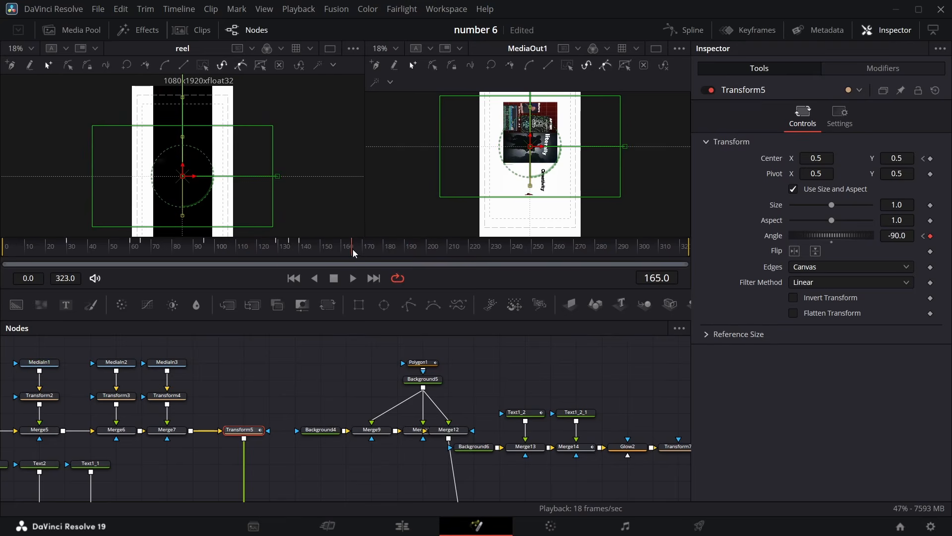
scroll(269, 416, left, 6)
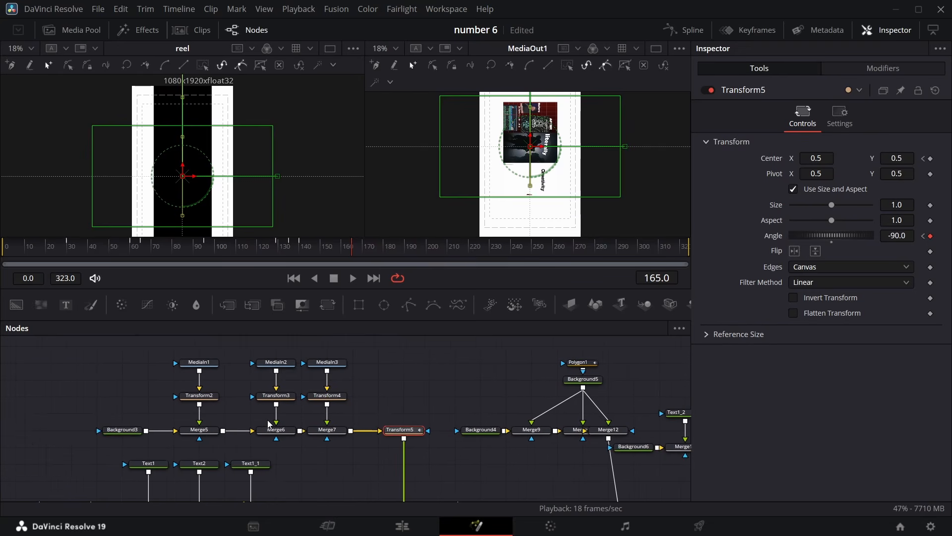
scroll(277, 415, down, 2)
scroll(284, 415, up, 3)
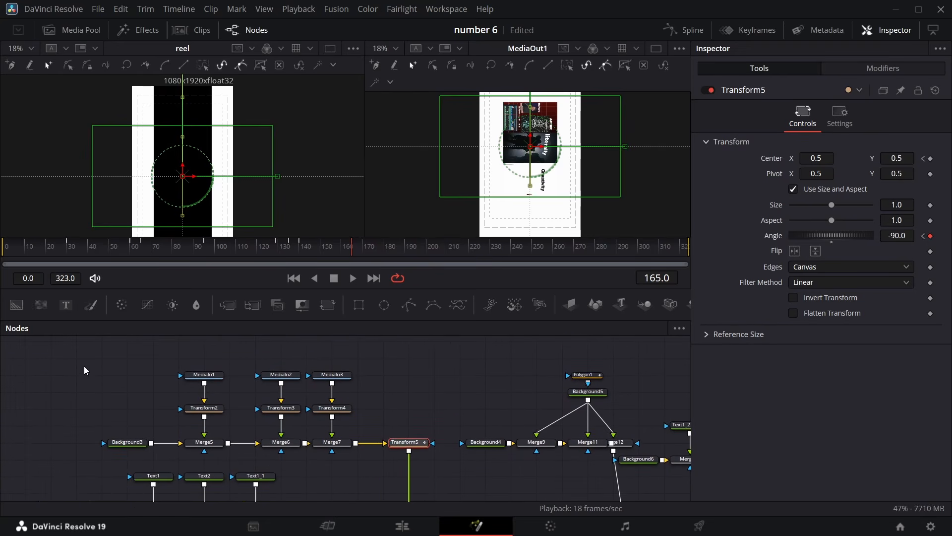
drag(84, 367, 347, 418)
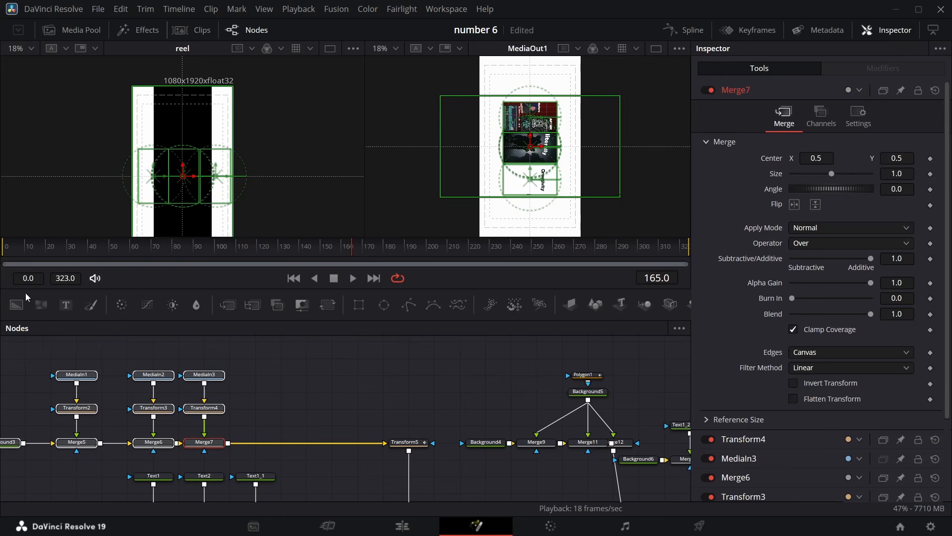
drag(17, 304, 266, 365)
drag(286, 407, 228, 445)
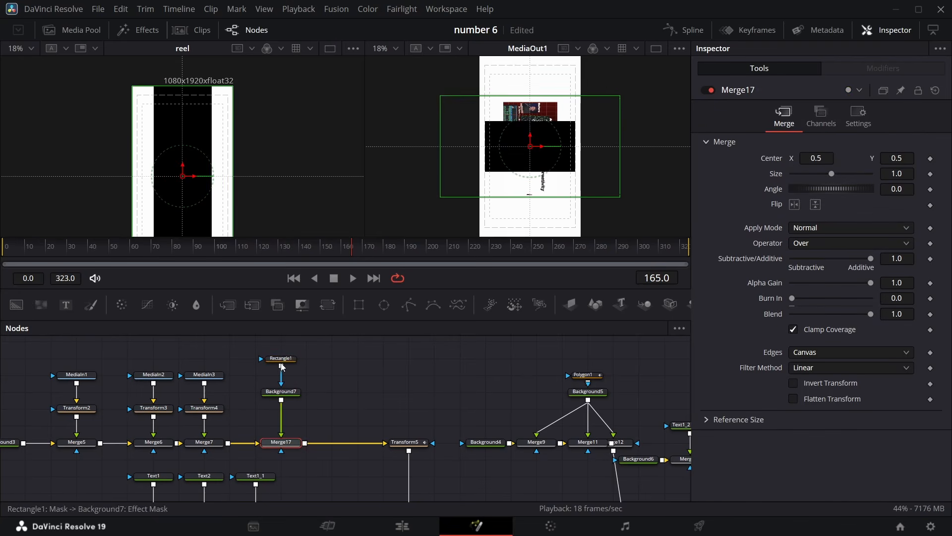
drag(277, 348, 293, 379)
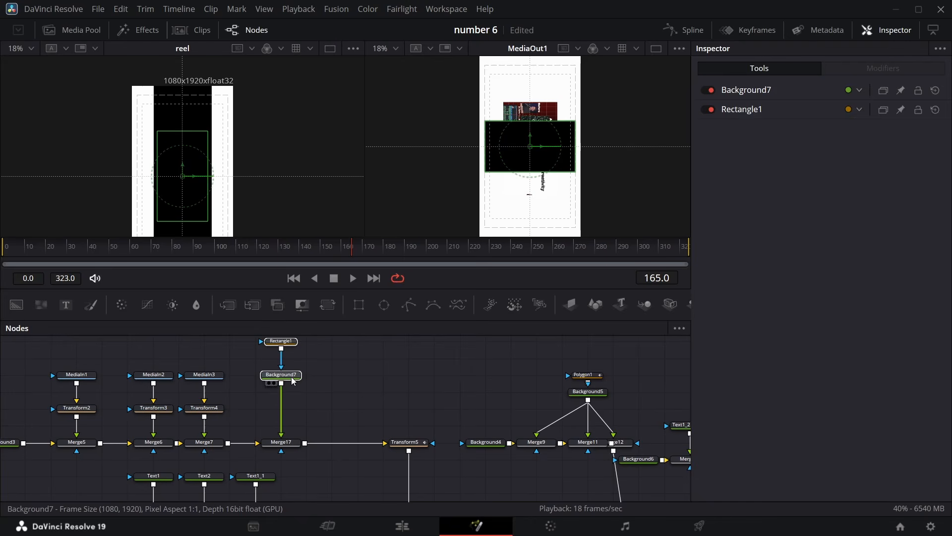
click(328, 304)
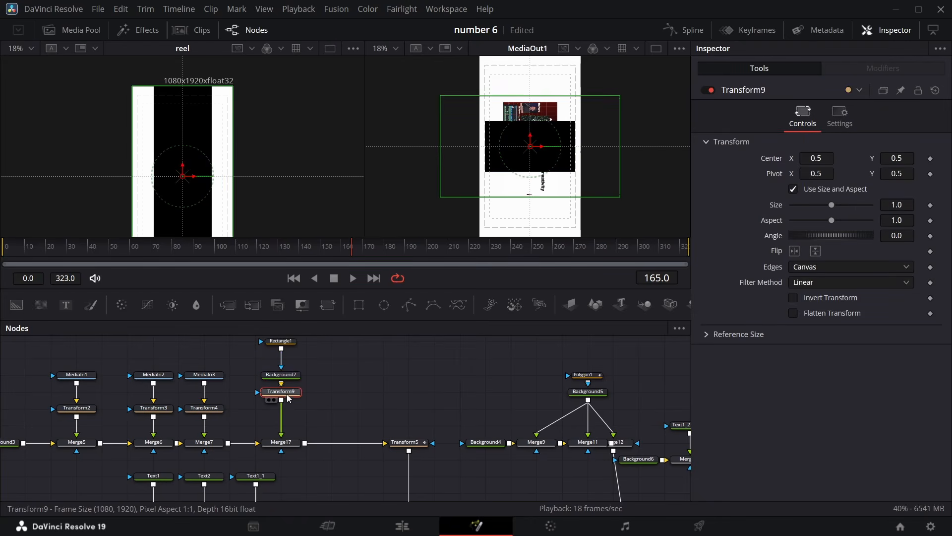
drag(288, 395, 288, 404)
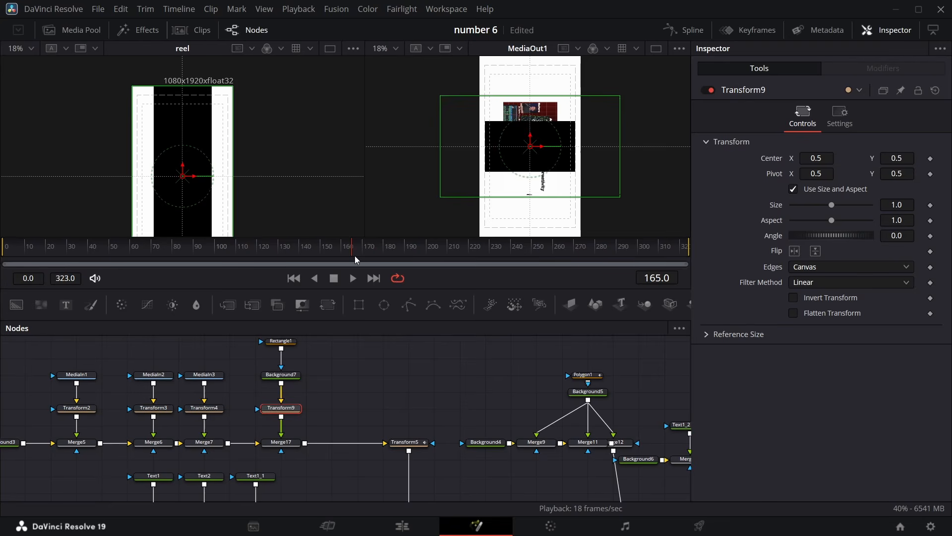
Animate Rectangle1's Height from 0 at frame 135 to 0.343 at frame 165, and set its Width to 3.0
drag(352, 254, 285, 252)
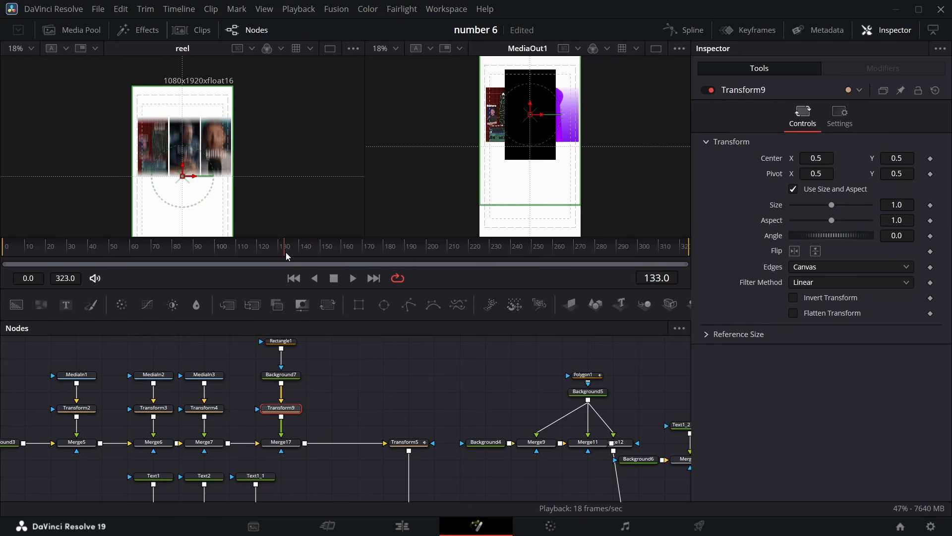
drag(286, 252, 290, 252)
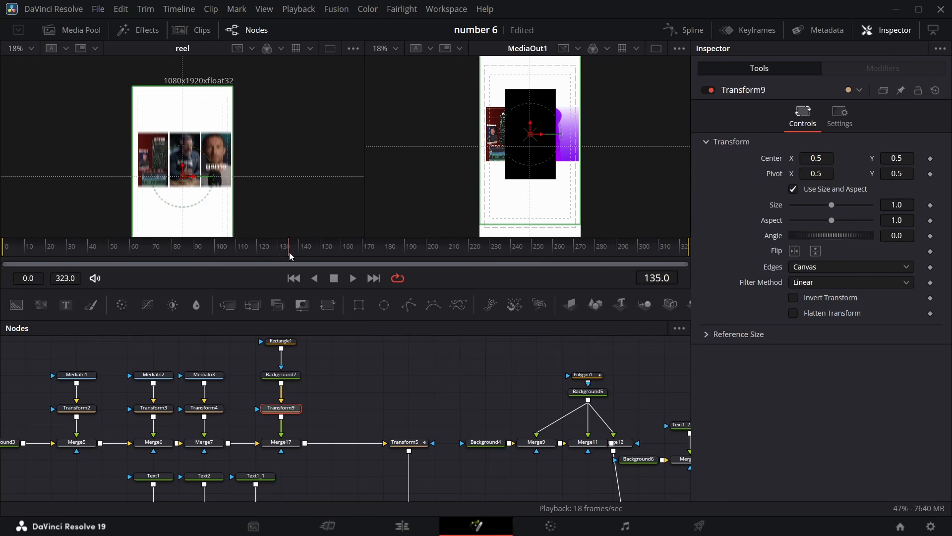
click(281, 341)
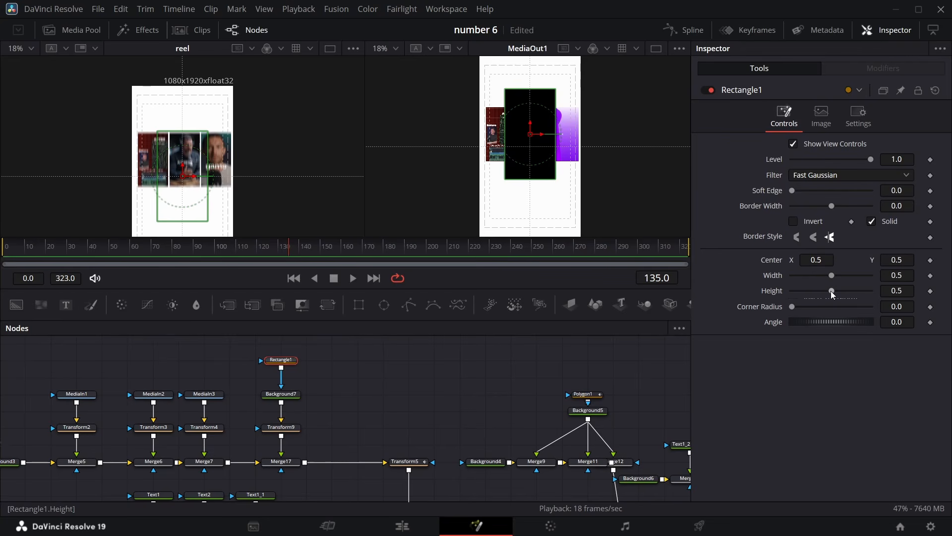
drag(831, 291, 794, 299)
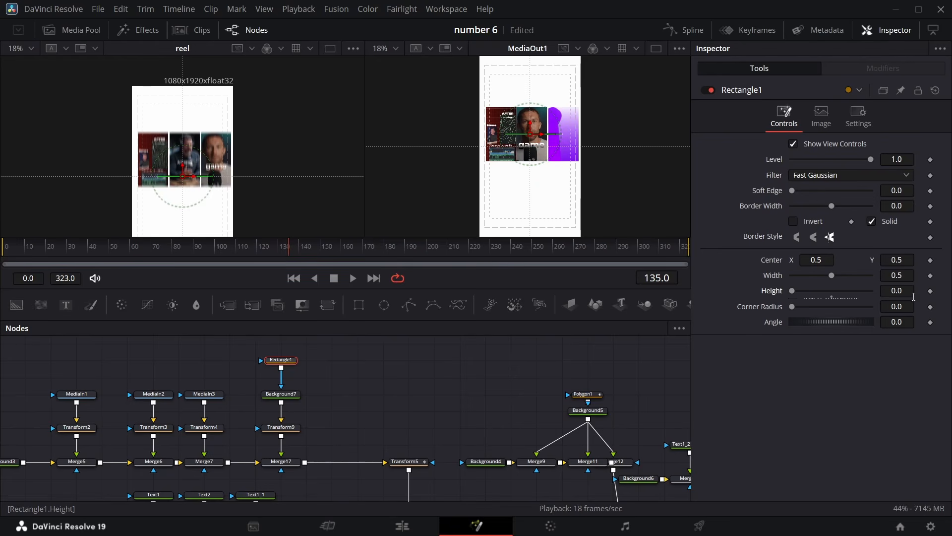
click(931, 291)
drag(832, 276, 871, 276)
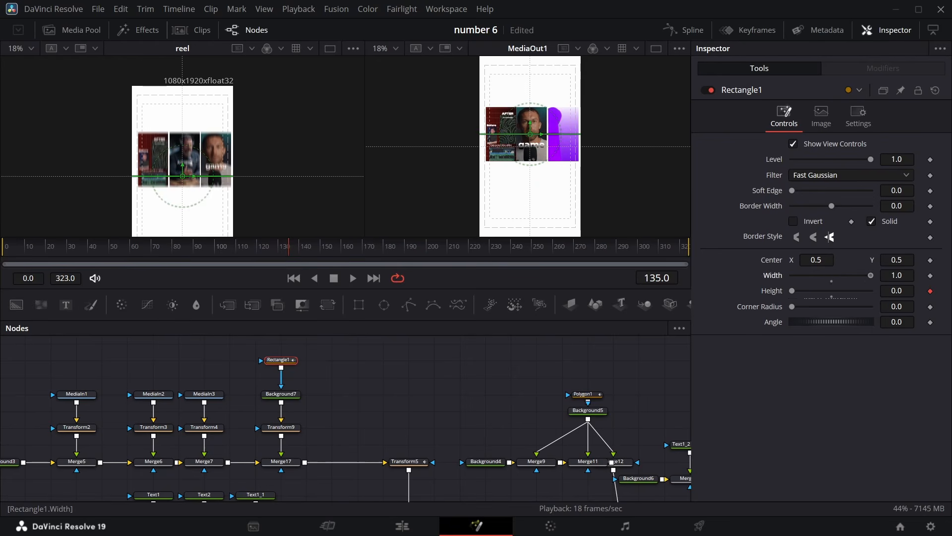
click(896, 276)
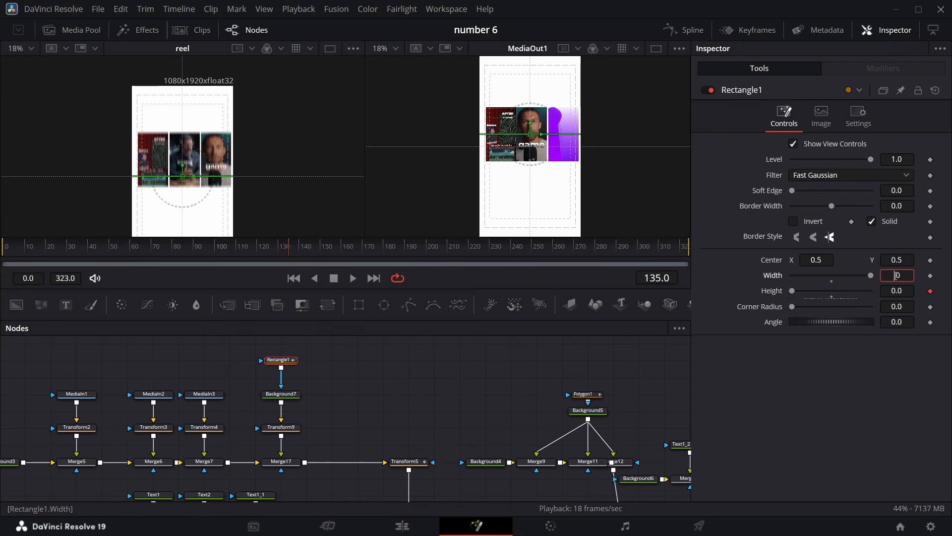
key(Return)
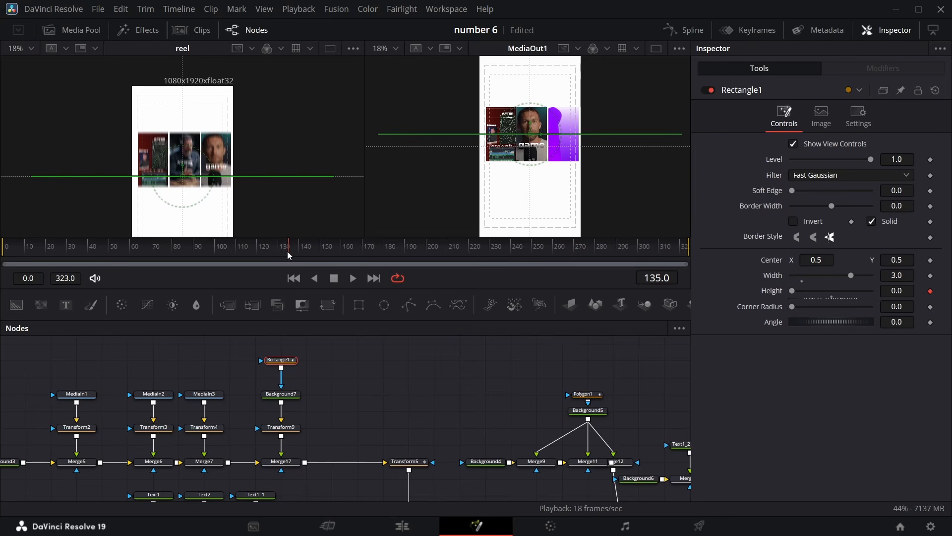
drag(291, 252, 354, 245)
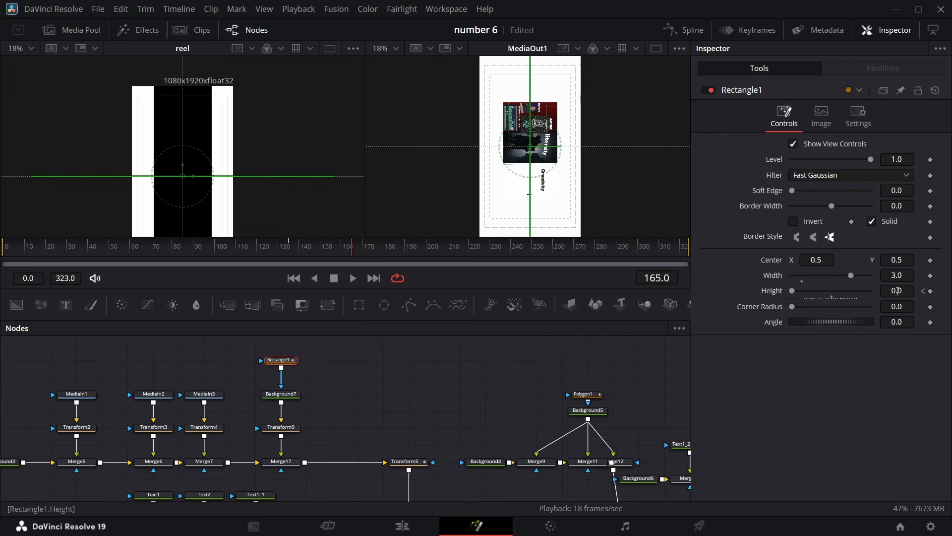
drag(898, 291, 951, 292)
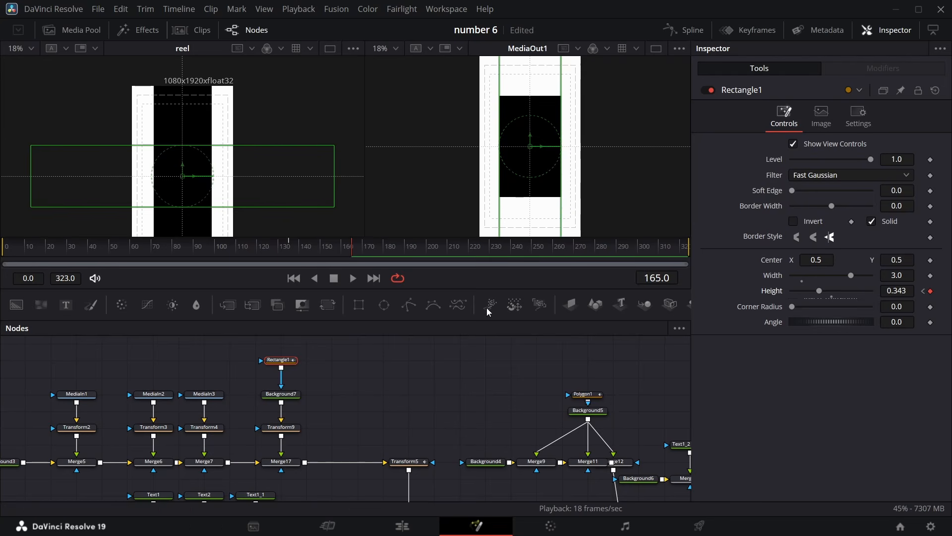
Set Background7's image Width to 4096 and reposition the Rectangle1 node in the graph
click(280, 393)
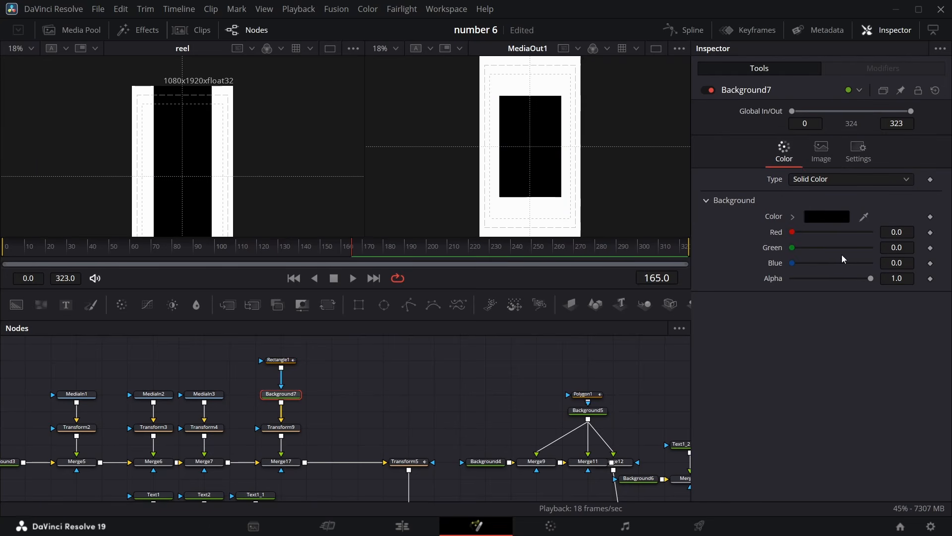
click(815, 148)
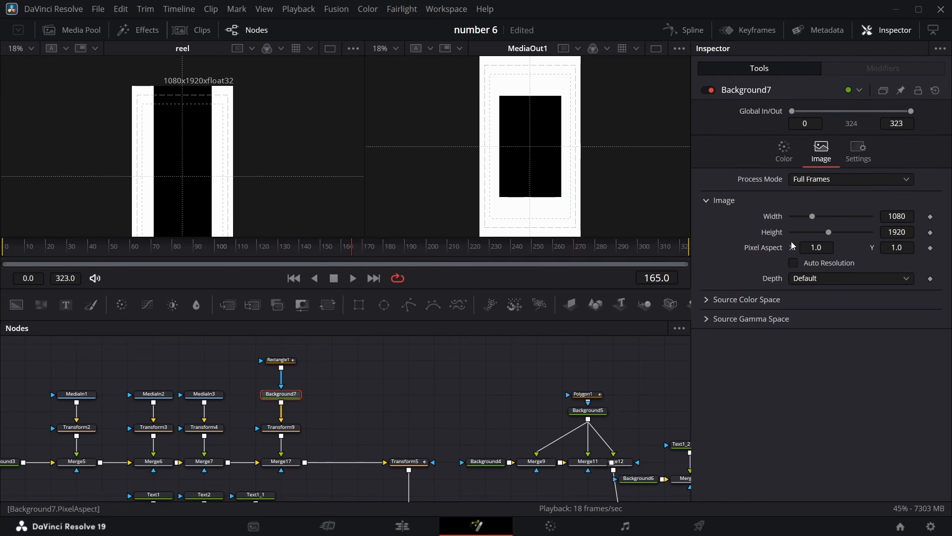
drag(812, 216, 890, 199)
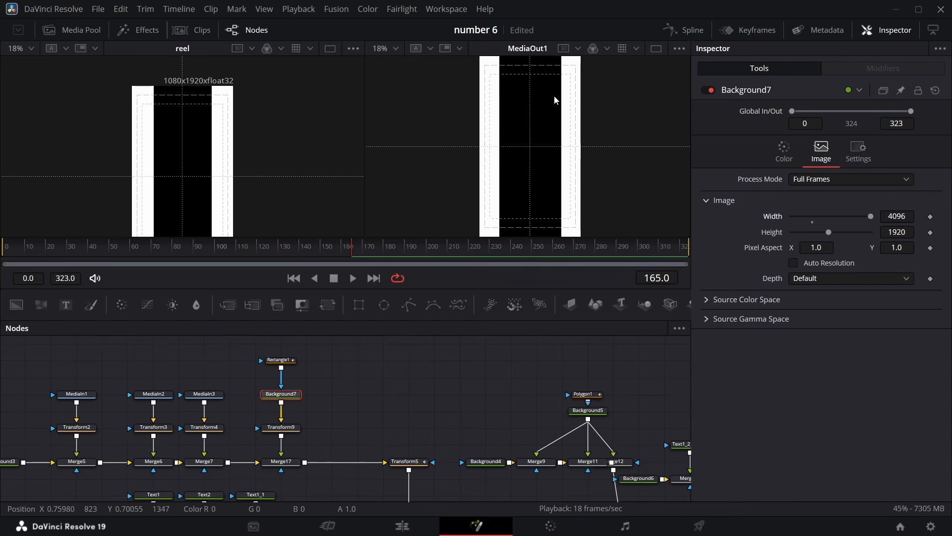
scroll(554, 96, up, 5)
scroll(555, 96, down, 11)
scroll(545, 102, up, 3)
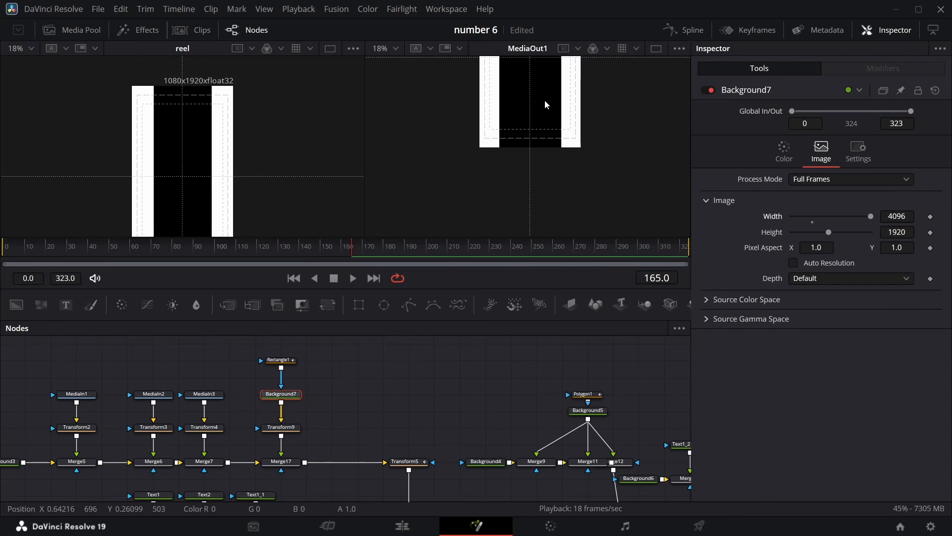
scroll(544, 101, up, 3)
scroll(542, 103, down, 2)
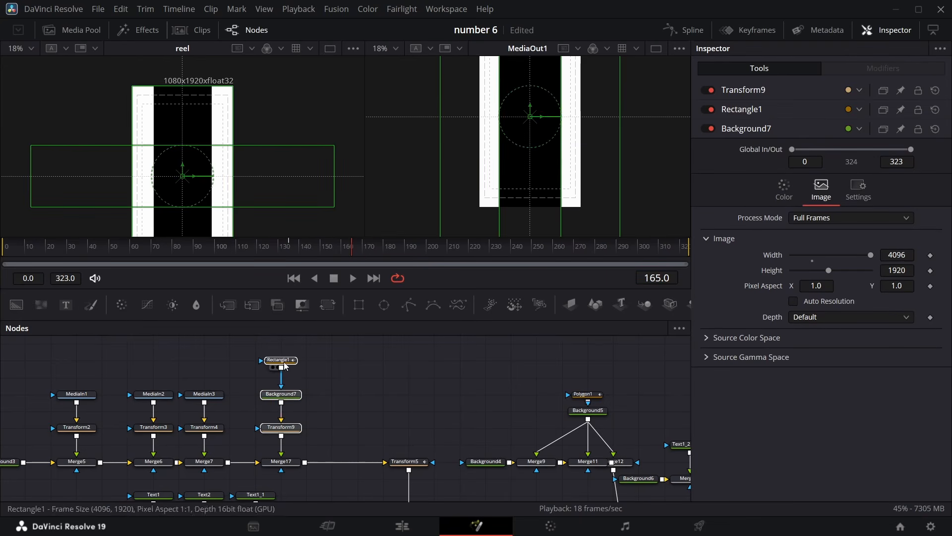
drag(285, 366, 284, 395)
click(204, 376)
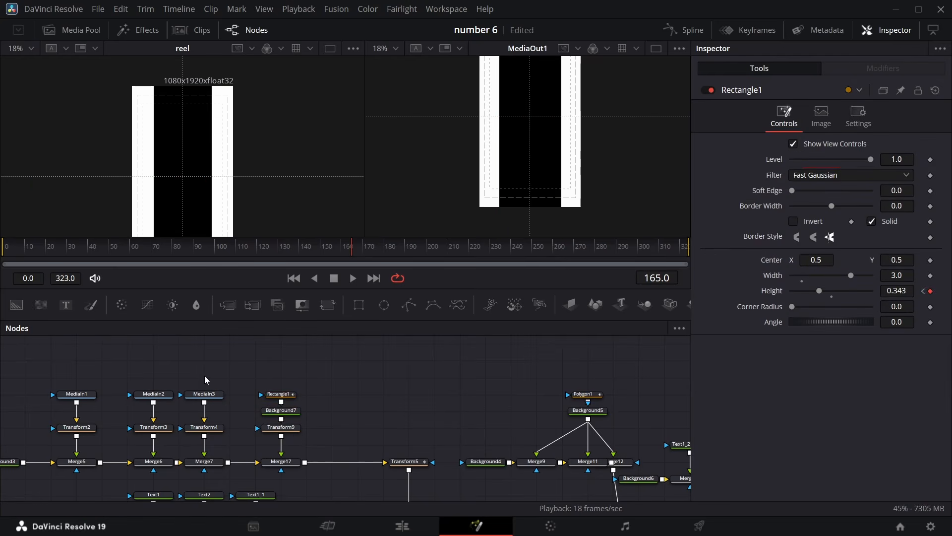
Scrub to frame 176 and pan through the node graph to inspect the existing text nodes
scroll(192, 151, down, 2)
scroll(192, 150, up, 2)
drag(352, 254, 377, 251)
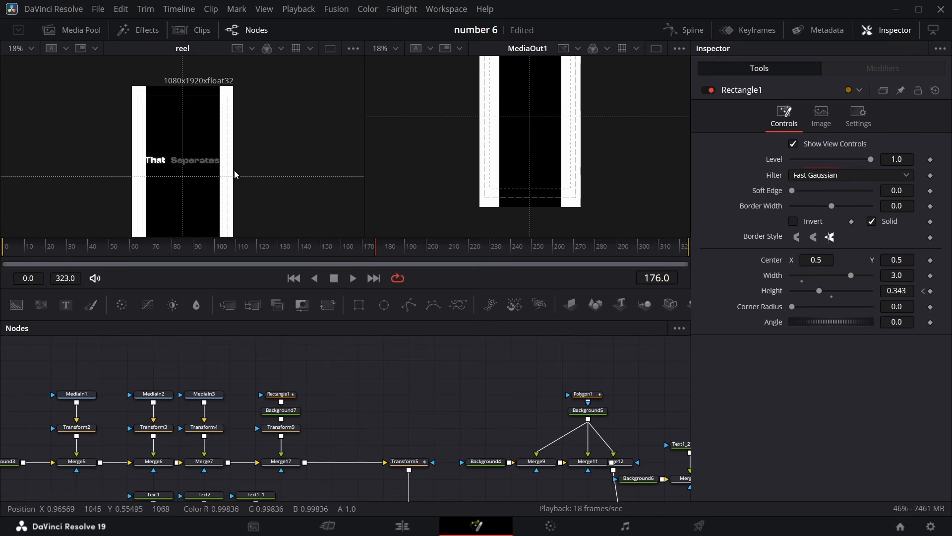
scroll(496, 442, right, 5)
scroll(496, 443, right, 5)
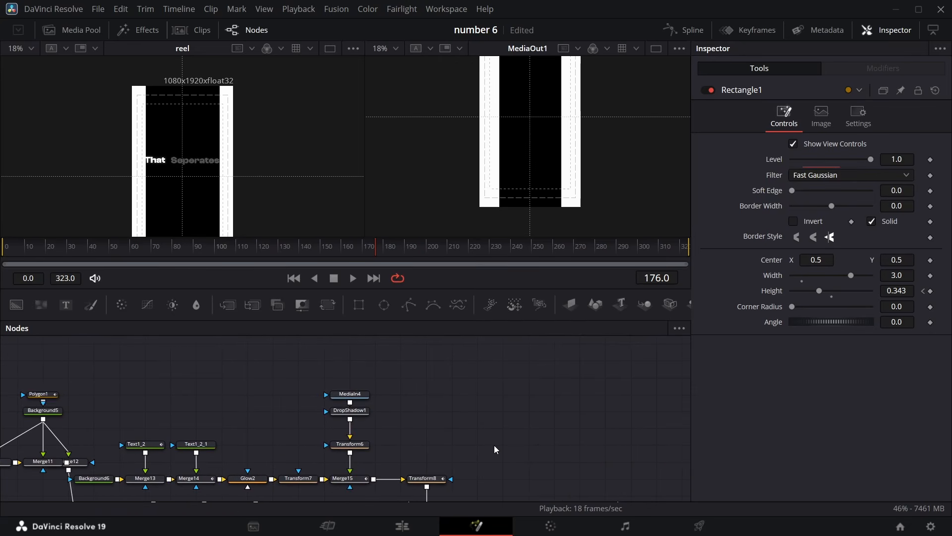
scroll(494, 445, down, 3)
scroll(492, 440, right, 2)
drag(325, 353, 534, 462)
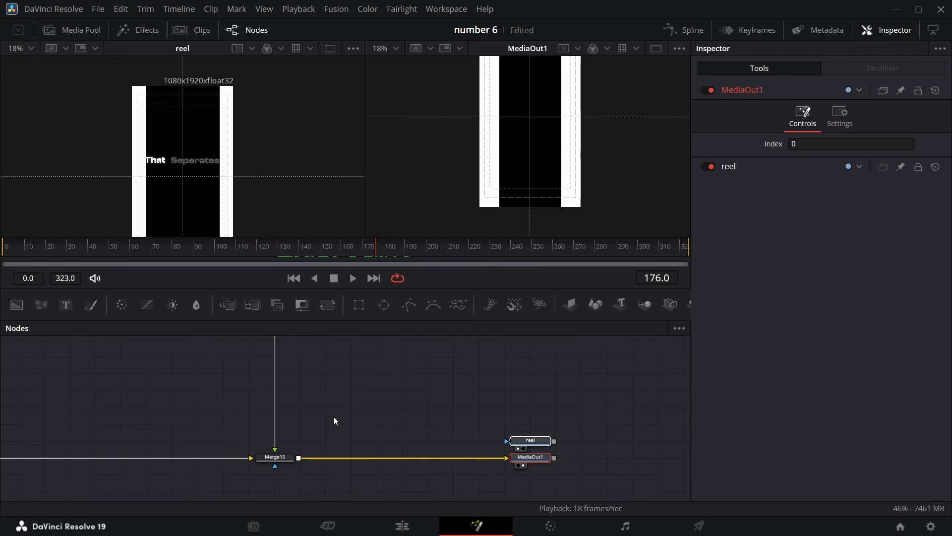
scroll(216, 427, left, 5)
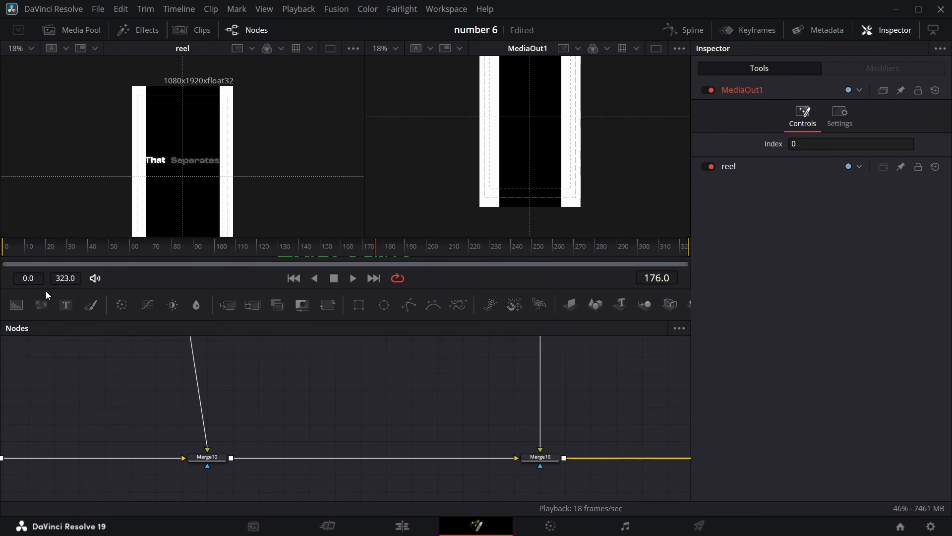
drag(88, 322, 79, 314)
scroll(218, 374, up, 4)
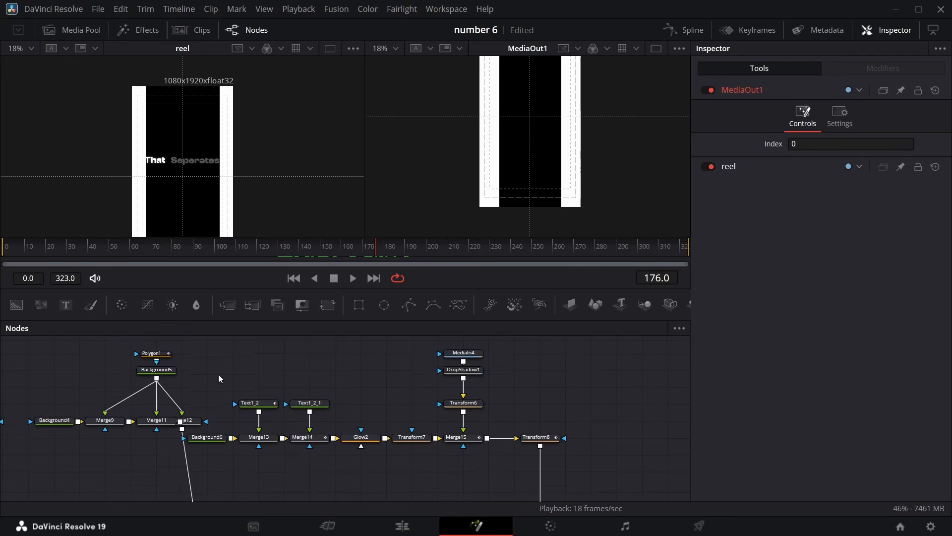
Paste a copy of the text node into empty graph space and set its text to "That"
click(265, 404)
click(304, 405)
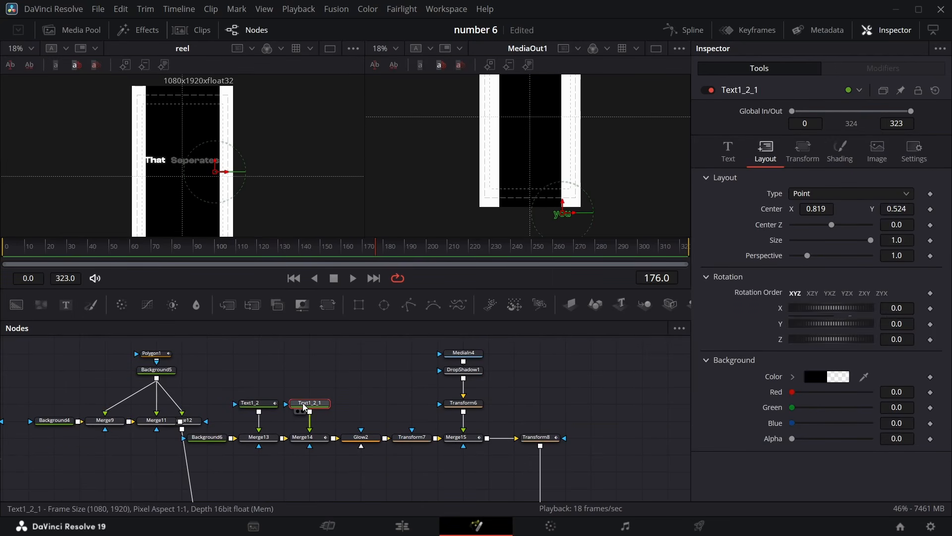
scroll(297, 392, down, 4)
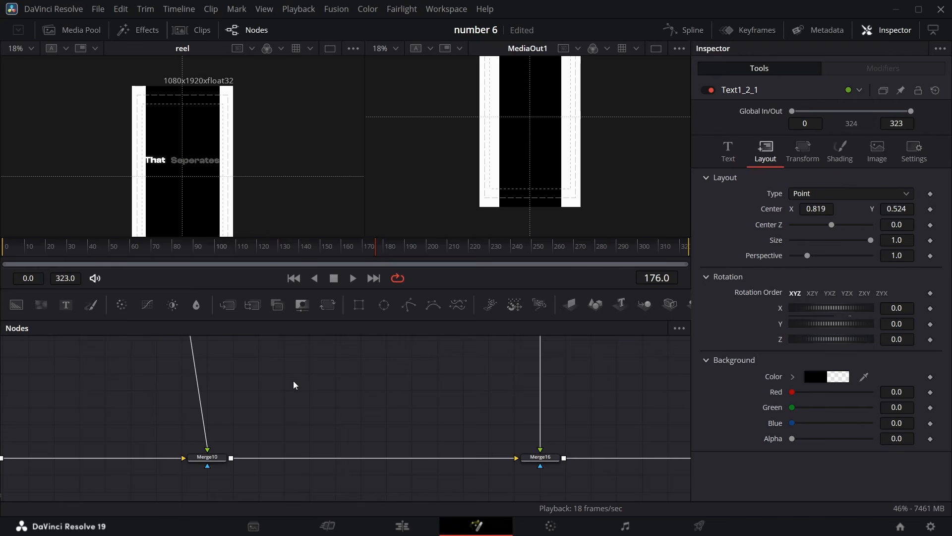
key(ctrl+v)
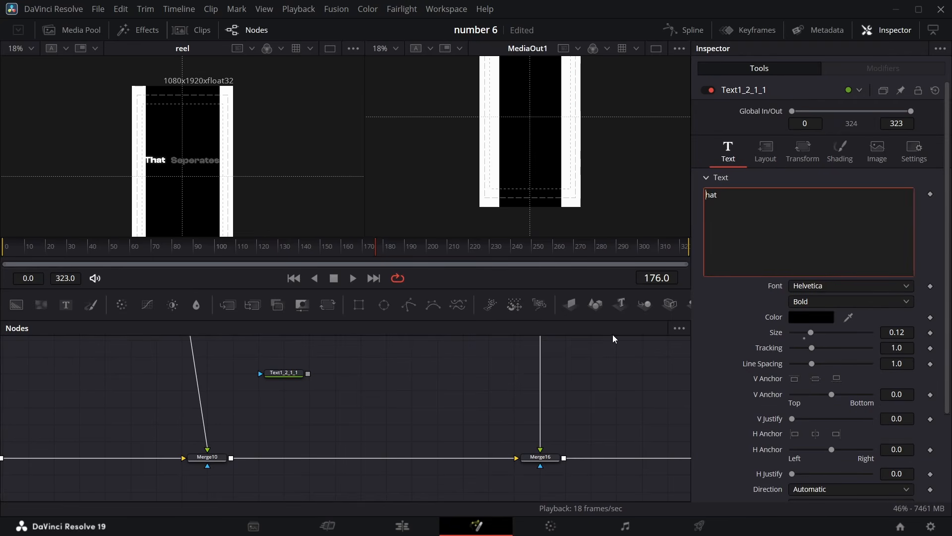
text(T)
Paste a second text node, change its text to "Seperates", and move both new text nodes below the main chain
key(ctrl+v)
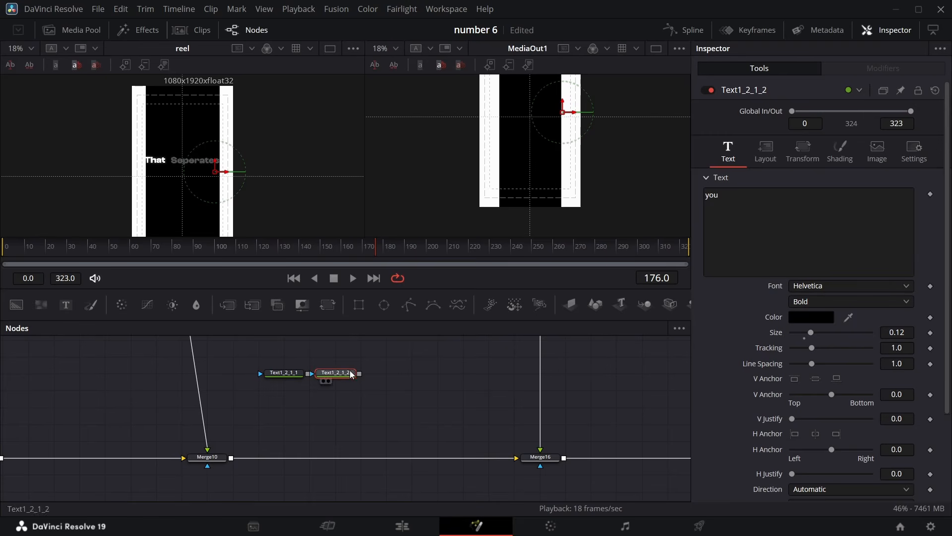
triple_click(743, 200)
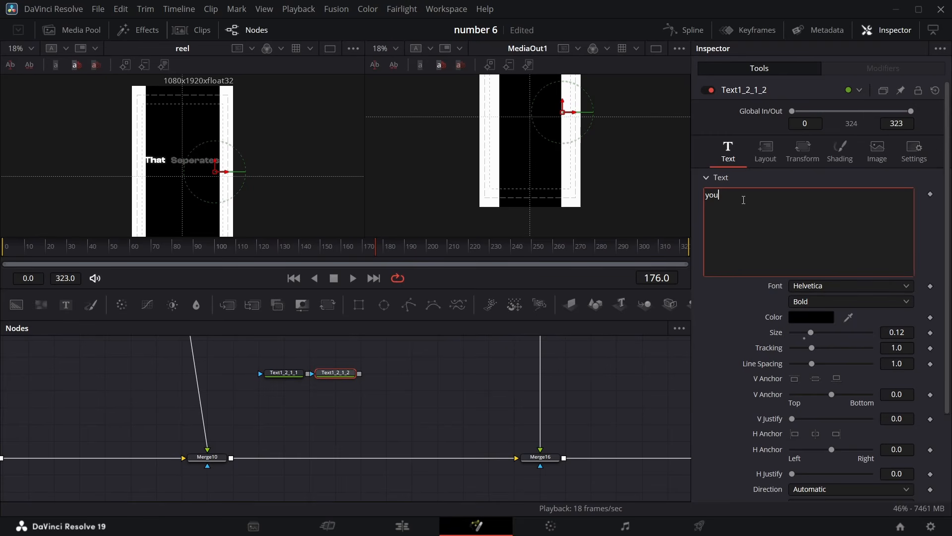
text(Sep)
drag(264, 356, 355, 345)
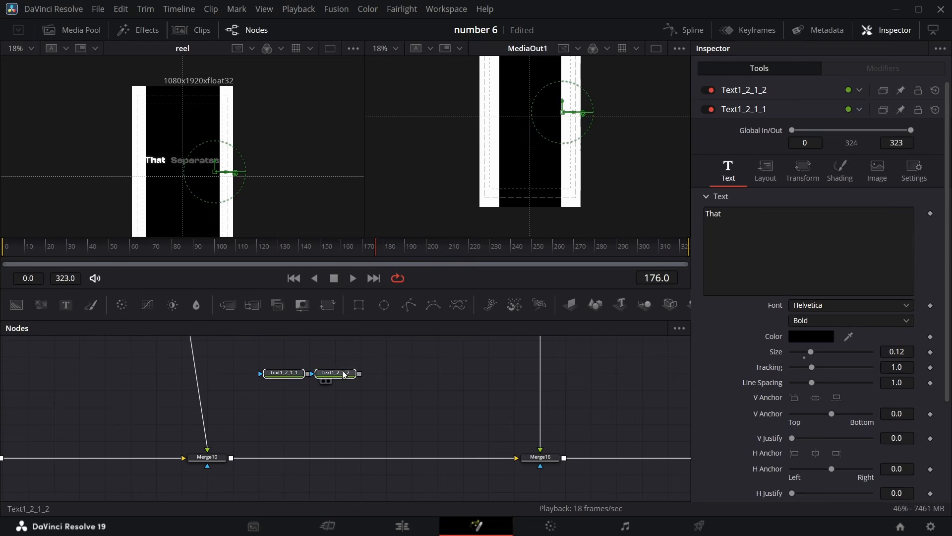
click(358, 341)
scroll(322, 407, up, 3)
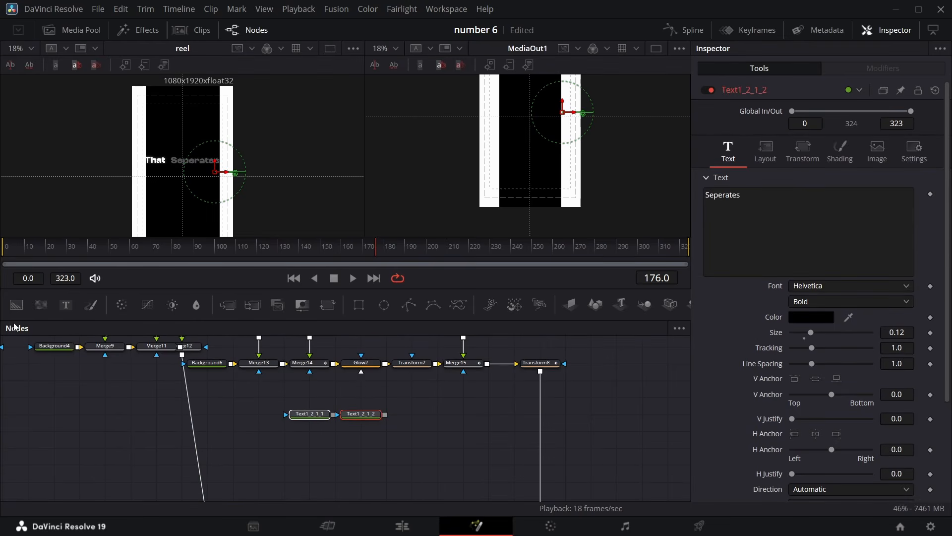
Add a Background node and merge both new text nodes over it through two Merge nodes
drag(16, 305, 237, 449)
drag(332, 416, 257, 447)
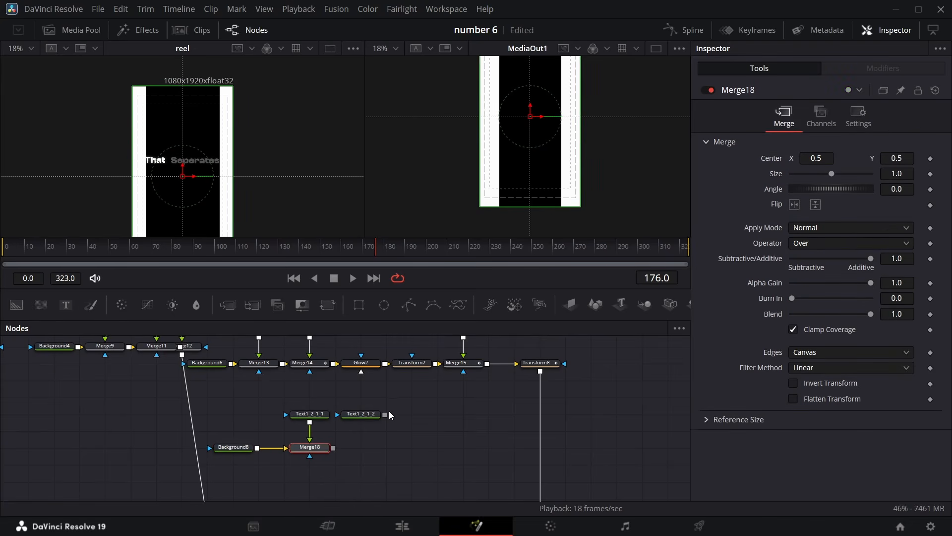
drag(386, 415, 334, 447)
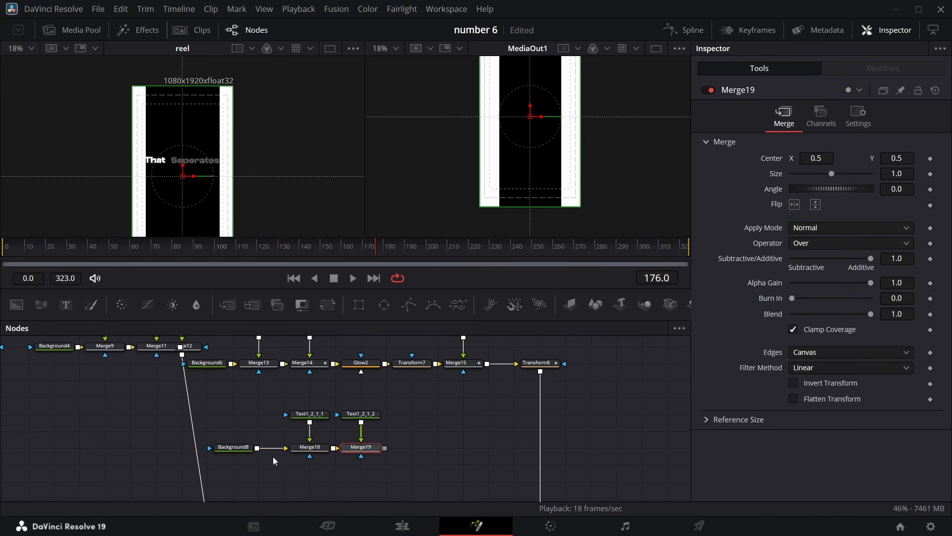
Make Background8 fully transparent with Alpha 0 and show Merge19 in the second viewer
click(233, 446)
drag(868, 280, 767, 293)
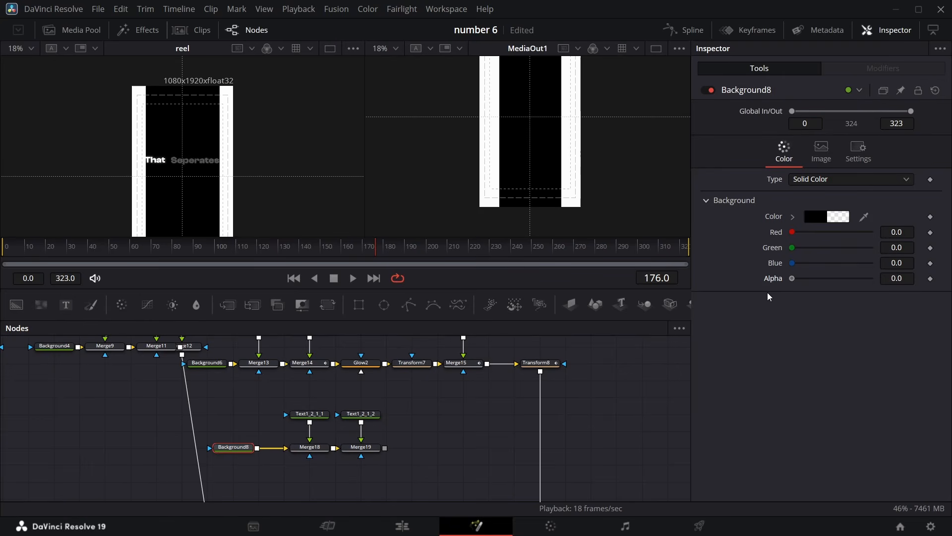
click(317, 416)
click(354, 455)
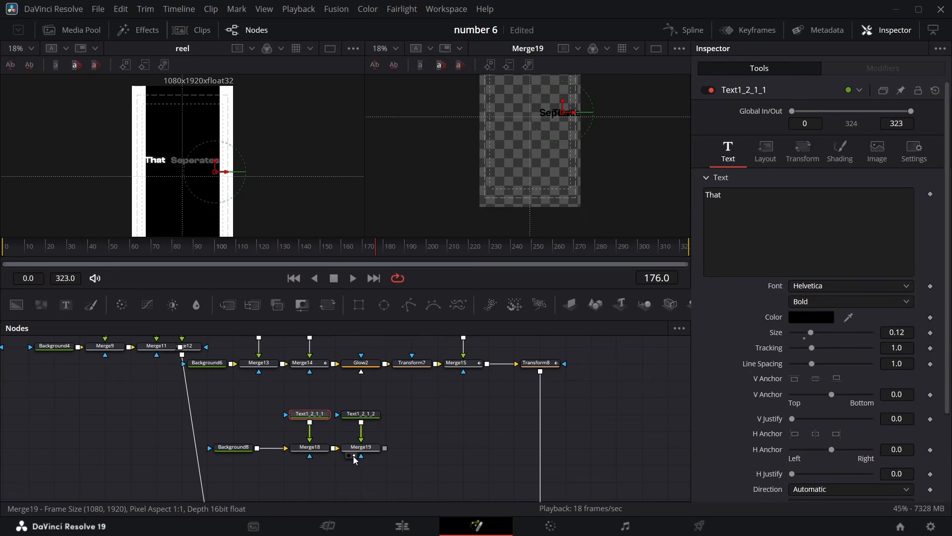
Position the "That" text at about X 0.193, Y 0.583
click(320, 448)
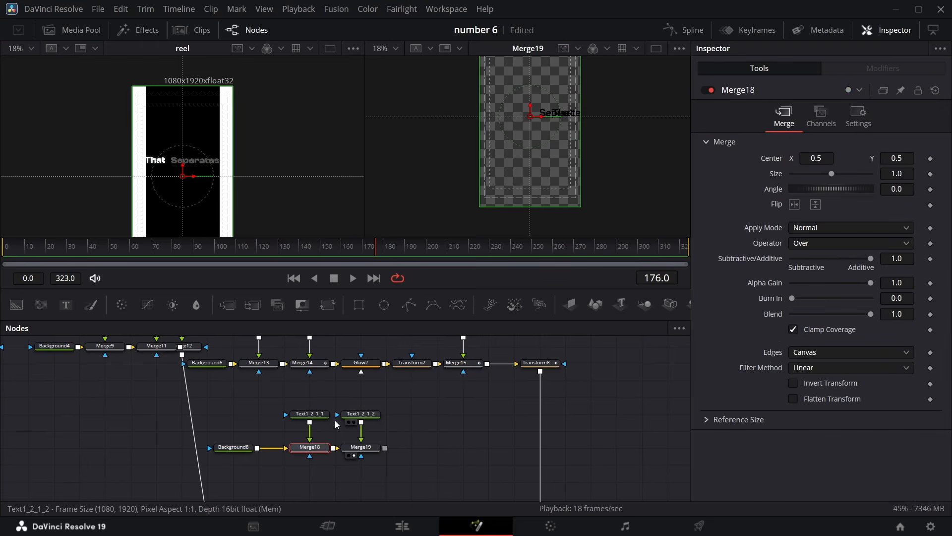
click(311, 414)
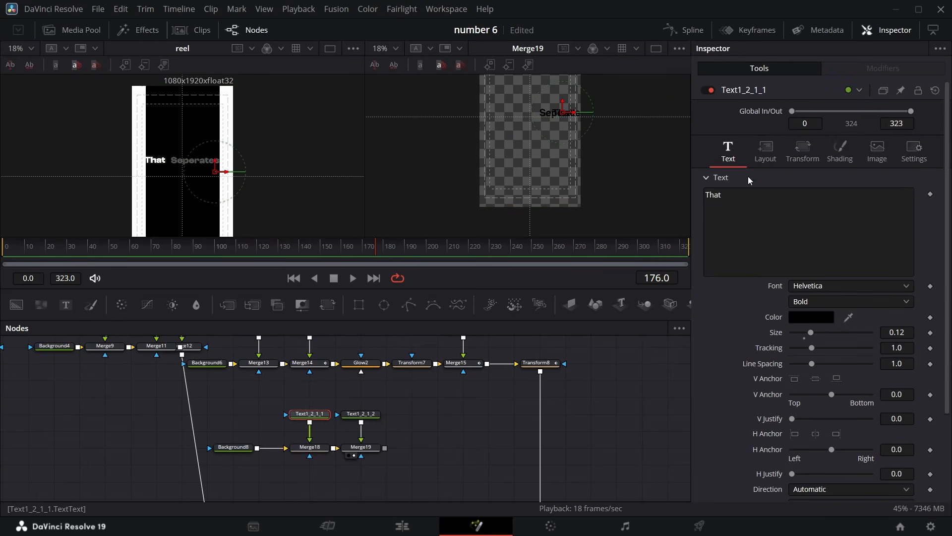
click(768, 159)
drag(827, 208, 516, 208)
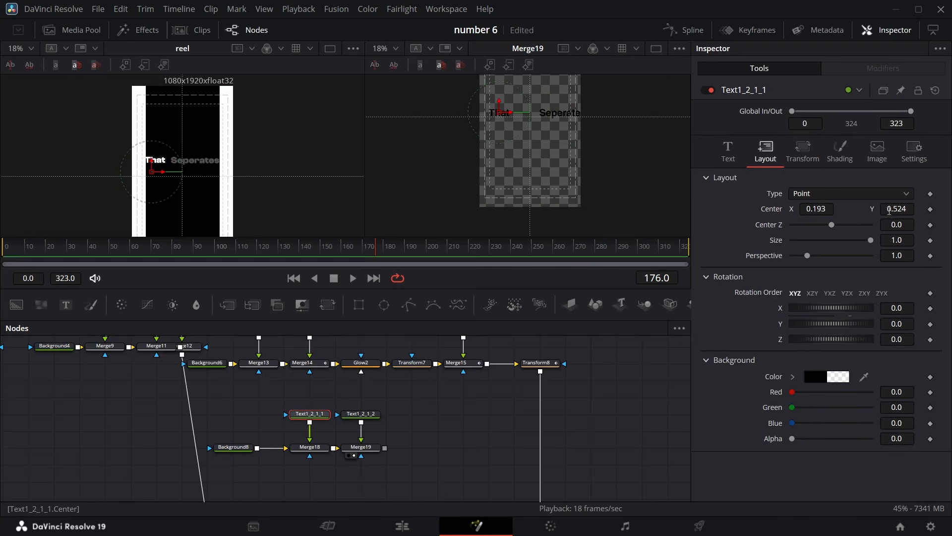
drag(890, 209, 926, 211)
Position the "Seperates" text at about X 0.561, Y 0.584
click(375, 415)
click(766, 152)
drag(818, 209, 689, 210)
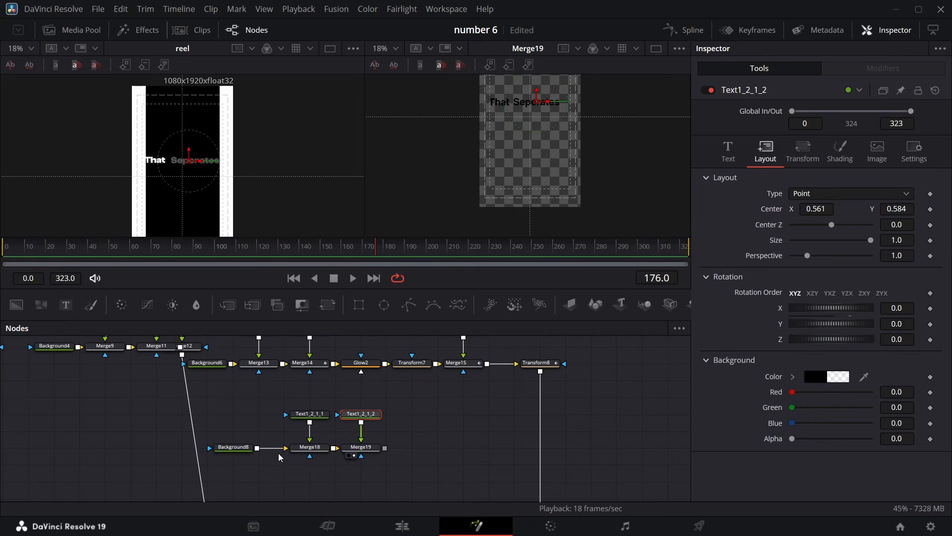
Set the "That" text colour to near-white #f9f9f9
click(310, 414)
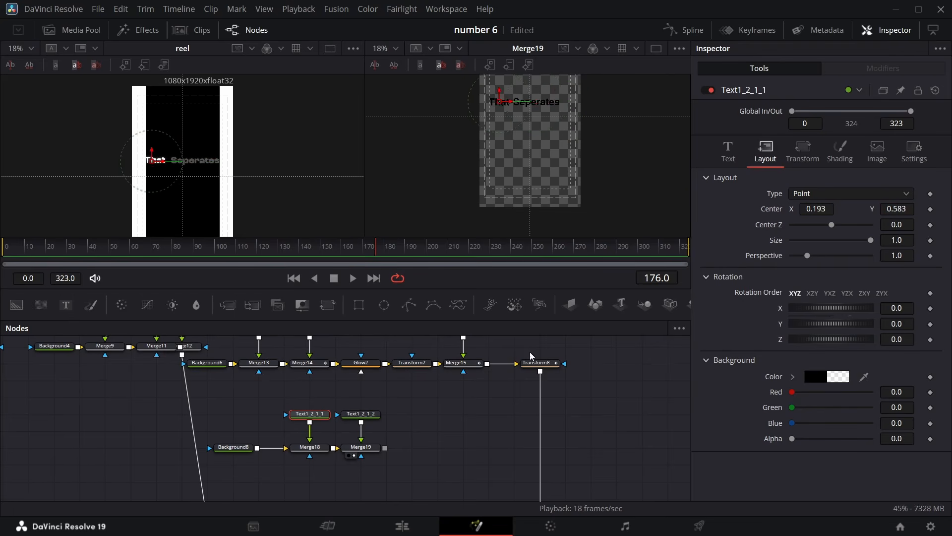
click(729, 149)
click(812, 317)
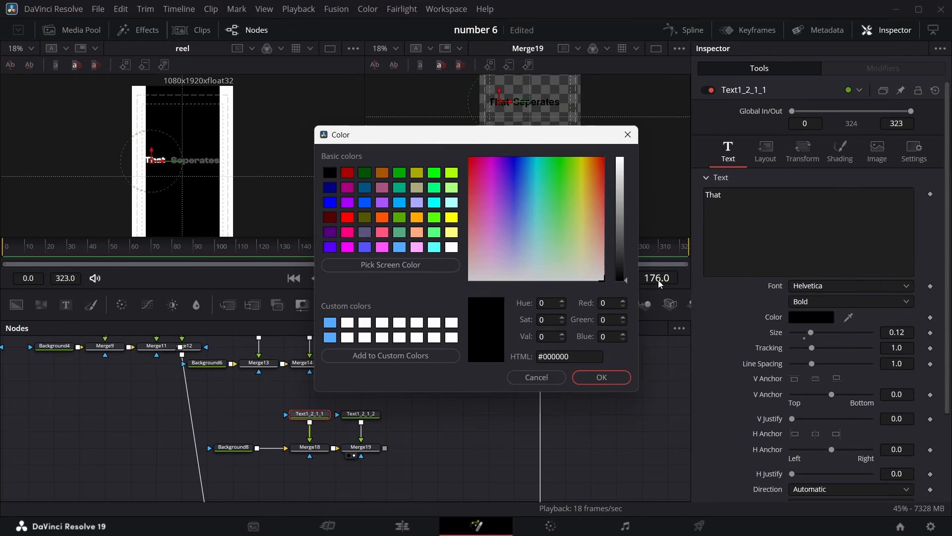
click(623, 165)
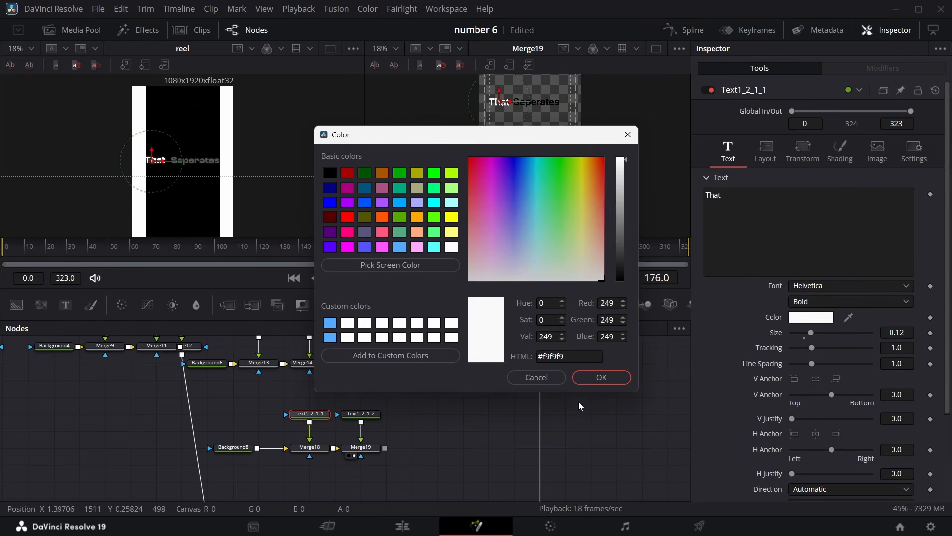
click(601, 377)
Set the "Seperates" text colour to near-white as well
click(376, 414)
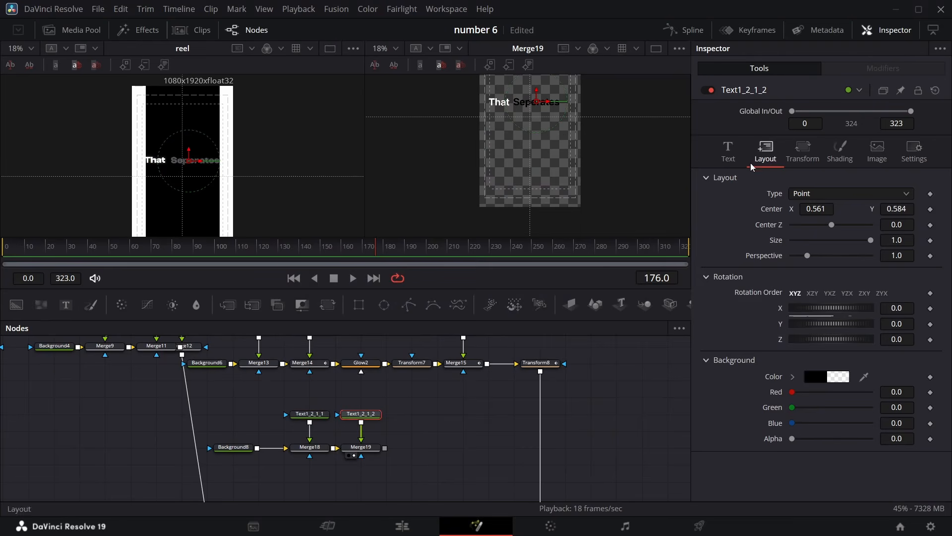
click(728, 149)
click(811, 317)
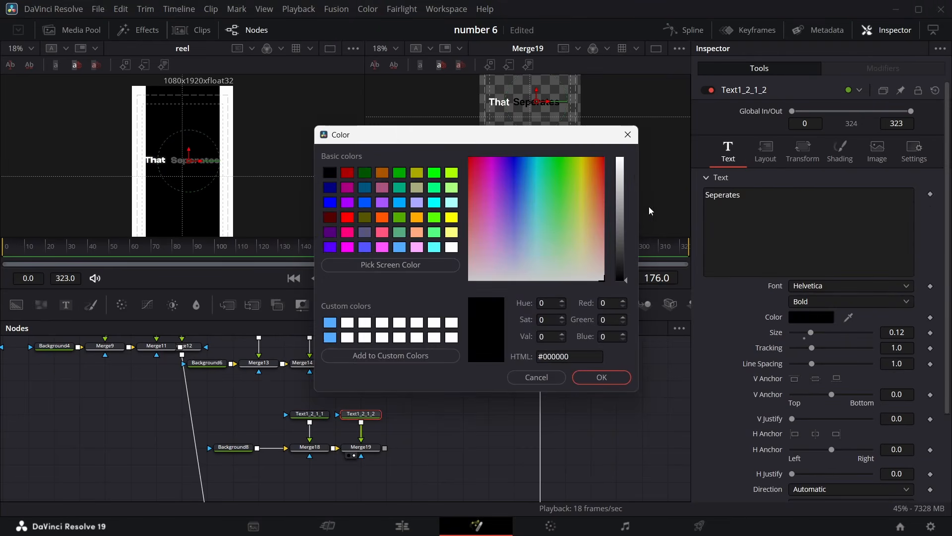
click(622, 166)
click(602, 377)
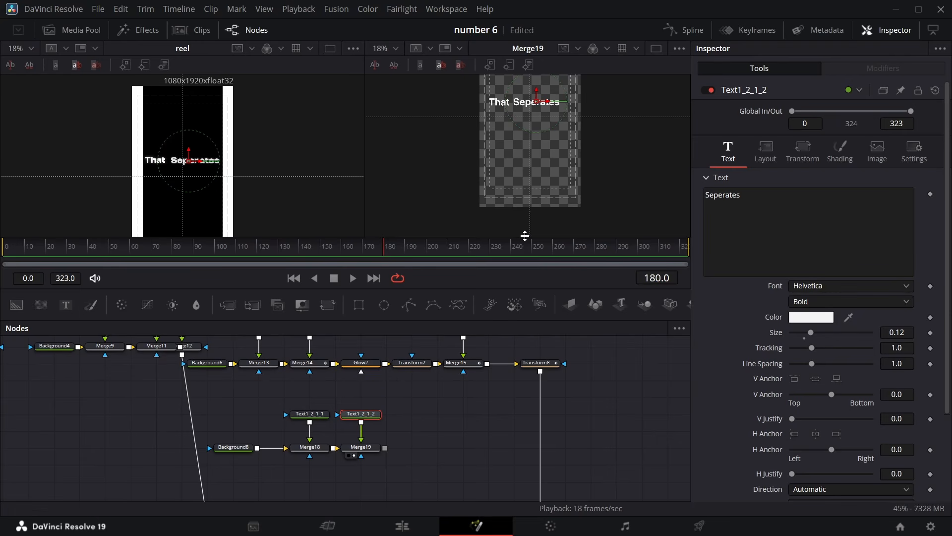
Animate Merge19's Blend from 0 at frame 173 to 1.0 at frame 180
click(369, 447)
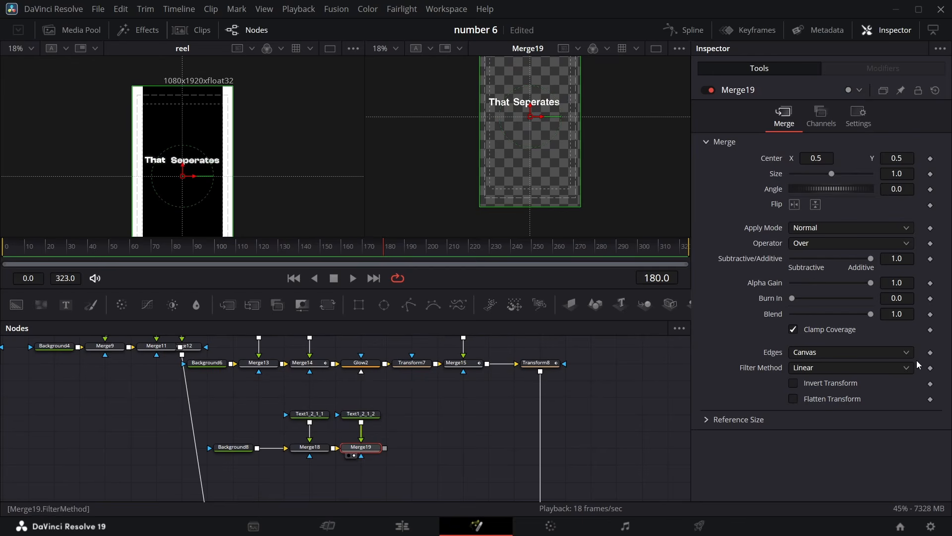
click(930, 314)
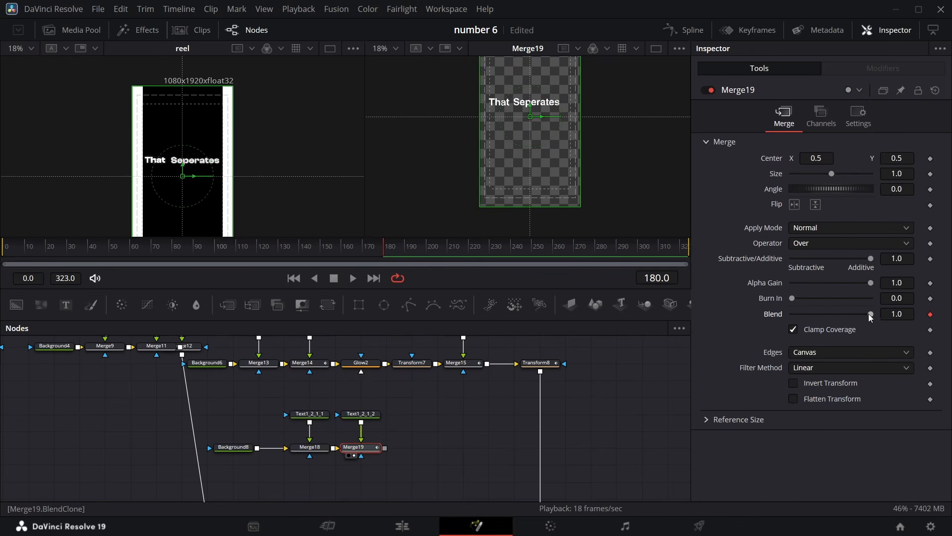
key(Left)
key(Left)
key(Left)
key(Left)
key(Left)
key(Left)
key(Left)
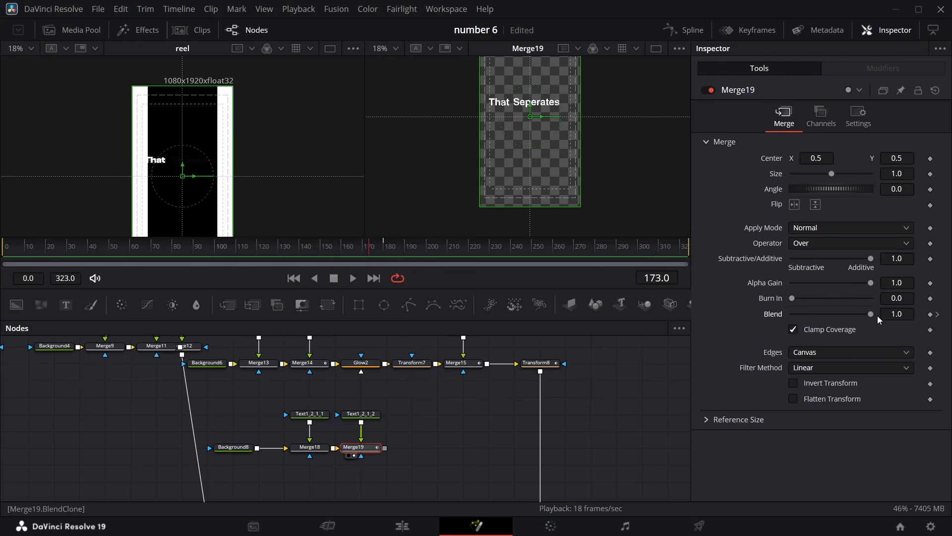
drag(877, 316, 683, 313)
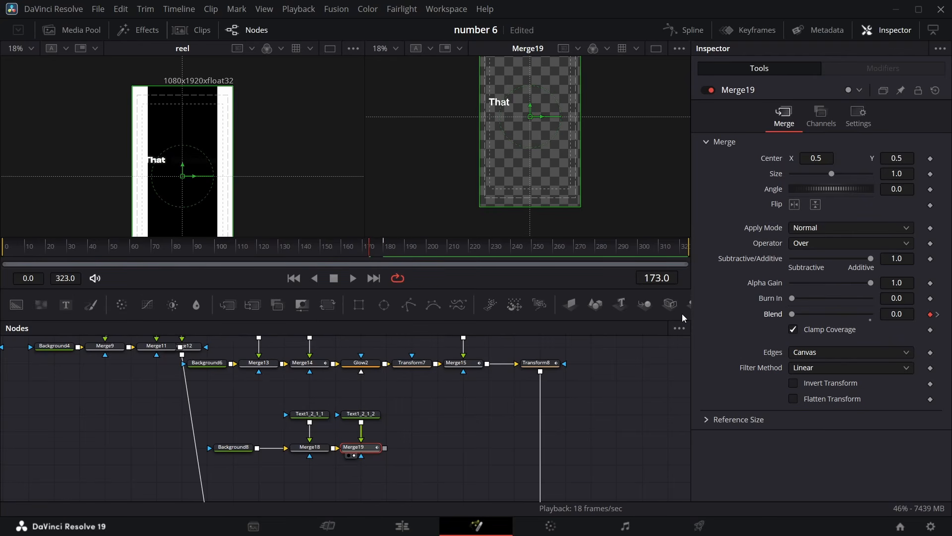
Animate Merge18's Blend from 0 at frame 166 to 1.0 at frame 170
key(Left)
key(Left)
key(Left)
key(Left)
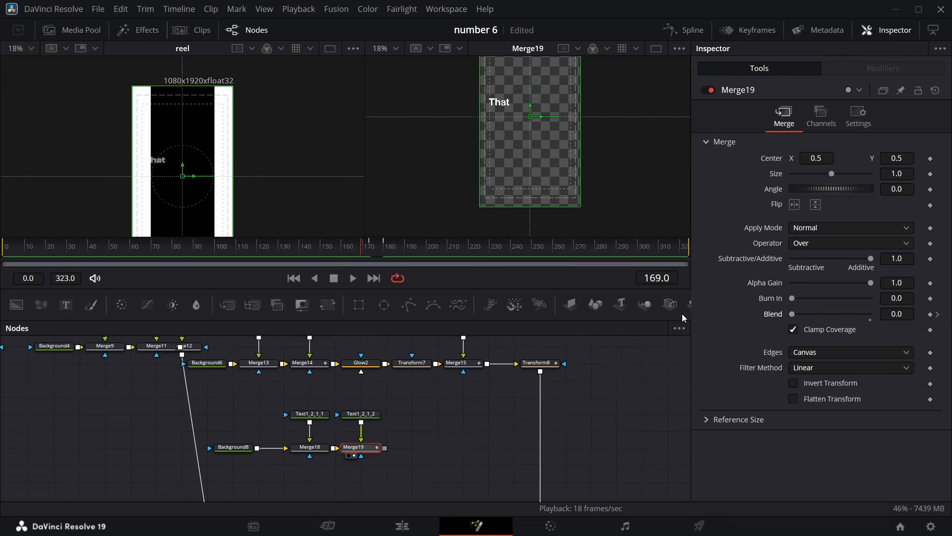
key(Right)
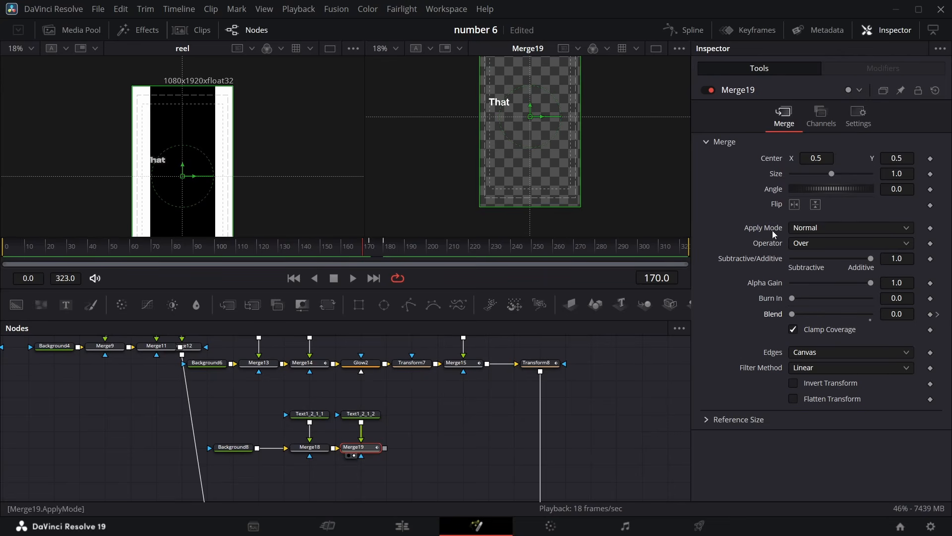
click(329, 447)
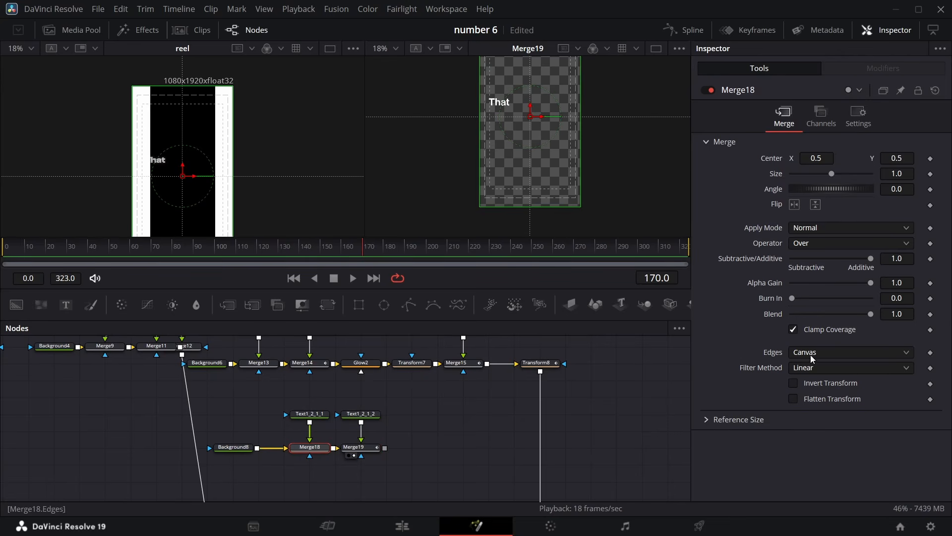
click(931, 314)
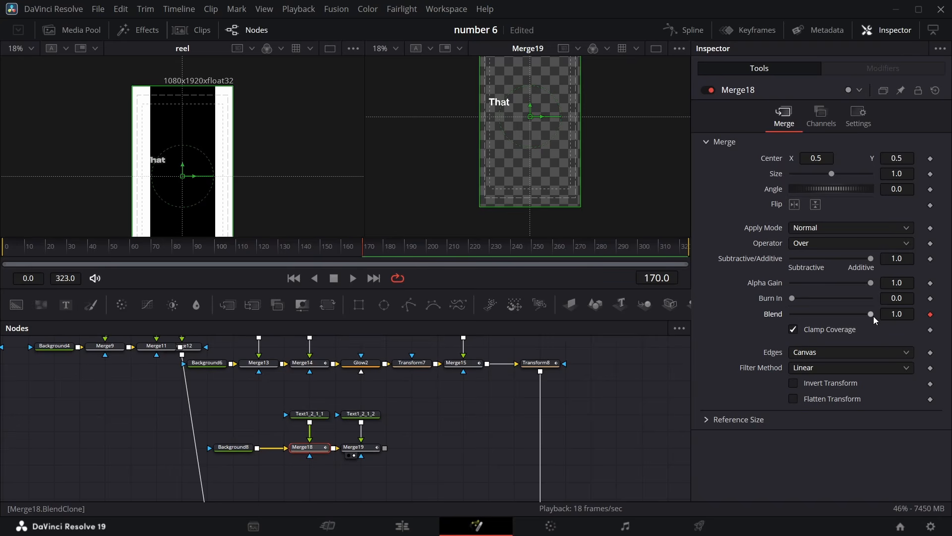
key(Left)
key(Left)
key(Left)
key(Left)
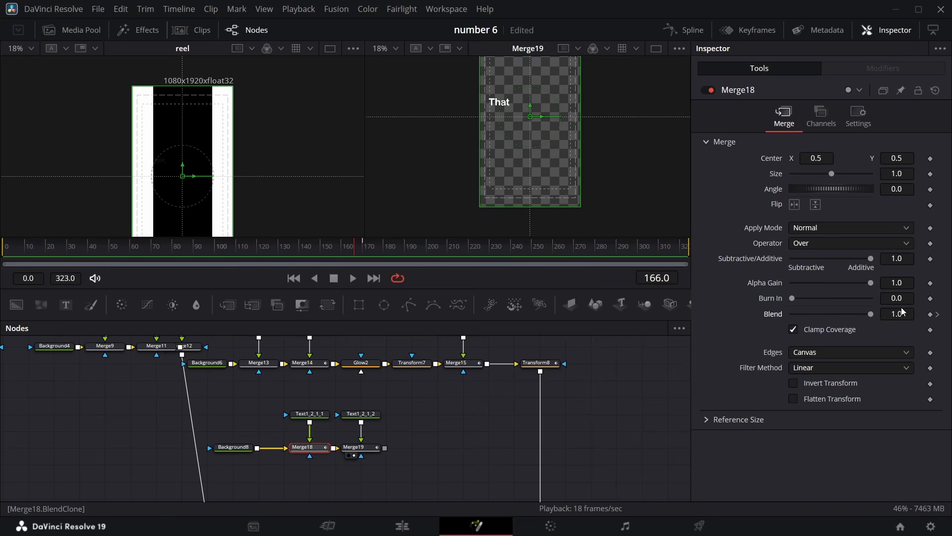
drag(866, 312, 797, 311)
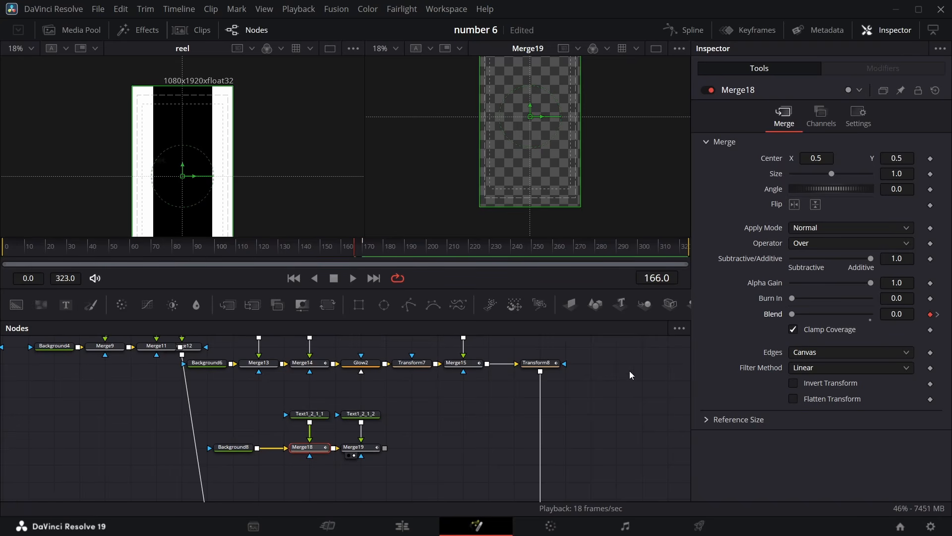
Merge Merge19's word-by-word text output into the main node line between Merge10 and Merge16
scroll(376, 426, down, 3)
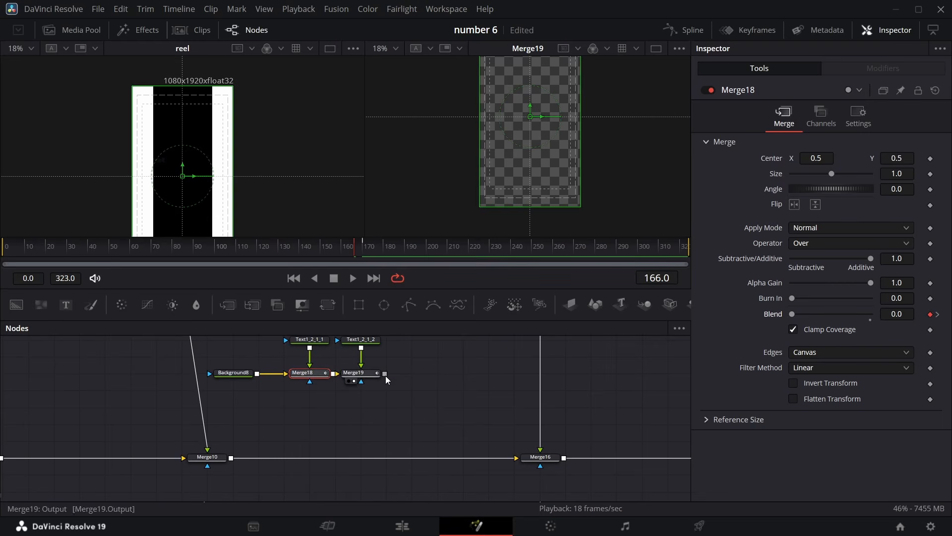
drag(385, 376, 231, 459)
click(388, 252)
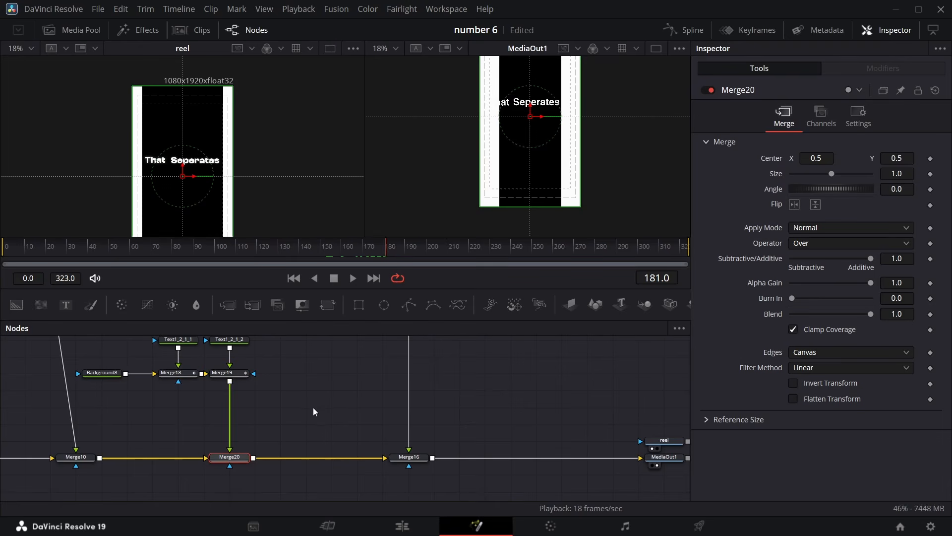
Set Rectangle1's Height to about 0.486 at its frame 185 keyframe
scroll(314, 406, up, 4)
scroll(314, 407, left, 6)
scroll(258, 378, up, 6)
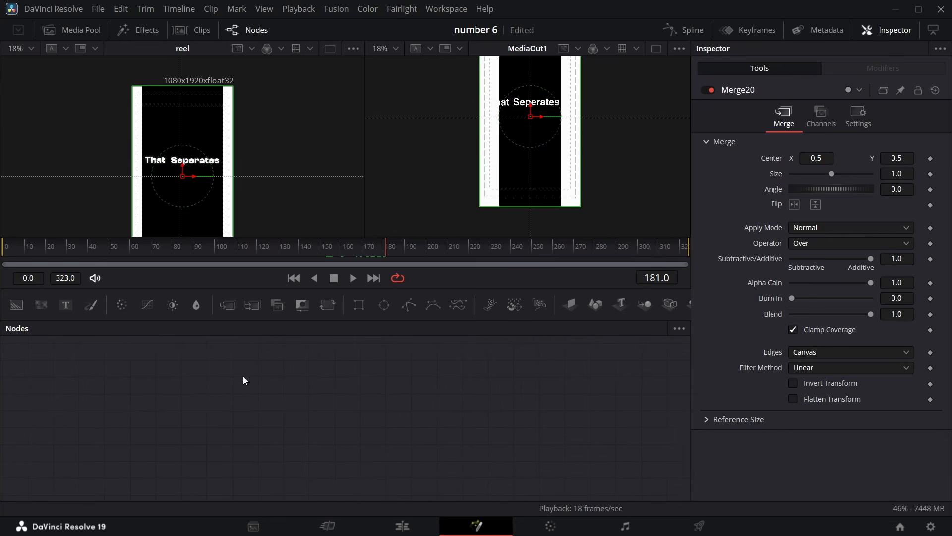
scroll(252, 347, down, 6)
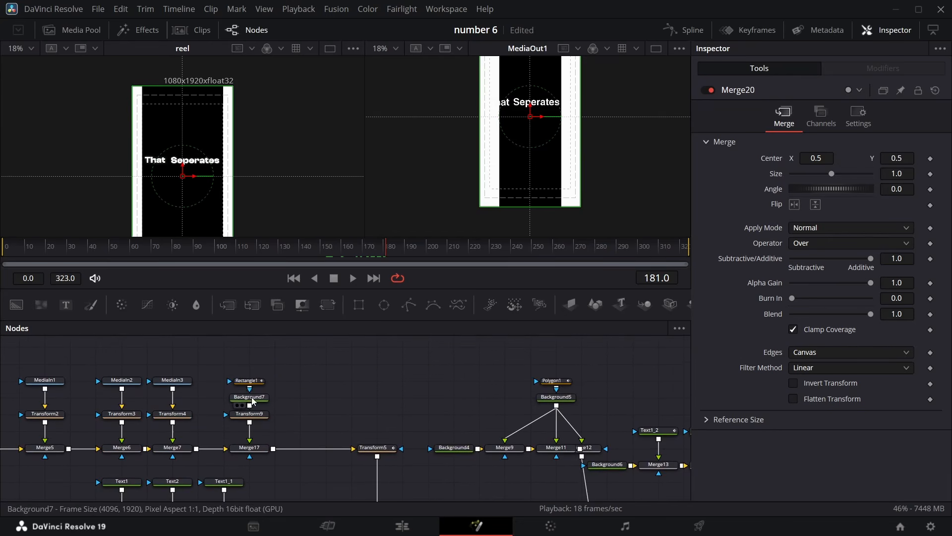
drag(347, 254, 357, 254)
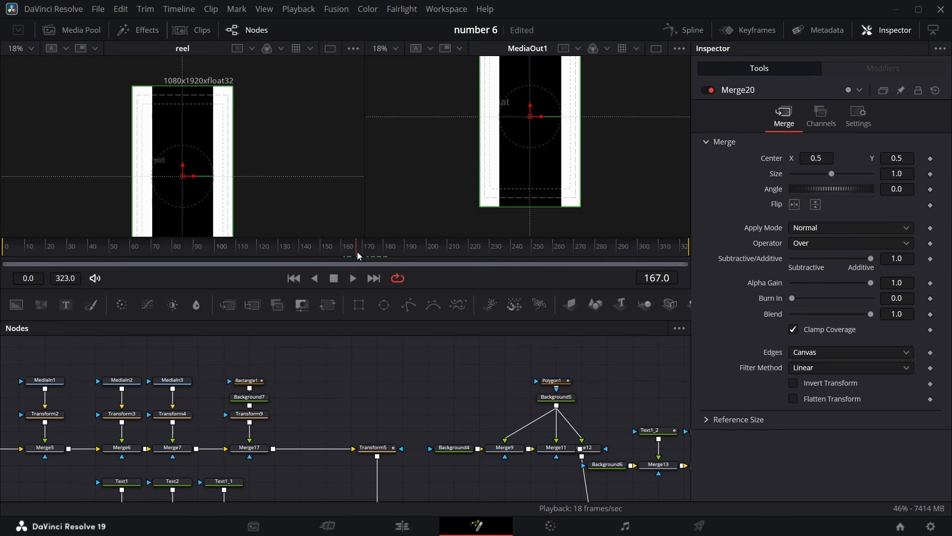
click(247, 381)
key(shift+Right)
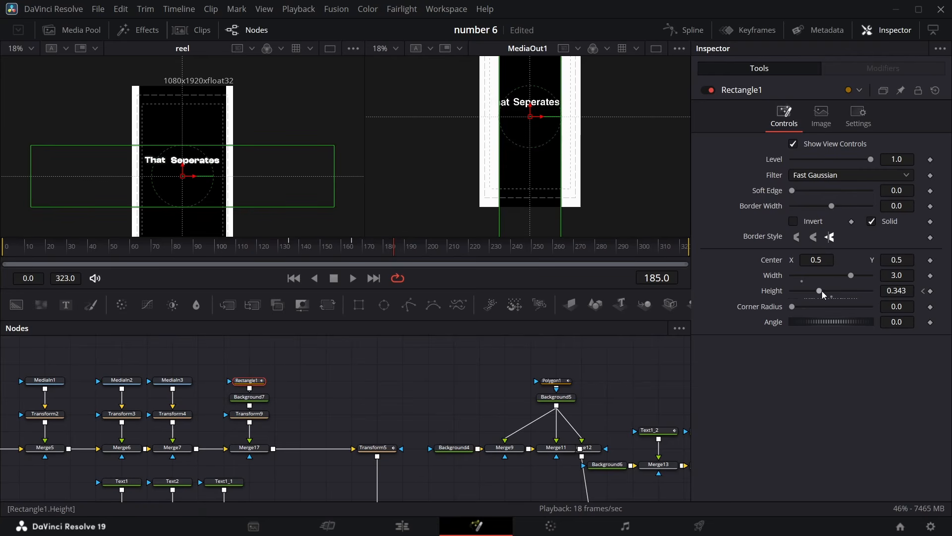
drag(895, 292, 935, 293)
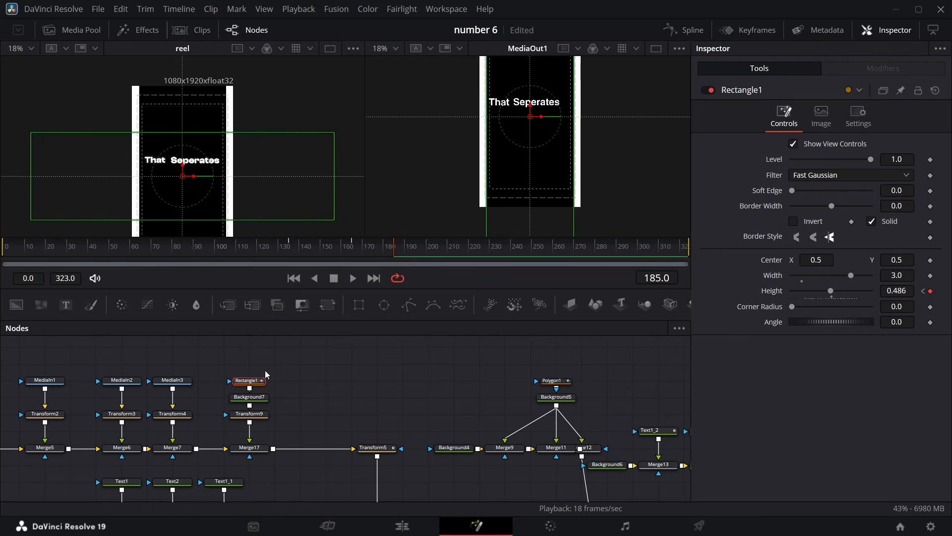
Smooth the Rectangle1 Height keyframes in the Spline editor and adjust the curve's easing handle
click(689, 31)
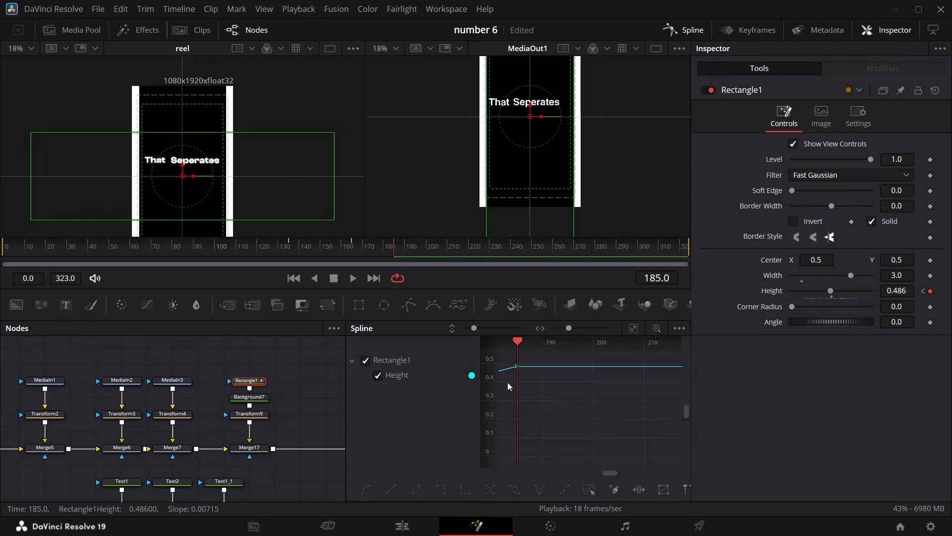
click(633, 329)
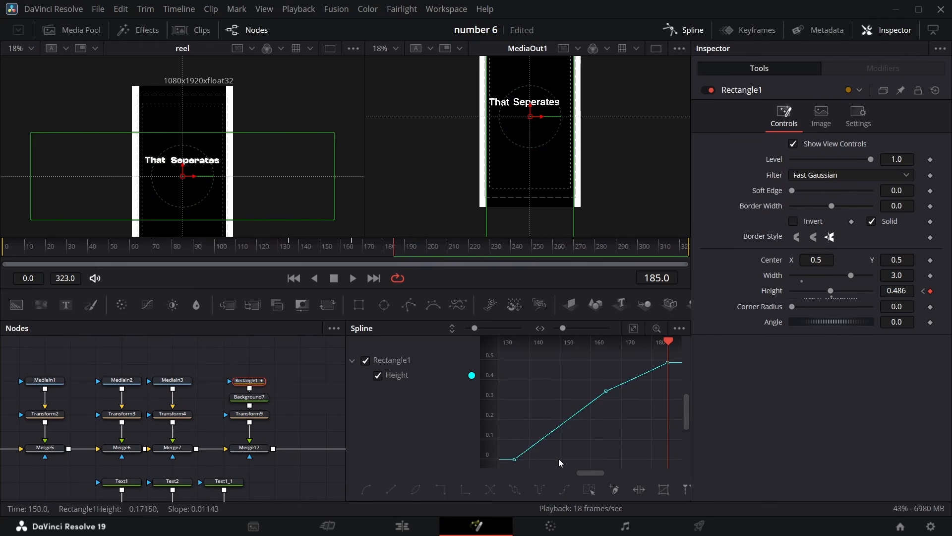
click(591, 491)
key(shift+s)
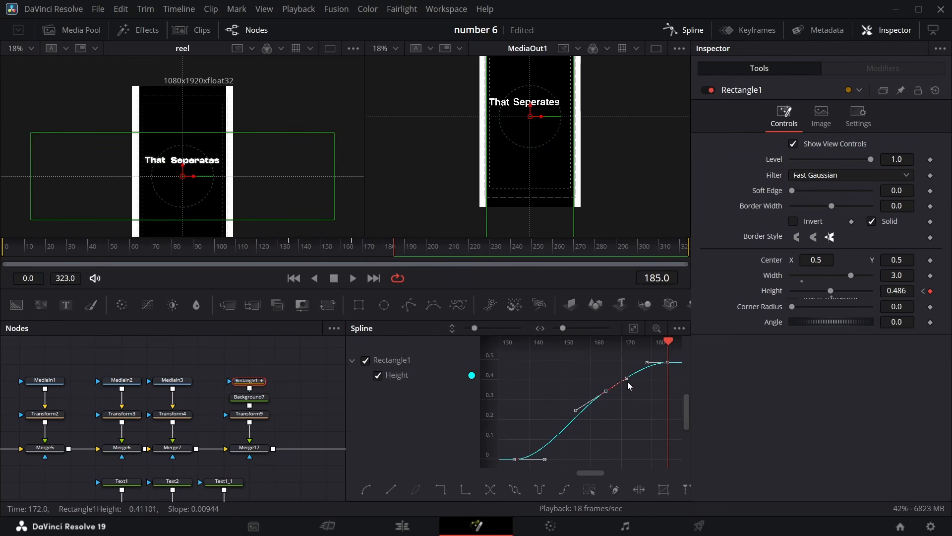
drag(625, 379, 628, 388)
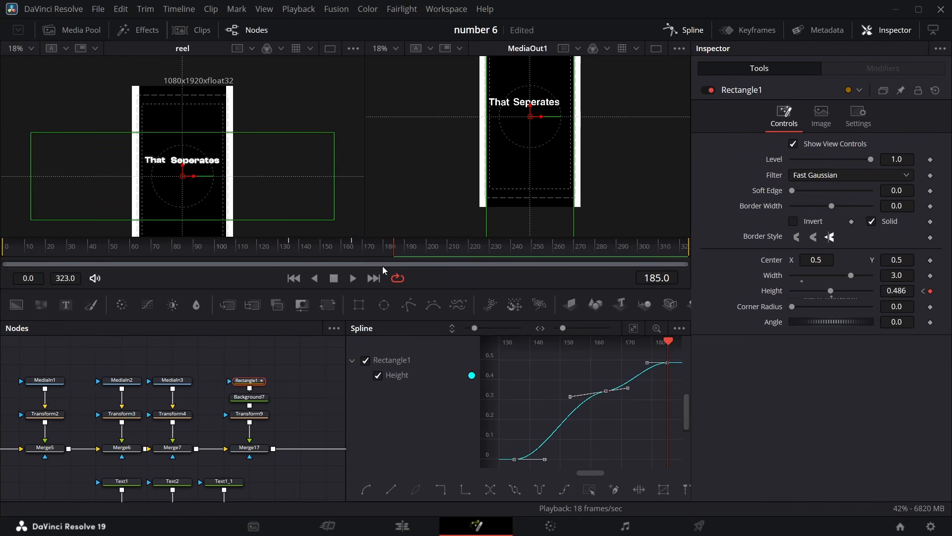
drag(392, 255, 336, 207)
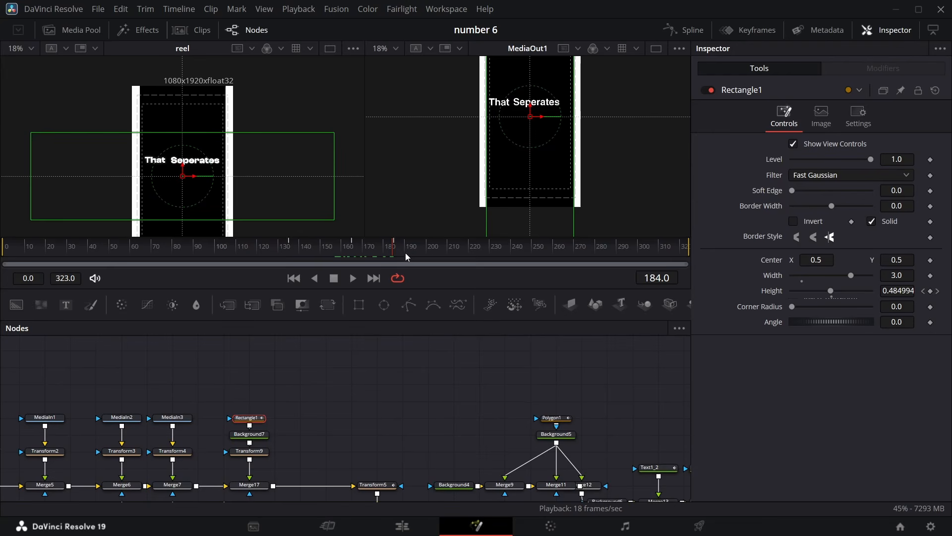
Keyframe Merge20's Blend at 1.0 around frame 193 and set it to 0 at frame 205
mouse_move(406, 252)
mouse_down()
mouse_move(391, 255)
mouse_move(447, 255)
mouse_move(420, 257)
mouse_up()
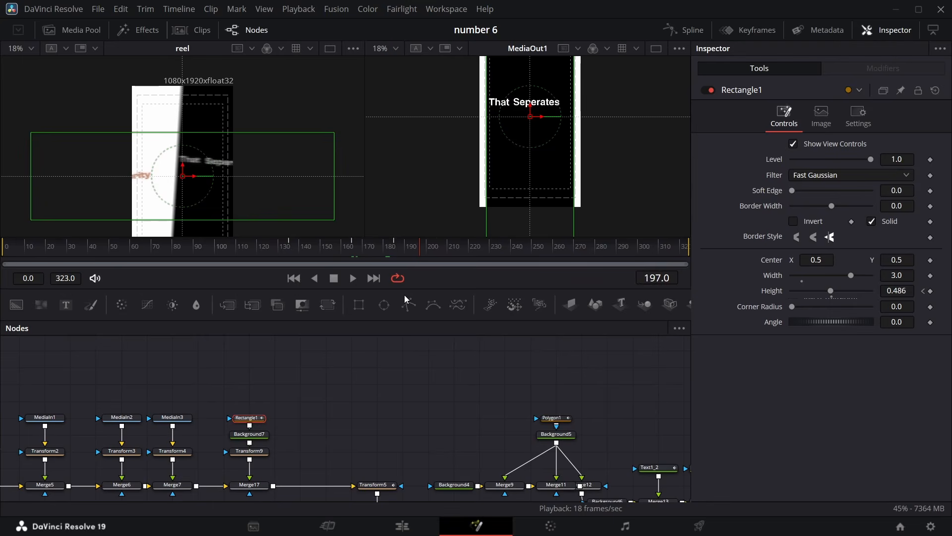
key(Left)
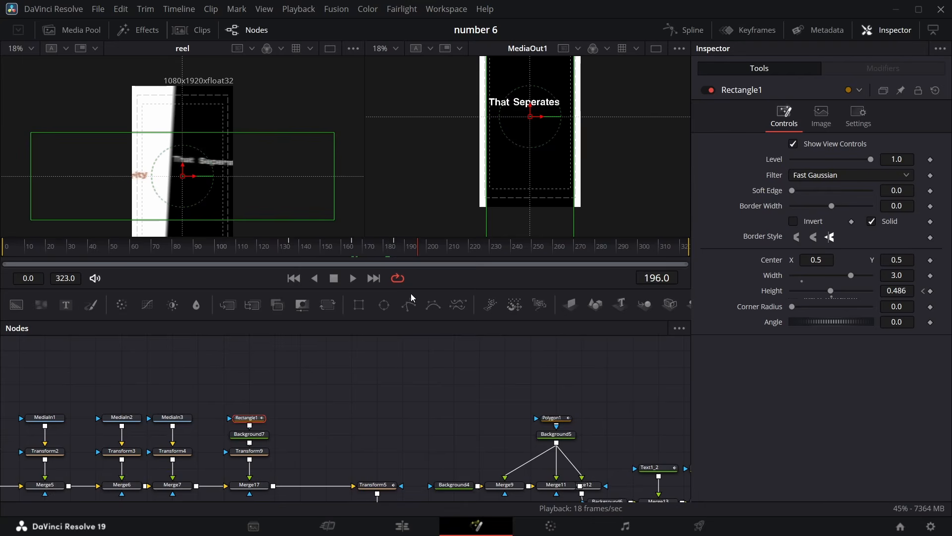
scroll(426, 405, down, 5)
scroll(555, 409, right, 7)
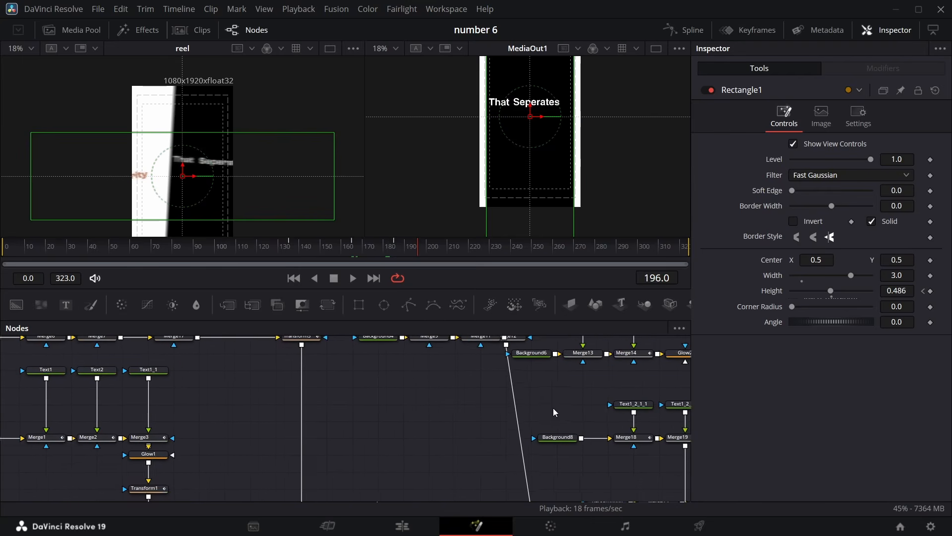
scroll(561, 437, down, 3)
scroll(561, 437, up, 1)
scroll(563, 440, up, 1)
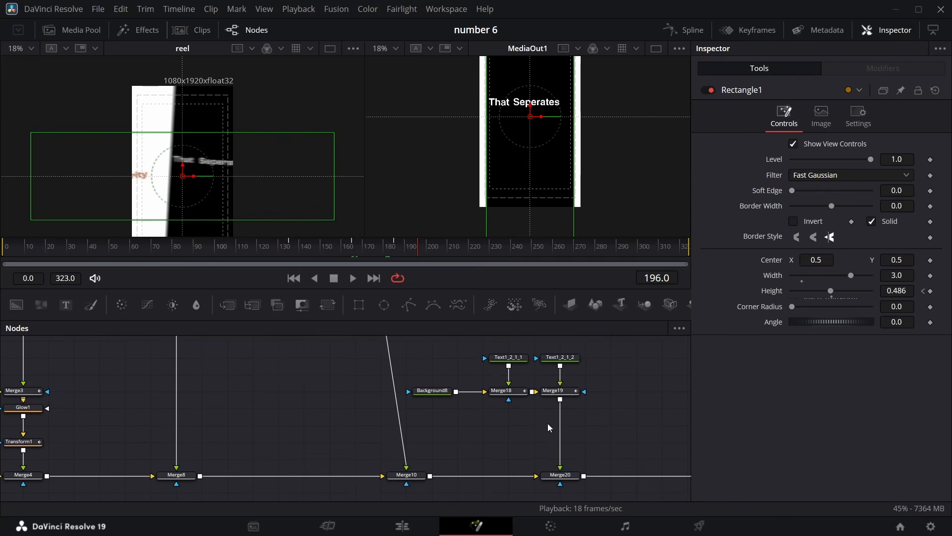
click(570, 475)
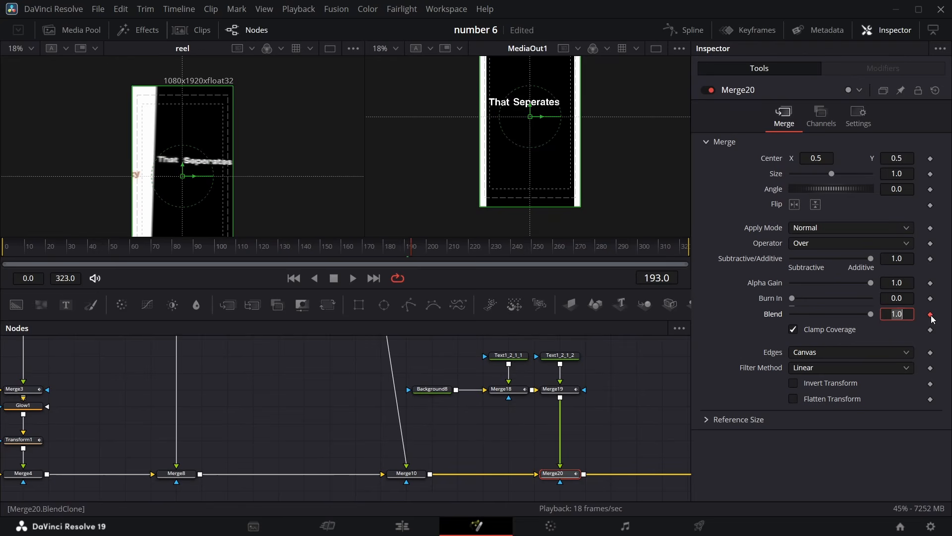
click(931, 315)
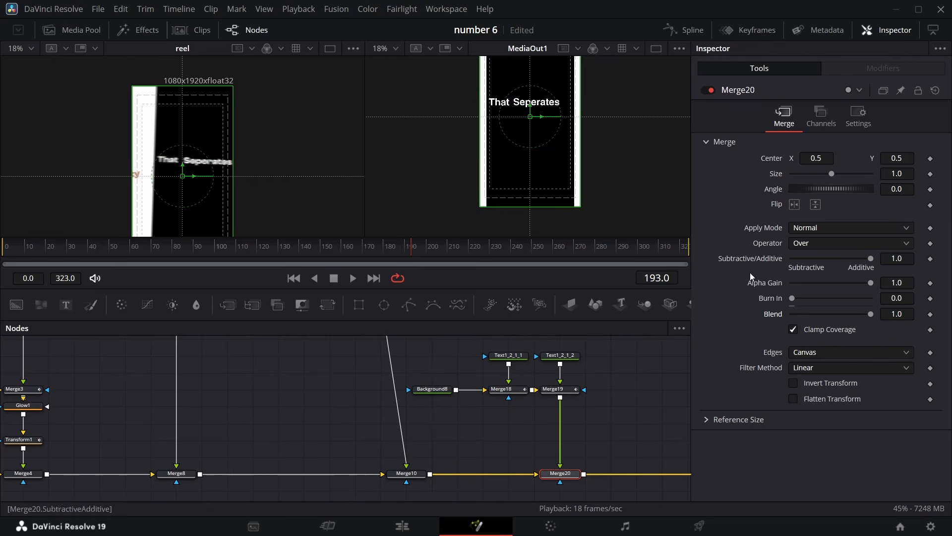
key(Right)
key(Right)
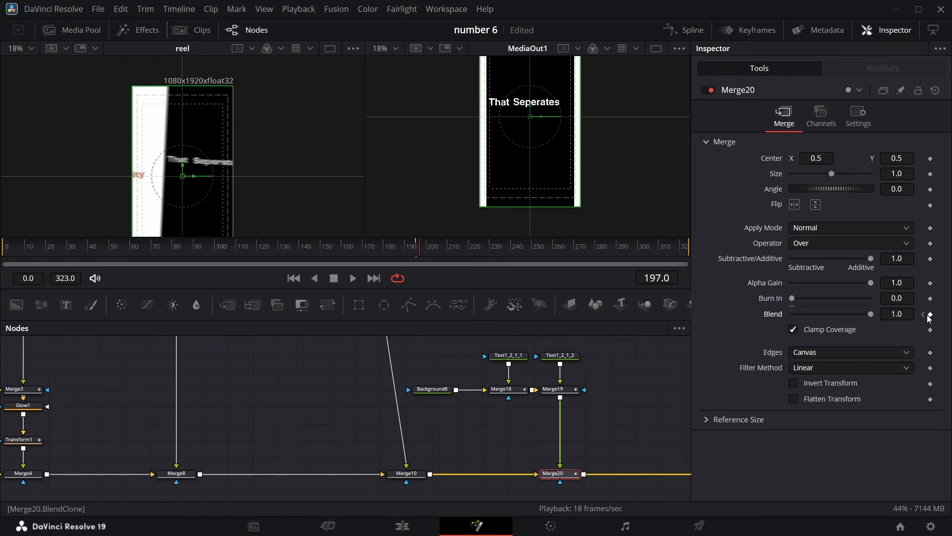
key(Right)
key(Right)
key(Right)
key(Right)
key(Right)
key(Right)
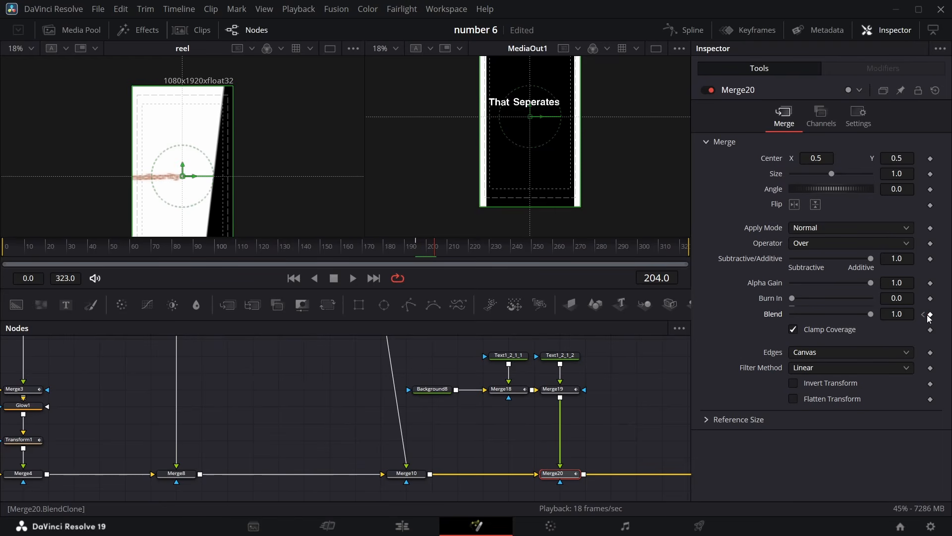
key(Right)
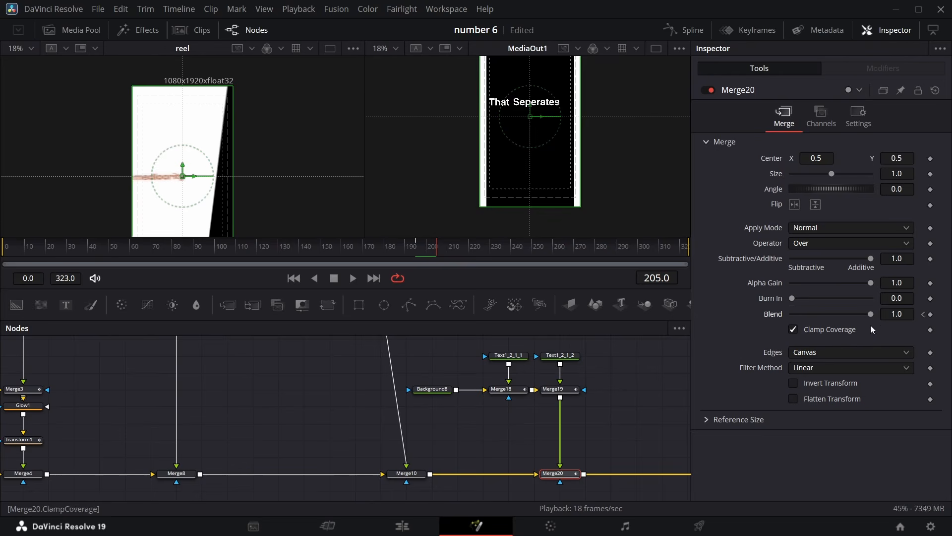
drag(871, 314, 789, 315)
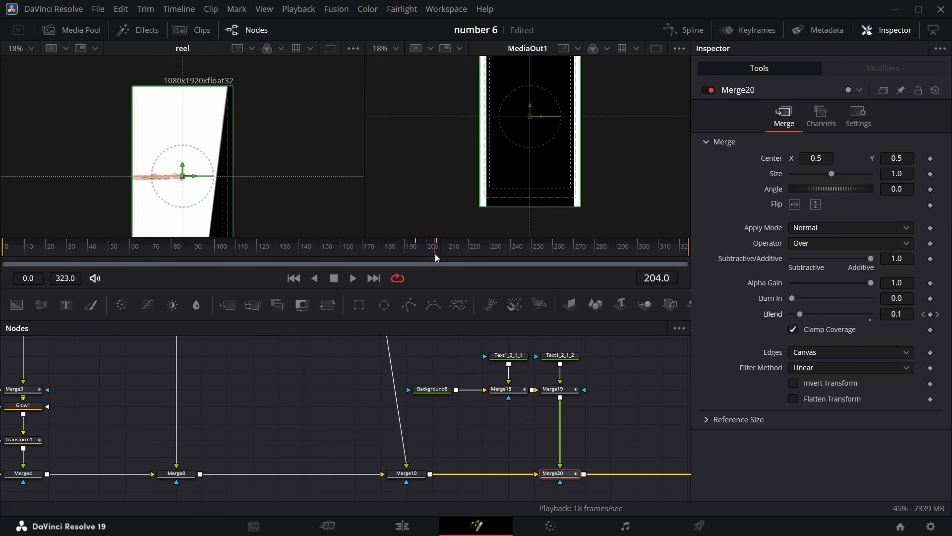
Add keyframes to Transform9's Center and Angle at frame 185
mouse_move(436, 257)
mouse_down()
mouse_move(413, 254)
mouse_move(449, 250)
mouse_move(413, 253)
mouse_move(445, 256)
mouse_move(415, 255)
mouse_move(431, 256)
mouse_up()
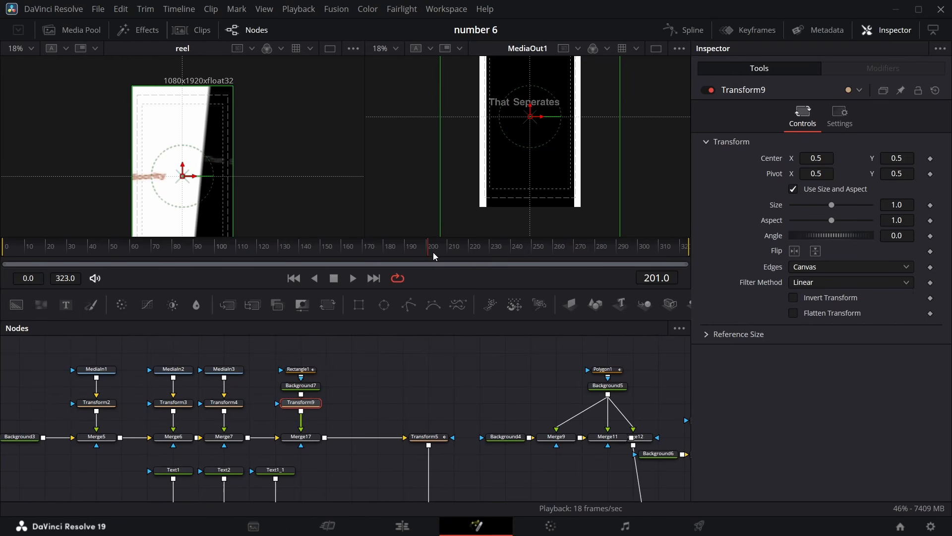
drag(433, 255, 401, 254)
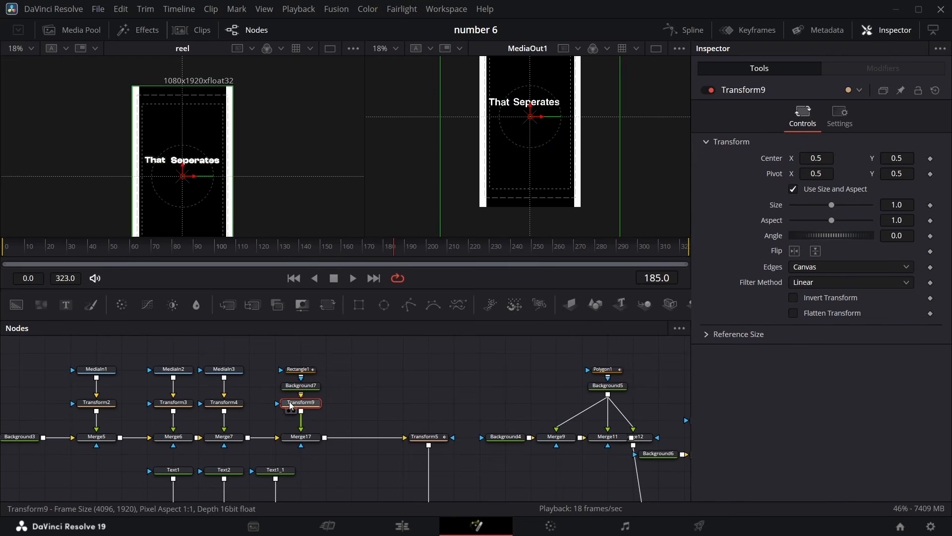
click(930, 159)
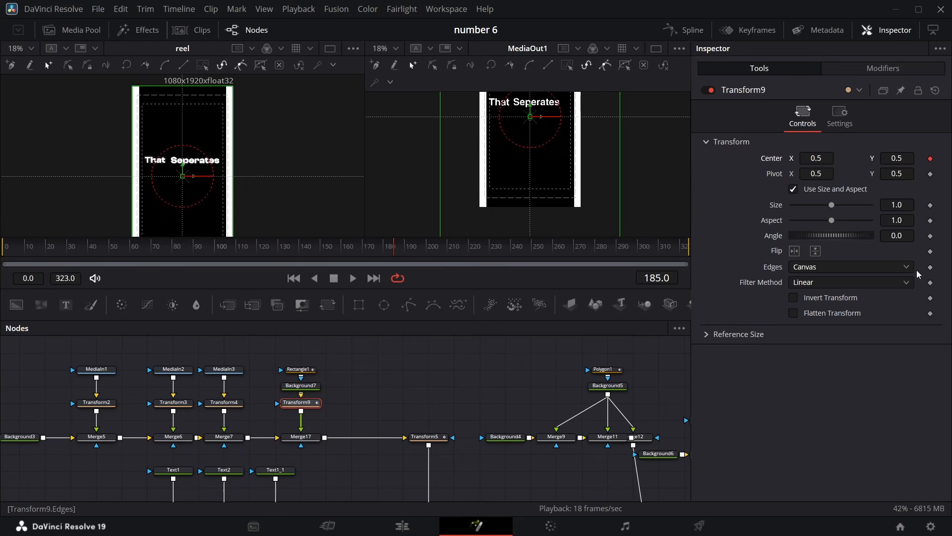
click(931, 236)
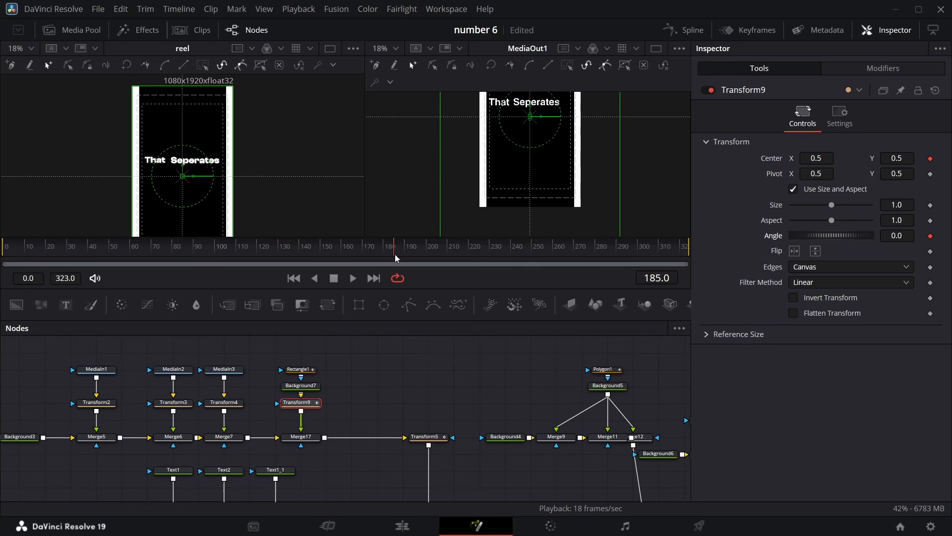
At frame 210, set Transform9's Angle to -9.4 and its Center to about 0.717, 0.844
drag(394, 251, 450, 237)
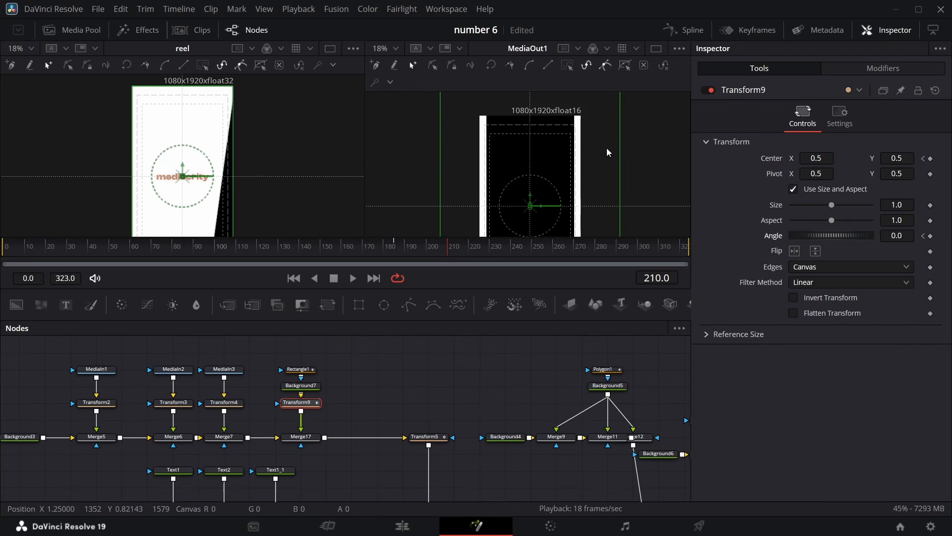
drag(904, 238, 881, 238)
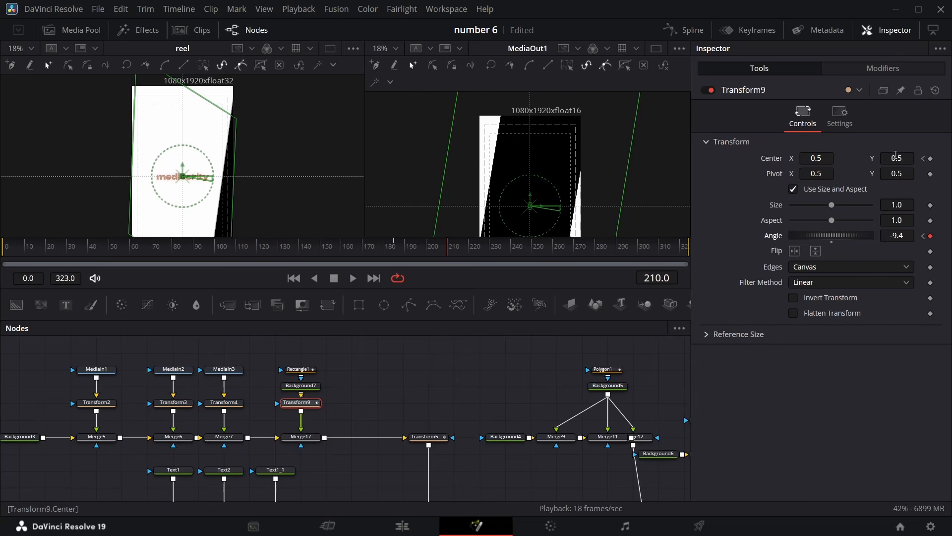
drag(809, 162, 947, 158)
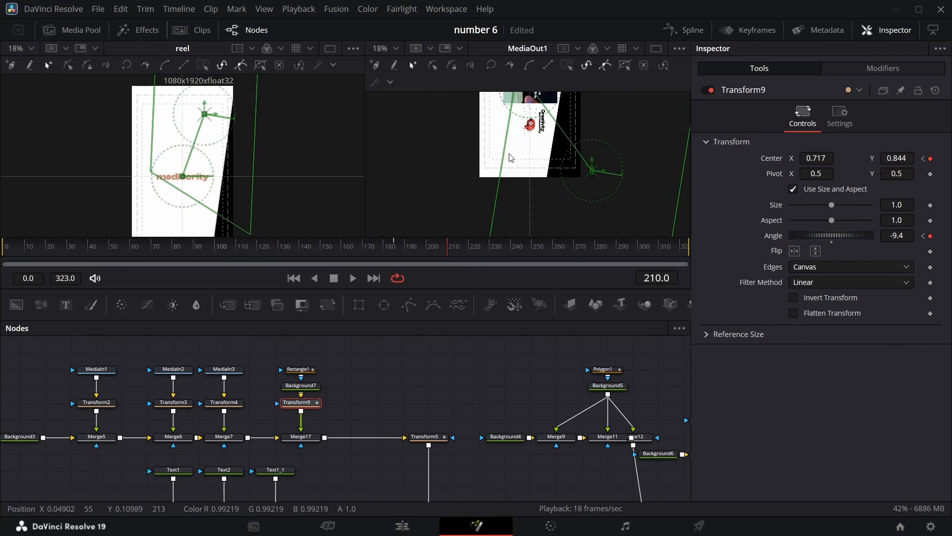
Select the media clip node chain and move it upward in the node graph
scroll(530, 132, up, 4)
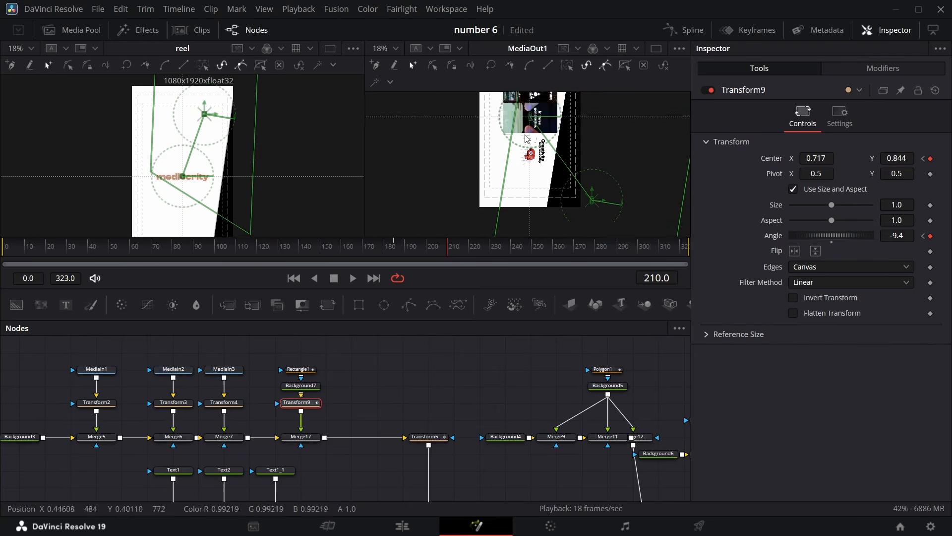
scroll(527, 180, down, 1)
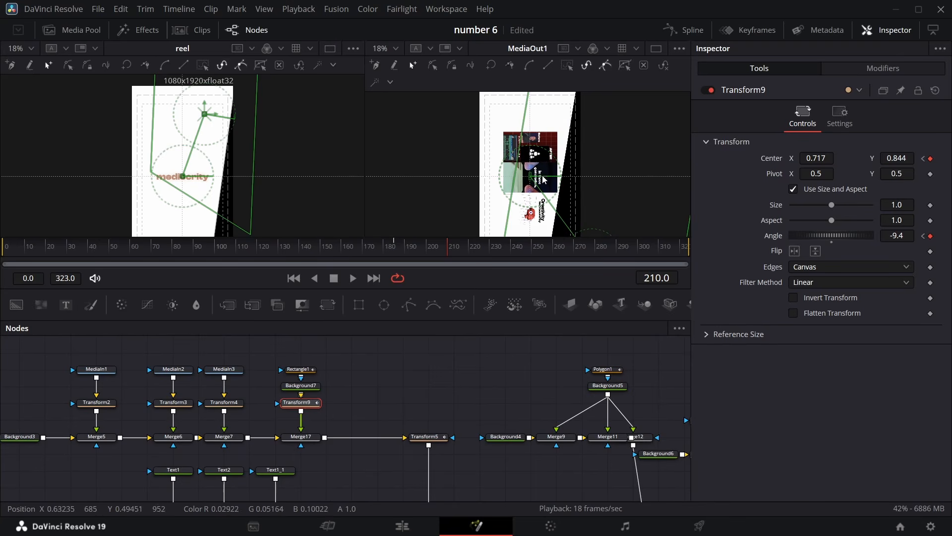
scroll(199, 396, up, 3)
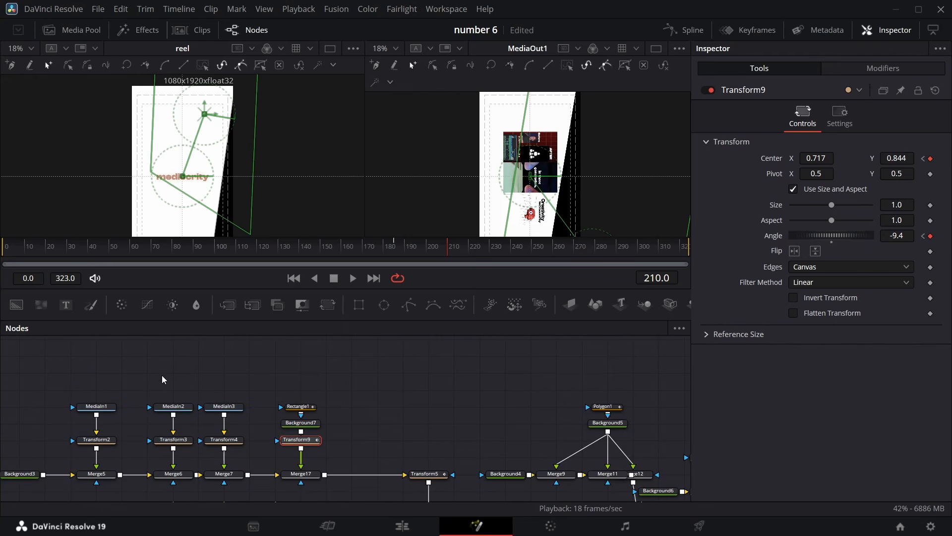
drag(55, 382, 180, 436)
drag(2, 368, 241, 470)
drag(8, 395, 245, 382)
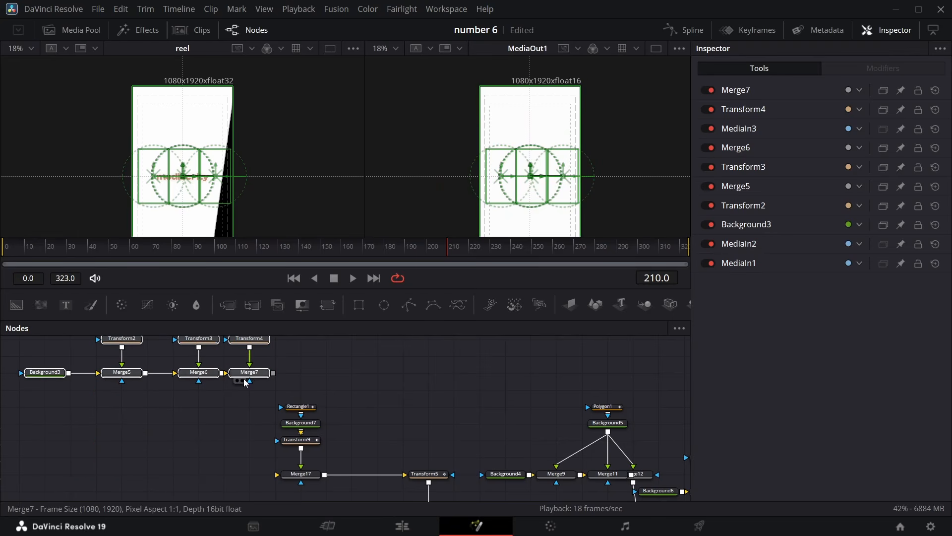
click(245, 381)
Add a new Background node and set its Alpha to 0
drag(16, 304, 69, 470)
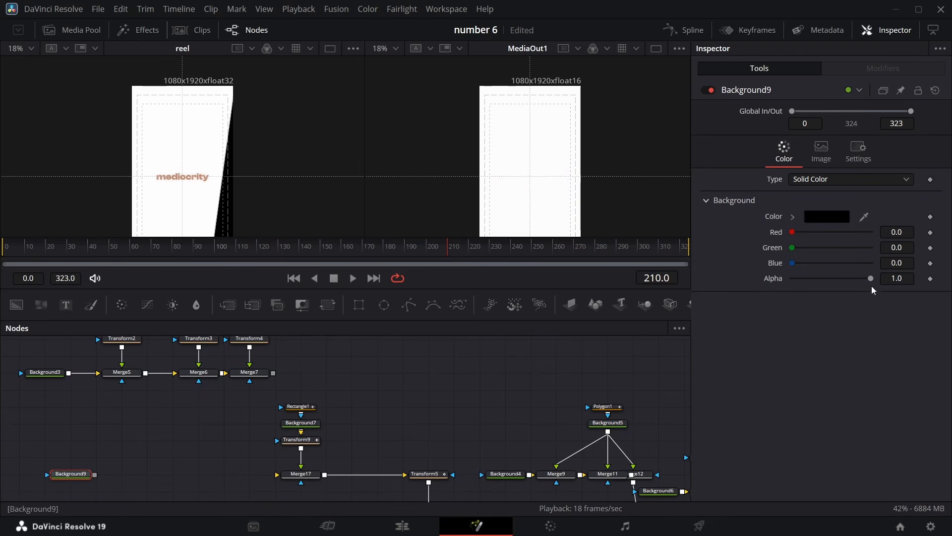
drag(870, 278, 789, 278)
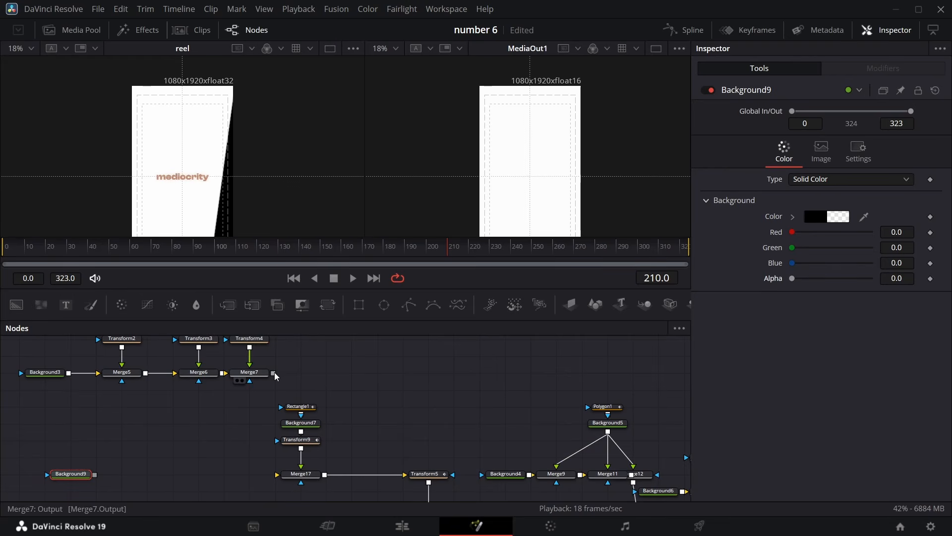
Merge the media clip chain over Background9 with a new Merge node inserted before Merge17
drag(273, 373, 95, 474)
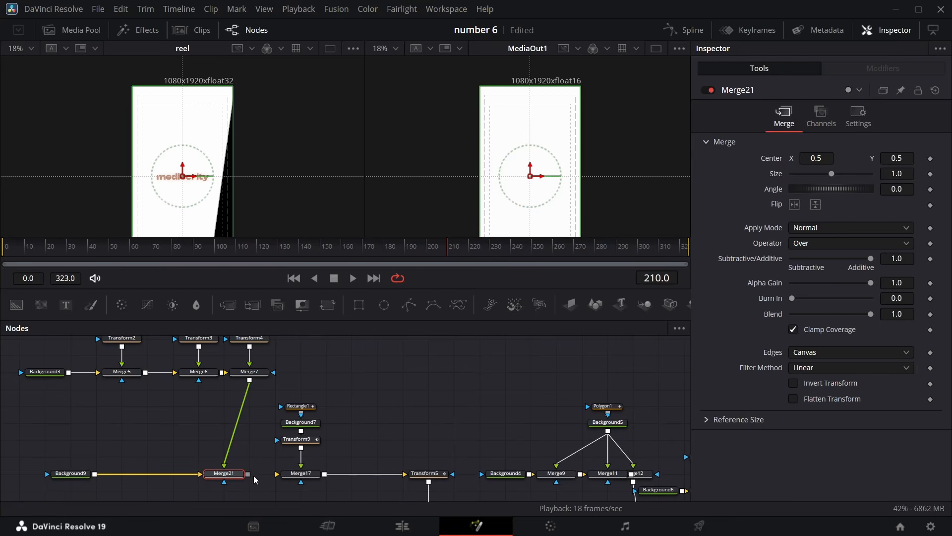
mouse_move(248, 474)
mouse_down()
mouse_move(287, 477)
mouse_move(243, 479)
mouse_up()
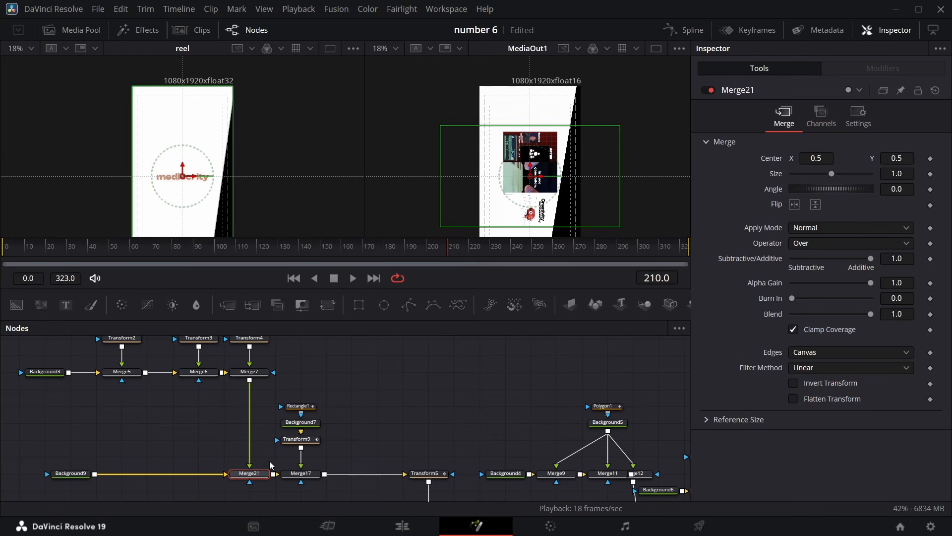
key(Left)
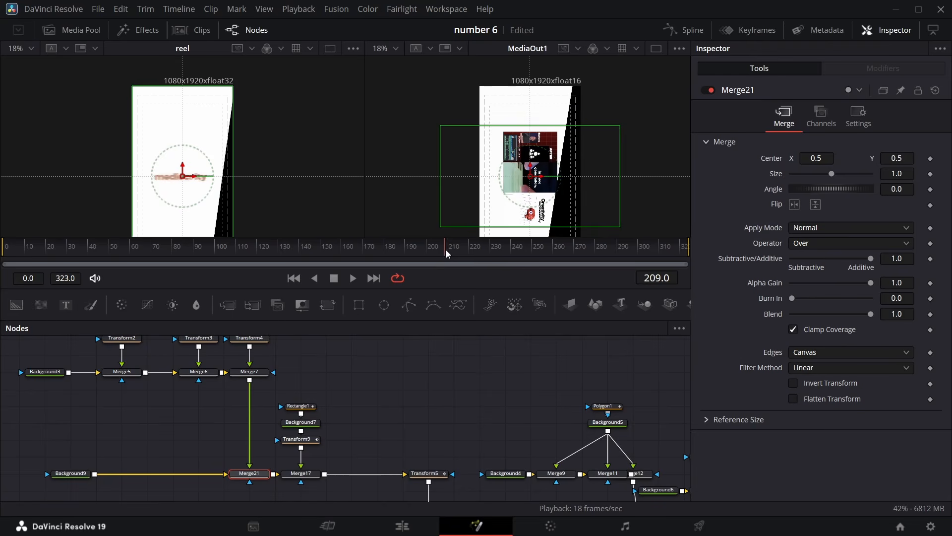
key(Right)
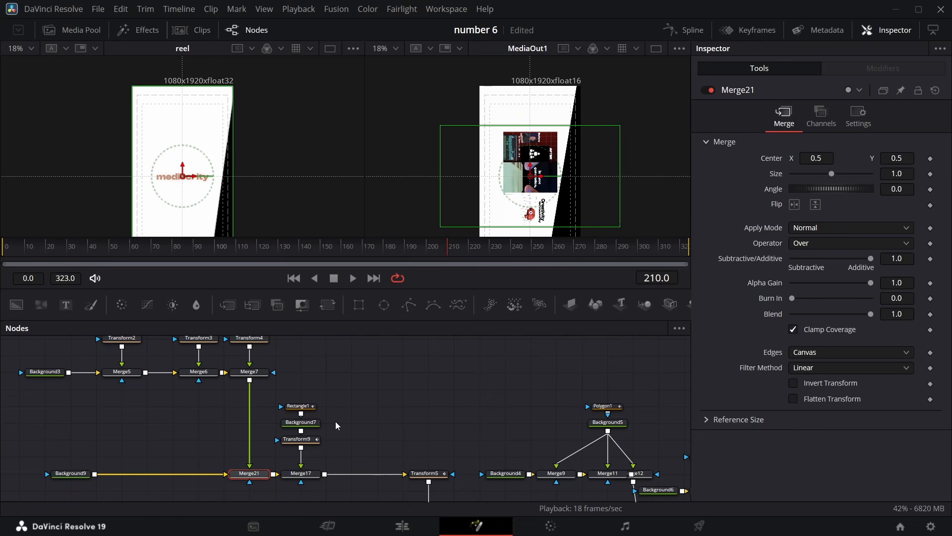
At frame 180, add a keyframe to Merge21's Blend and set it to 0
click(299, 439)
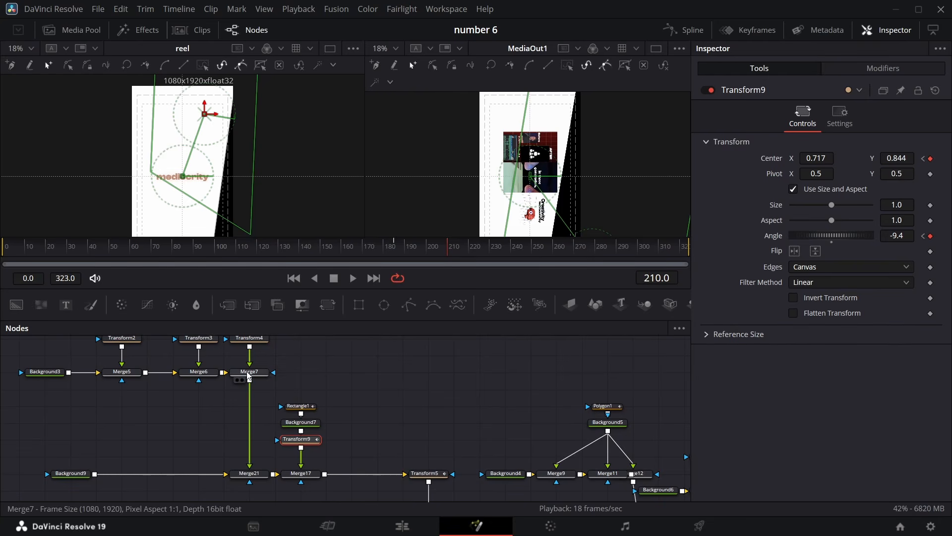
drag(446, 259, 383, 252)
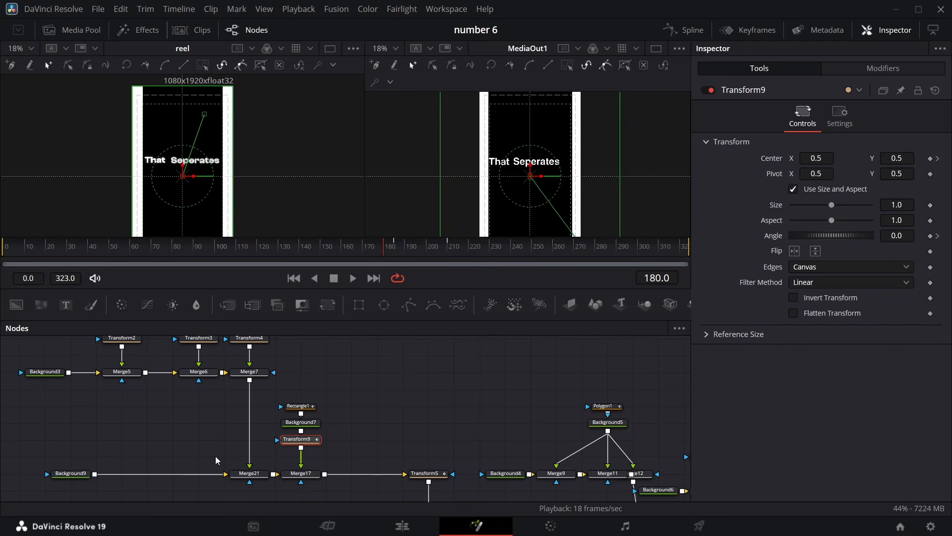
click(254, 474)
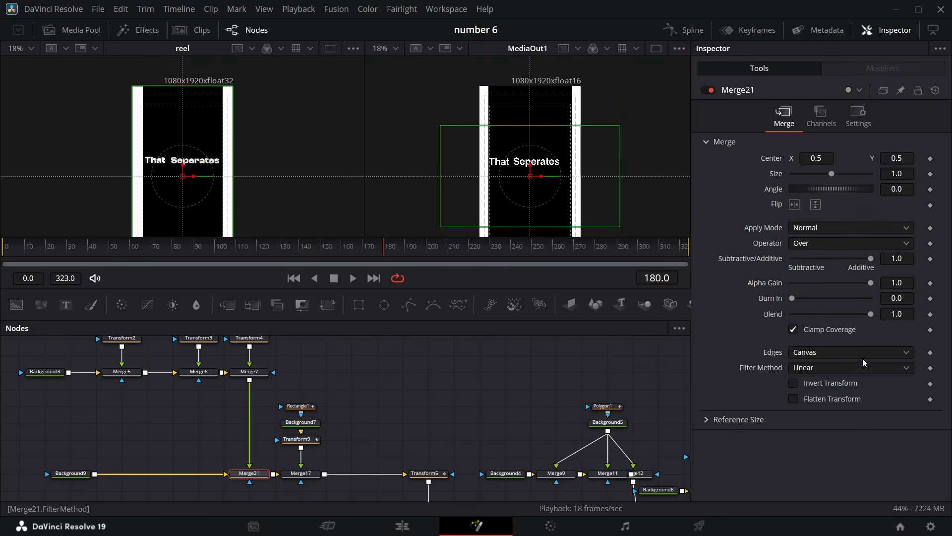
click(930, 314)
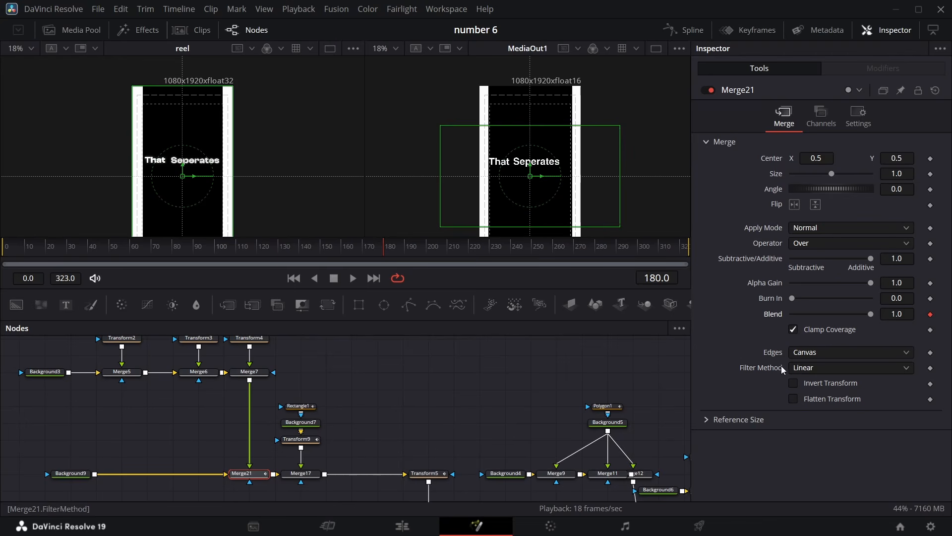
key(Left)
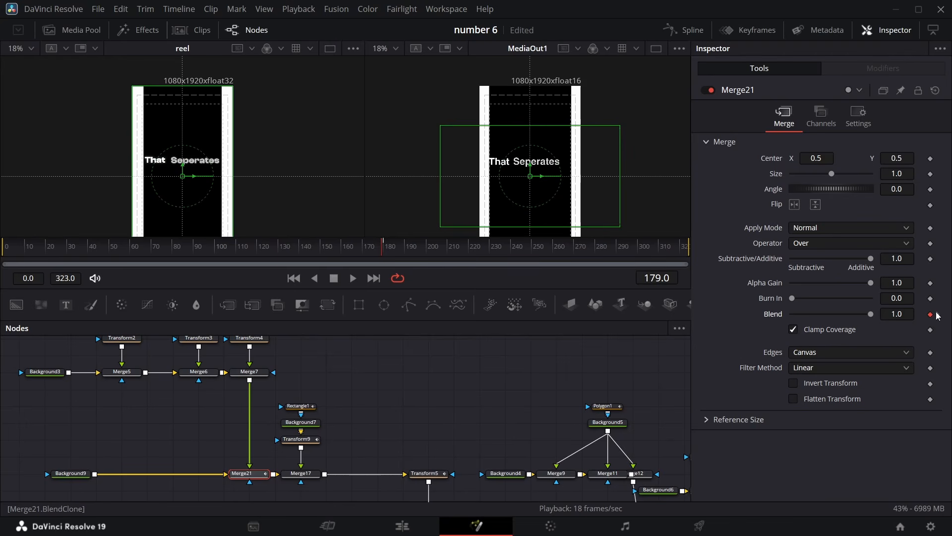
key(Right)
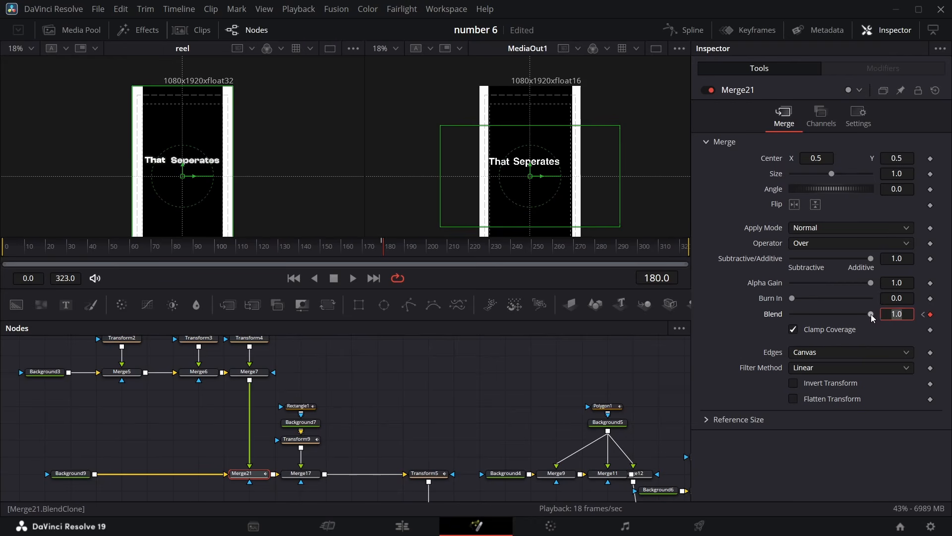
drag(873, 318, 792, 317)
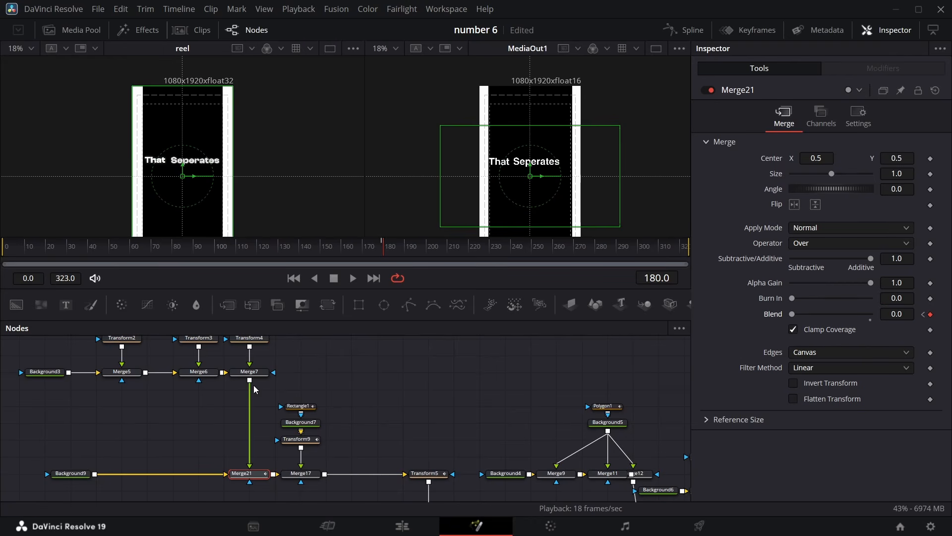
Play back and scrub the timeline to preview the transition around frame 195
click(353, 277)
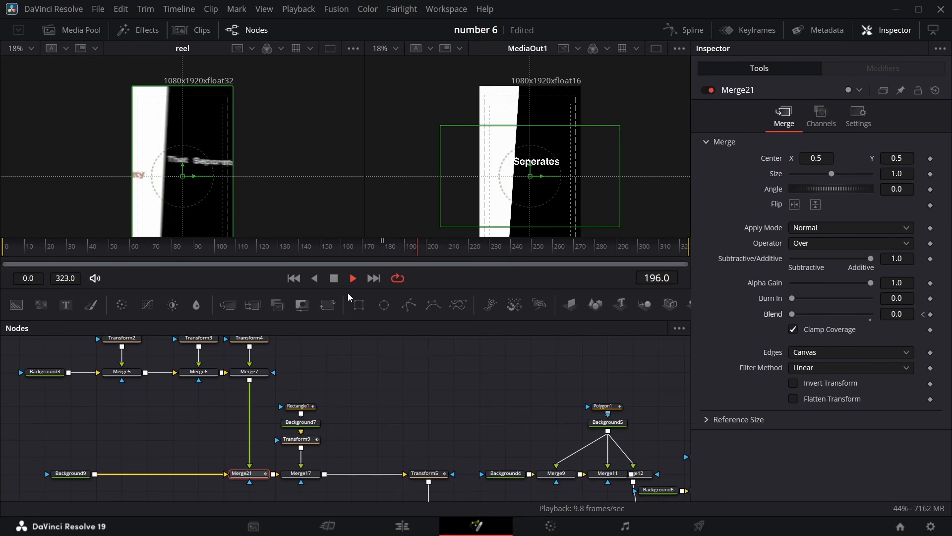
key(space)
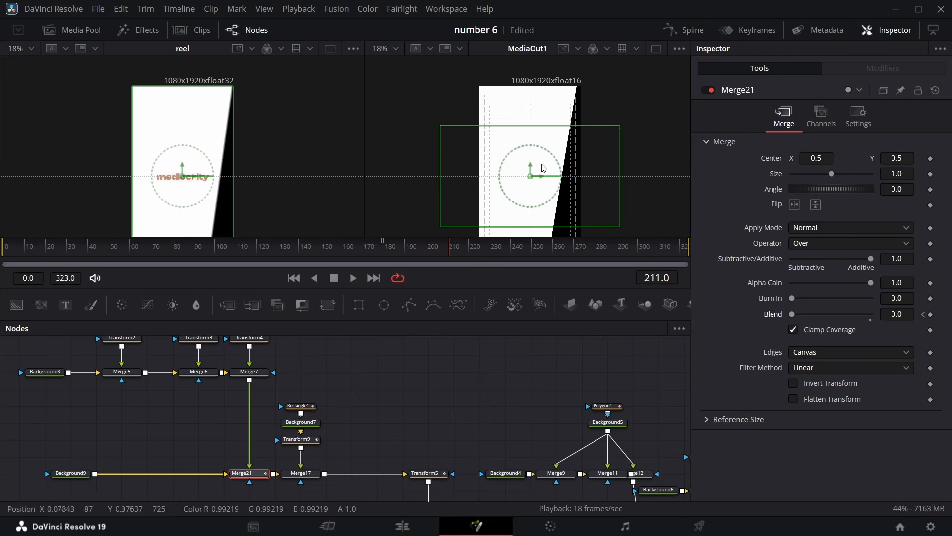
drag(392, 251, 417, 263)
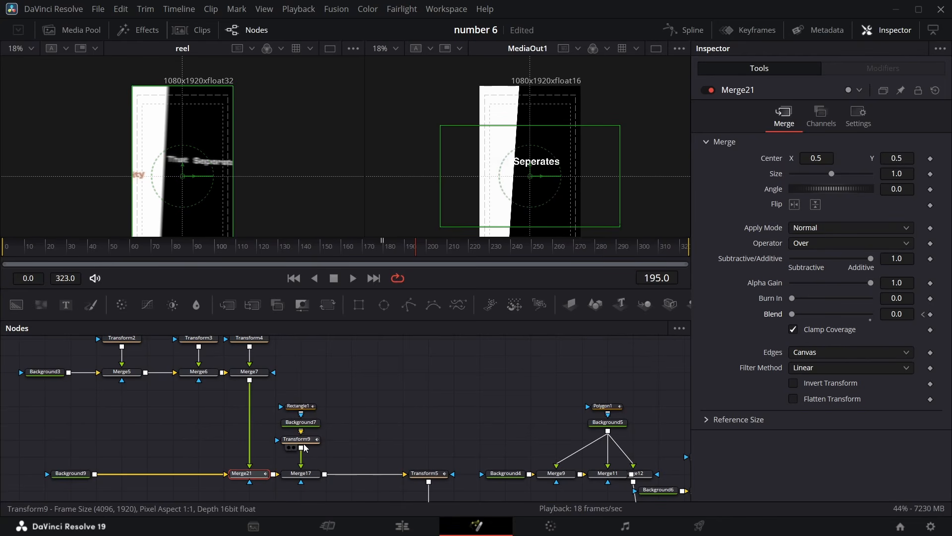
Move the Background8 text chain and merge its Merge19 output into the main line with a new Merge node
scroll(602, 435, down, 3)
scroll(602, 436, right, 3)
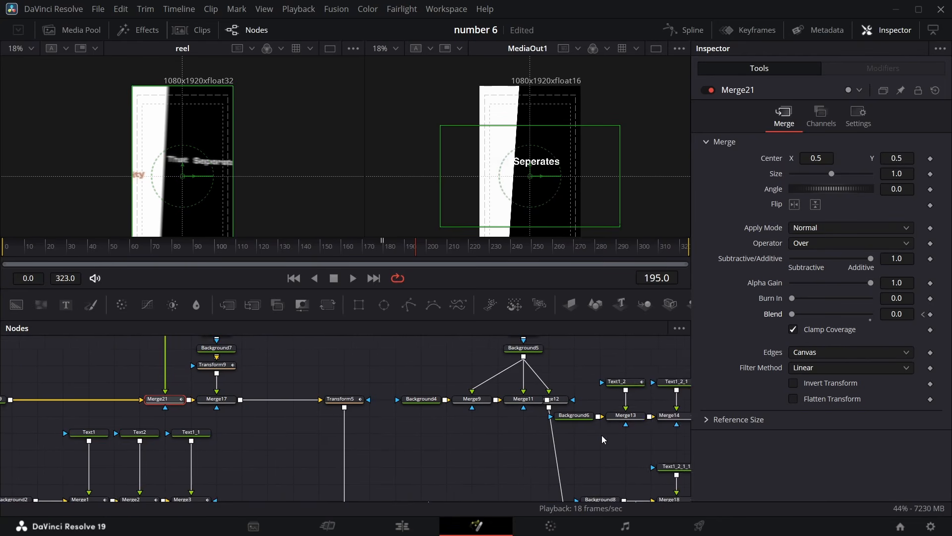
scroll(603, 442, down, 9)
scroll(602, 445, right, 13)
scroll(603, 445, up, 8)
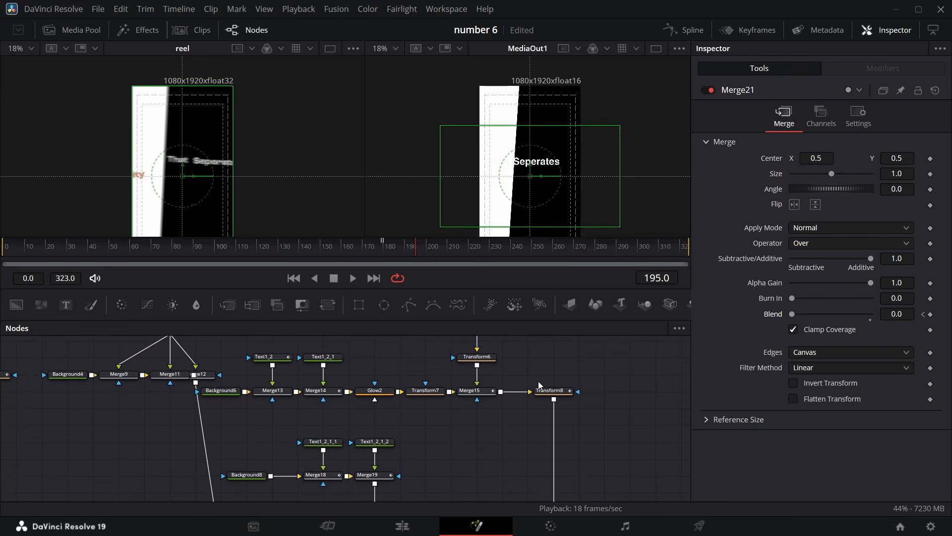
scroll(366, 438, left, 2)
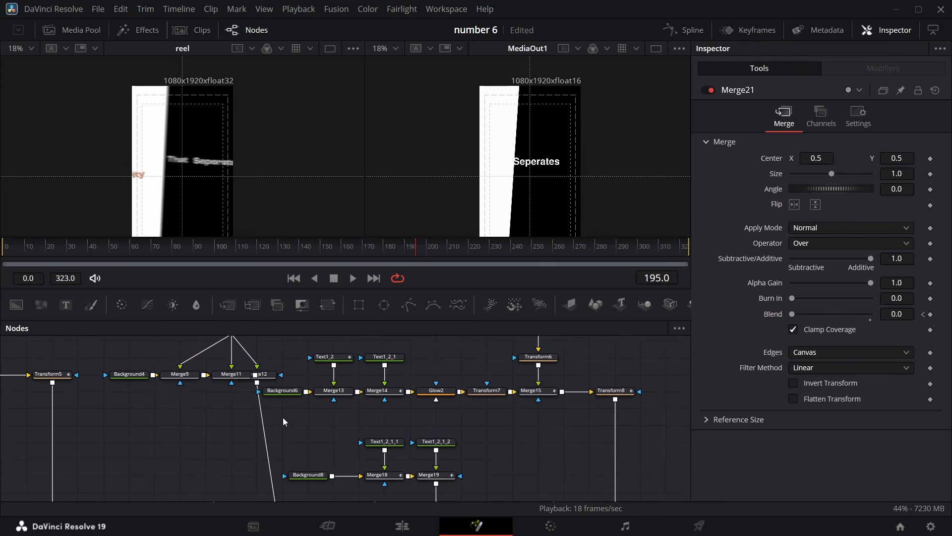
drag(283, 418, 499, 452)
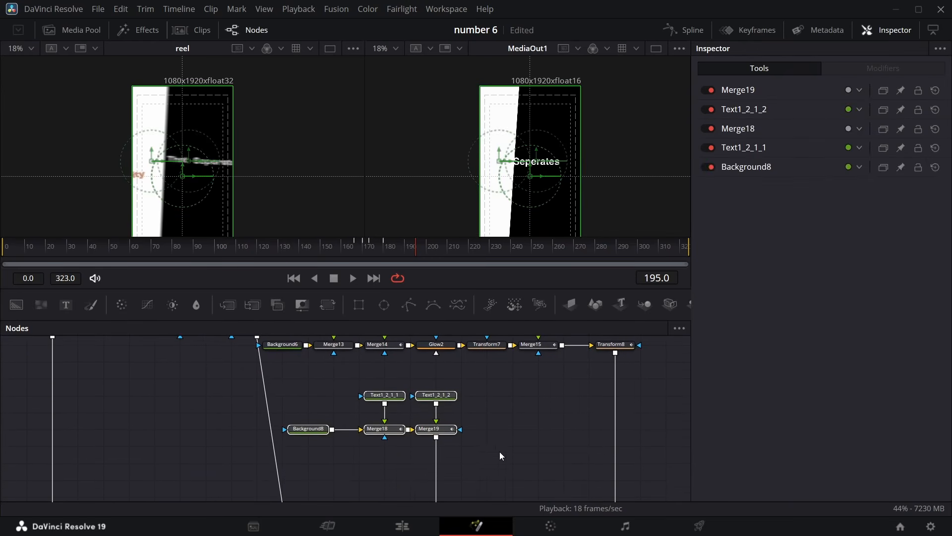
scroll(499, 451, down, 2)
drag(317, 393, 343, 399)
drag(315, 346, 480, 484)
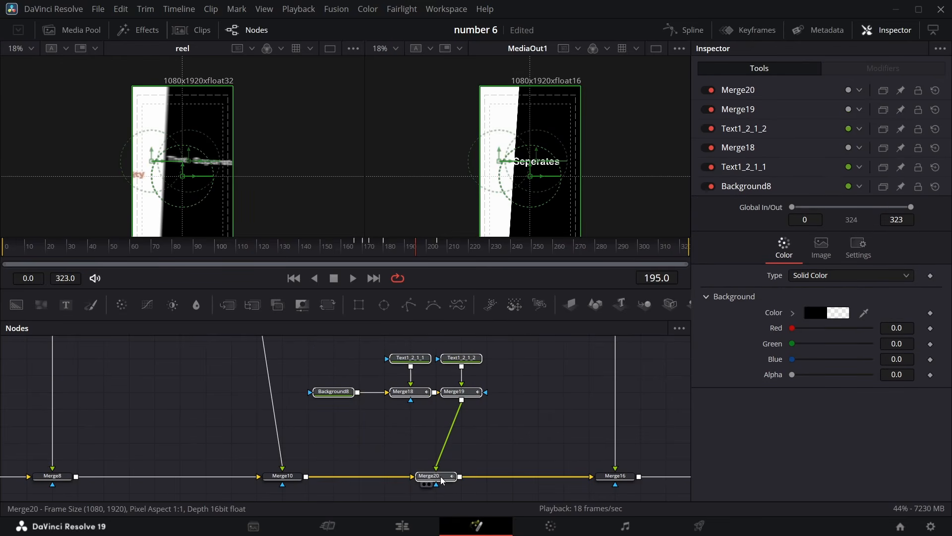
Detach Merge20 from the main line and reposition it near the media clip chain in the node graph
drag(442, 480, 435, 430)
click(438, 446)
scroll(435, 429, up, 3)
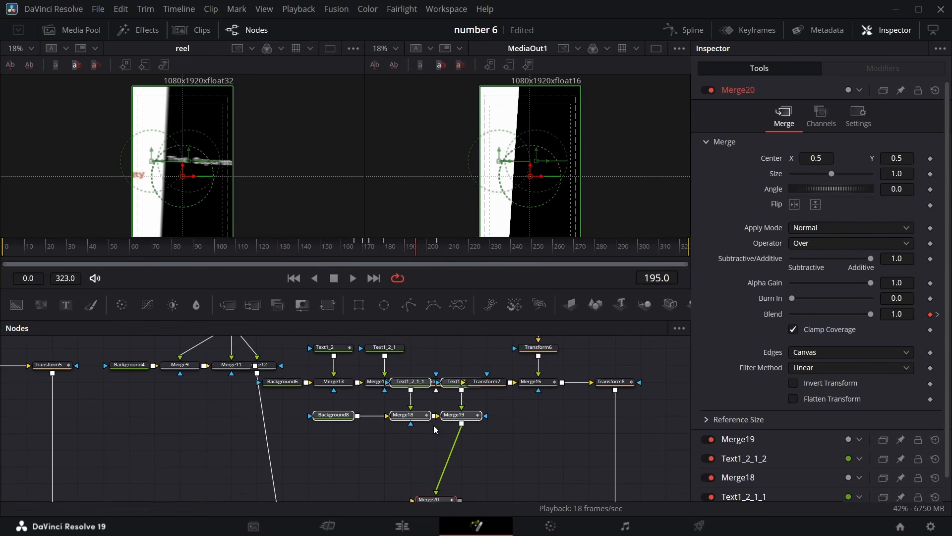
drag(449, 499, 448, 362)
scroll(446, 368, up, 3)
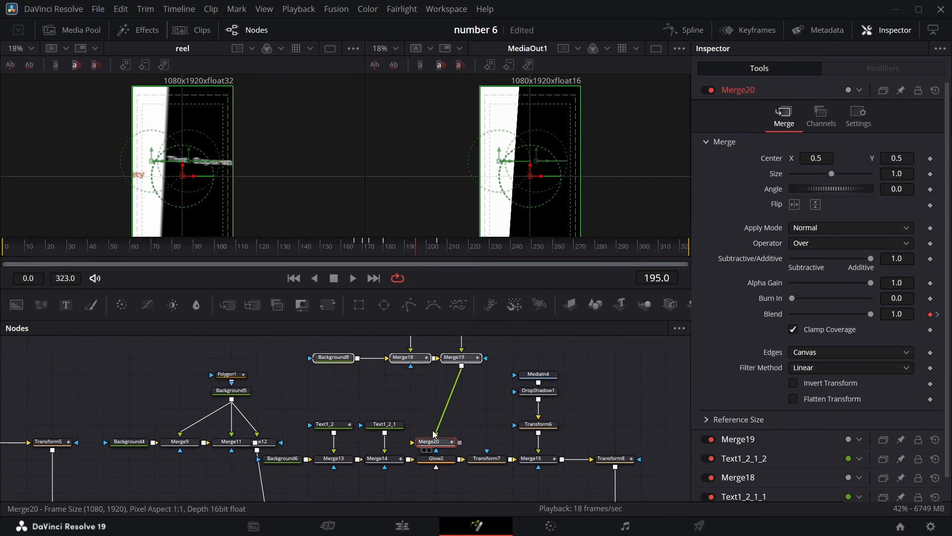
drag(446, 441, 446, 407)
drag(446, 407, 250, 357)
scroll(243, 356, left, 6)
drag(483, 359, 362, 359)
scroll(377, 367, left, 6)
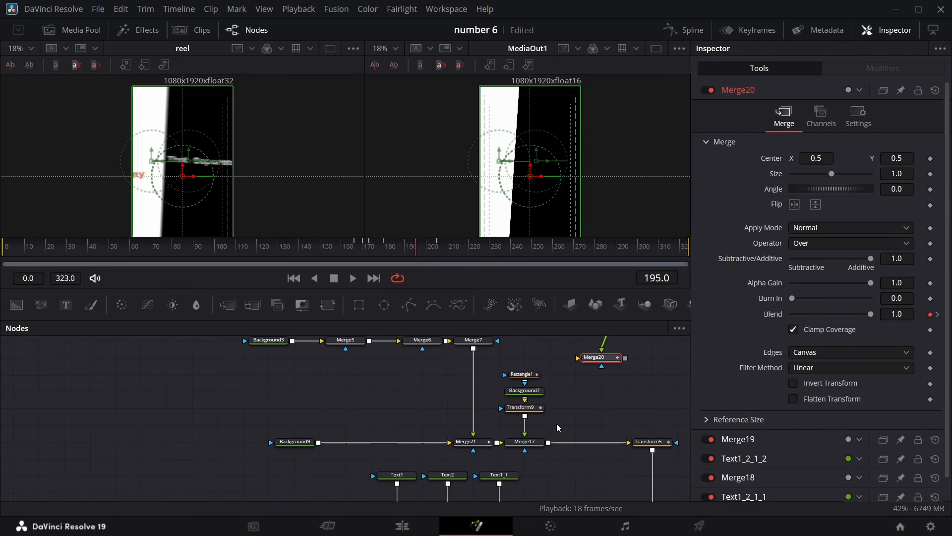
scroll(545, 421, right, 3)
scroll(497, 395, up, 4)
scroll(497, 396, down, 3)
drag(499, 433, 579, 433)
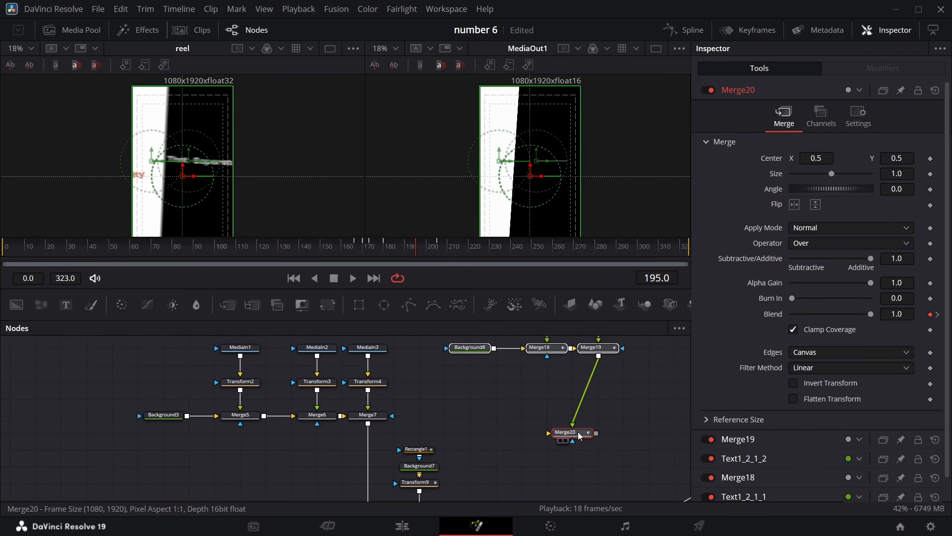
scroll(561, 439, down, 5)
scroll(554, 436, up, 5)
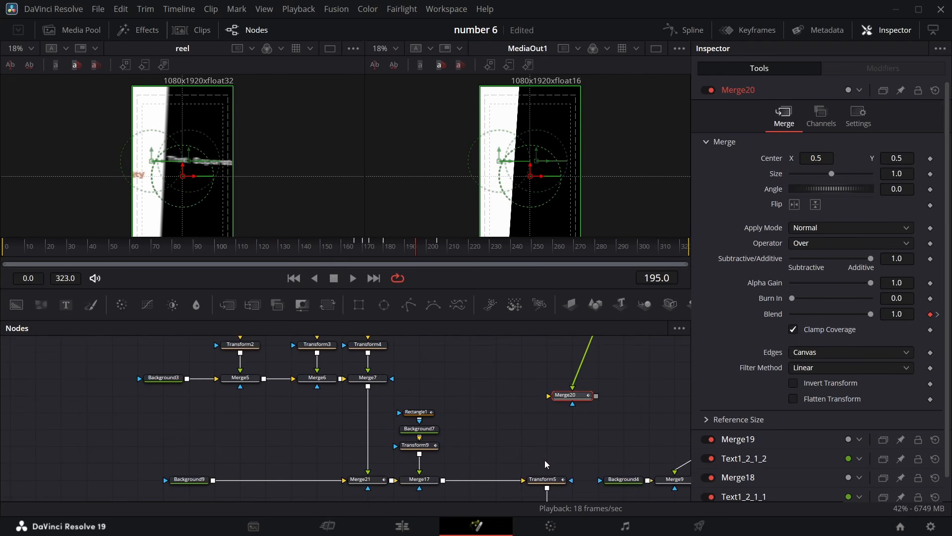
scroll(581, 449, right, 8)
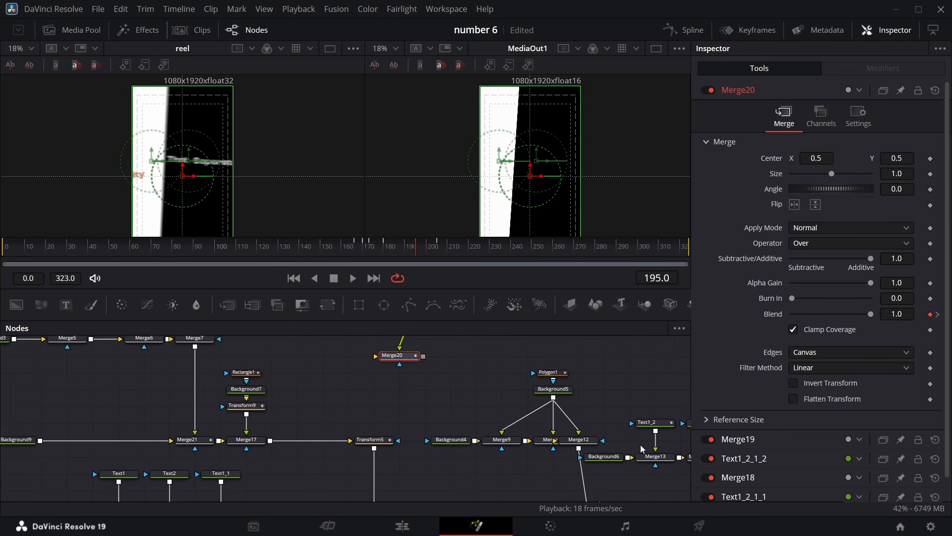
scroll(620, 454, right, 3)
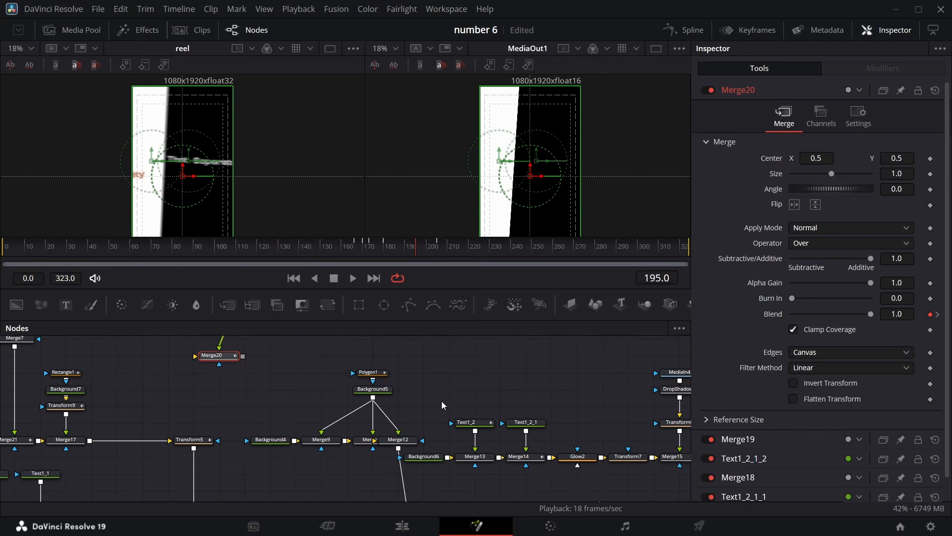
Rearrange the text, rectangle and transform node groups in the node graph to make room beside Merge20
drag(442, 401, 553, 470)
drag(419, 455, 458, 396)
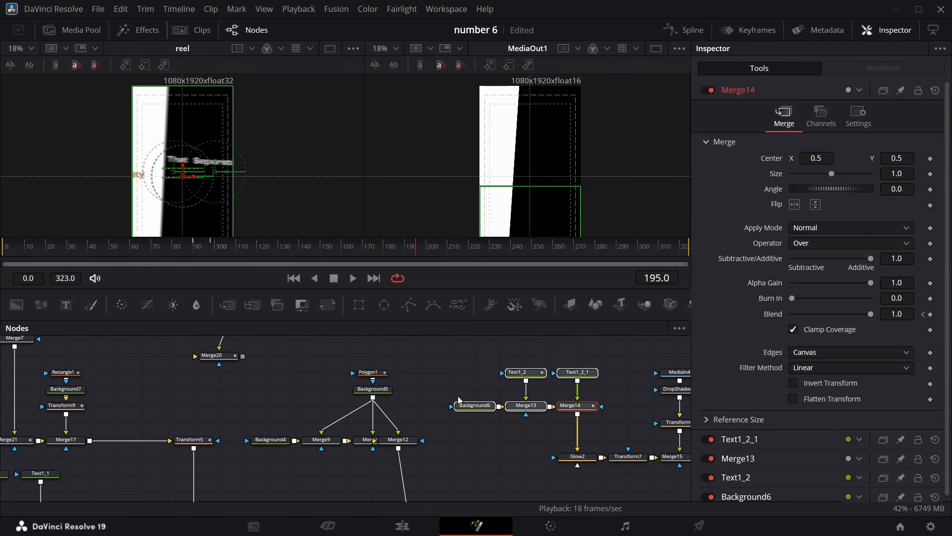
drag(241, 363, 437, 464)
scroll(407, 407, down, 4)
drag(408, 406, 433, 375)
scroll(455, 373, up, 8)
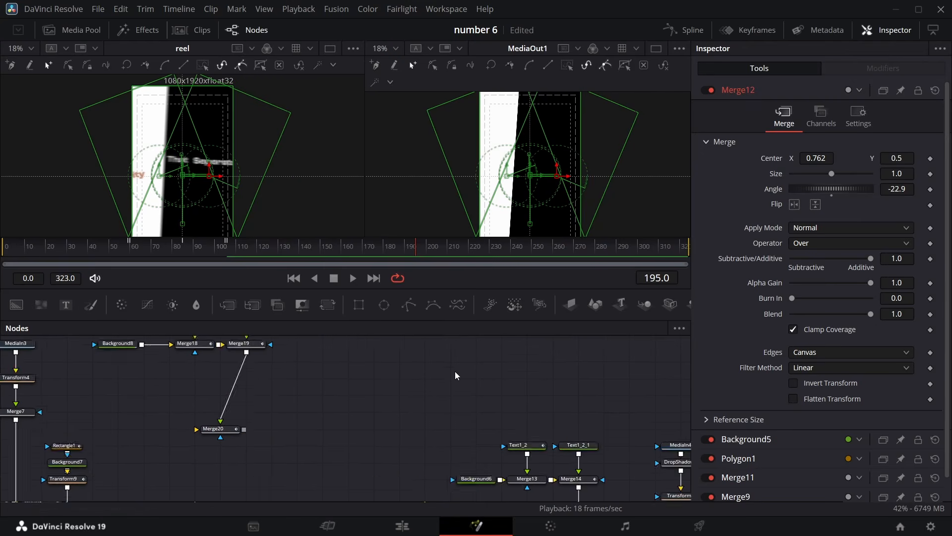
drag(263, 464, 473, 407)
click(277, 388)
ctrl+click(276, 403)
click(279, 384)
drag(277, 404, 367, 453)
scroll(337, 442, up, 3)
drag(283, 444, 334, 443)
drag(283, 426, 329, 410)
ctrl+click(325, 446)
drag(324, 446, 349, 415)
Add a Background node with Alpha 0 and merge Background7 over it with a new Merge node
drag(16, 304, 290, 445)
drag(870, 279, 728, 285)
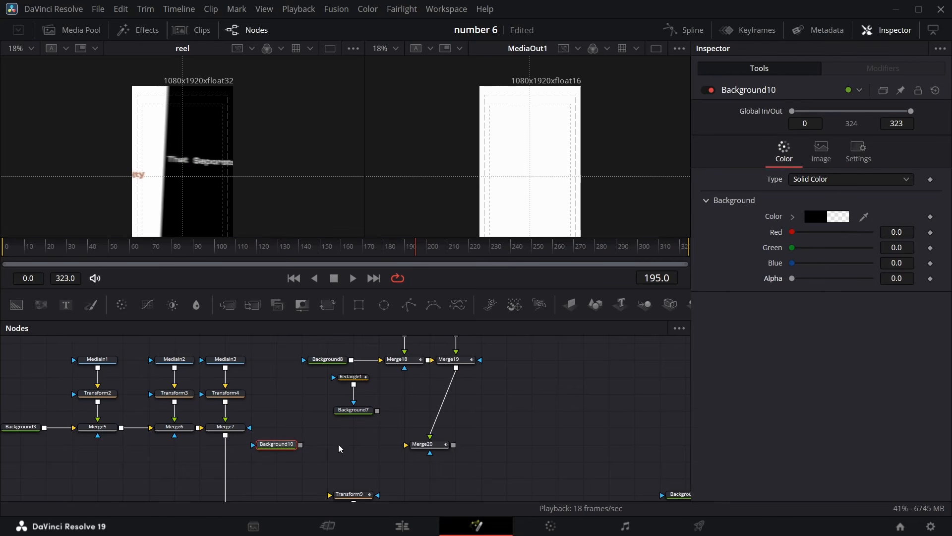
drag(376, 411, 300, 445)
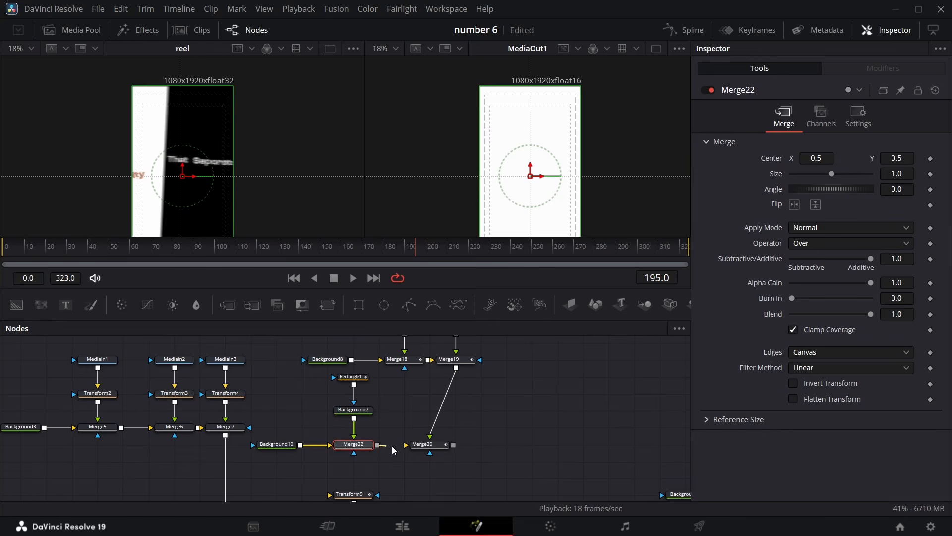
Connect Merge22 into Merge20, and Merge20's output into Transform9's input
drag(376, 447, 408, 444)
drag(450, 454, 377, 494)
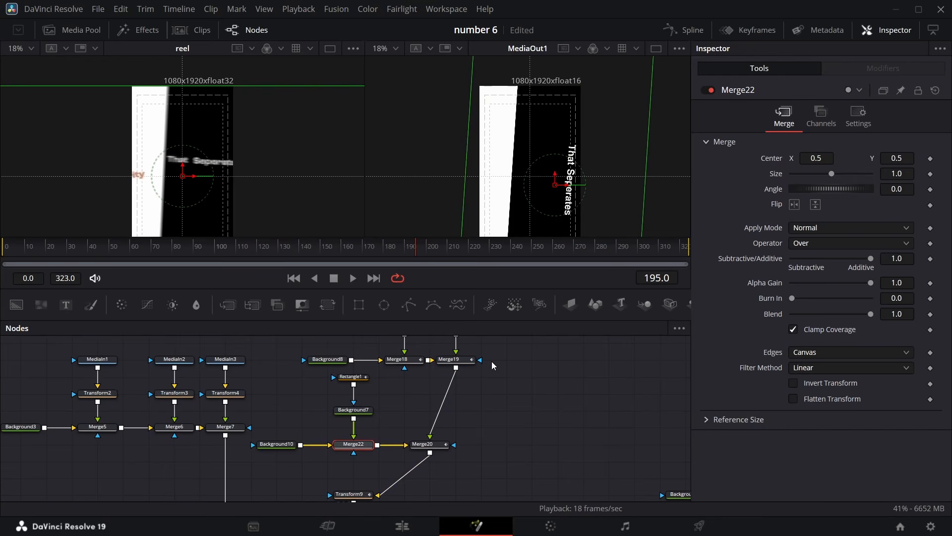
scroll(492, 365, down, 3)
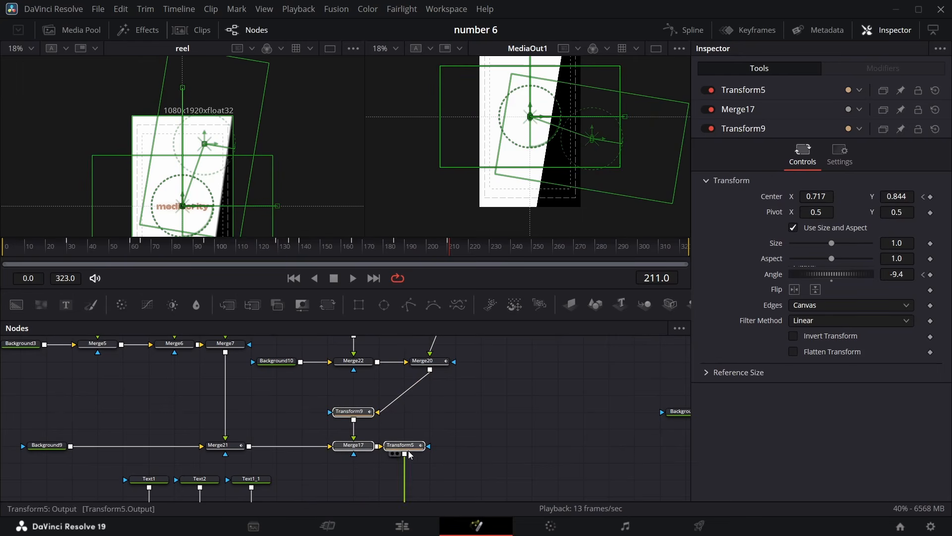
drag(405, 453, 458, 447)
click(459, 449)
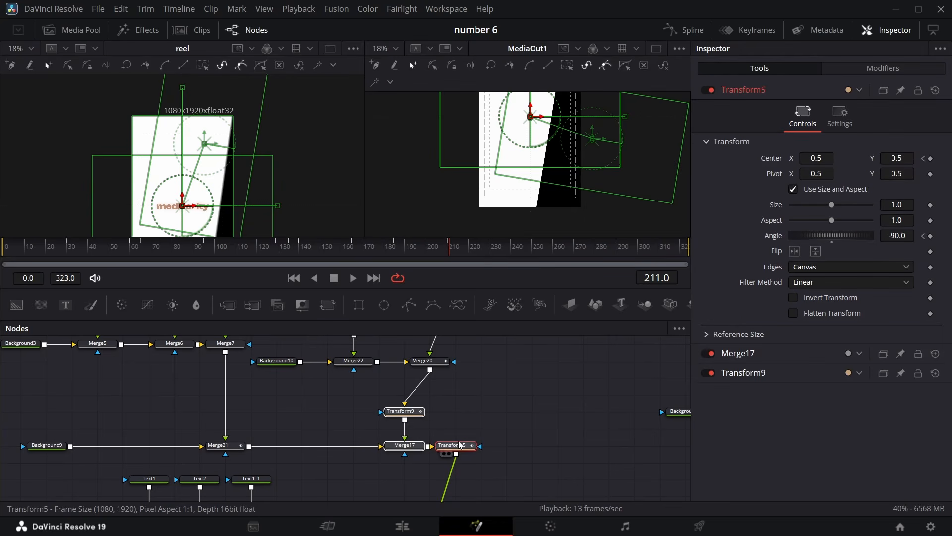
Scrub the timeline to frame 194 and inspect the rotated text in the viewer
drag(448, 261, 414, 252)
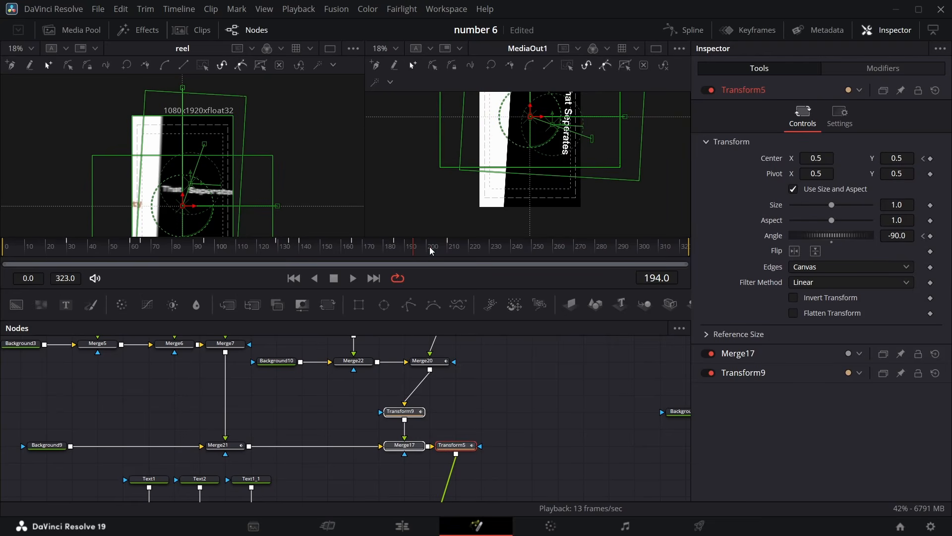
click(615, 407)
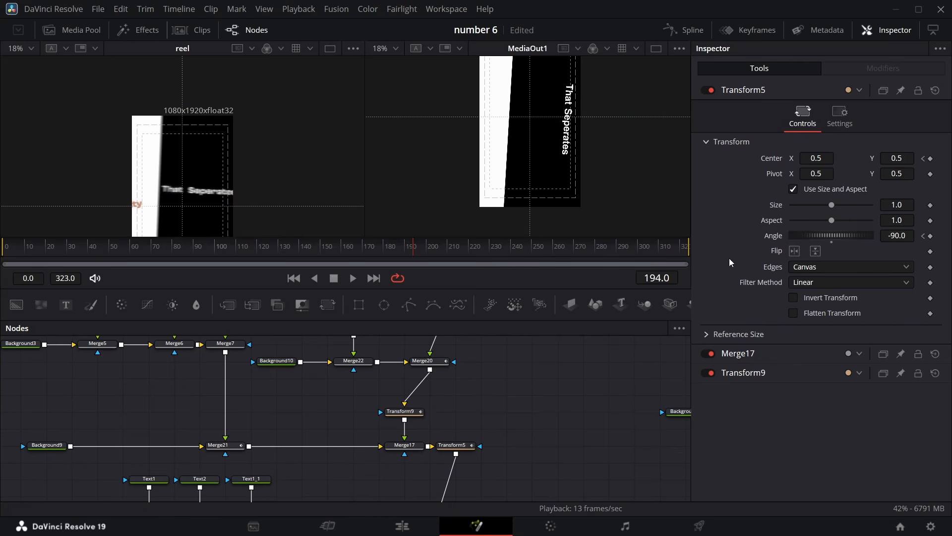
scroll(427, 412, up, 2)
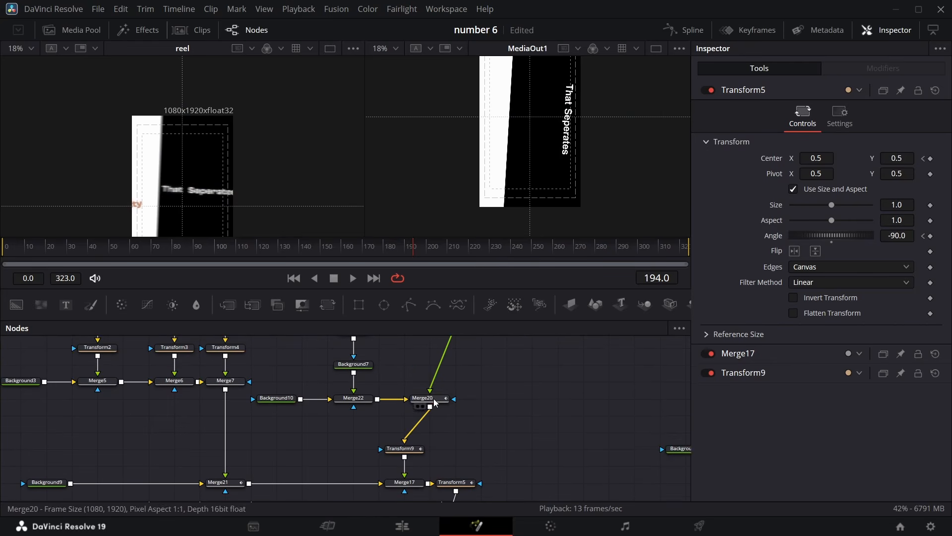
Rotate the text layer in Merge20 by setting its angle to 90
click(434, 401)
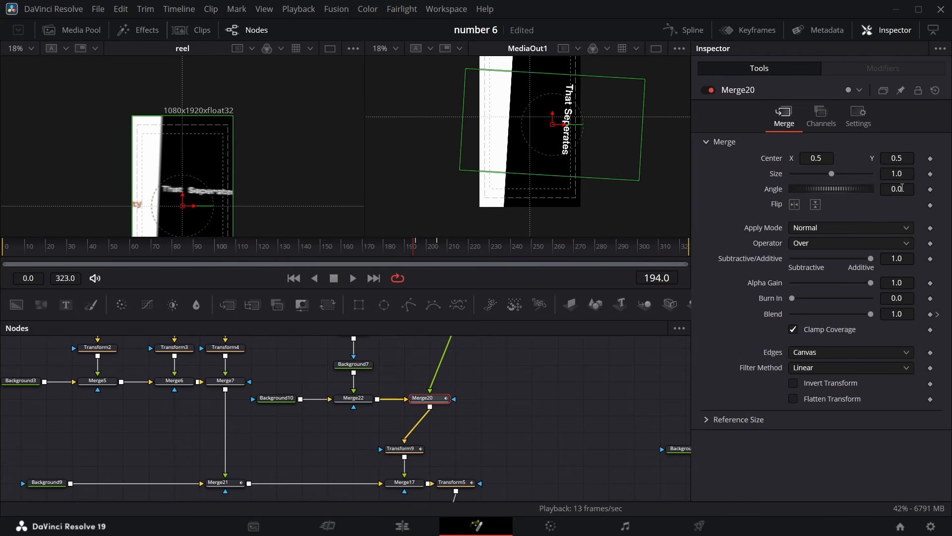
drag(890, 191, 937, 191)
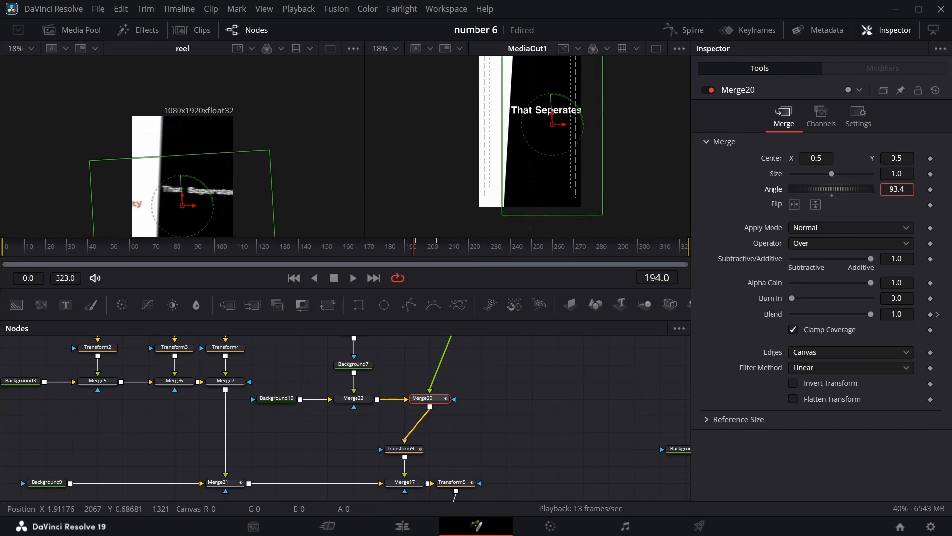
click(905, 193)
key(BackSpace)
key(BackSpace)
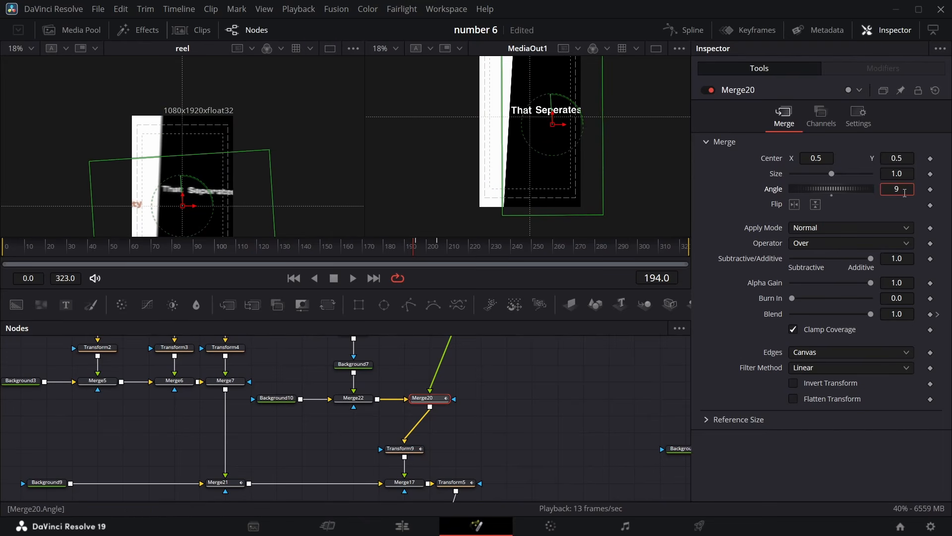
text(0)
key(Return)
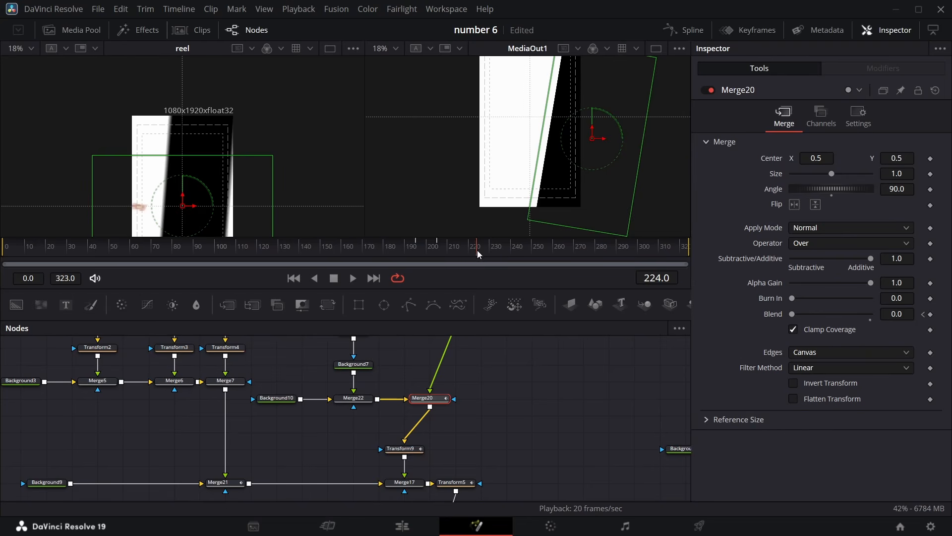
Near frame 206, raise Transform9's center Y to about 0.927
drag(477, 254, 440, 254)
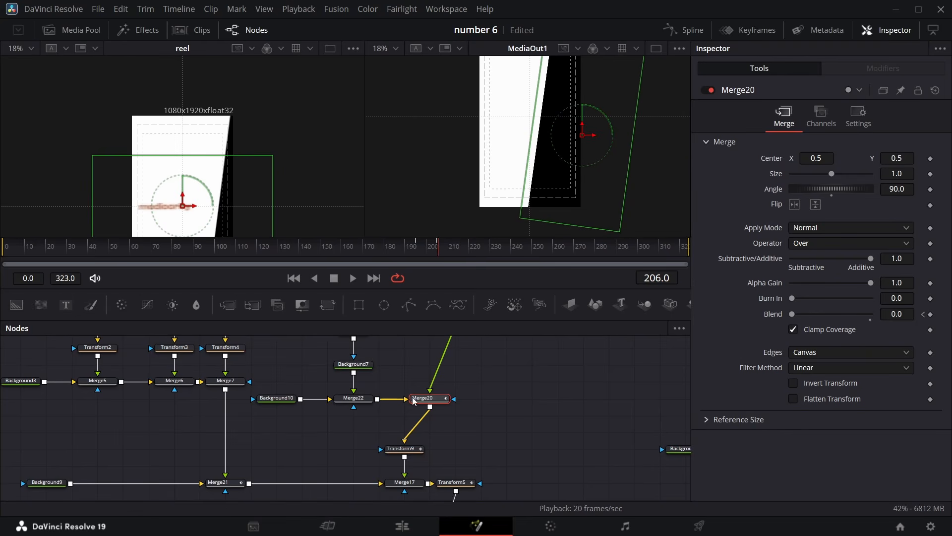
click(400, 449)
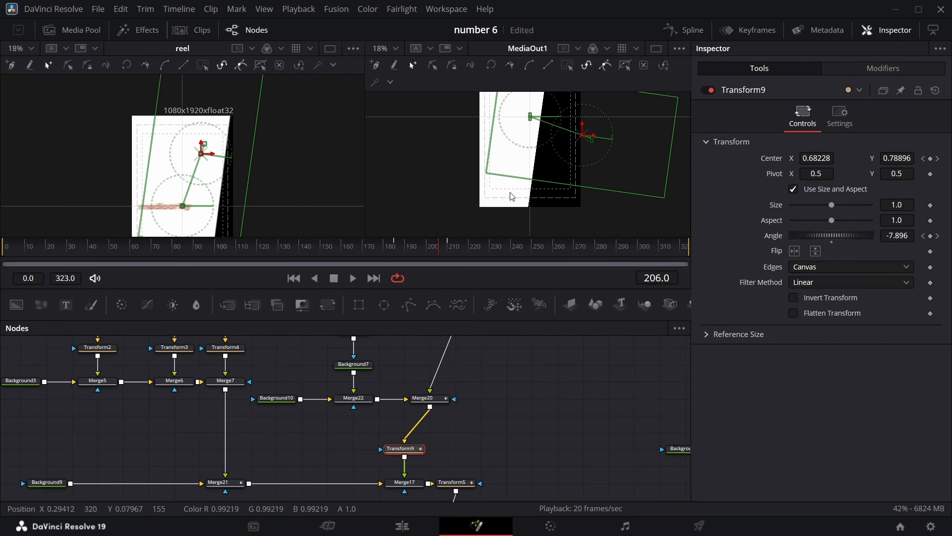
drag(891, 162, 951, 163)
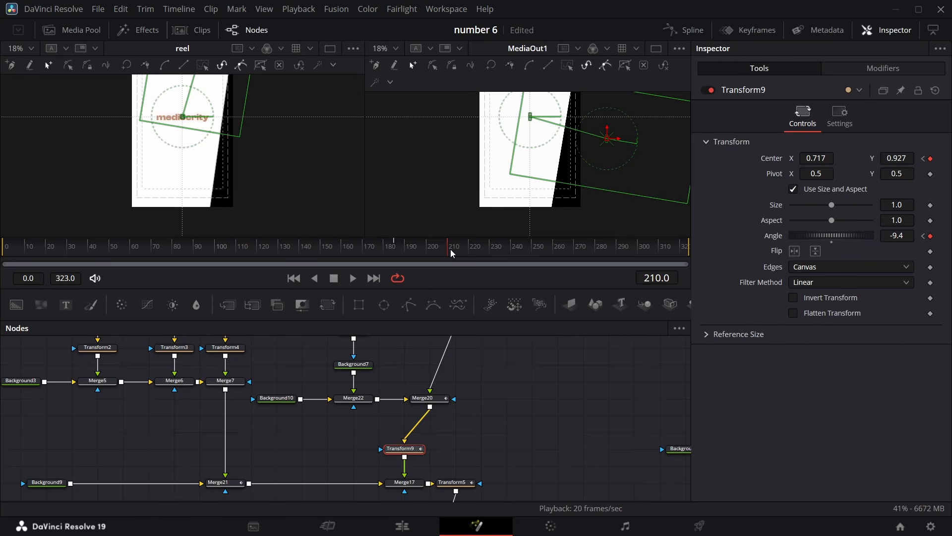
Add a new Text+ node in the node graph beside Merge16 near the output
mouse_move(447, 251)
mouse_down()
mouse_move(420, 255)
mouse_move(450, 256)
mouse_up()
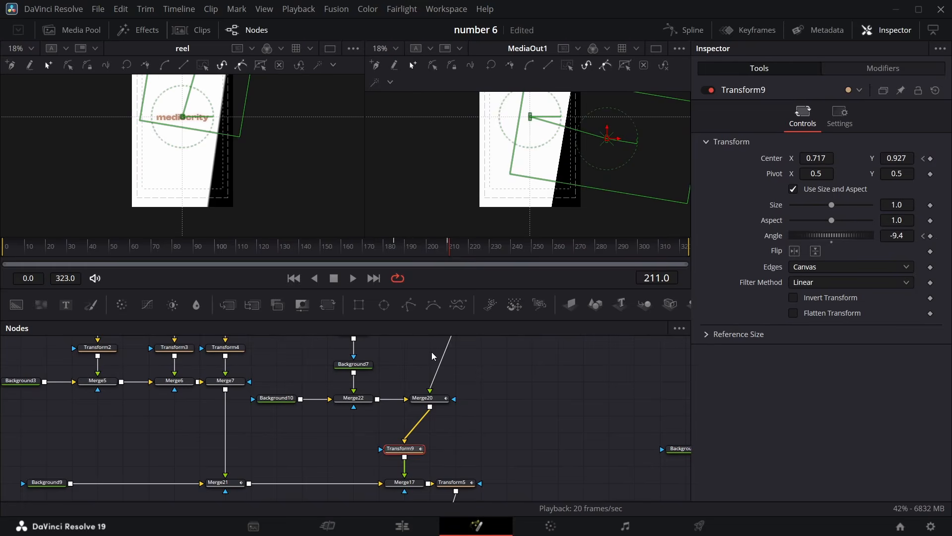
scroll(417, 390, right, 2)
scroll(416, 390, right, 6)
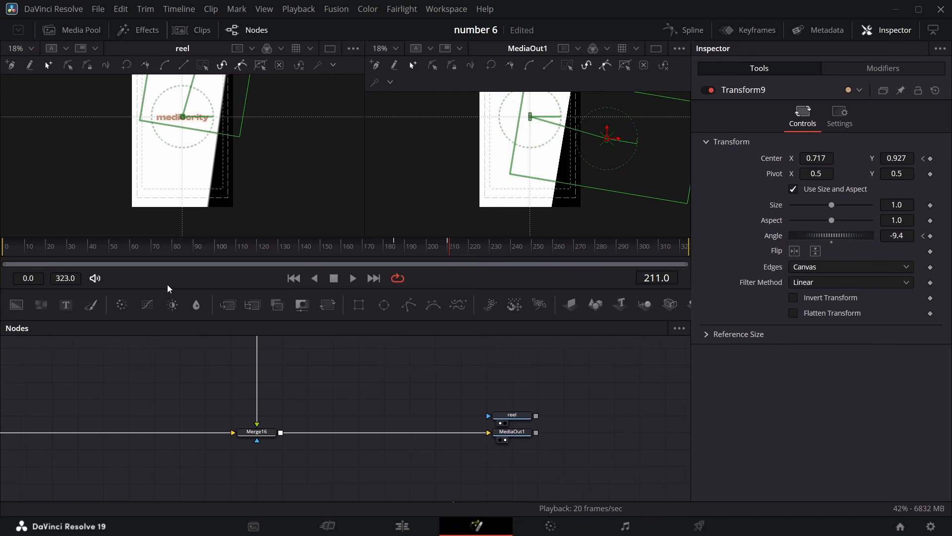
drag(25, 337, 111, 420)
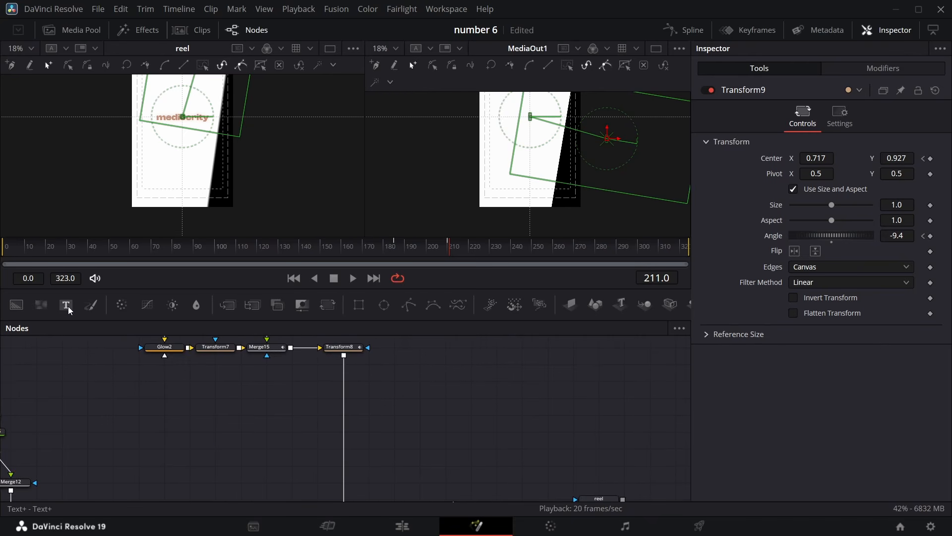
drag(66, 306, 420, 449)
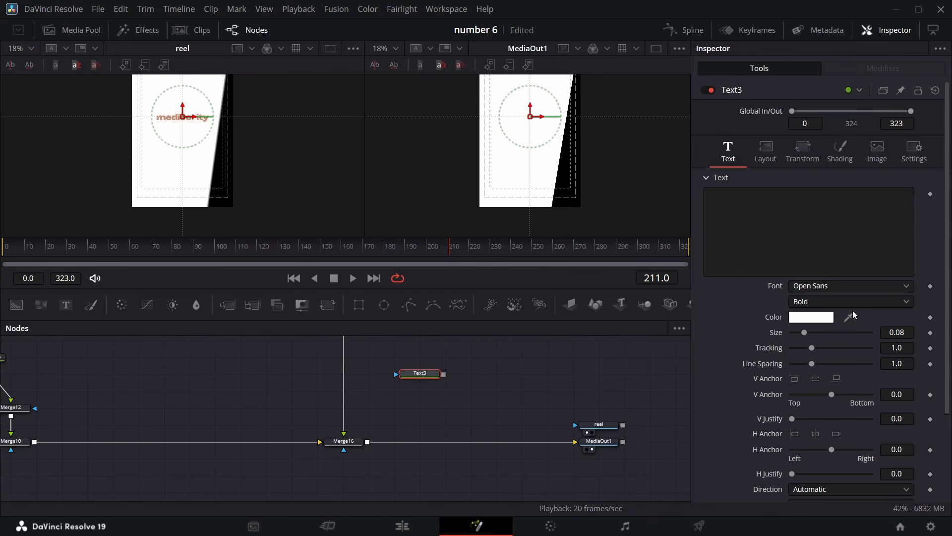
Set Text3's font to Helvetica and its color to pink #ff557f
click(906, 286)
scroll(815, 154, up, 15)
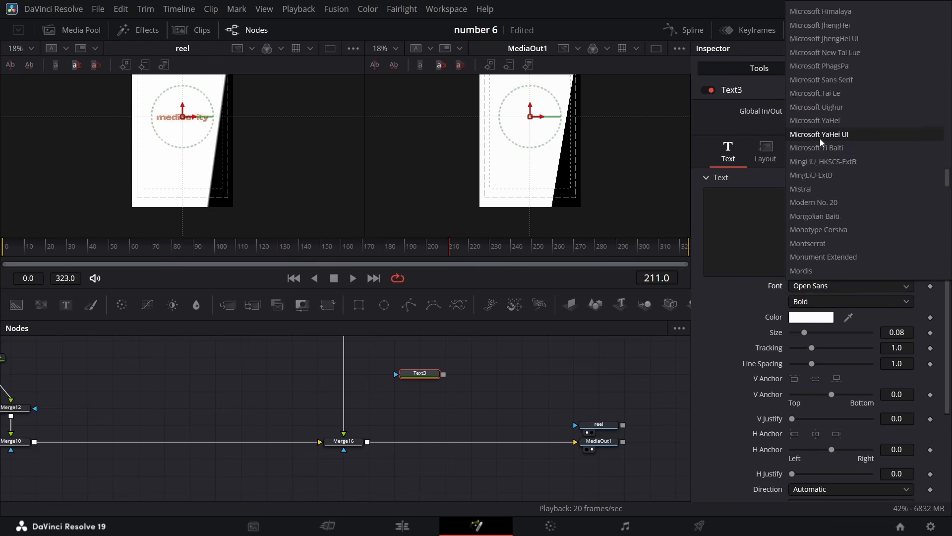
scroll(819, 129, up, 3)
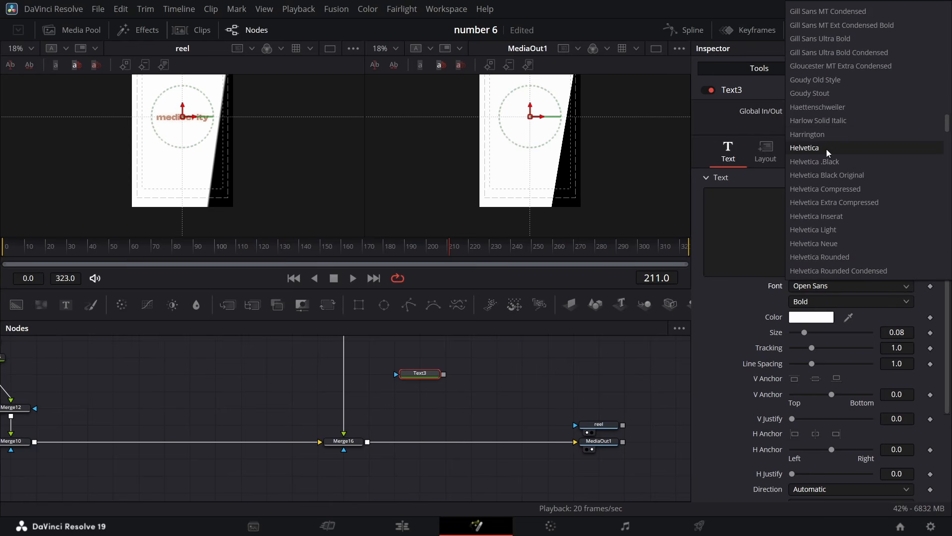
click(827, 149)
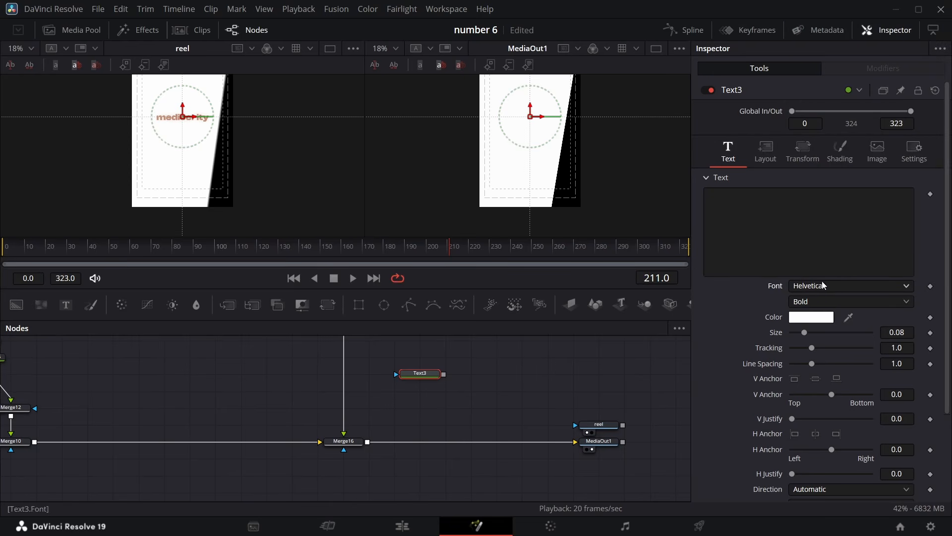
click(812, 317)
click(382, 231)
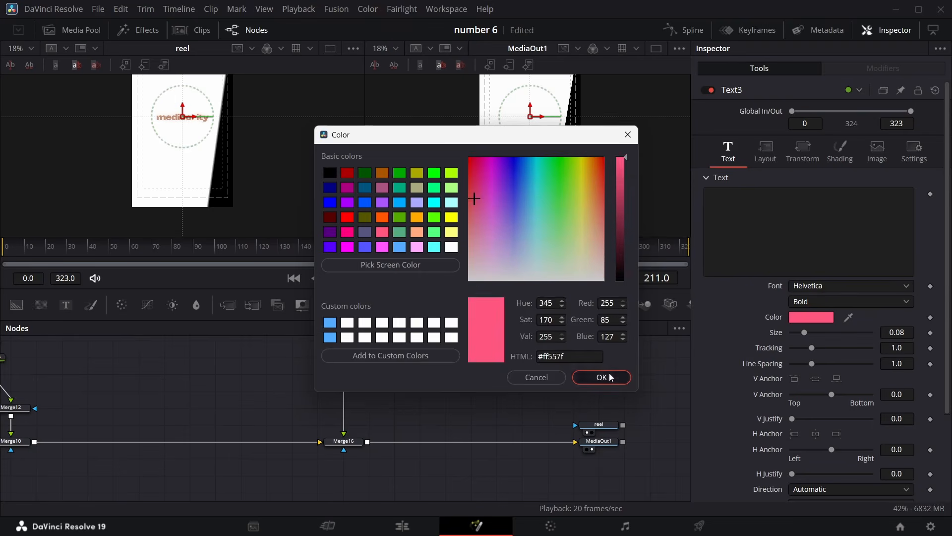
click(600, 377)
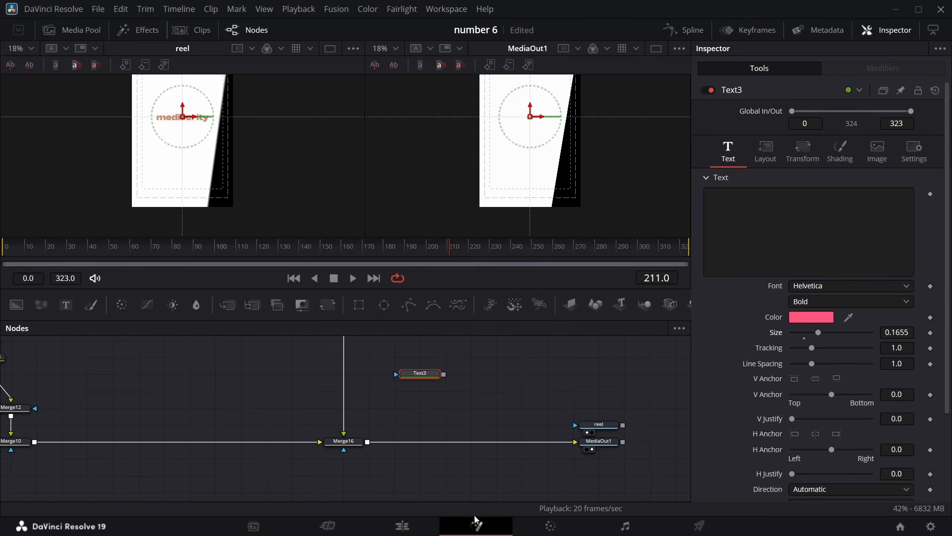
Merge Text3 onto the main line between Merge16 and MediaOut1 with a new Merge node
drag(443, 375, 367, 444)
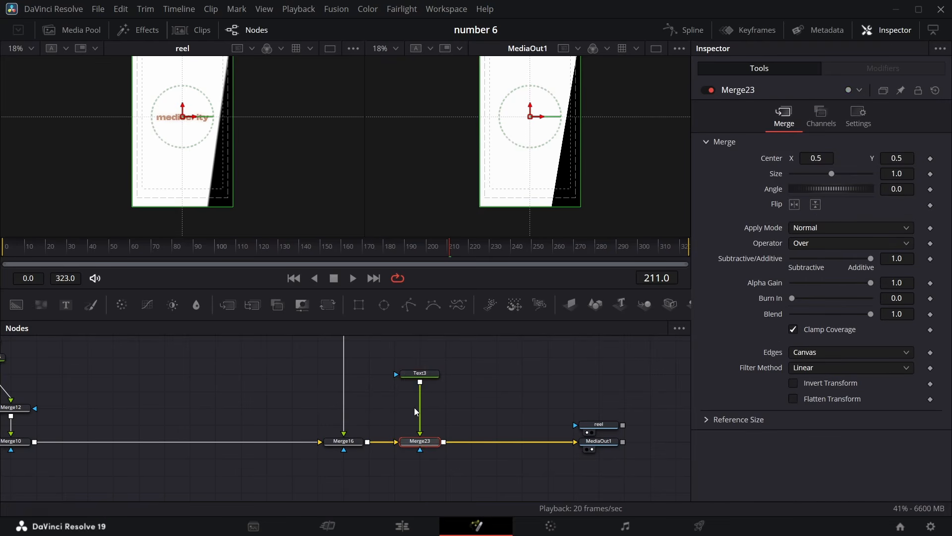
click(421, 378)
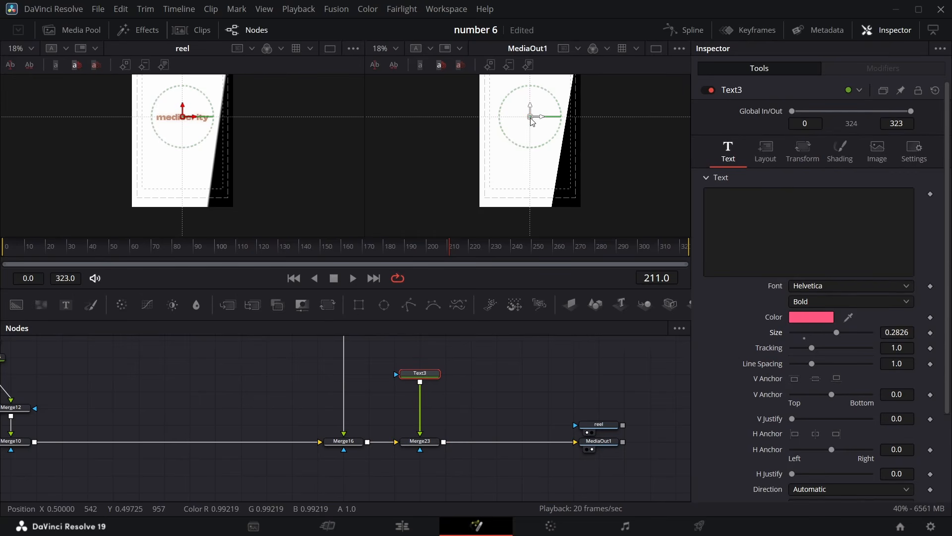
Enter "mediocracy" as Text3's text and set its size to about 0.148
click(748, 212)
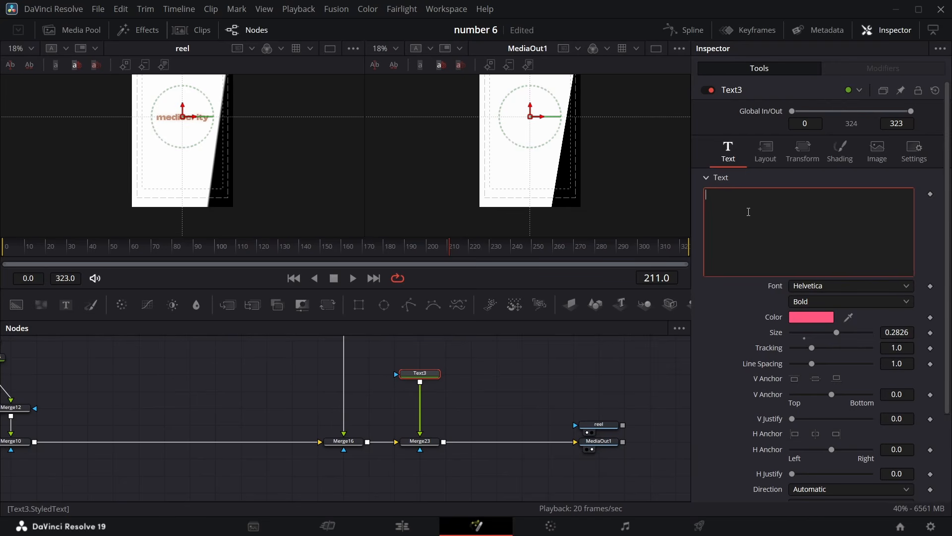
text(mediocracy)
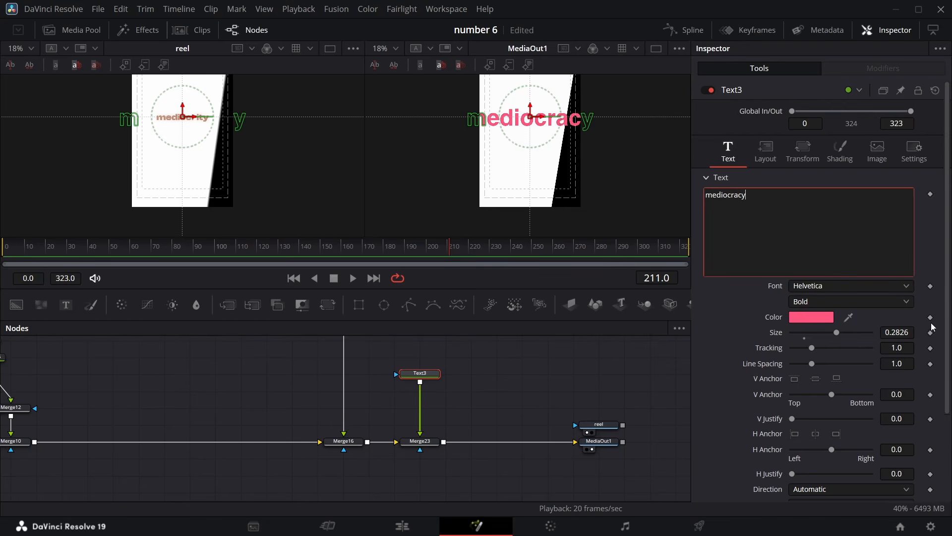
mouse_move(902, 334)
mouse_down()
mouse_move(855, 334)
mouse_move(900, 333)
mouse_move(890, 333)
mouse_up()
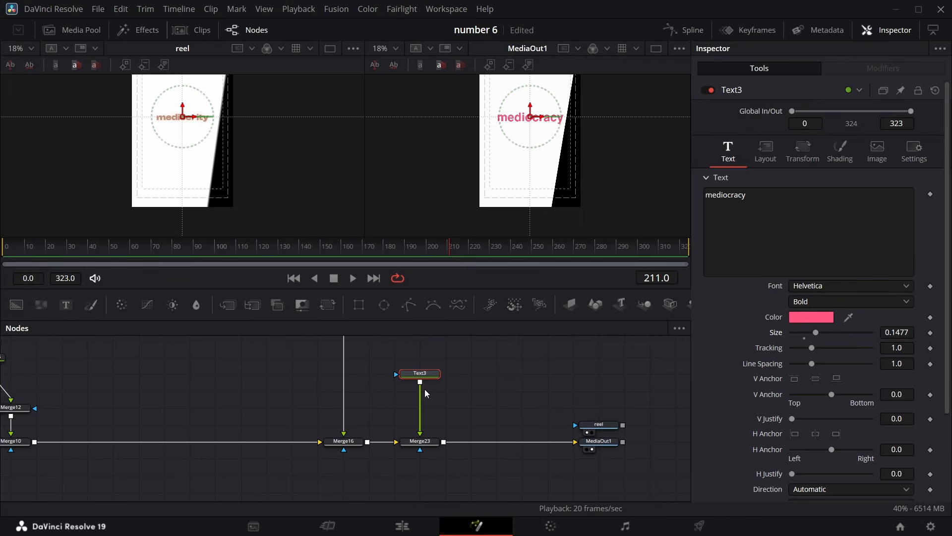
Add a Transform node after Text3 and set center and angle keyframes at frame 210
click(328, 305)
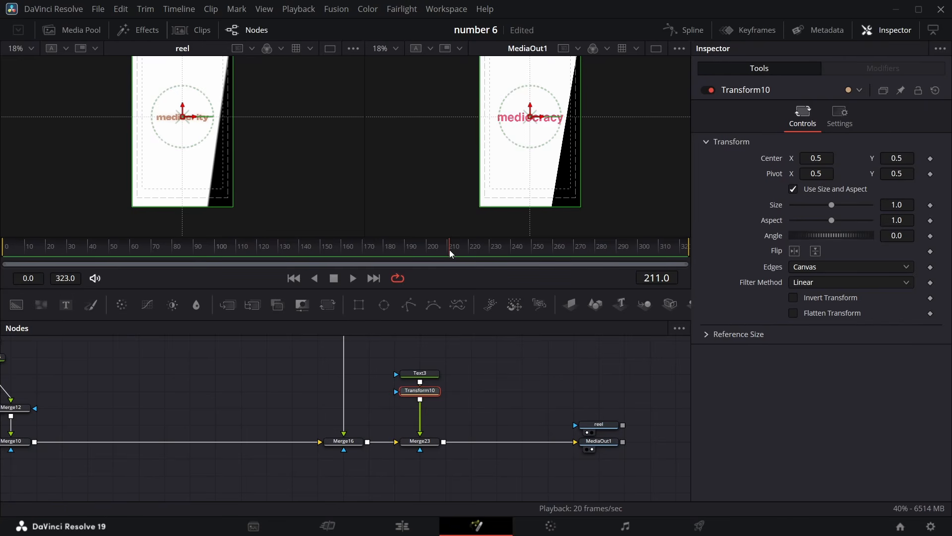
drag(449, 249, 448, 249)
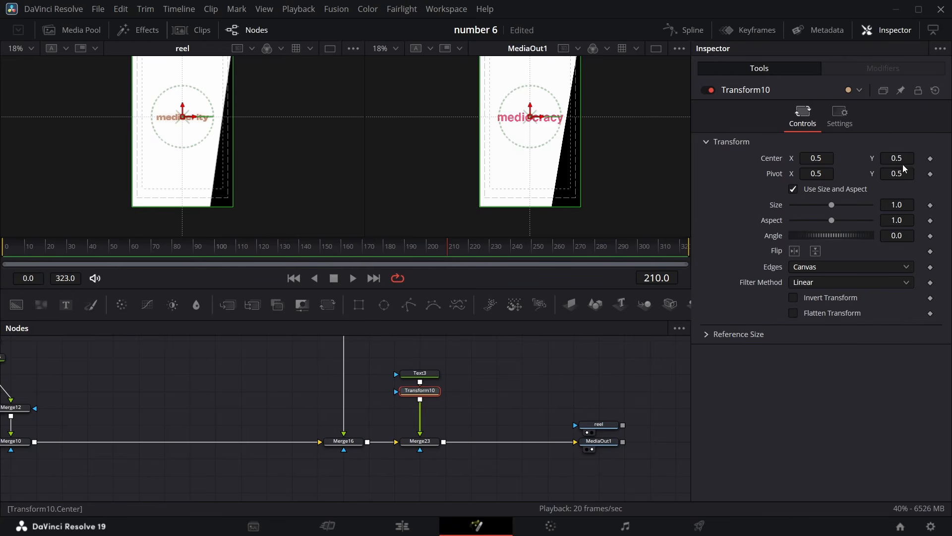
click(930, 158)
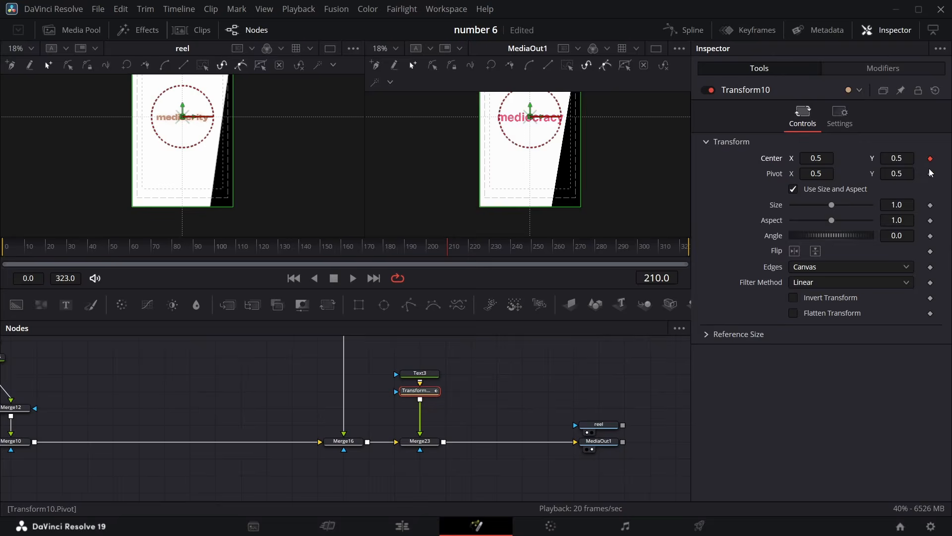
click(930, 235)
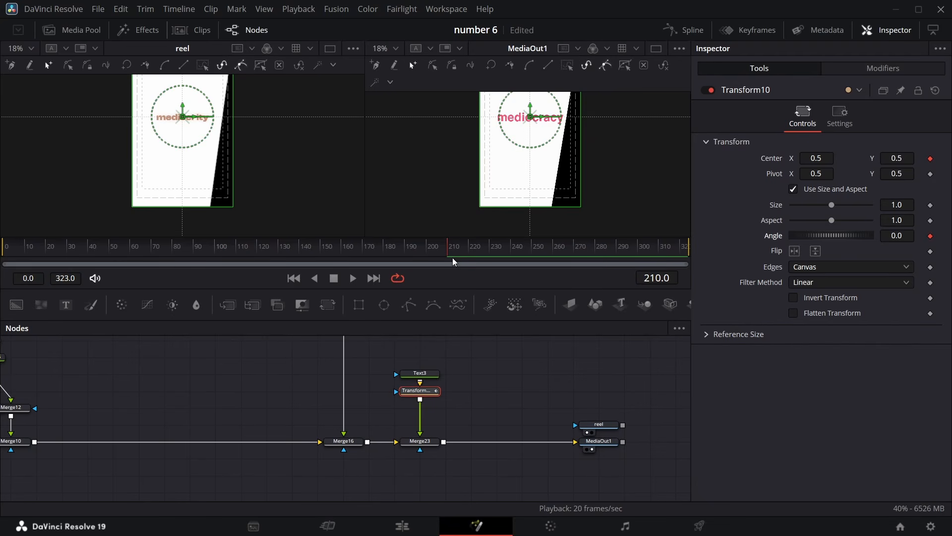
At frame 188, move the text off to the left with center X about -0.342 and angle 9.1
drag(447, 254, 400, 254)
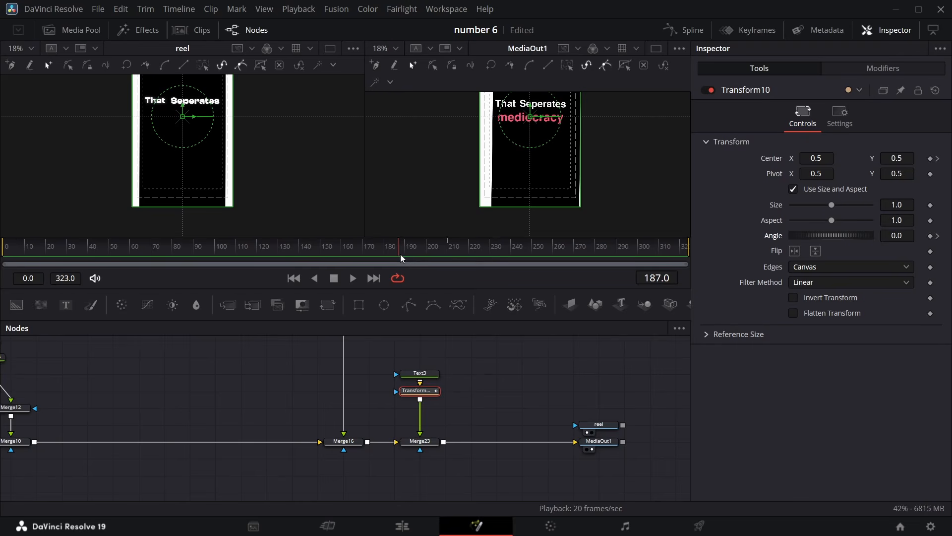
key(Right)
key(Right)
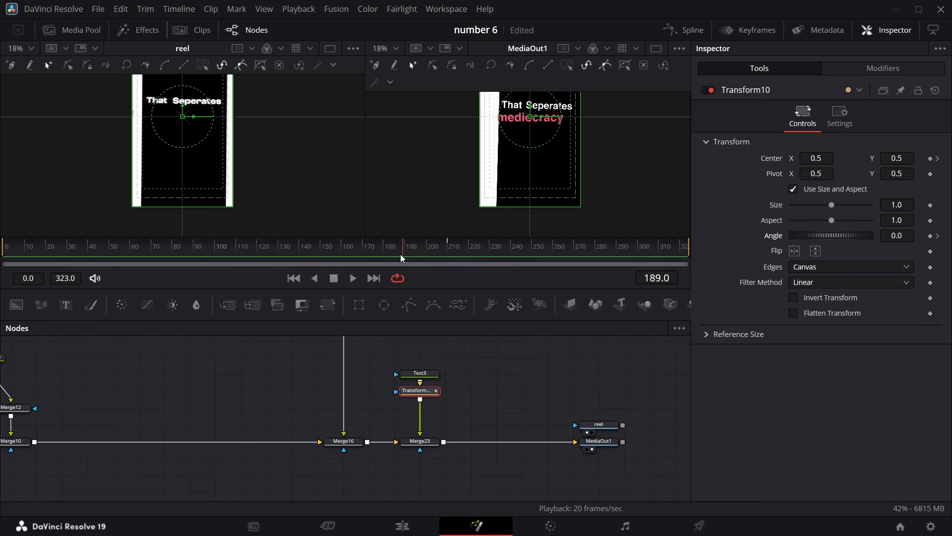
key(Left)
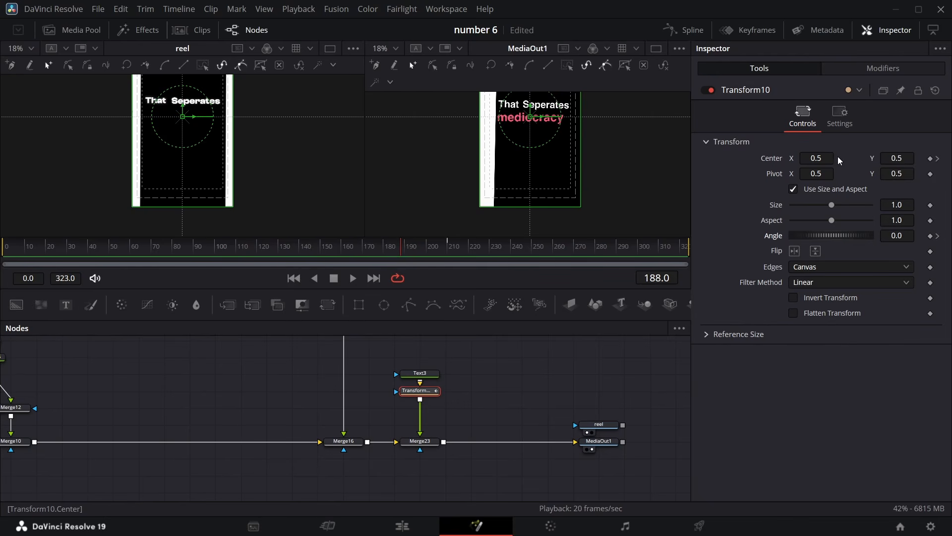
drag(838, 159, 166, 228)
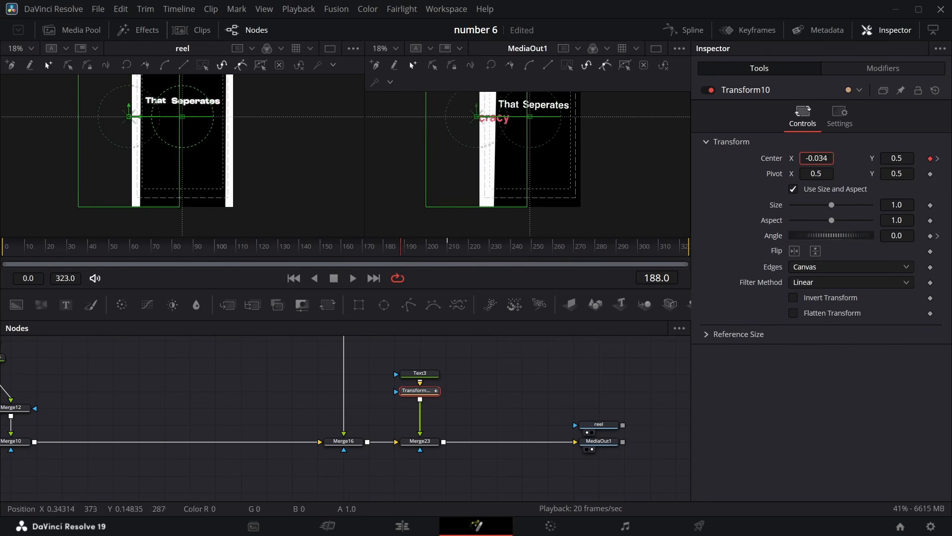
drag(167, 180, 26, 181)
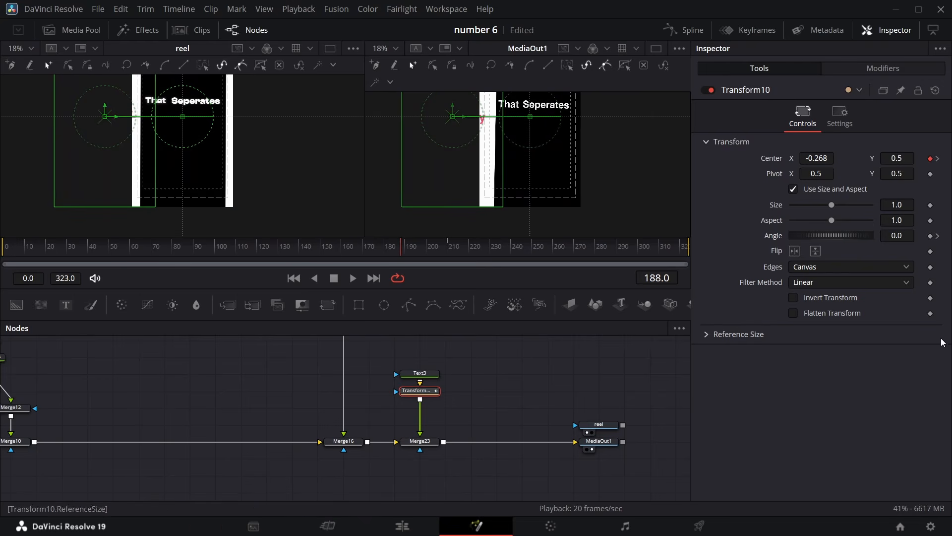
drag(894, 238, 894, 219)
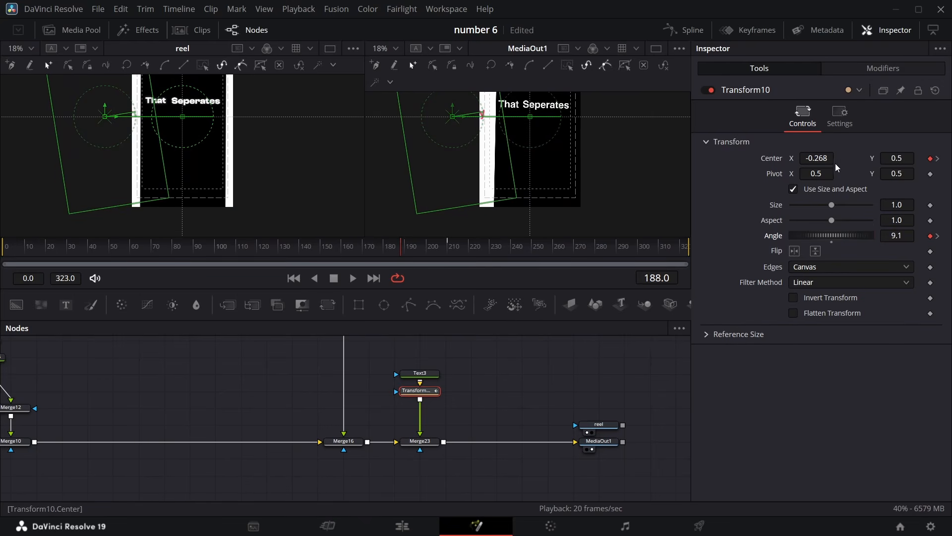
drag(817, 158, 816, 174)
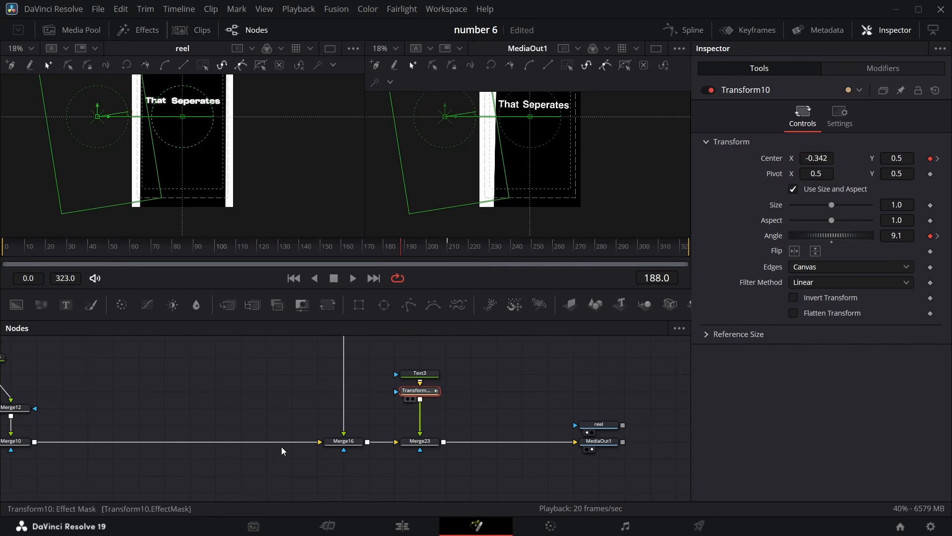
Open the Spline editor, fit Transform10's curves and smooth its keyframes
click(680, 31)
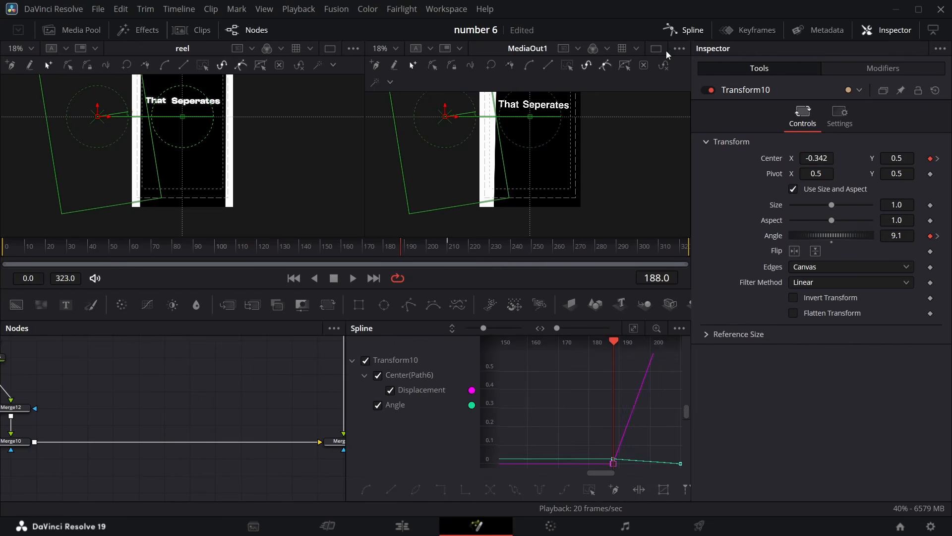
click(590, 489)
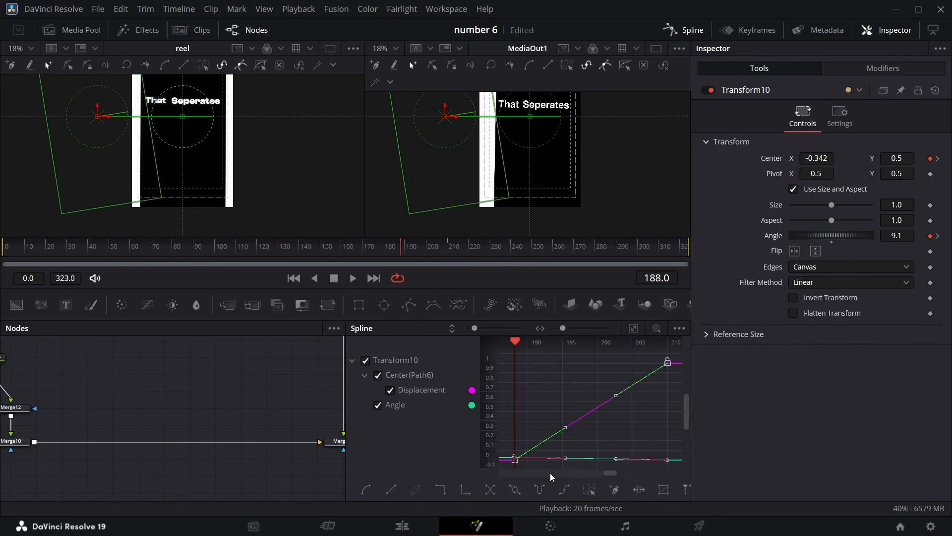
key(shift+s)
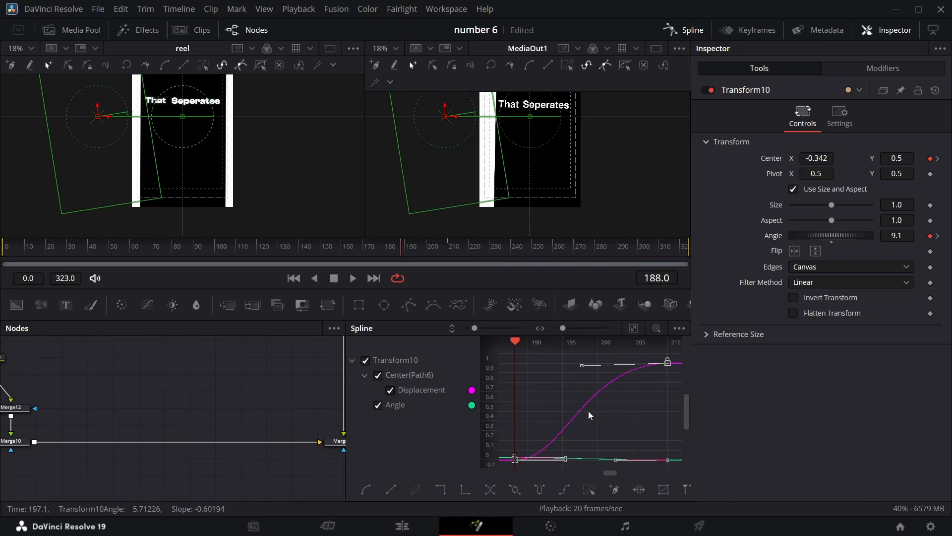
Close the Spline editor and save the project
click(680, 31)
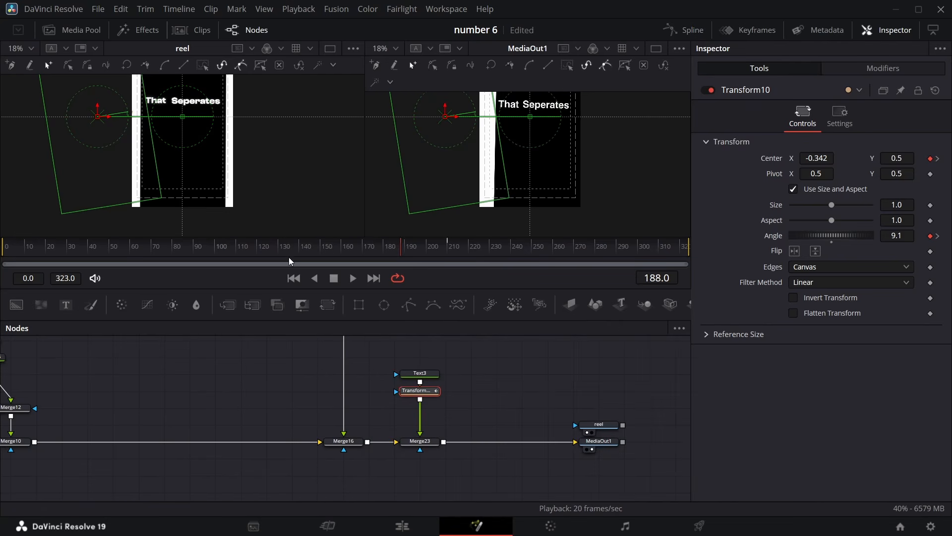
drag(401, 252, 512, 251)
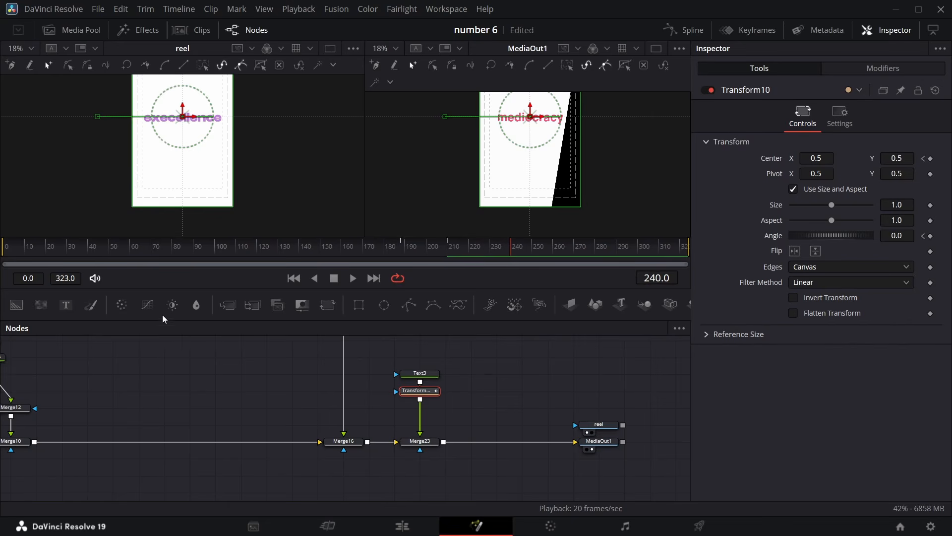
key(ctrl+s)
Duplicate the Text3 and Transform10 nodes as a new pair in the node graph
drag(427, 365, 437, 386)
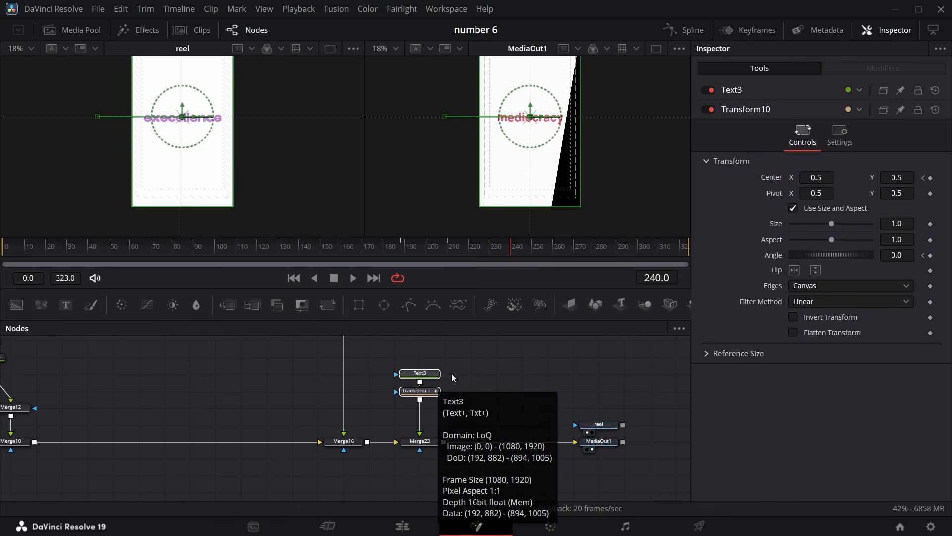
click(465, 372)
key(ctrl+v)
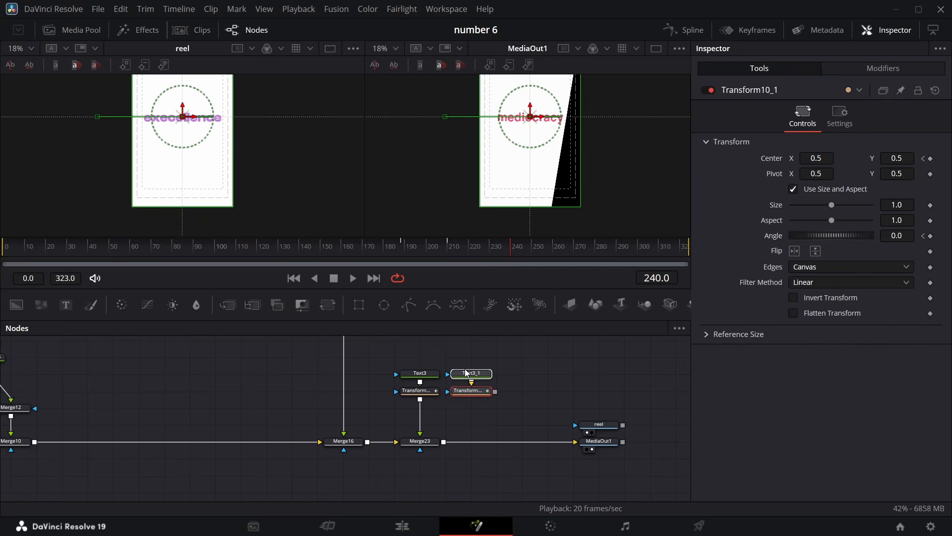
Change the duplicated text node's text to "execellence"
click(466, 372)
click(770, 207)
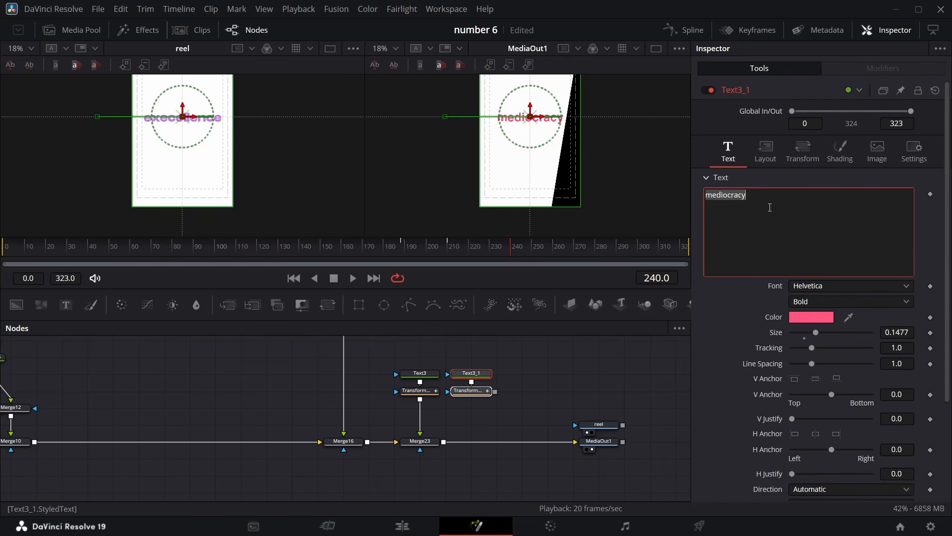
text(e)
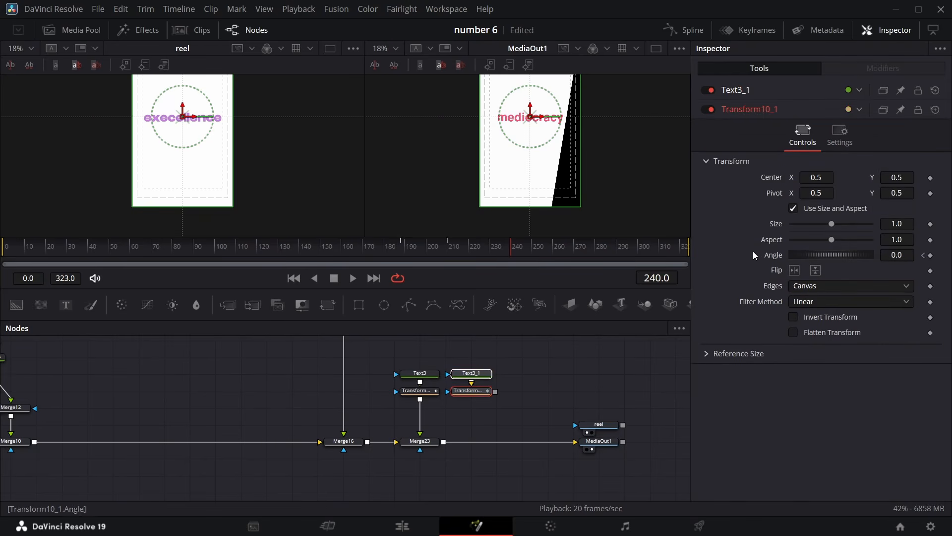
At frame 240, set Transform9's angle to 0 and move its center Y down to about -0.062
scroll(320, 396, left, 5)
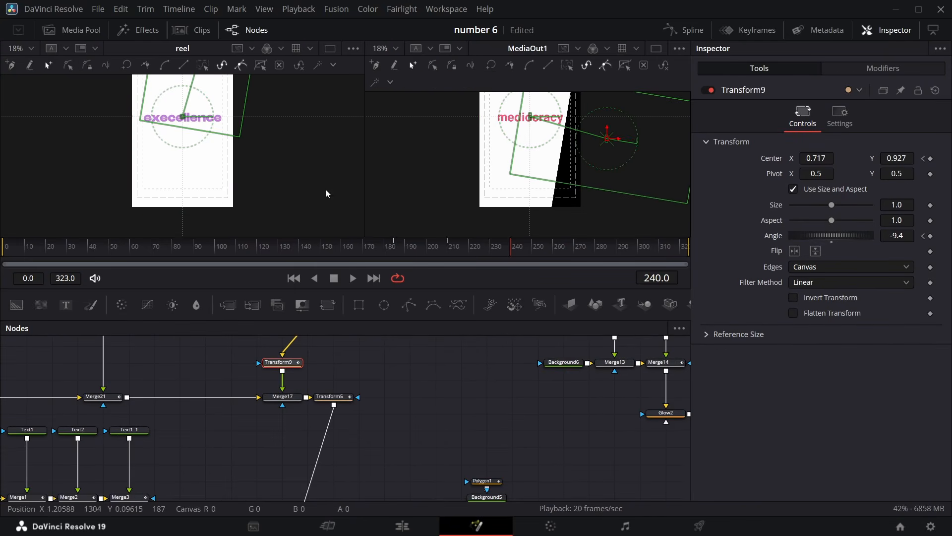
drag(513, 251, 447, 251)
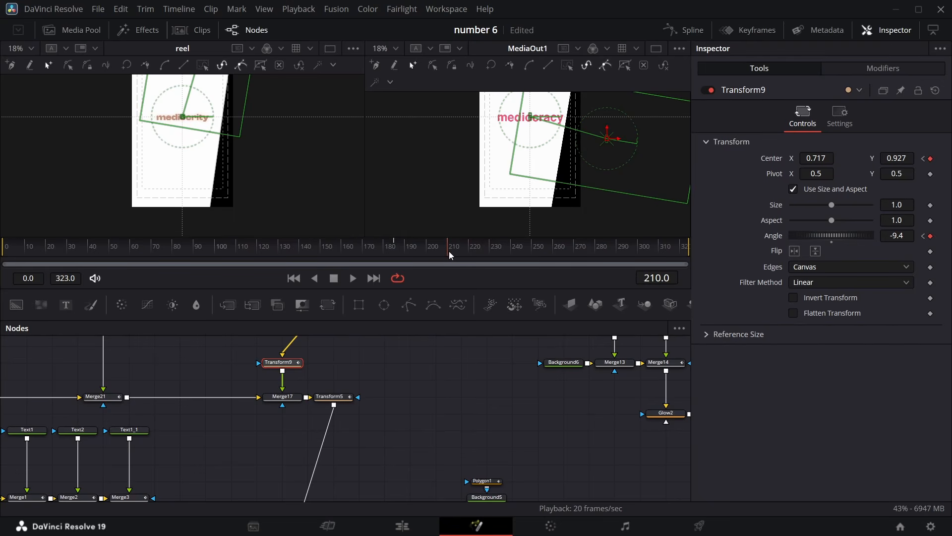
drag(448, 251, 508, 251)
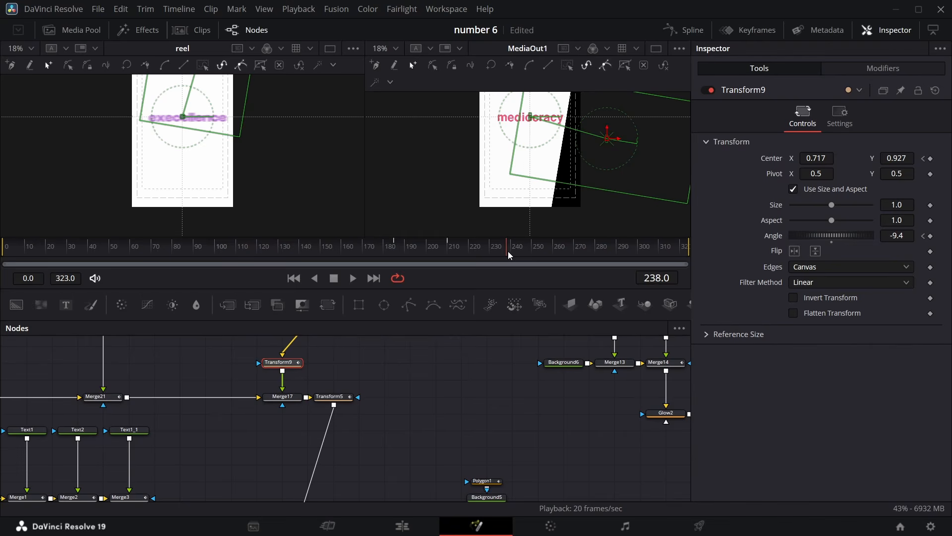
drag(508, 251, 510, 251)
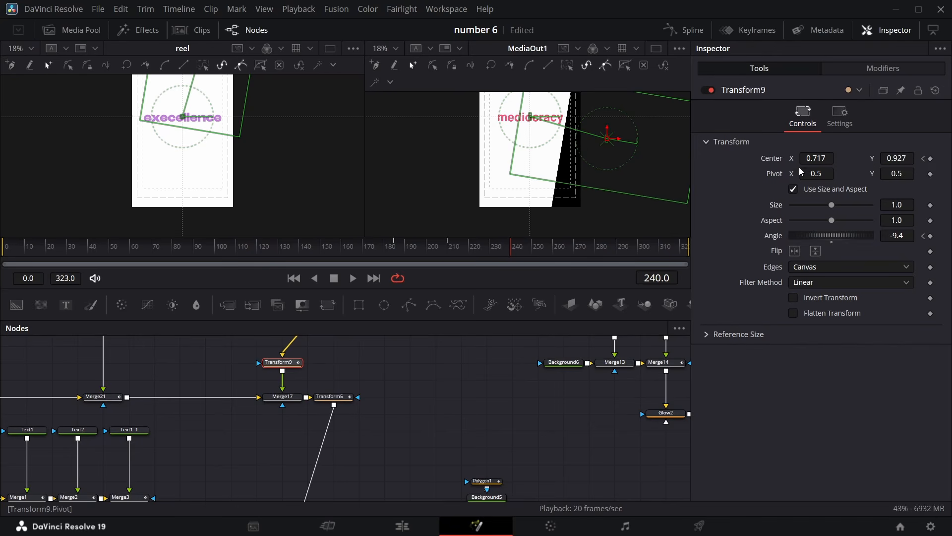
drag(909, 158, 777, 161)
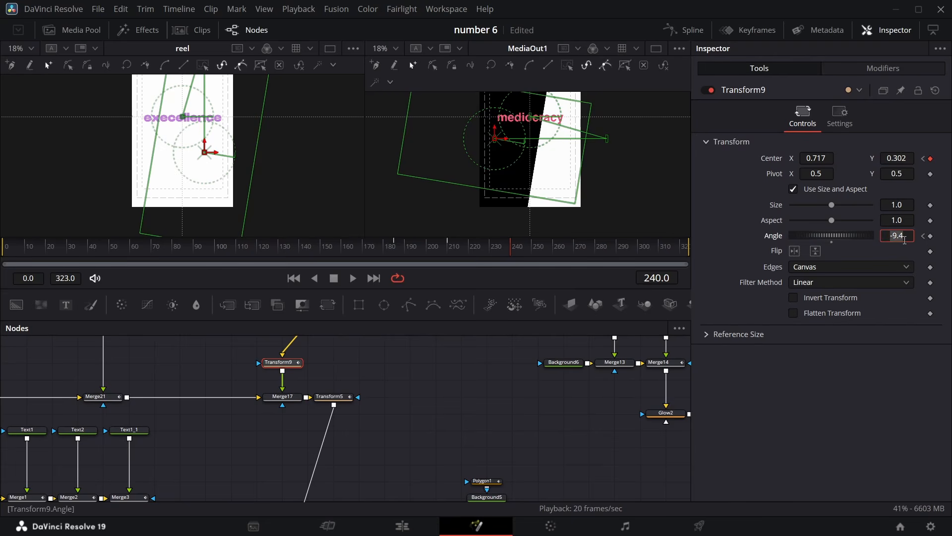
text(0)
key(Return)
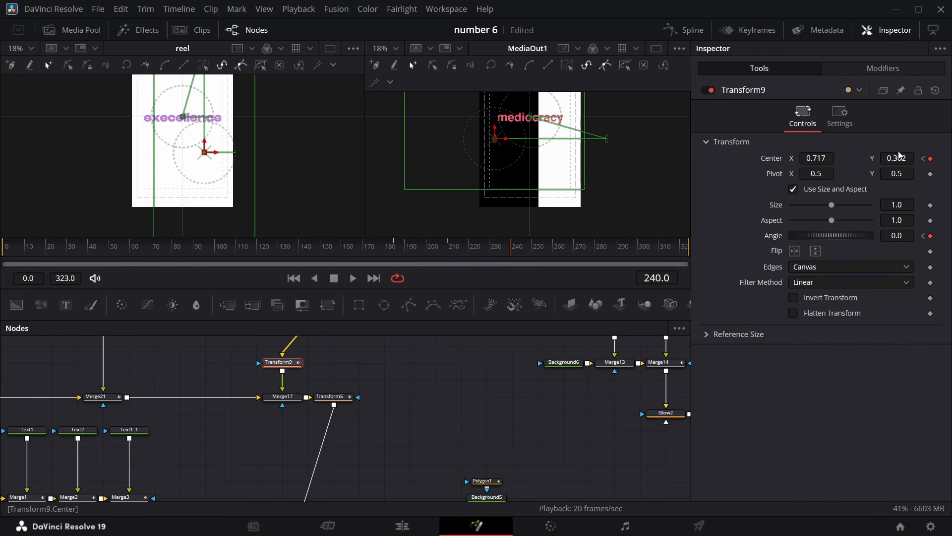
drag(905, 155, 815, 155)
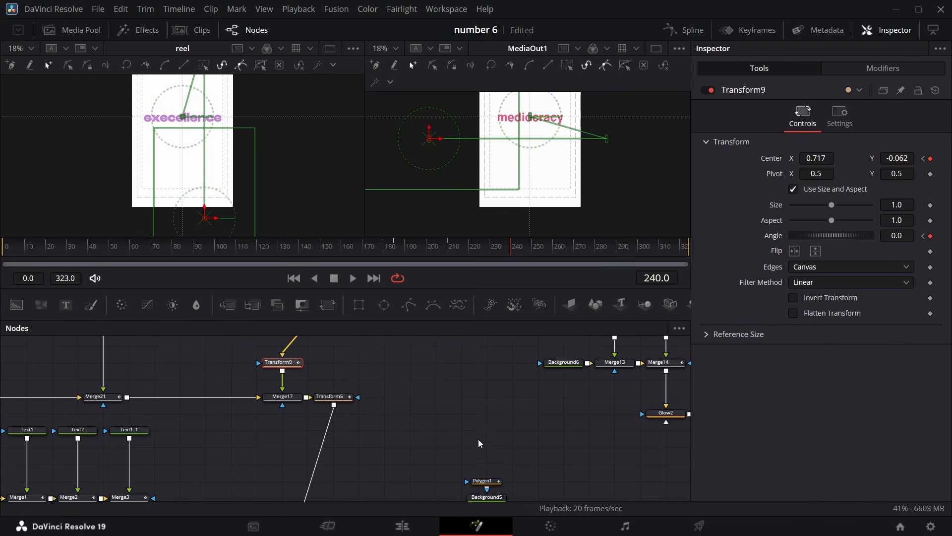
Inspect Transform9's center and angle curves in the Spline editor
scroll(478, 440, down, 3)
scroll(435, 363, up, 5)
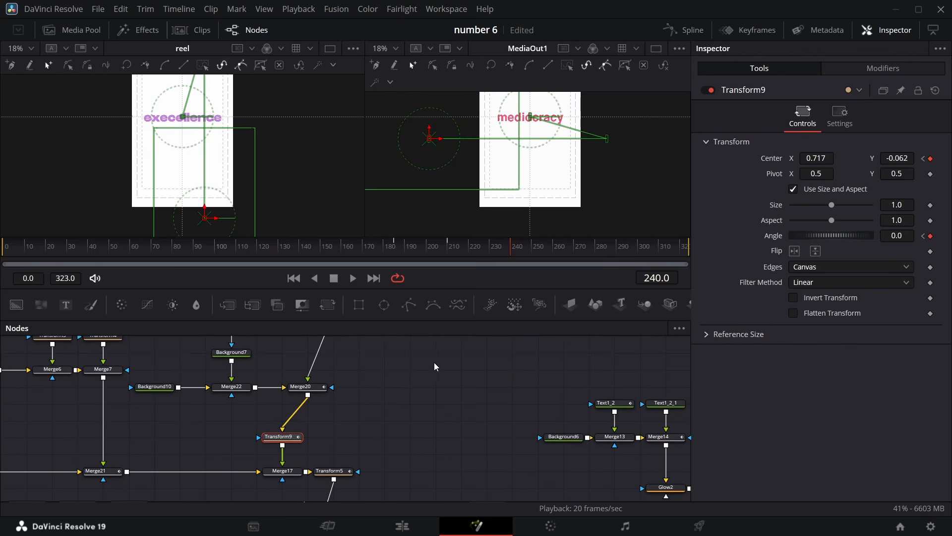
click(690, 33)
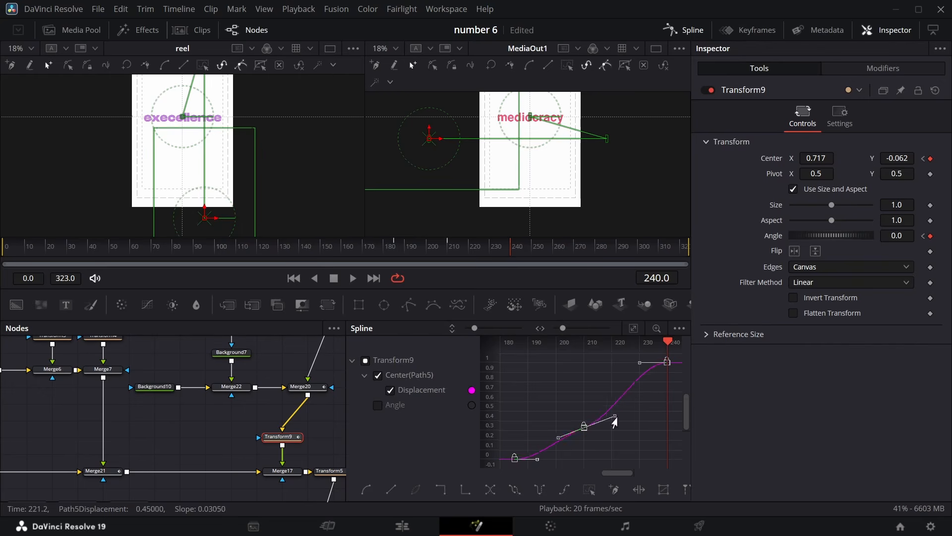
click(378, 406)
click(378, 375)
click(633, 329)
click(684, 30)
At frame 227, move Transform10's center X to about -0.372
drag(665, 466, 455, 402)
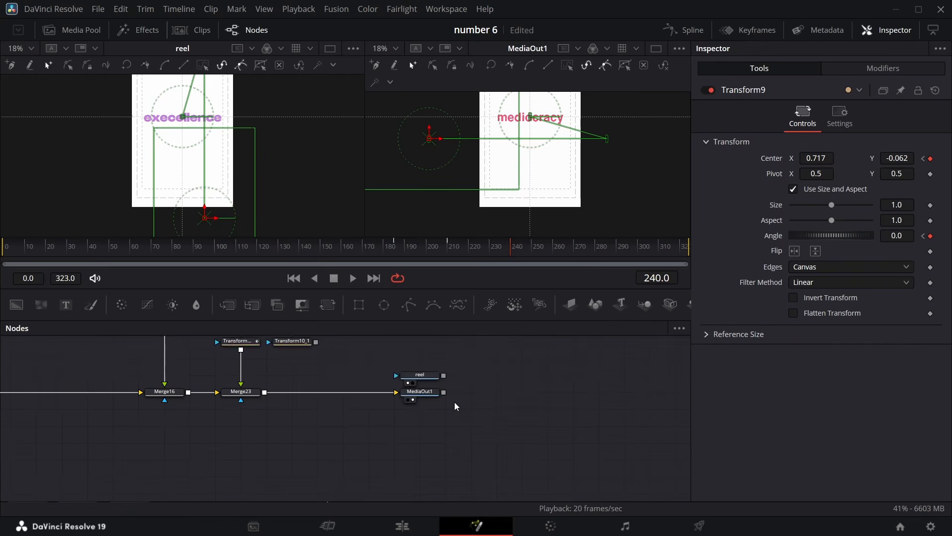
scroll(454, 401, up, 3)
click(245, 429)
drag(502, 243, 448, 248)
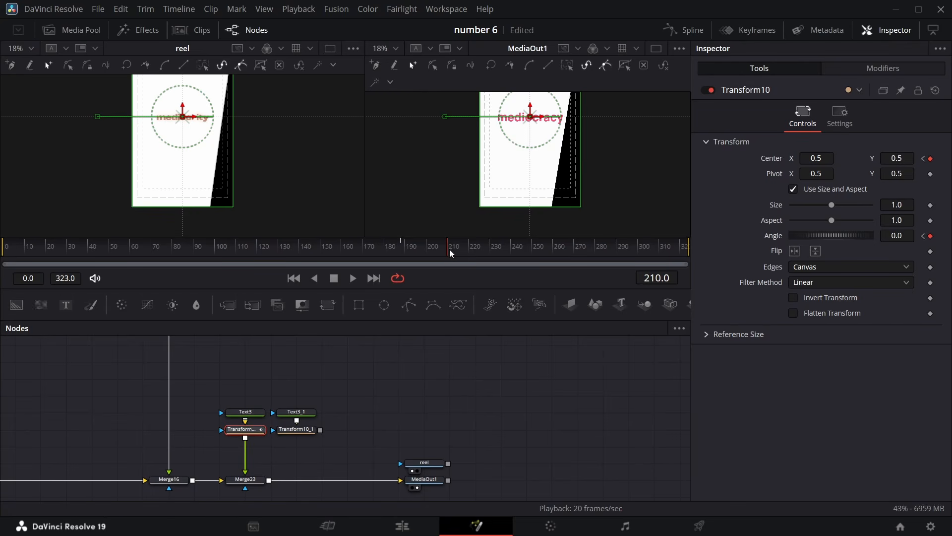
drag(447, 253, 482, 255)
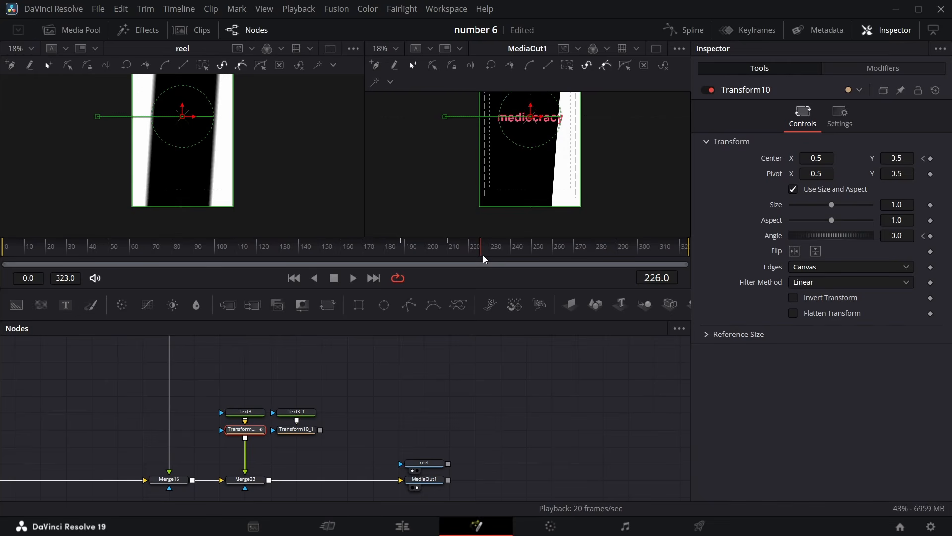
key(Left)
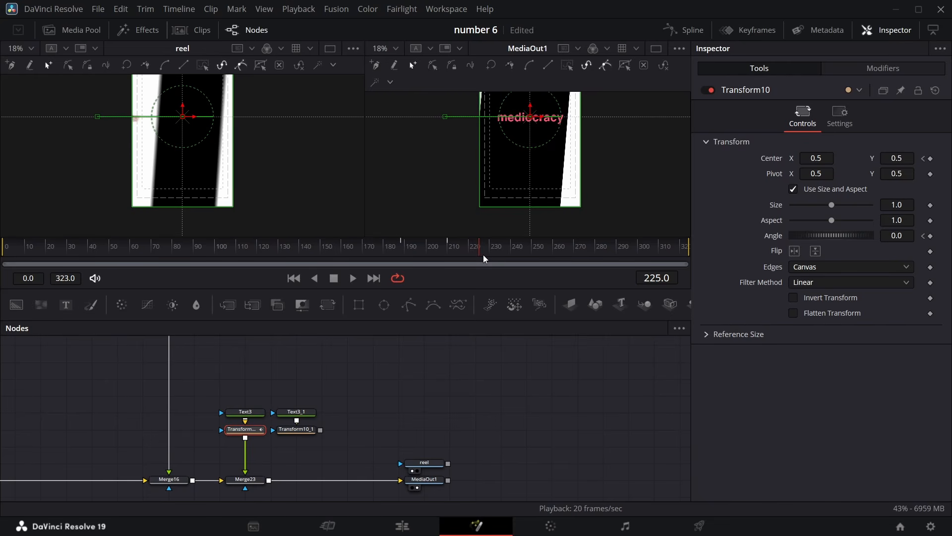
key(Right)
key(Right)
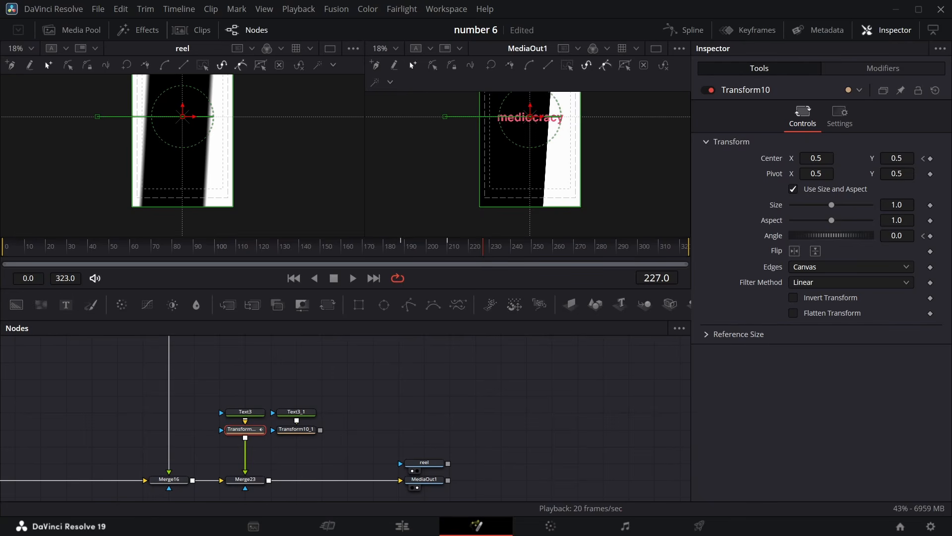
drag(824, 158, 447, 158)
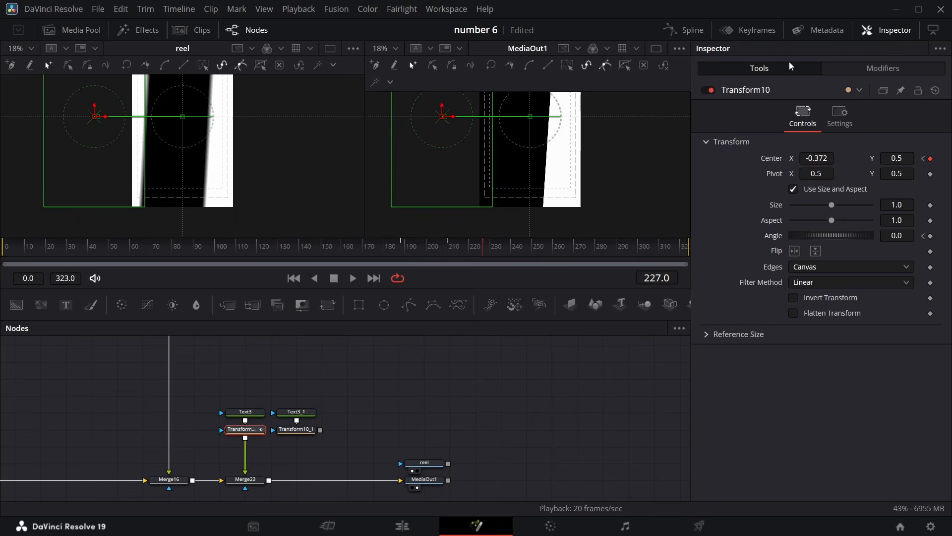
Select Transform10's new keyframes in the Spline editor and flatten their easing
click(693, 31)
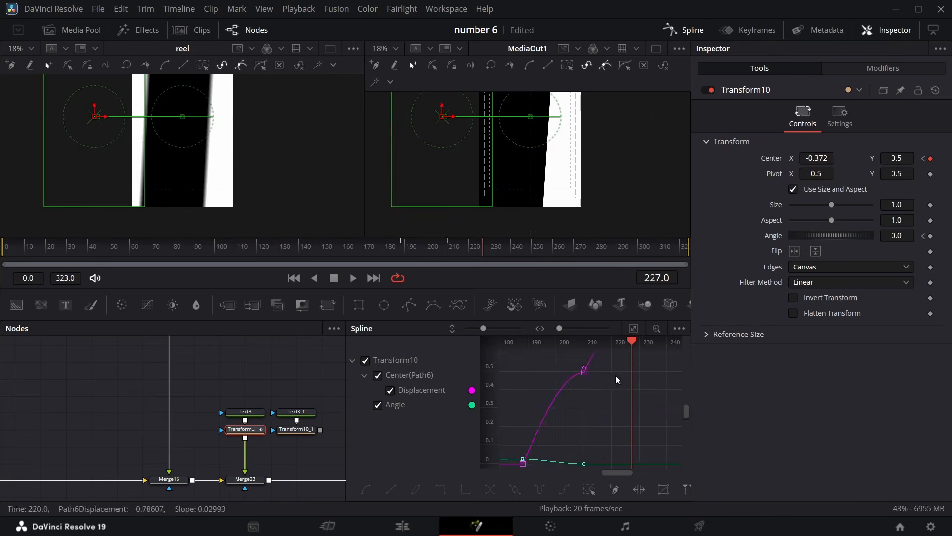
drag(591, 422, 677, 362)
key(f)
click(692, 30)
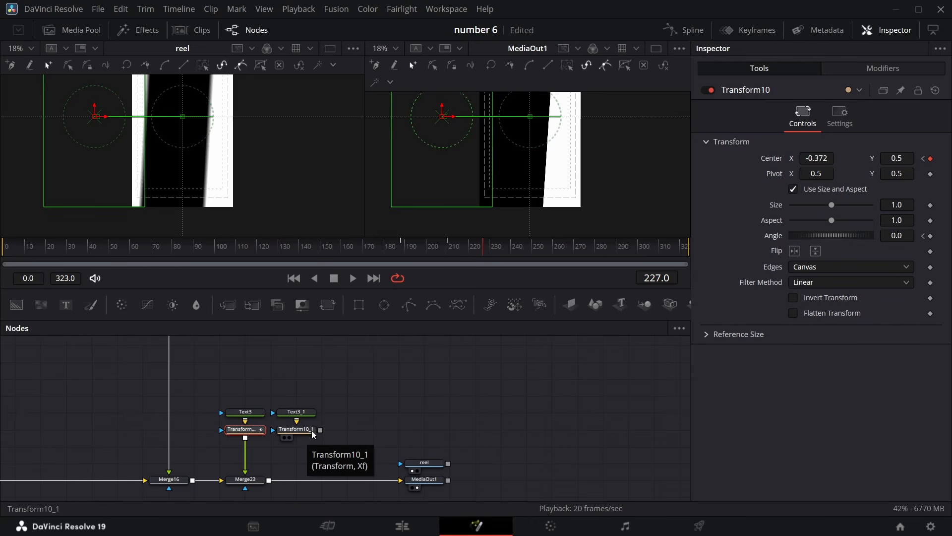
Merge Transform10_1 into the output chain and set Text3_1's text color to dark purple
drag(320, 430, 268, 484)
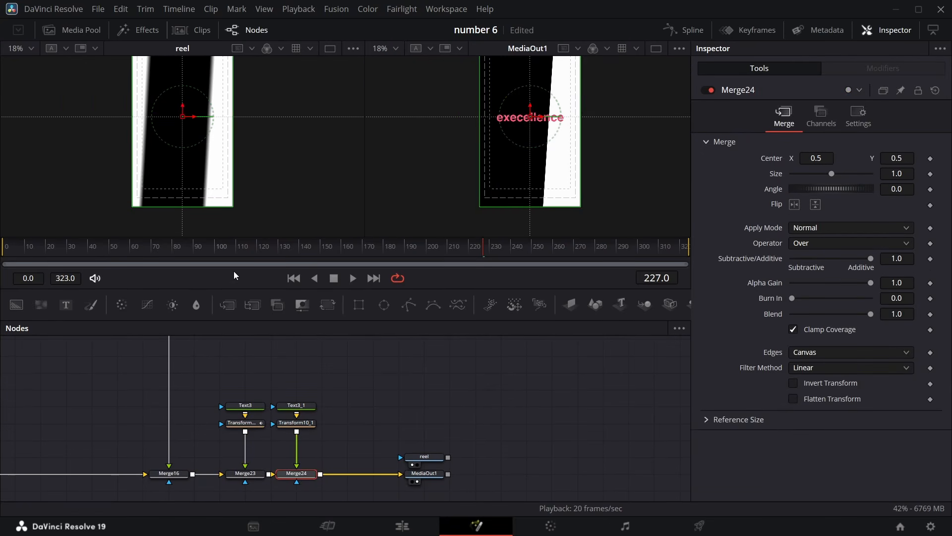
click(311, 407)
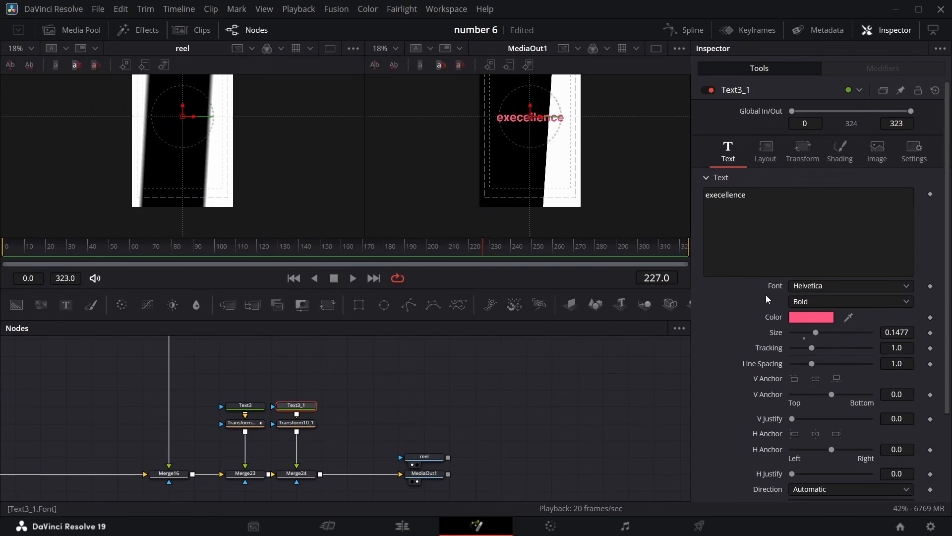
click(824, 318)
drag(483, 253, 511, 251)
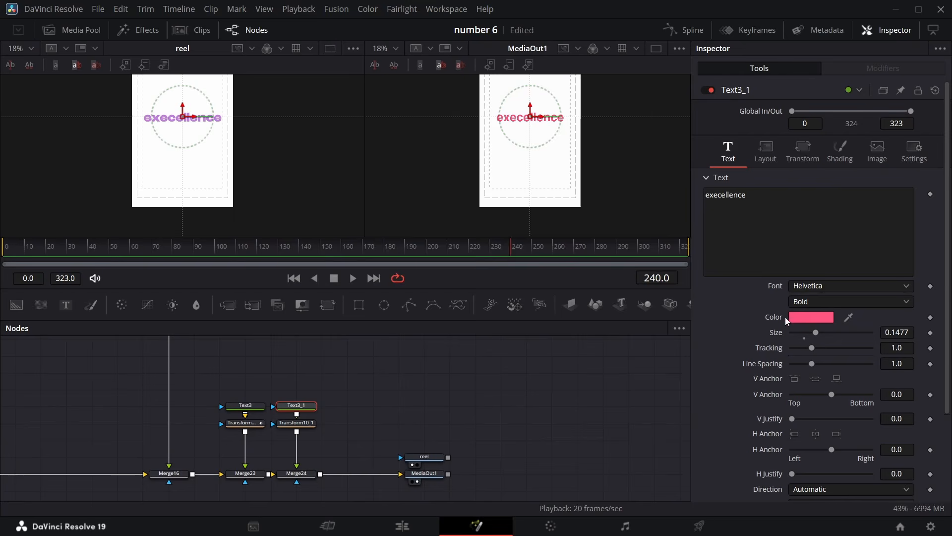
click(808, 317)
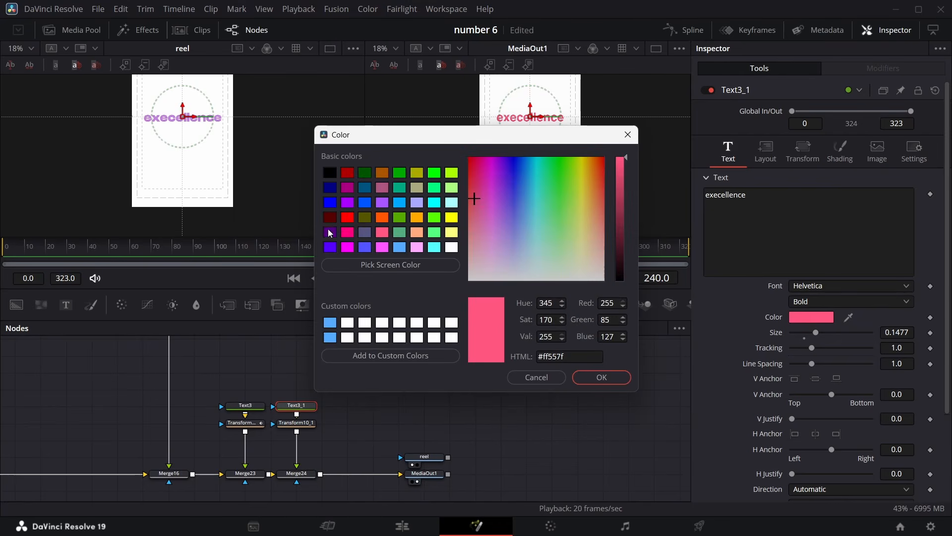
click(329, 233)
click(605, 376)
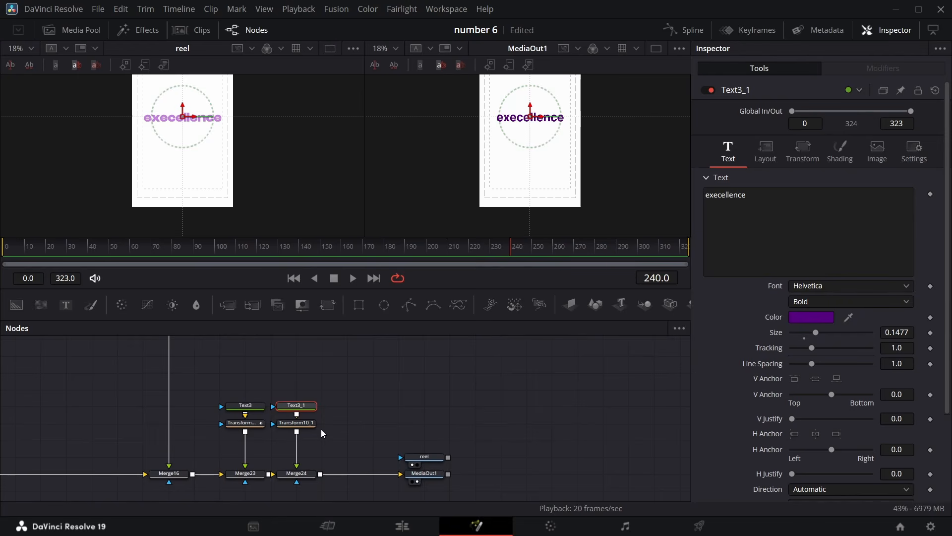
Keyframe Transform10_1's center at frame 240, and at frame 227 move its center X to about 1.351
click(306, 423)
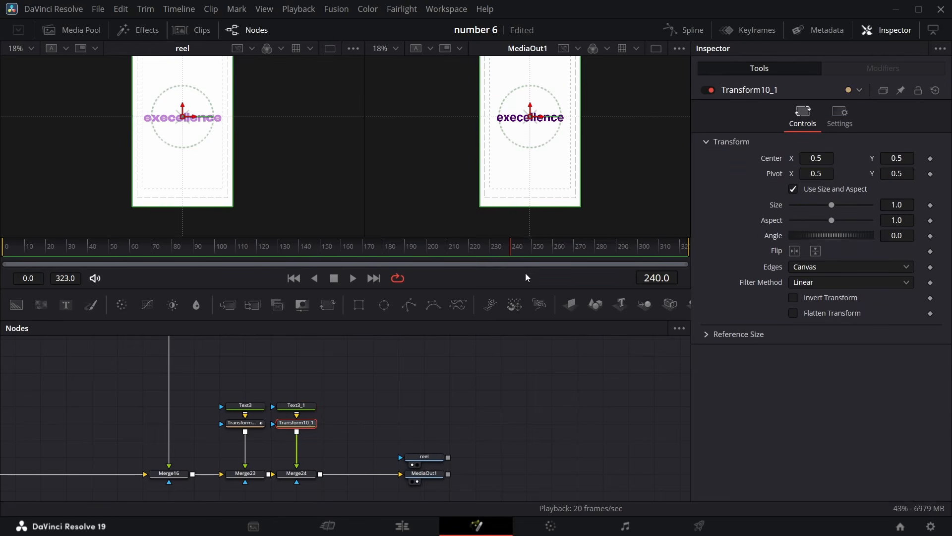
click(930, 205)
click(930, 205)
click(931, 159)
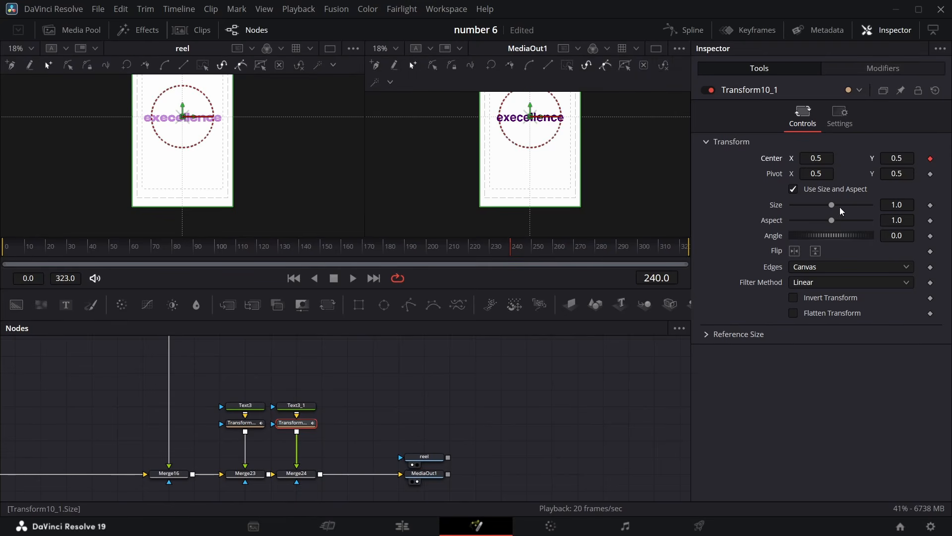
click(509, 252)
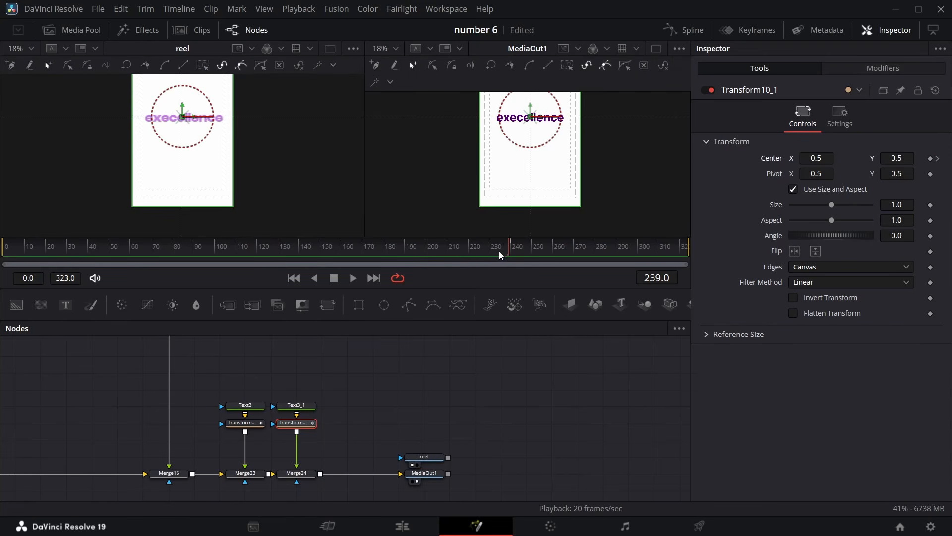
click(483, 249)
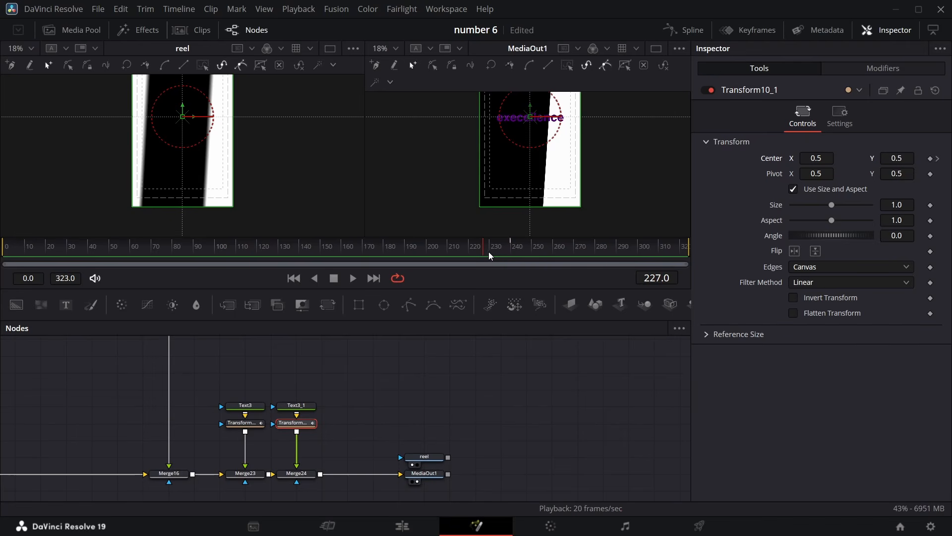
drag(486, 252, 484, 250)
drag(813, 159, 872, 159)
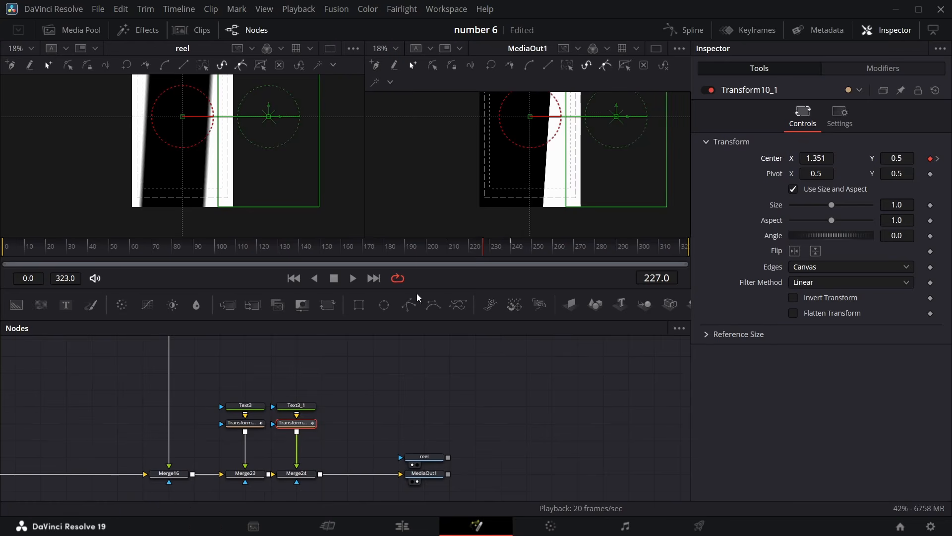
Move the reel and MediaOut1 nodes further right in the node graph
drag(501, 257, 560, 248)
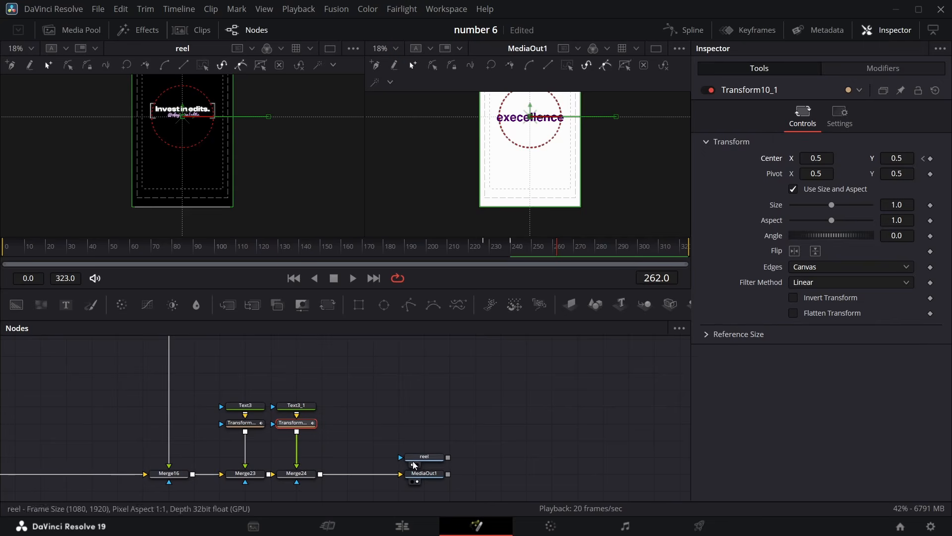
drag(391, 443, 533, 476)
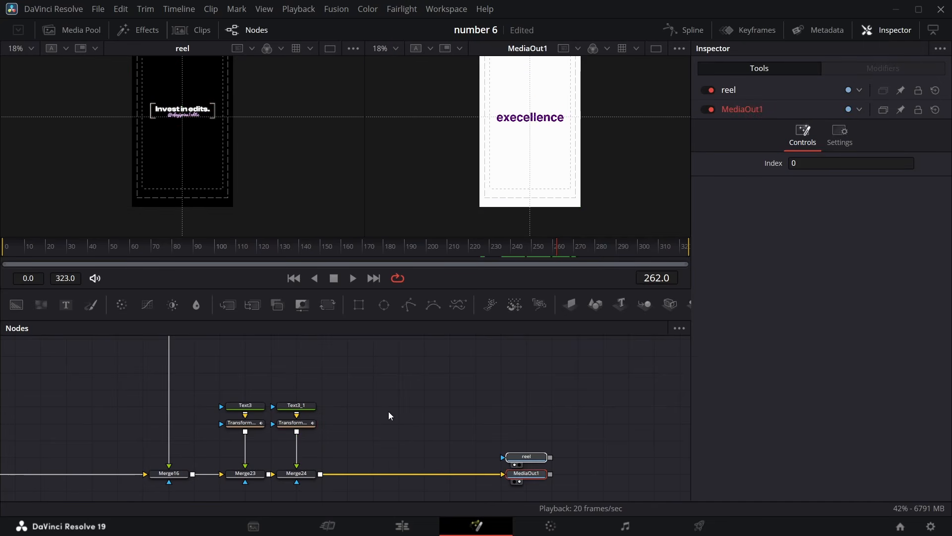
Insert a Background node merged before the output, and keyframe the merge's Blend at 1.0 on frame 257 and 0.0 on frame 258
drag(19, 306, 323, 474)
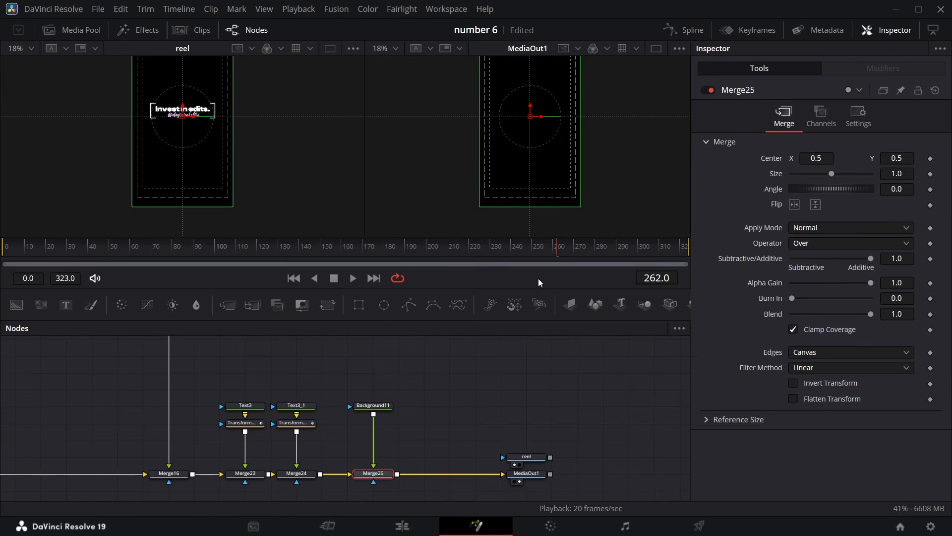
drag(555, 253, 537, 254)
key(Left)
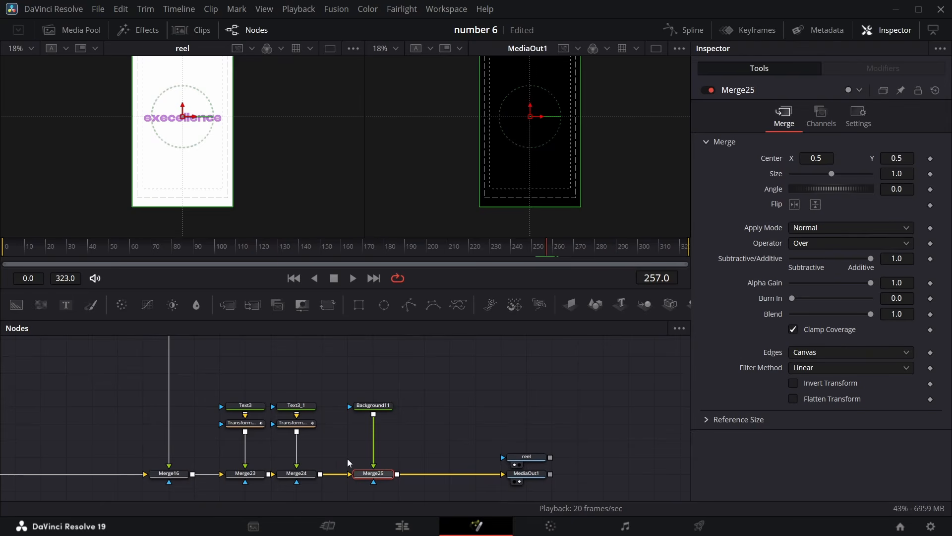
click(930, 315)
key(Right)
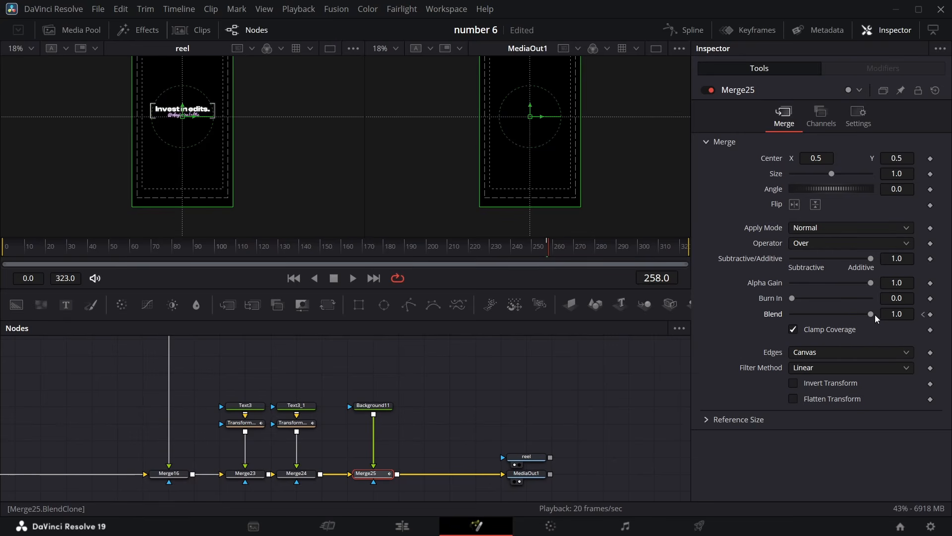
drag(867, 314, 556, 315)
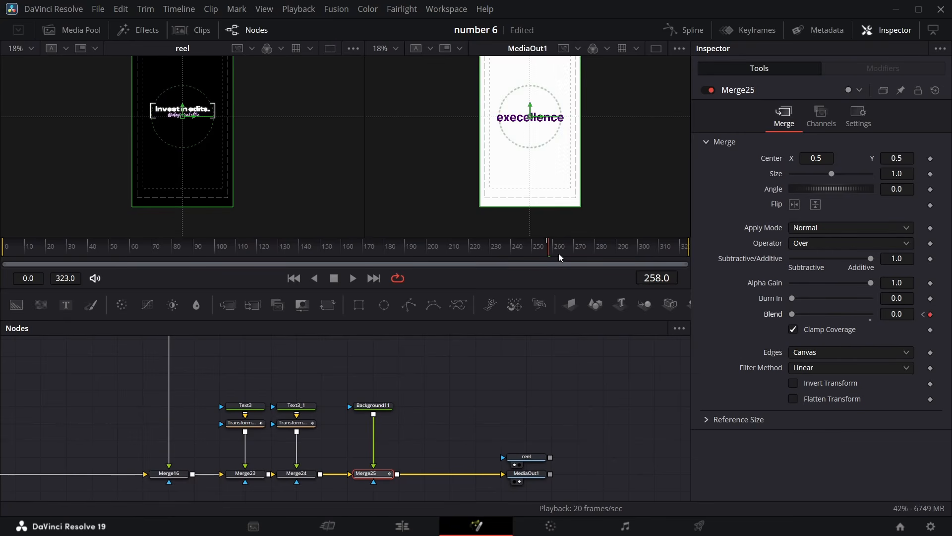
Set the merge's Blend to 0.0 at frame 257 and preview the transition around it
key(space)
key(space)
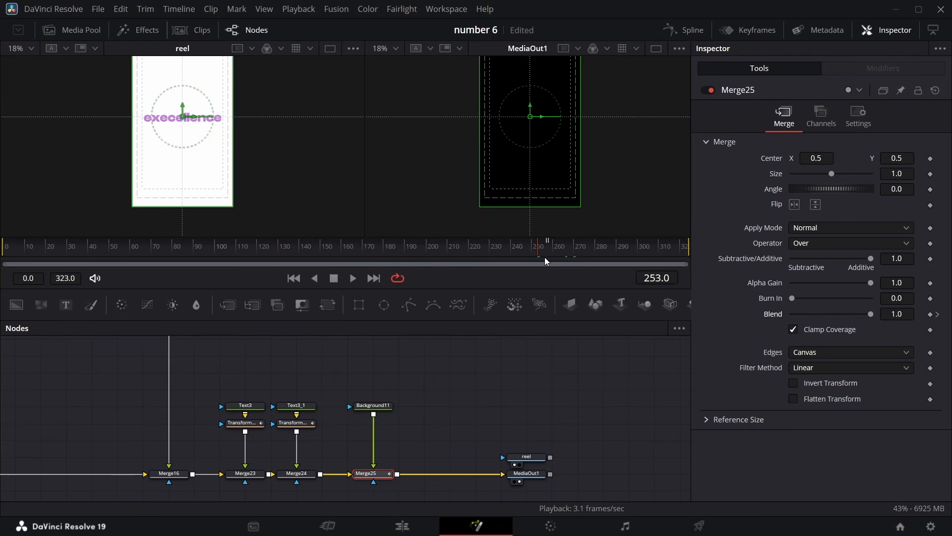
click(547, 252)
drag(871, 314, 780, 312)
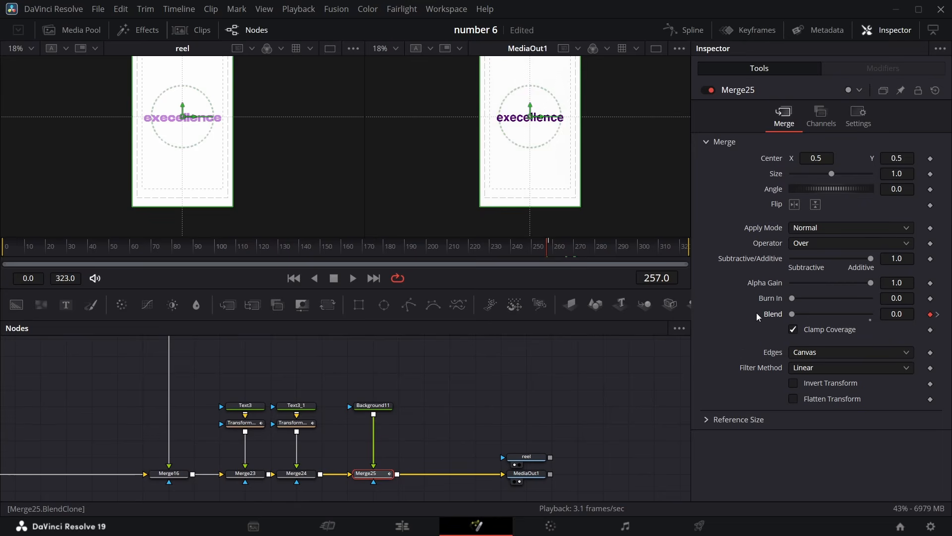
click(938, 315)
key(space)
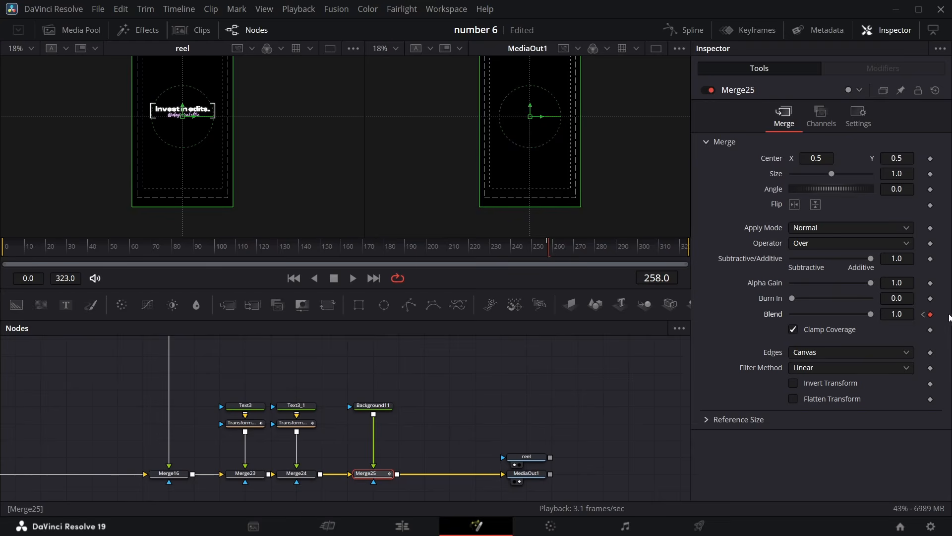
click(489, 251)
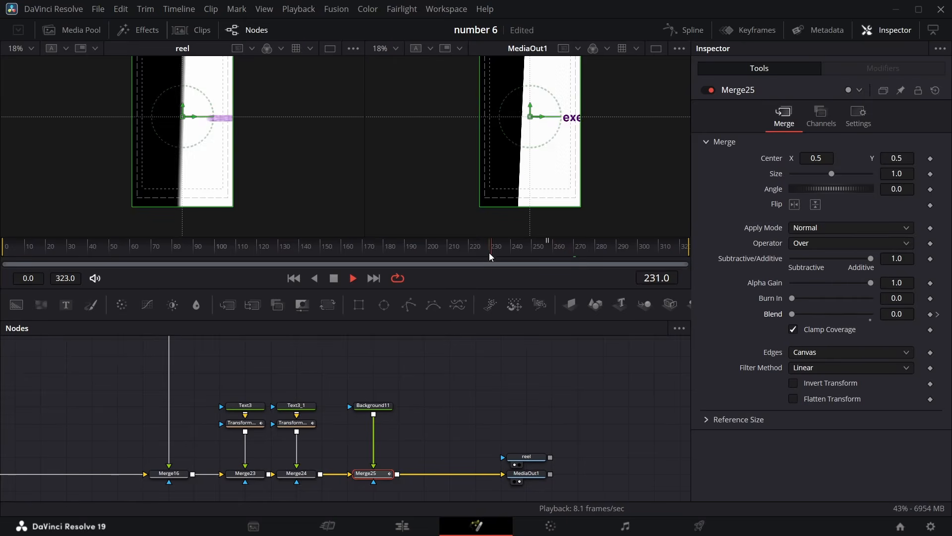
key(space)
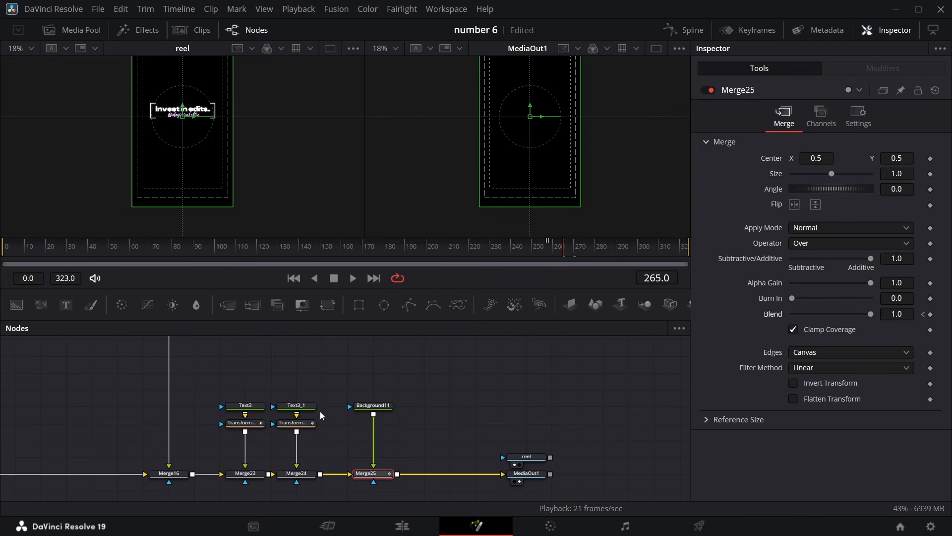
Enable Motion Blur on both Transform10_1 and Transform10
click(294, 424)
click(839, 116)
click(794, 273)
click(243, 423)
click(794, 273)
Select both text transforms and inspect their displacement curves in the Spline editor
click(295, 424)
drag(340, 436, 236, 420)
click(685, 30)
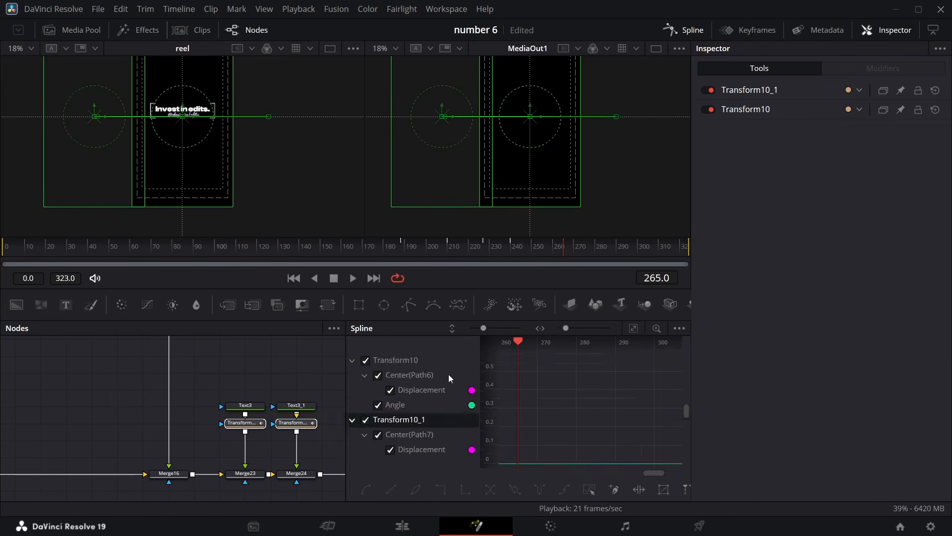
click(421, 389)
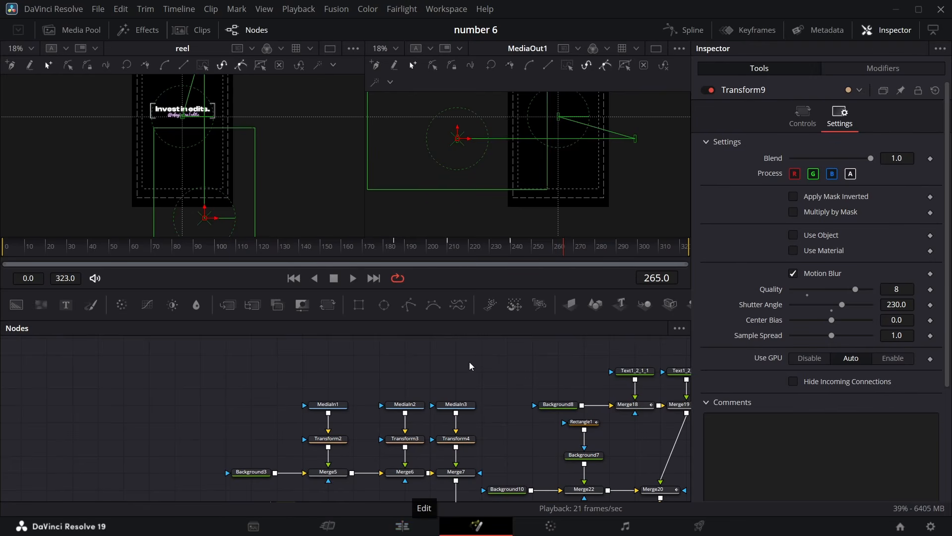
Switch to the Edit page and play the timeline from the start to review the reel
click(421, 531)
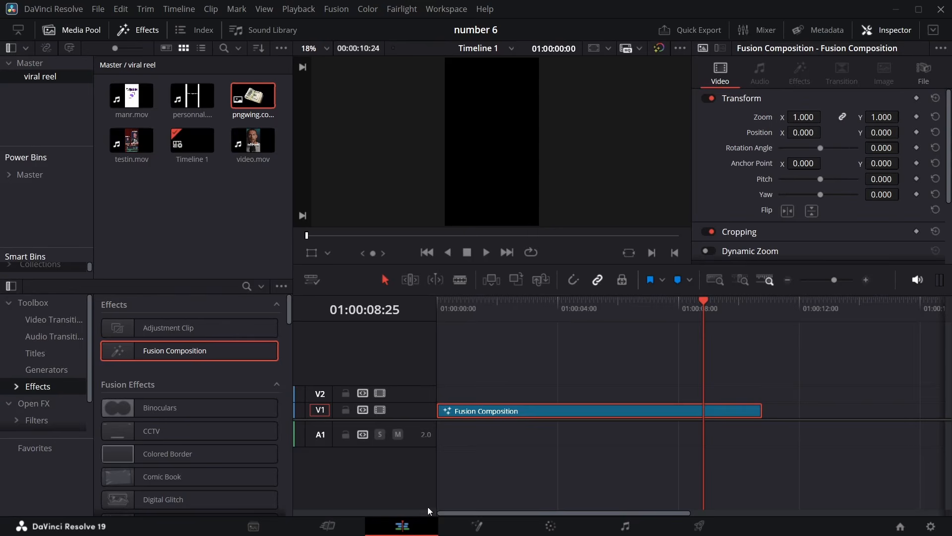
drag(702, 305, 328, 319)
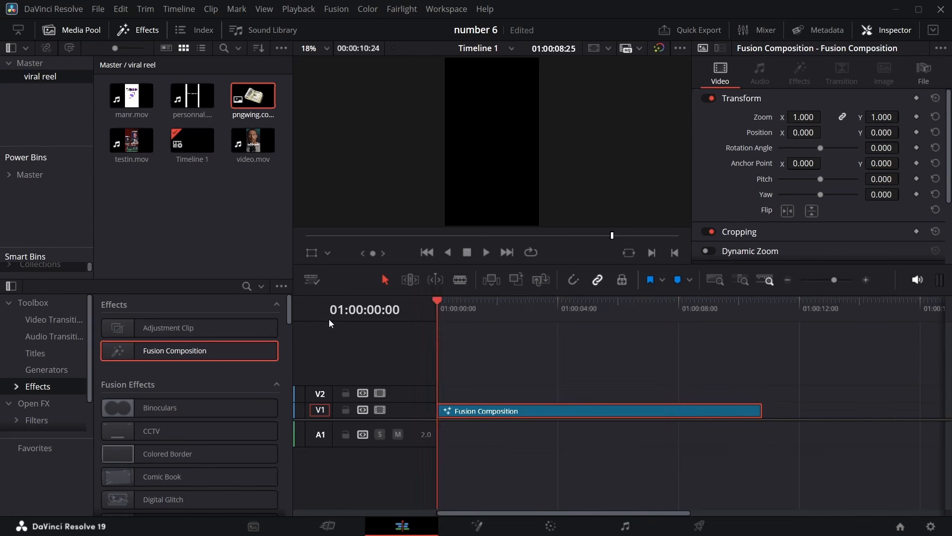
click(447, 9)
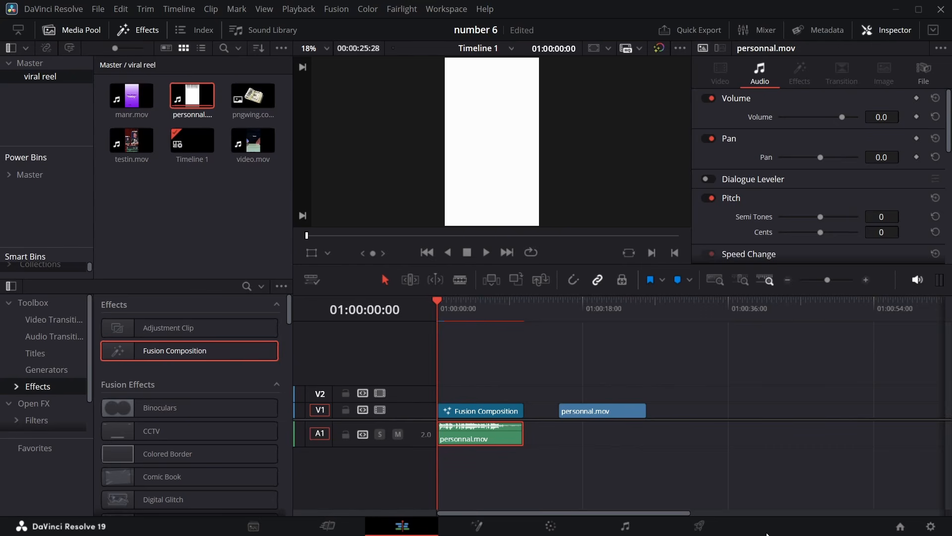
key(space)
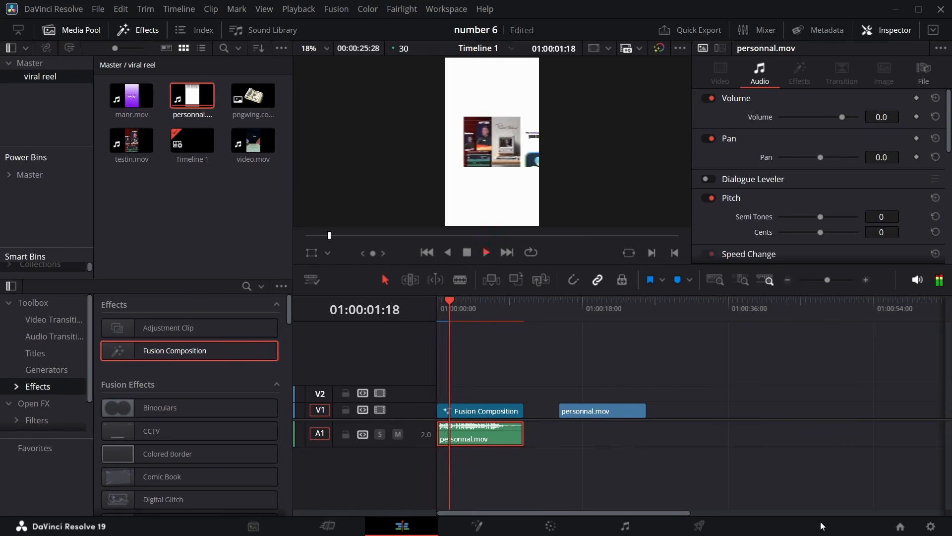
key(space)
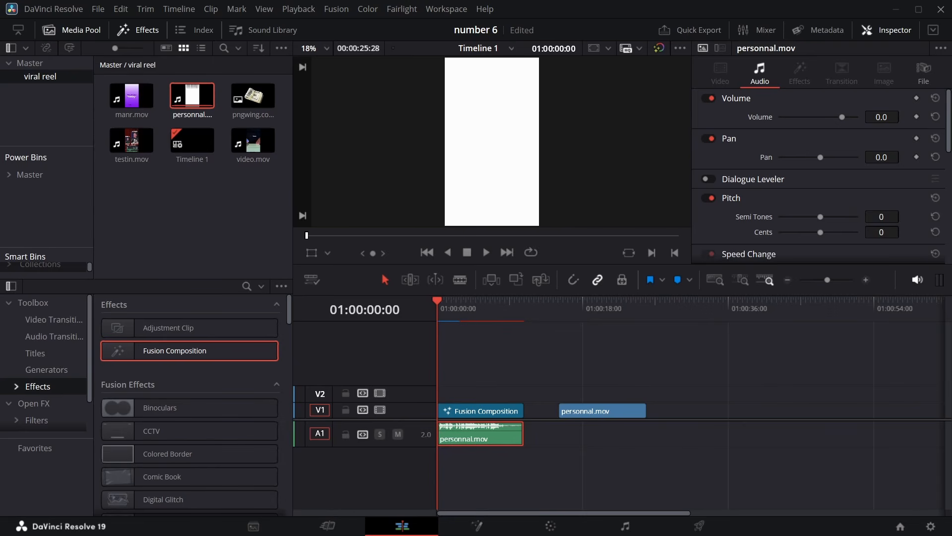
key(space)
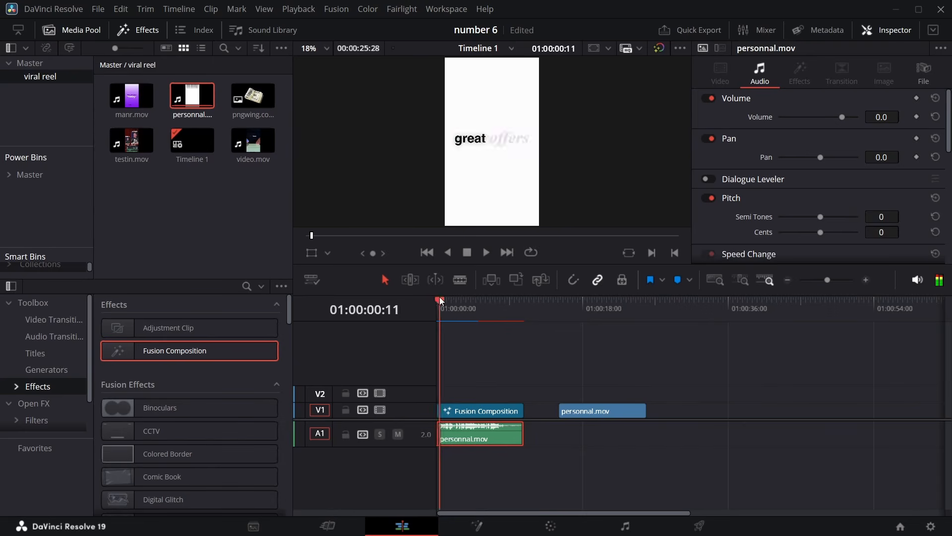
click(427, 256)
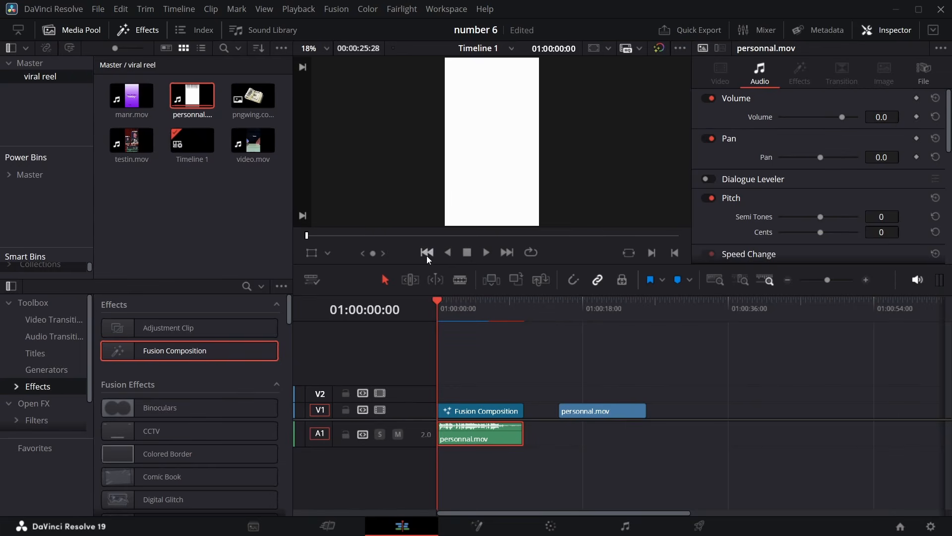
key(space)
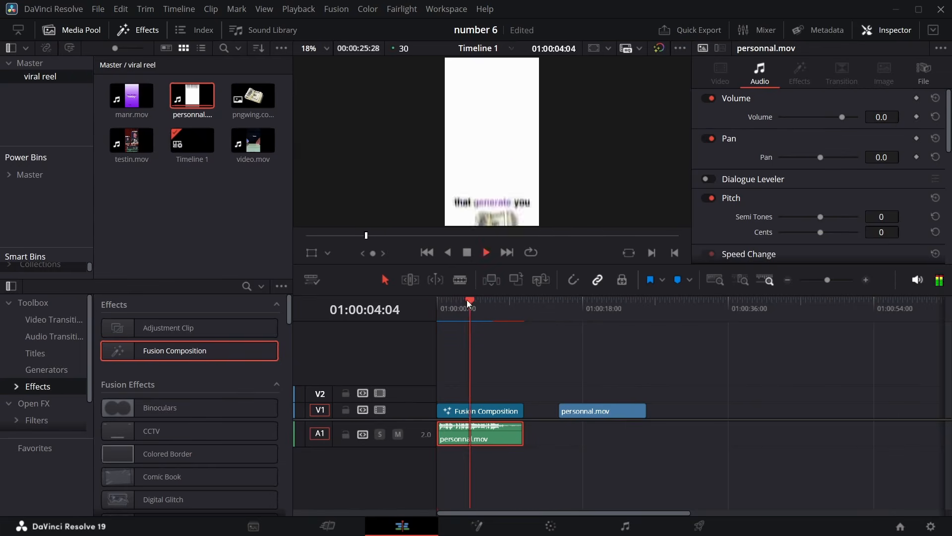
key(space)
key(space)
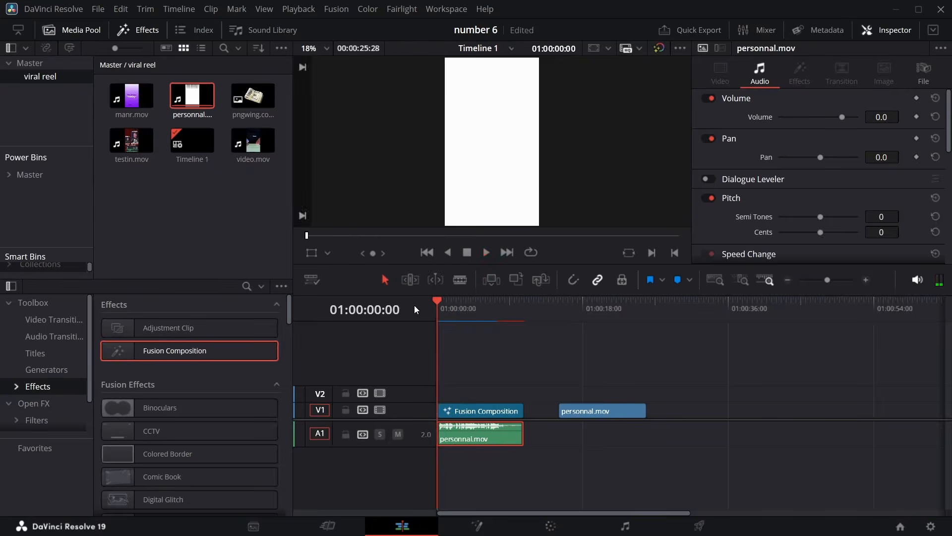
key(space)
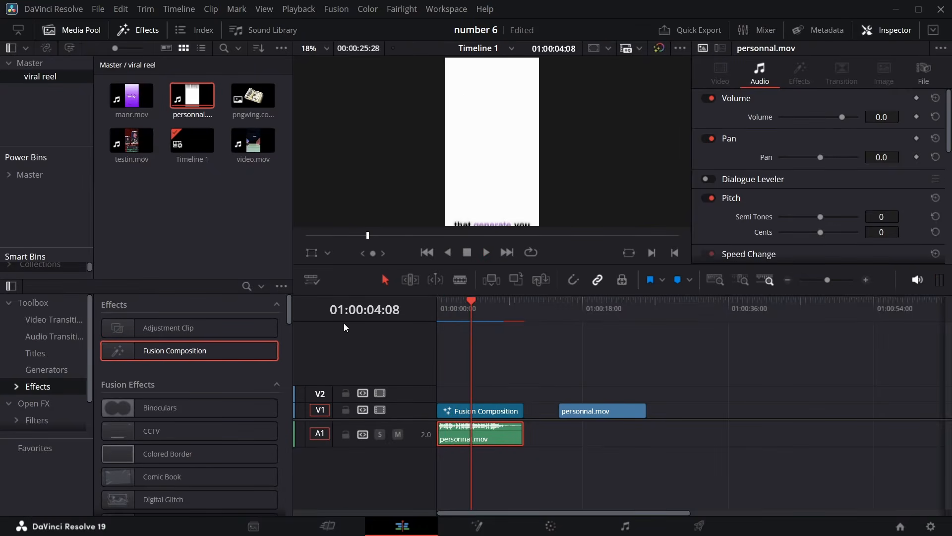
key(space)
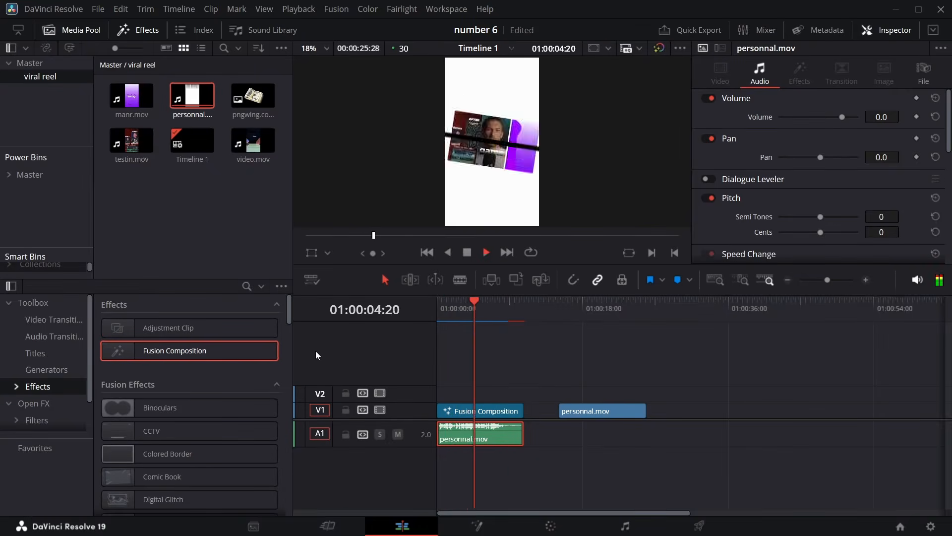
drag(450, 307, 436, 307)
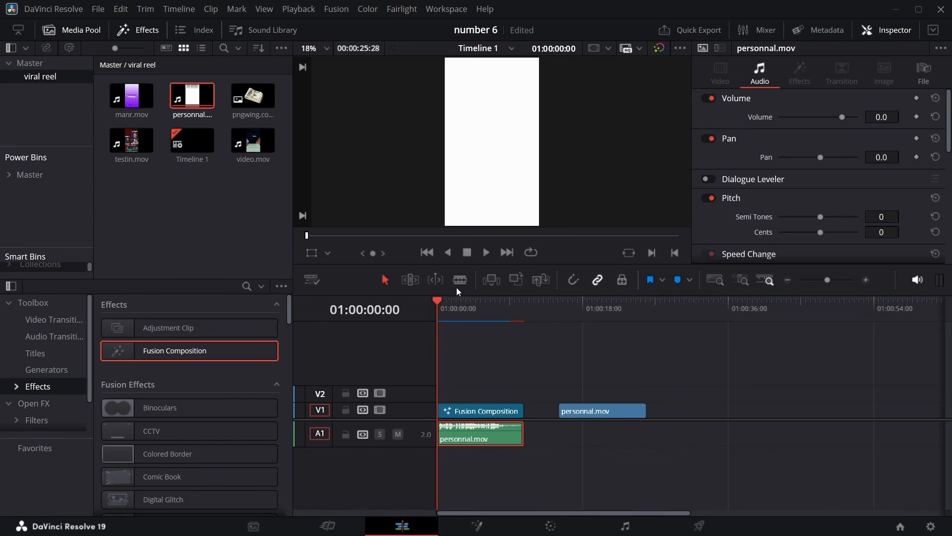
key(space)
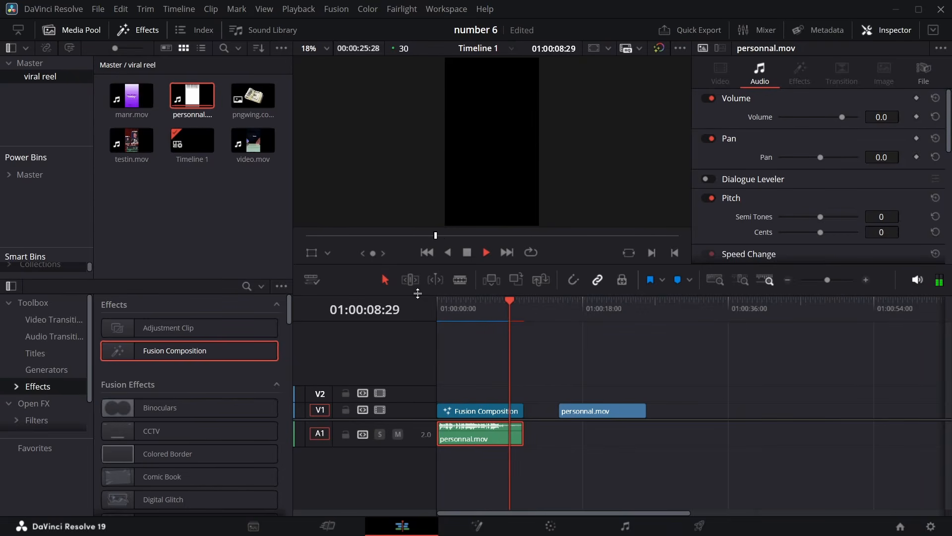
key(space)
drag(514, 302, 383, 322)
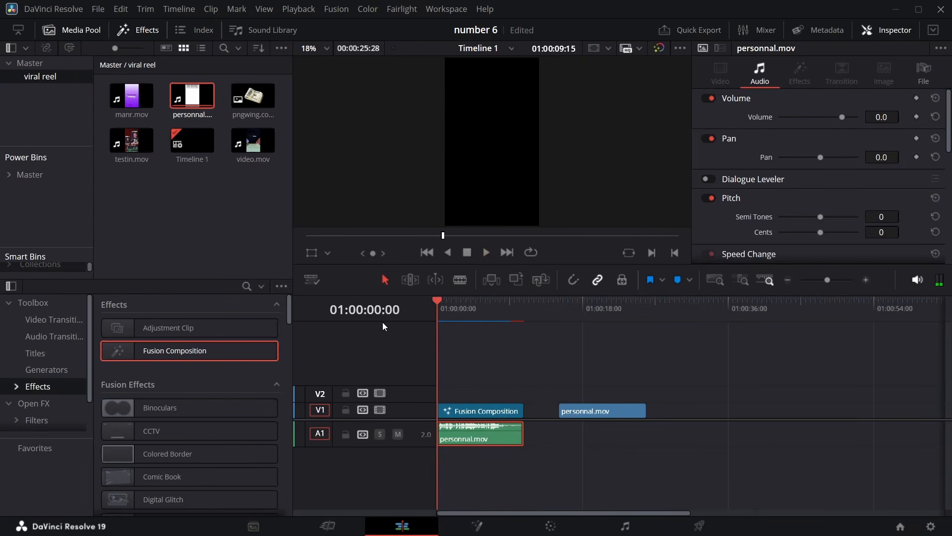
key(space)
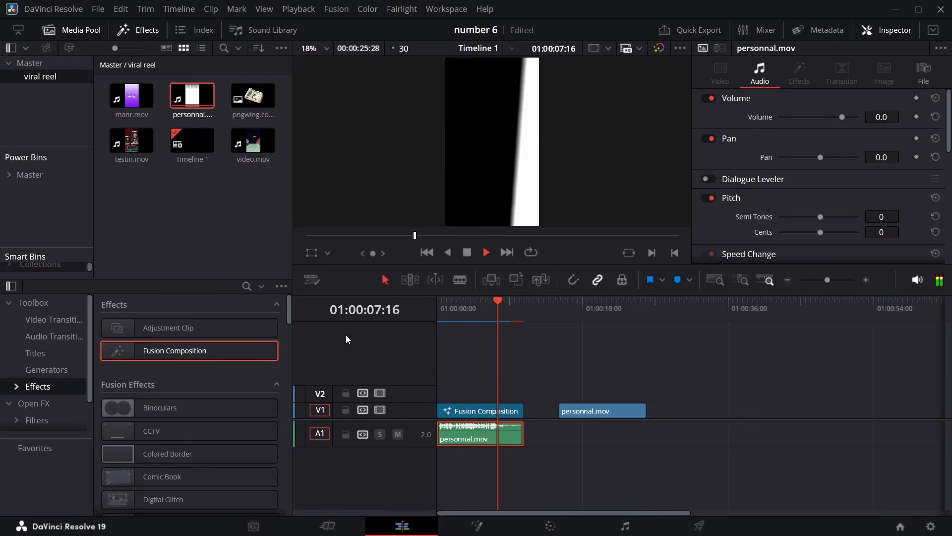
key(space)
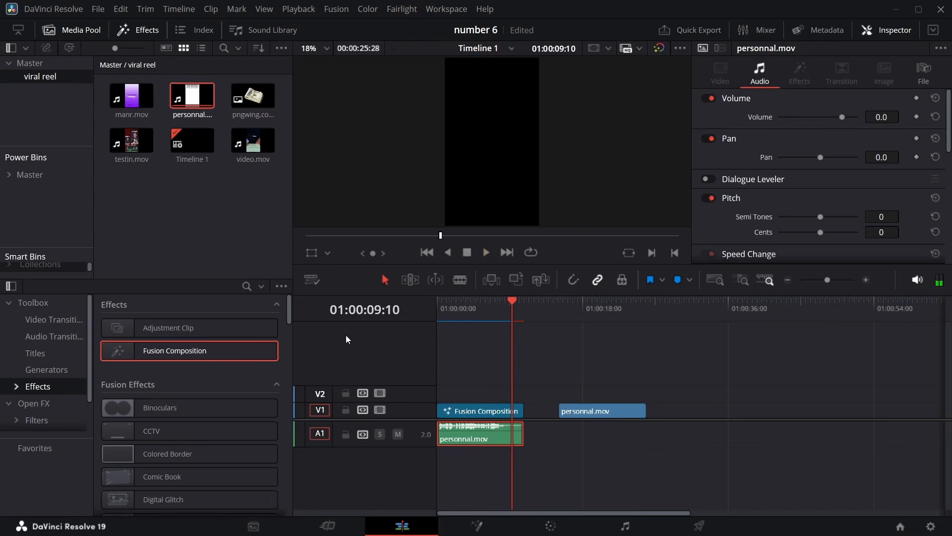
click(503, 303)
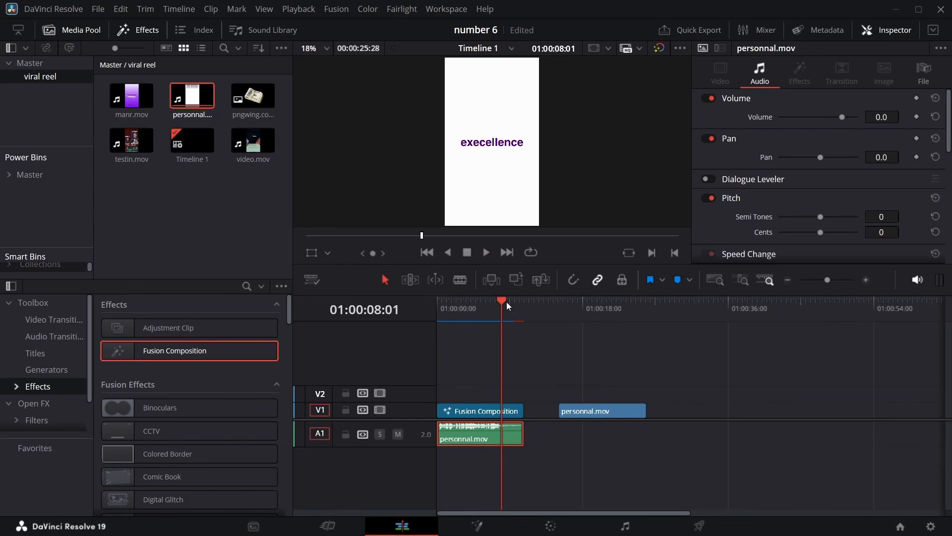